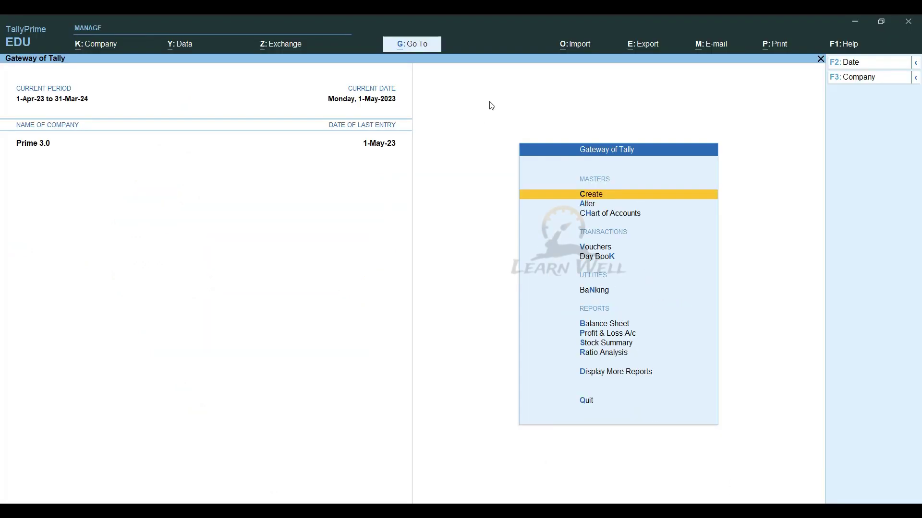
Open the Go To list of reports and look inside the Final Accounts Reports group.
left_click(419, 47)
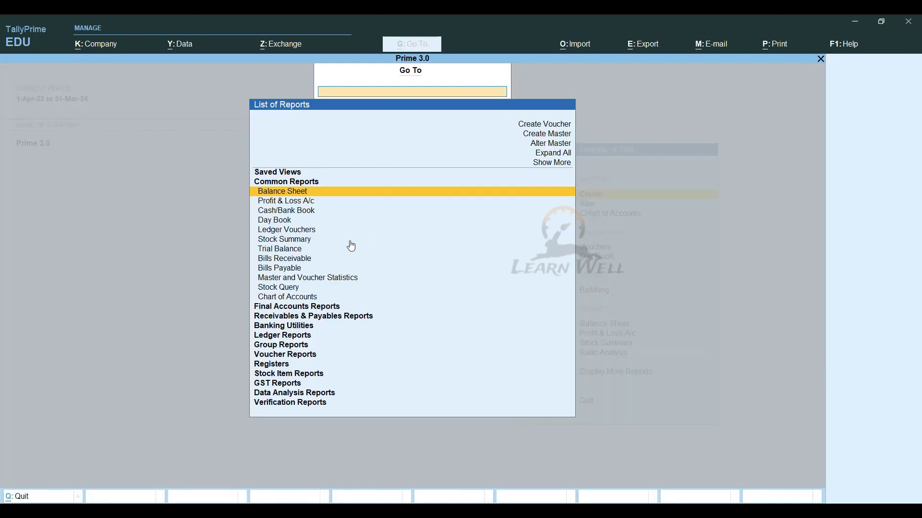
left_click(279, 311)
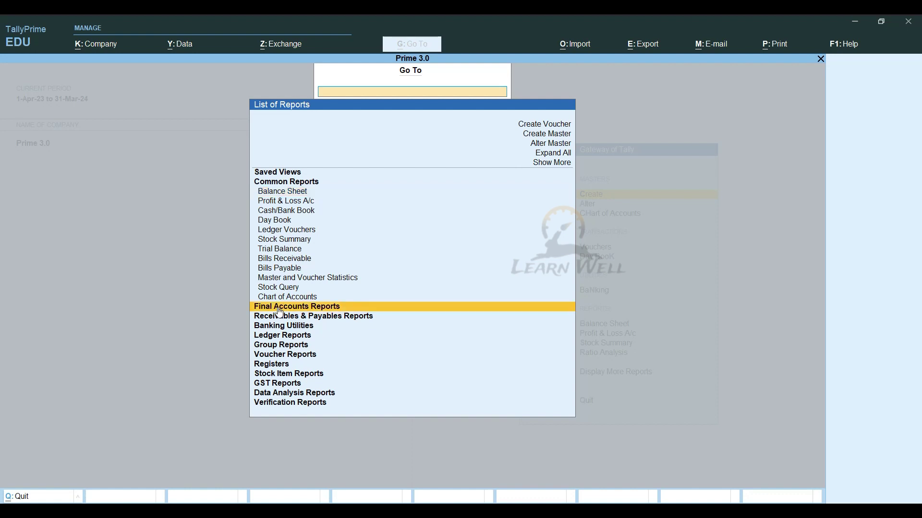
left_click(325, 311)
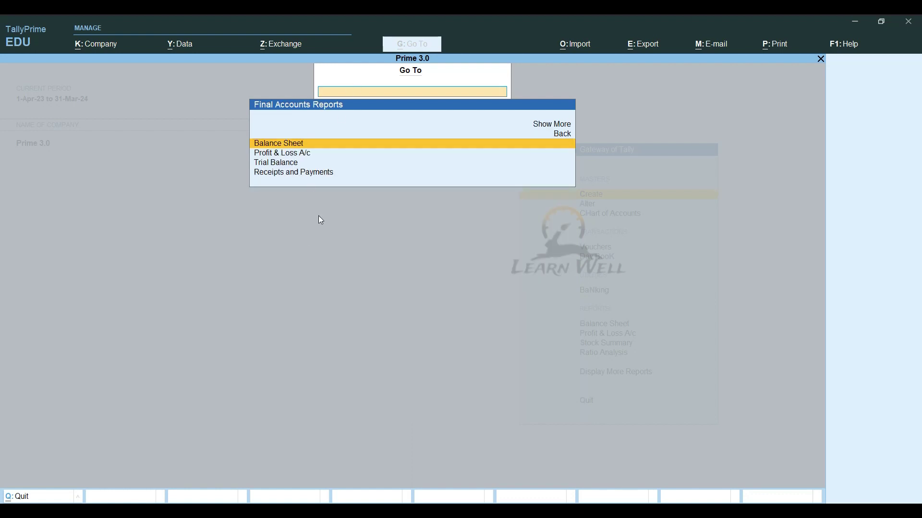
Return to the report list and look inside Receivables & Payables Reports.
key("Escape")
key("Down")
key("Return")
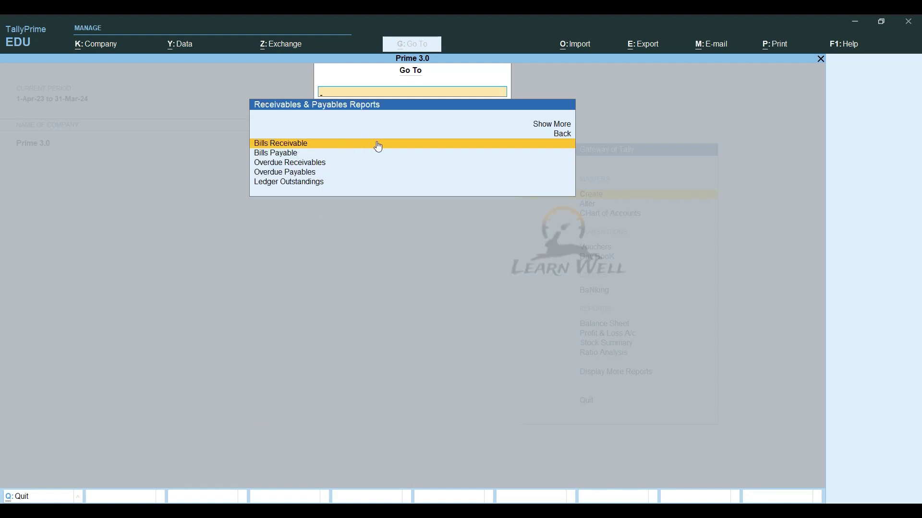
key("Escape")
key("Down")
key("Down")
key("Down")
key("Down")
key("Down")
key("Down")
key("Down")
key("Down")
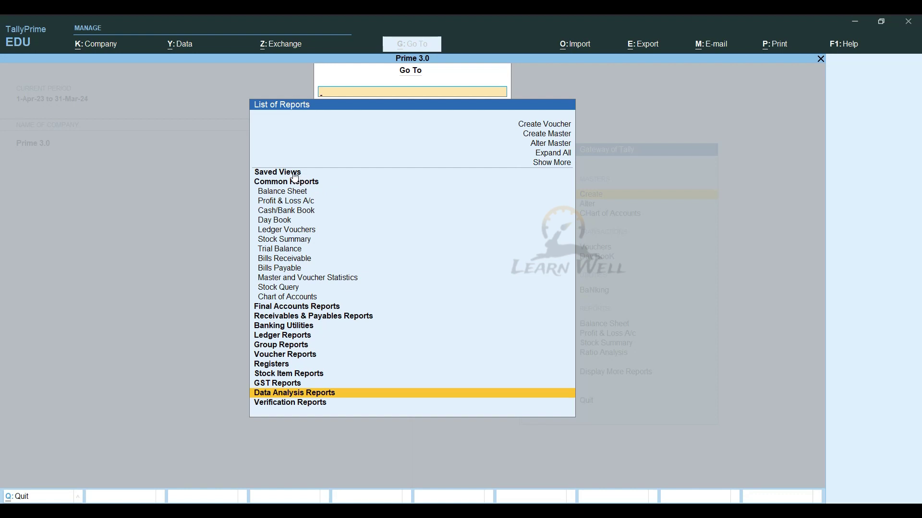
Show more reports and expand every category in the List of Reports.
left_click(560, 168)
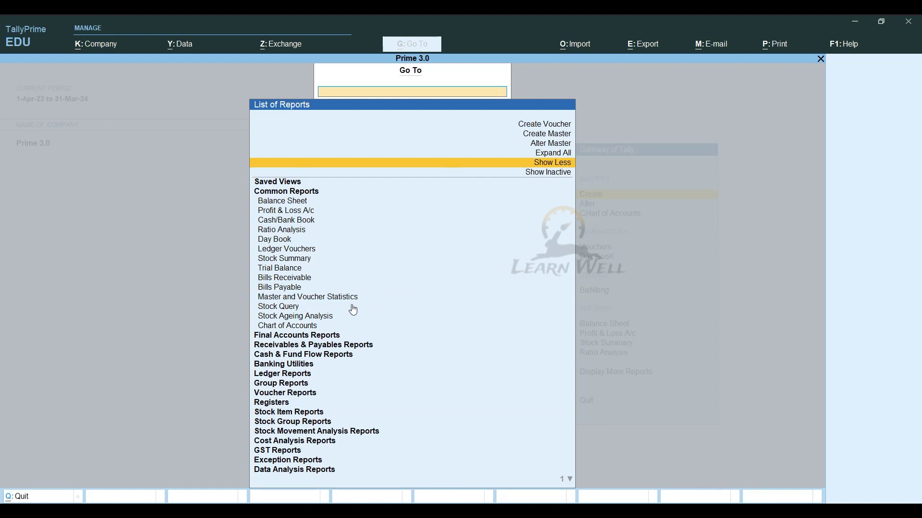
key("Down")
key("Down")
key("Down")
key("Down")
key("Down")
key("Down")
key("Down")
key("Down")
key("Down")
key("Down")
key("Down")
key("Down")
key("Down")
key("Down")
key("Down")
key("Down")
key("Down")
key("Down")
key("Down")
key("Down")
key("Down")
key("Down")
key("Down")
key("Down")
key("Down")
key("Down")
key("Down")
key("Down")
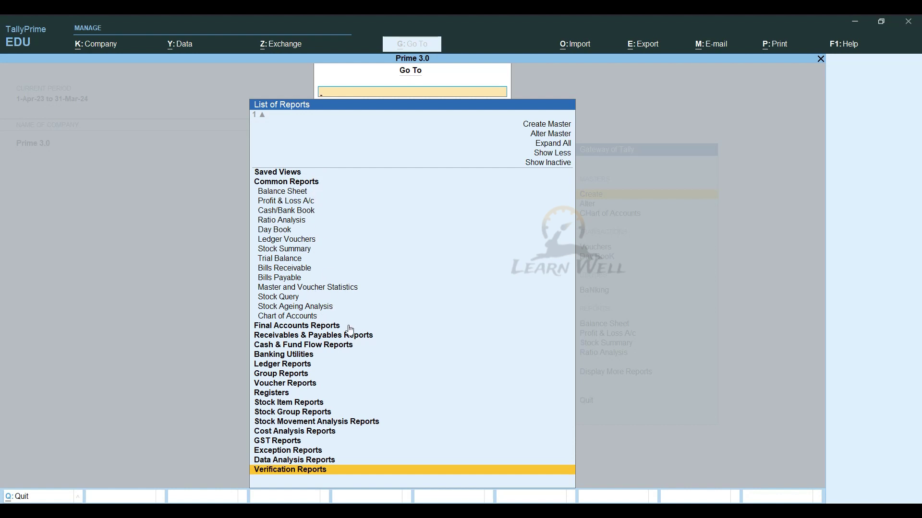
left_click(539, 125)
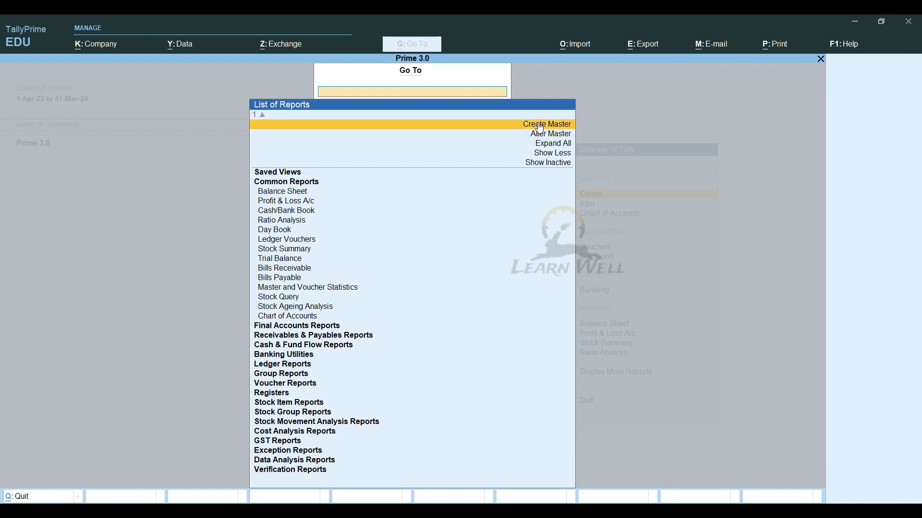
left_click(562, 136)
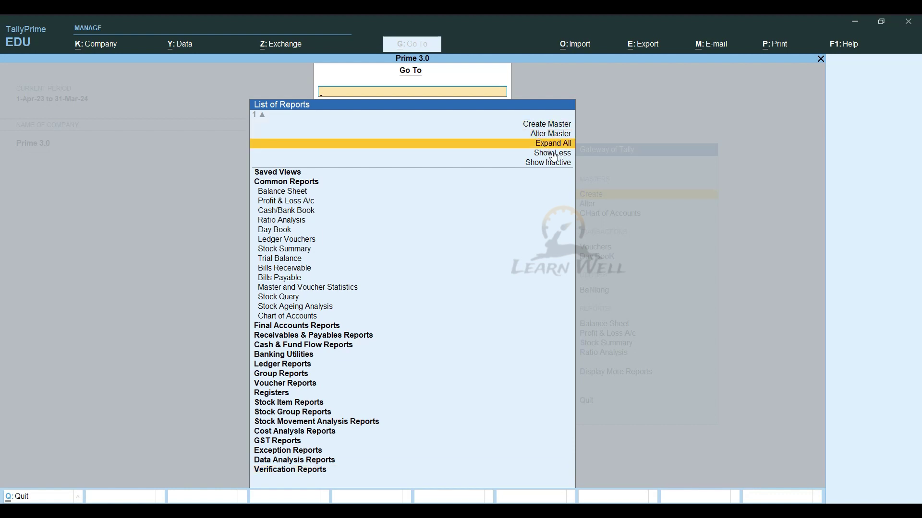
key("Return")
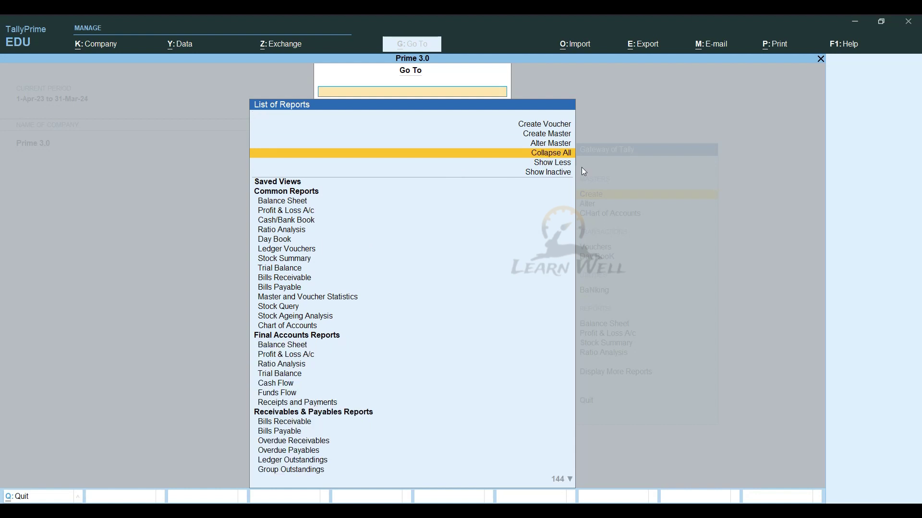
Browse the expanded report list, then choose Create Master to see the List of Masters.
key("Down")
key("Down")
key("Down")
key("Down")
key("Down")
key("Down")
key("Down")
key("Down")
key("Down")
key("Down")
key("Down")
key("Down")
key("Down")
key("Down")
key("Down")
key("Down")
key("Down")
key("Down")
key("Down")
key("Down")
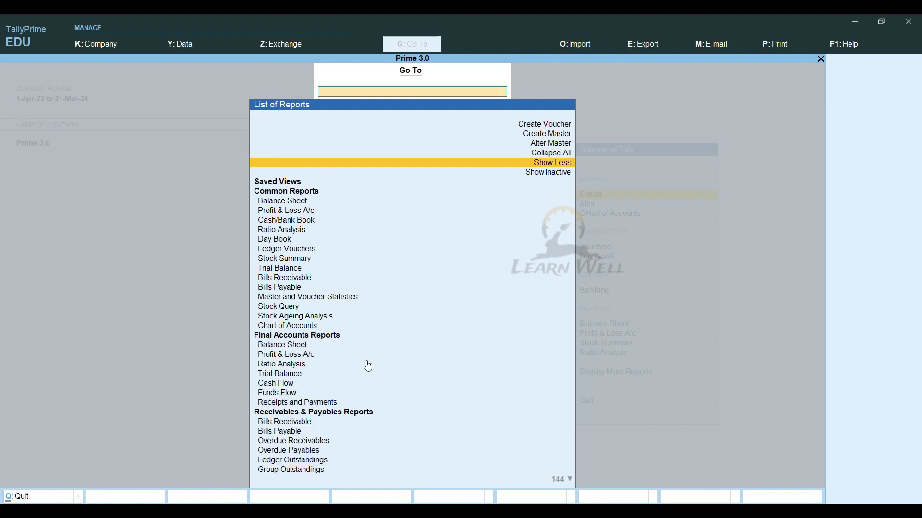
key("Down")
key("Down")
key("Down")
key("Down")
key("Down")
key("Down")
key("Down")
key("Down")
key("Down")
key("Down")
key("Down")
key("Down")
key("Down")
key("Down")
key("Down")
key("Down")
key("Down")
key("Down")
key("Down")
key("Down")
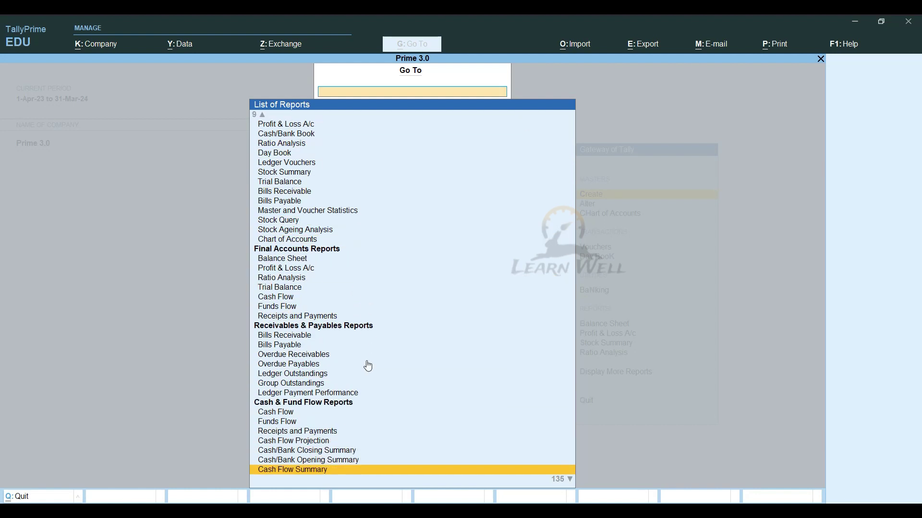
key("Down")
key("Down")
key("Down")
key("Down")
key("Down")
key("Down")
key("Down")
key("Down")
key("Down")
key("Down")
key("Down")
key("Down")
key("Down")
key("Down")
key("Down")
key("Down")
key("Down")
key("Down")
key("Down")
key("Down")
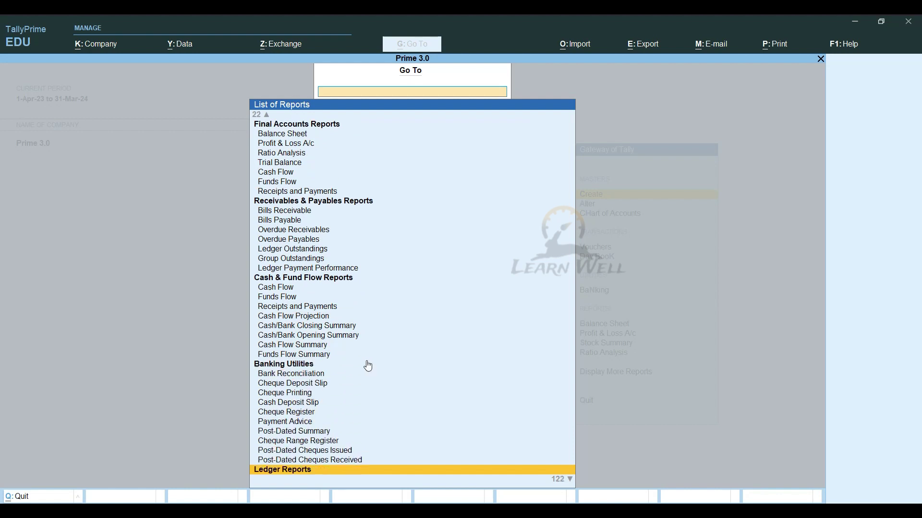
key("Up")
key("Up")
key("Up")
key("Up")
key("Up")
key("Up")
key("Up")
key("Up")
key("Up")
key("Up")
key("Up")
key("Up")
key("Up")
key("Up")
key("Up")
key("Up")
key("Up")
key("Up")
key("Up")
key("Up")
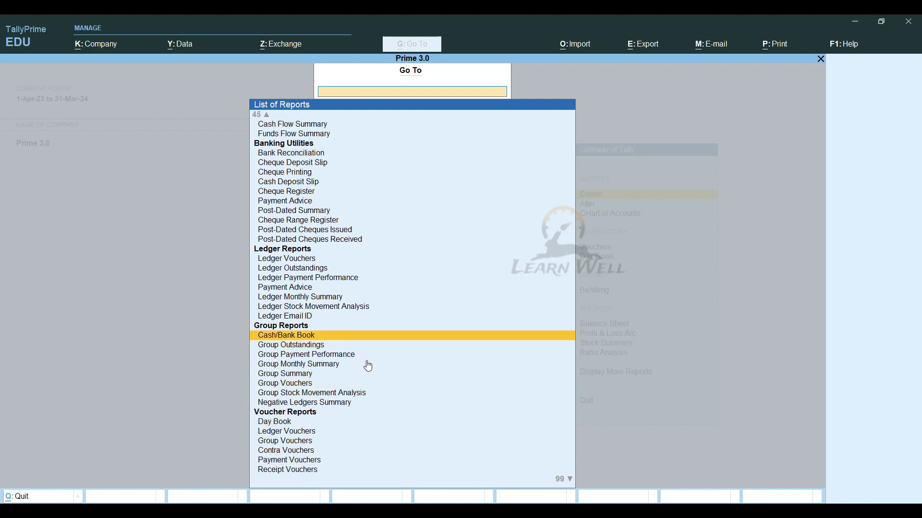
key("Up")
key("Up")
key("Up")
key("Up")
key("Up")
key("Up")
key("Up")
key("Up")
key("Up")
key("Up")
key("Up")
key("Up")
key("Up")
key("Up")
key("Up")
key("Up")
key("Up")
key("Up")
key("Up")
key("Up")
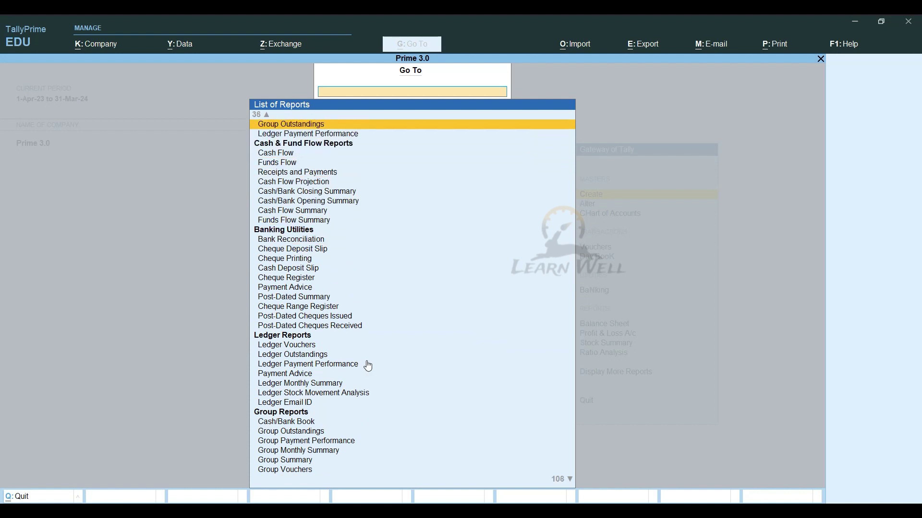
key("Up")
key("Up")
key("Up")
key("Up")
key("Up")
key("Up")
key("Up")
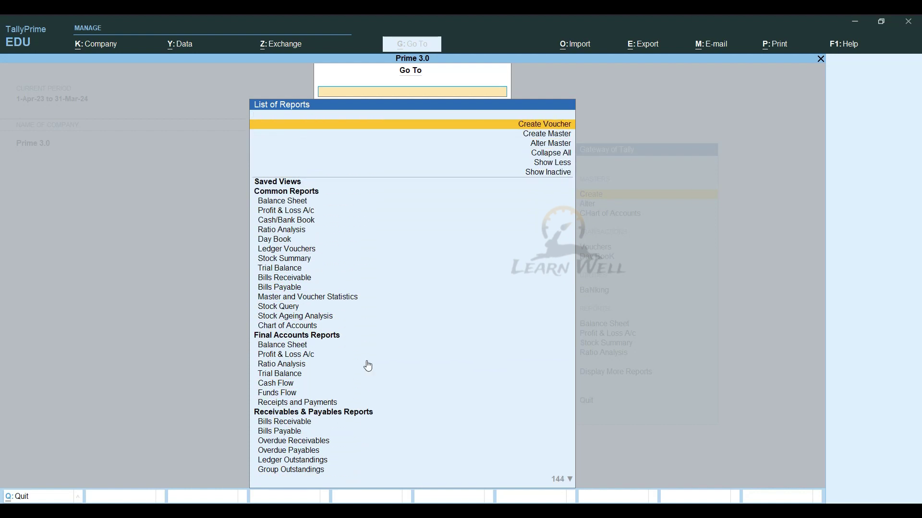
key("Down")
key("Down")
key("Down")
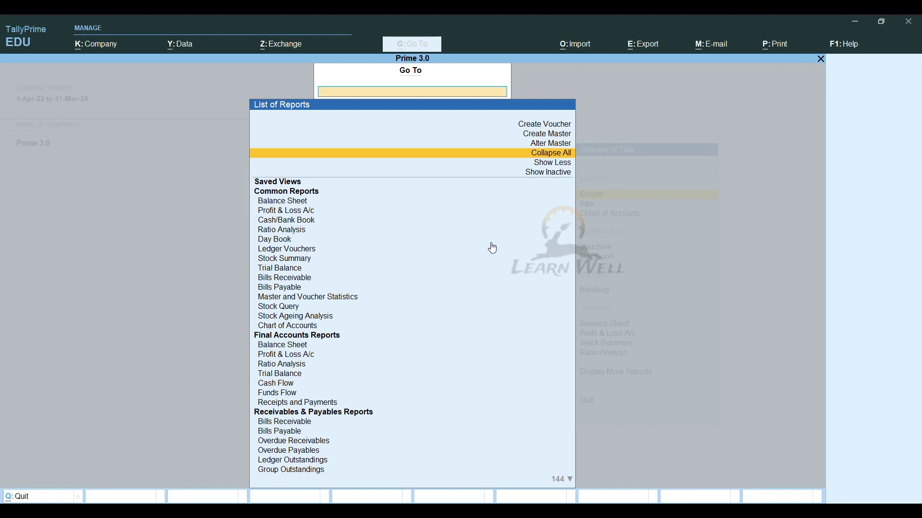
key("Down")
key("Up")
key("Up")
key("Up")
key("Up")
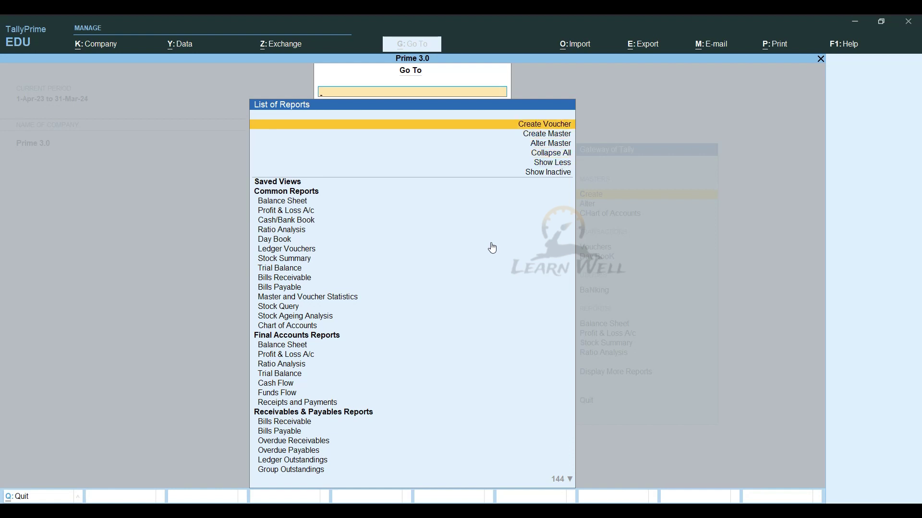
key("Down")
key("Return")
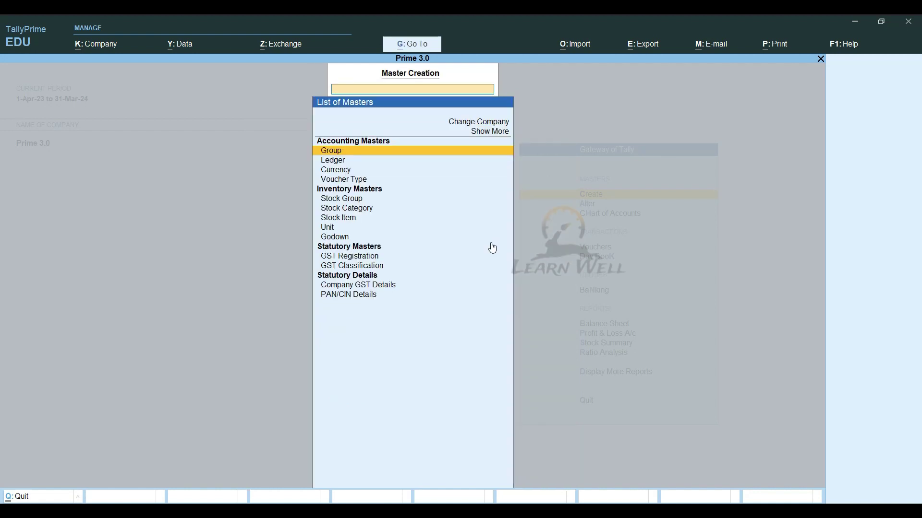
Keep Prime 3.0 selected through Change Company, then return to Gateway of Tally.
key("Down")
key("Down")
key("Down")
key("Down")
key("Down")
key("Down")
key("Down")
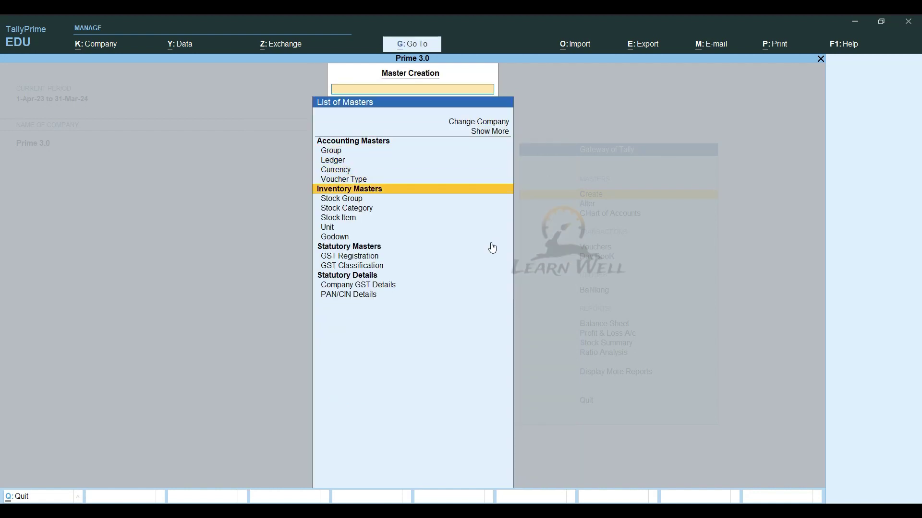
key("Down")
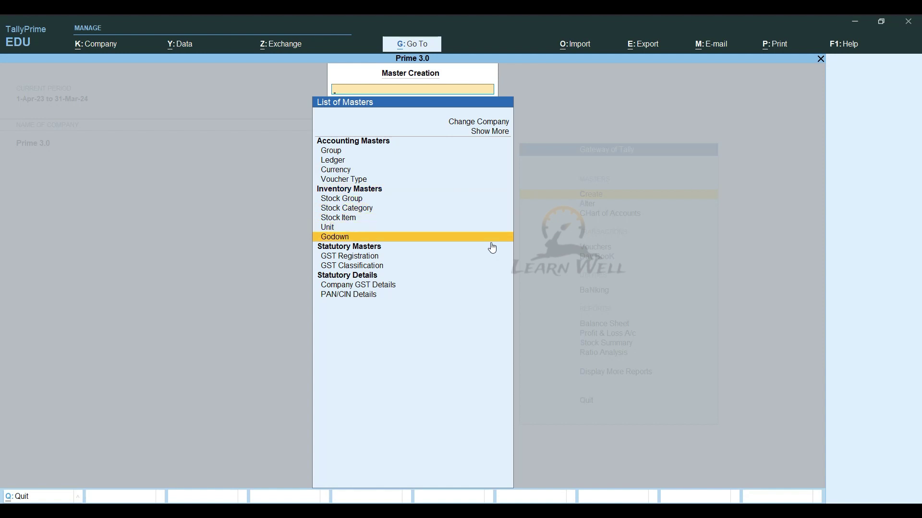
key("Up")
key("Up")
key("Up")
key("Up")
key("Up")
key("Up")
key("Up")
key("Up")
key("Up")
key("Up")
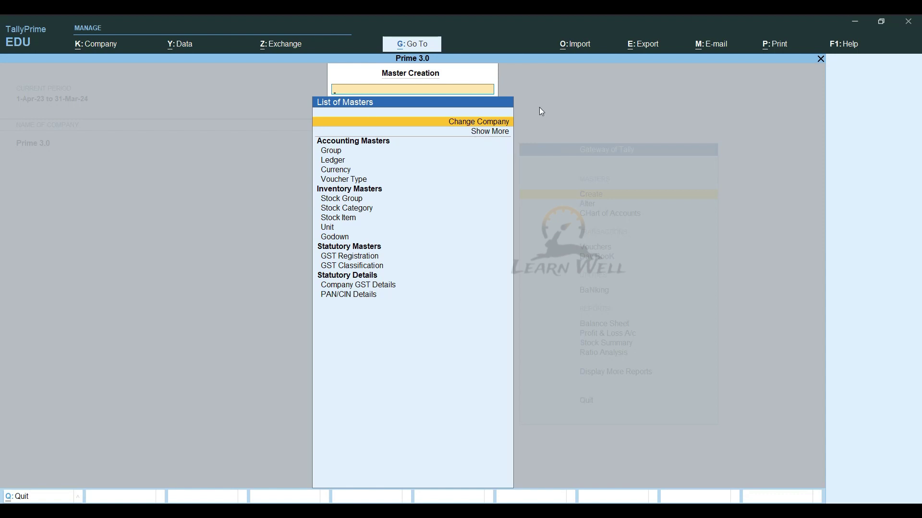
left_click(474, 125)
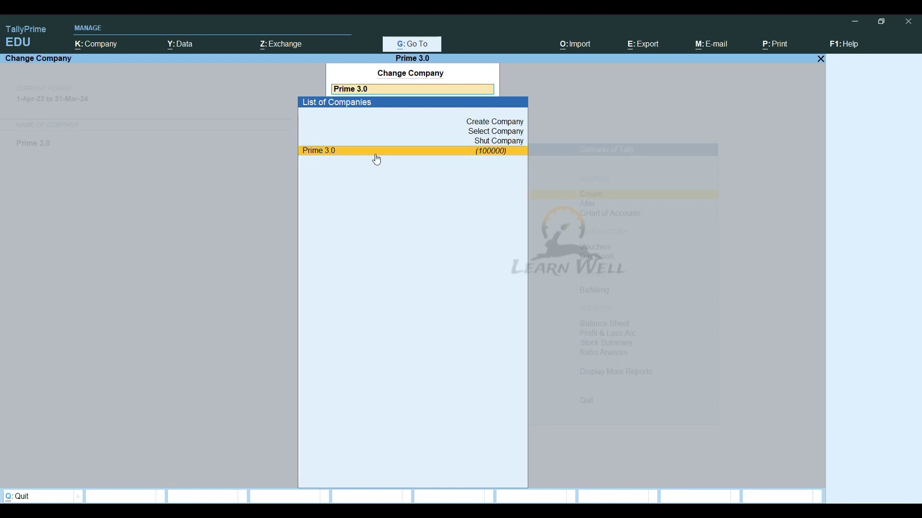
left_click(484, 155)
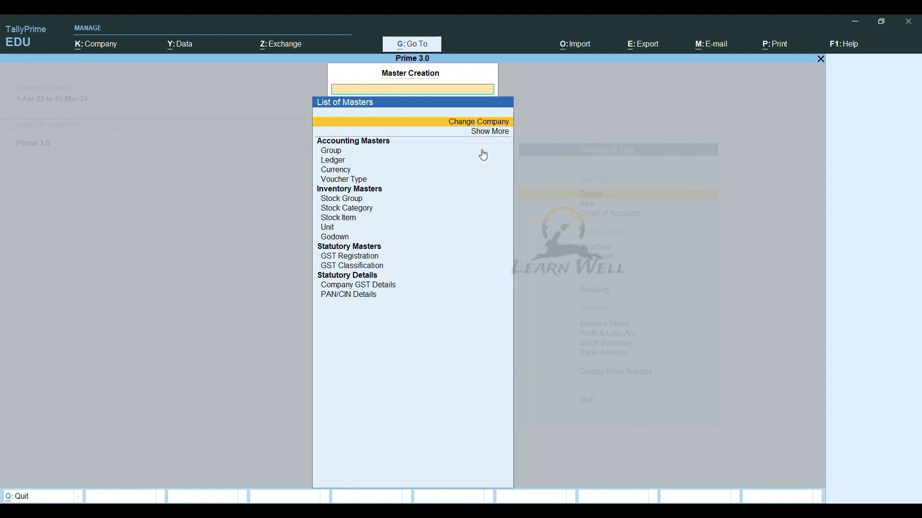
key("Down")
key("Escape")
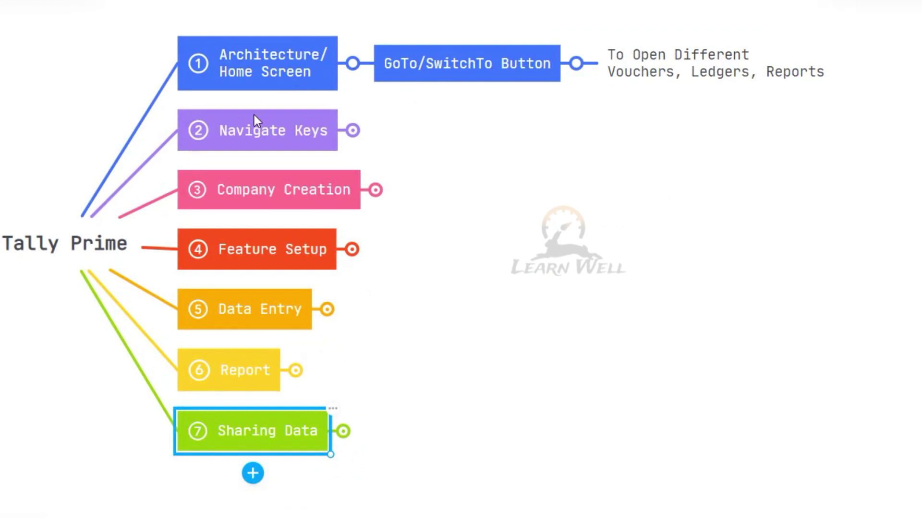
Expand Navigate Keys and Navigate Across Tally Prime to reveal the Enter/Escape usage note.
left_click(352, 131)
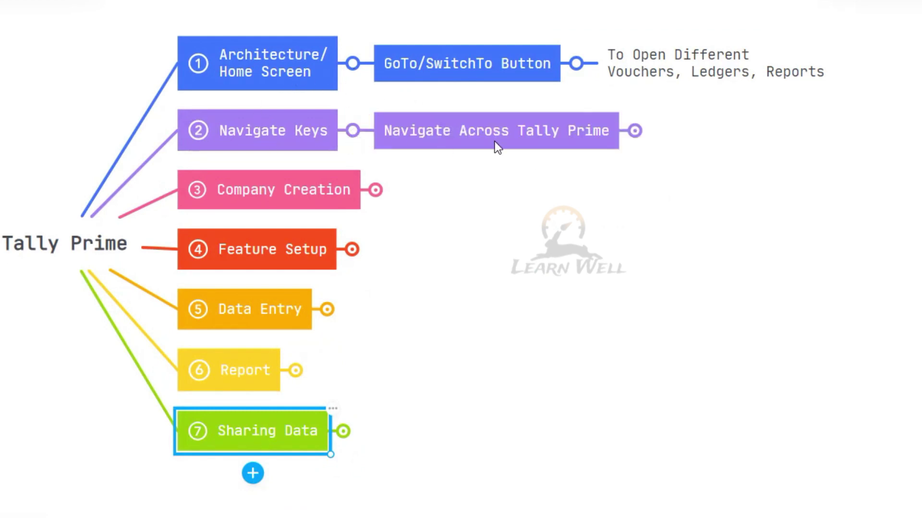
left_click(634, 130)
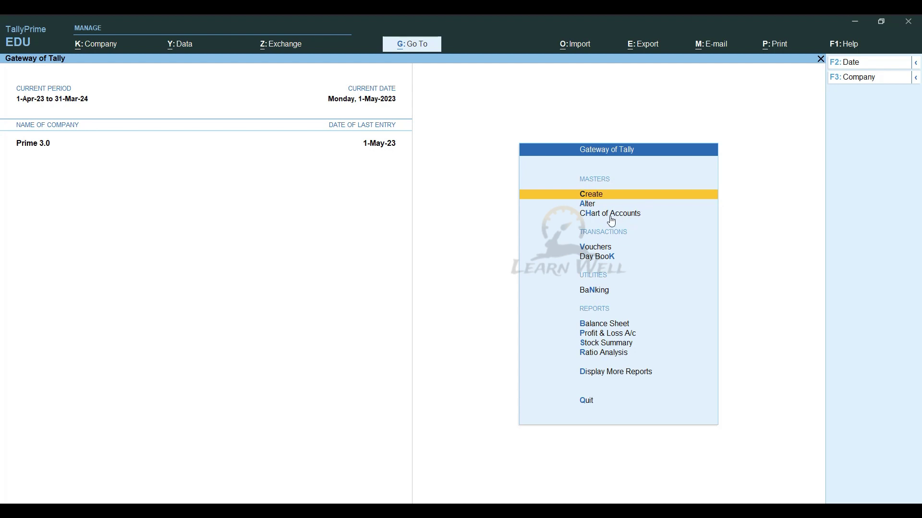
Open the Alter masters list, then back out and decline quitting TallyPrime.
key("Down")
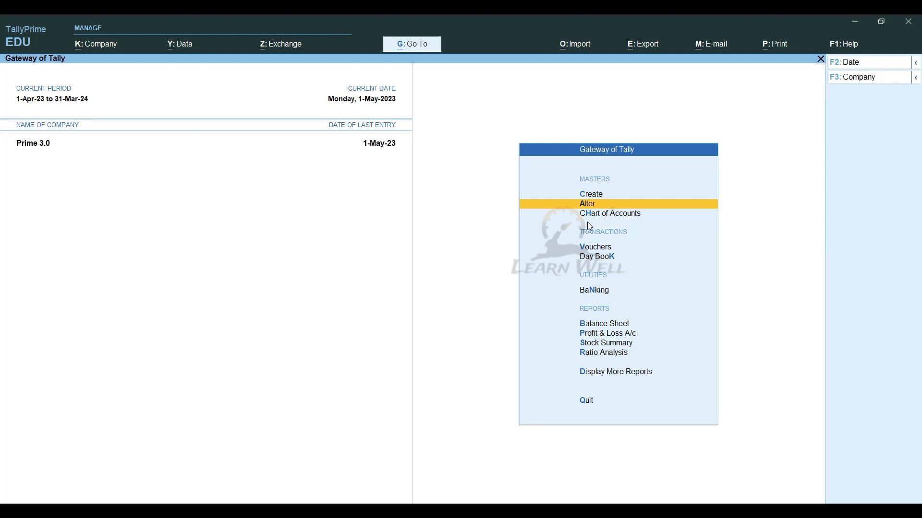
key("Return")
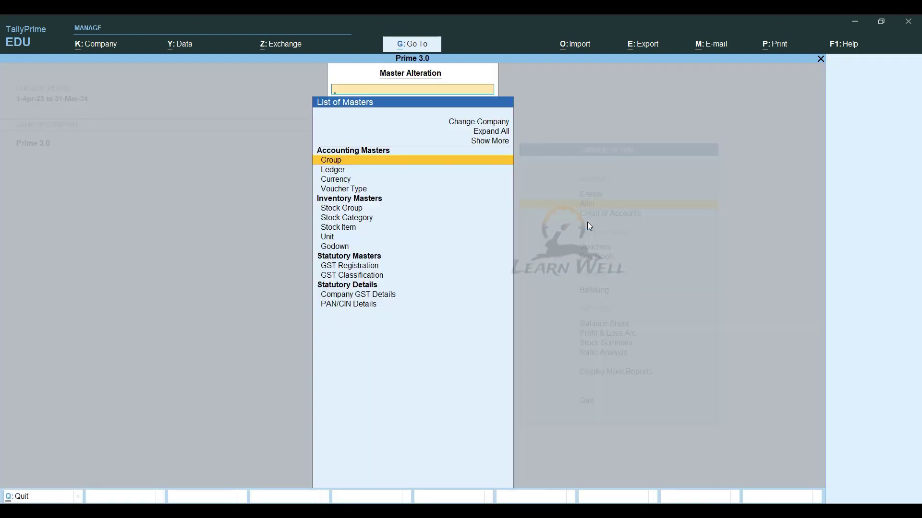
key("Escape")
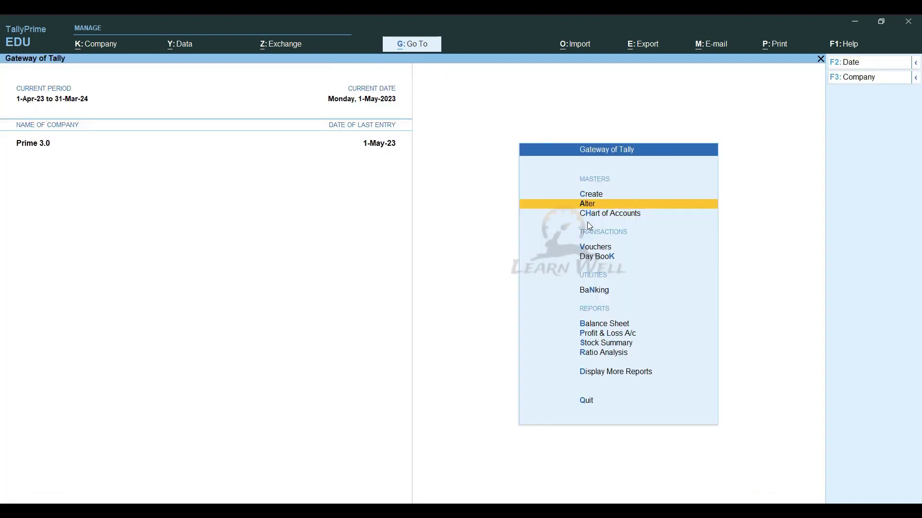
key("Escape")
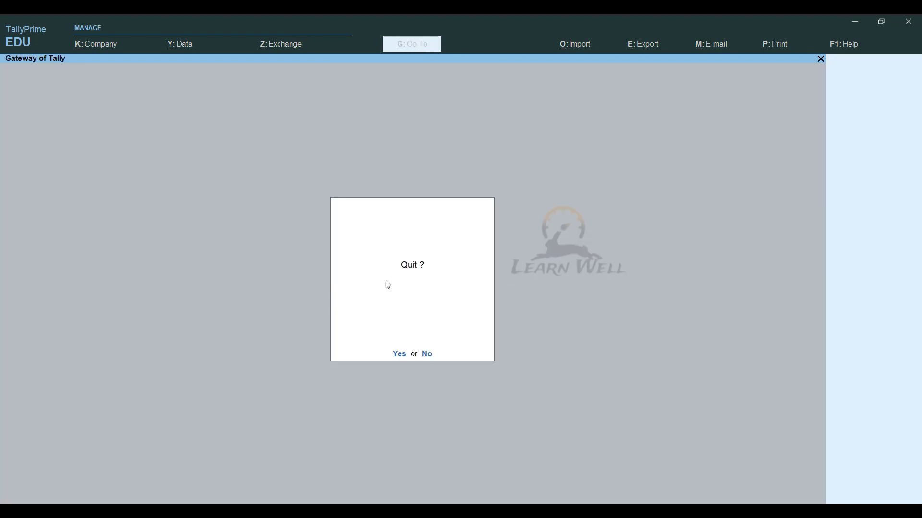
key("n")
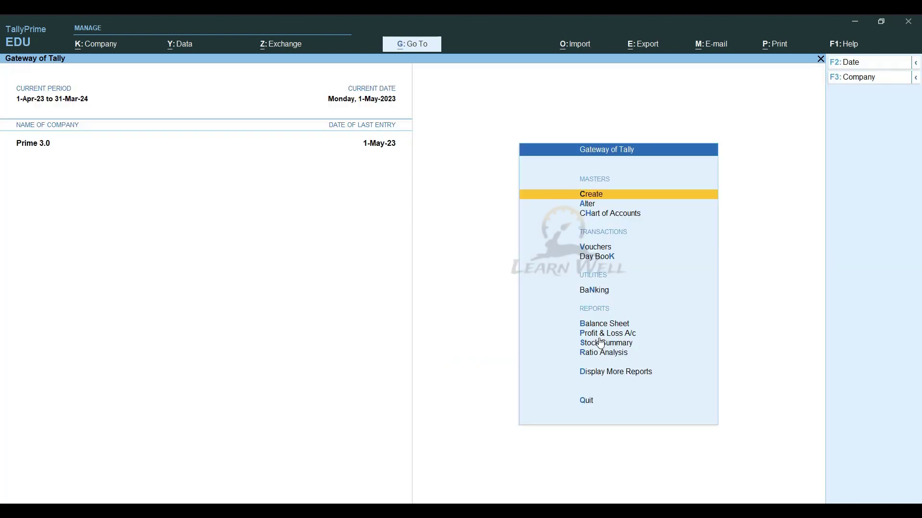
Take a brief look at Payment voucher entry, then leave it.
key("Down")
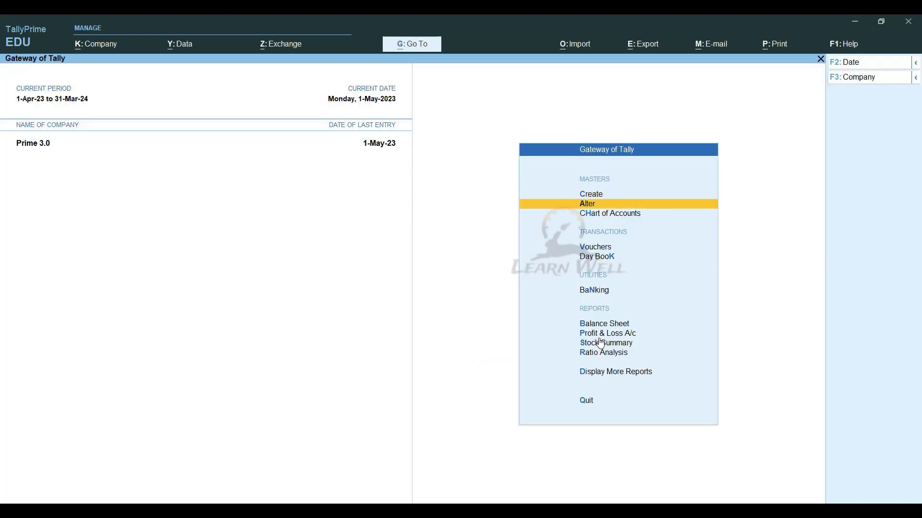
key("Down")
key("Down")
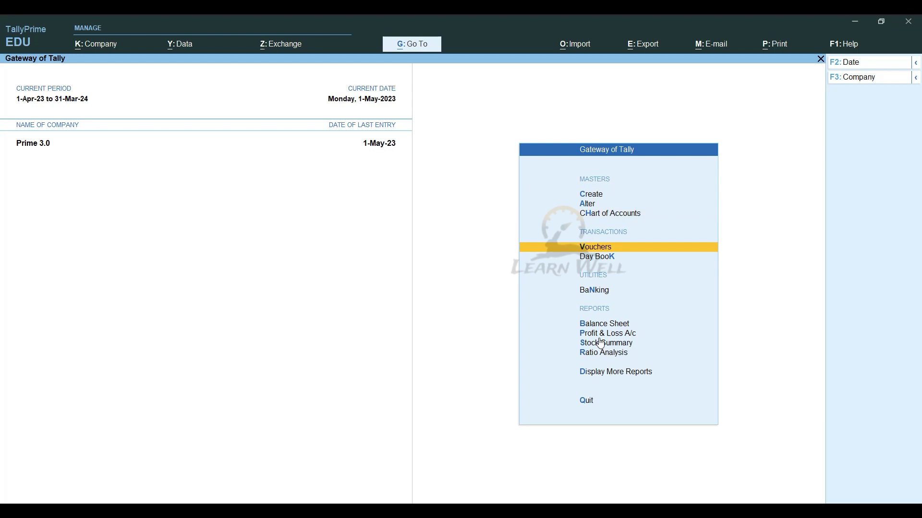
key("Return")
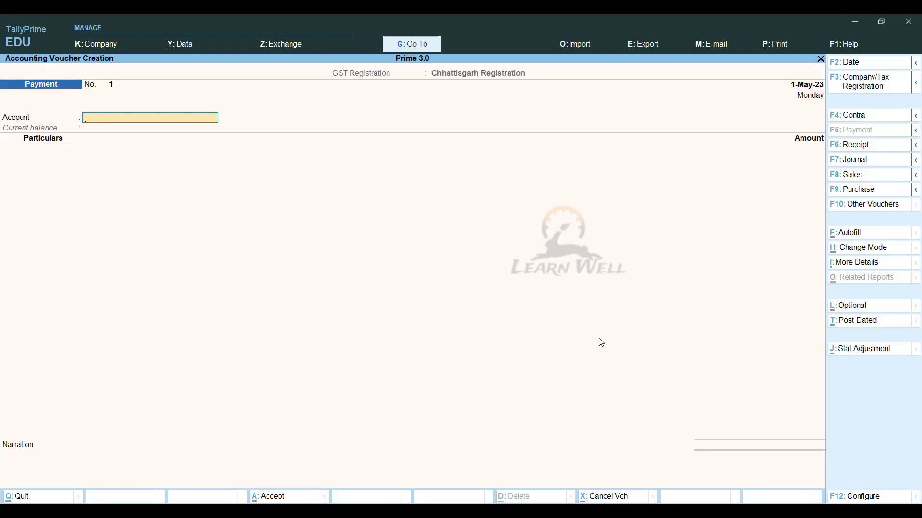
key("Escape")
key("Return")
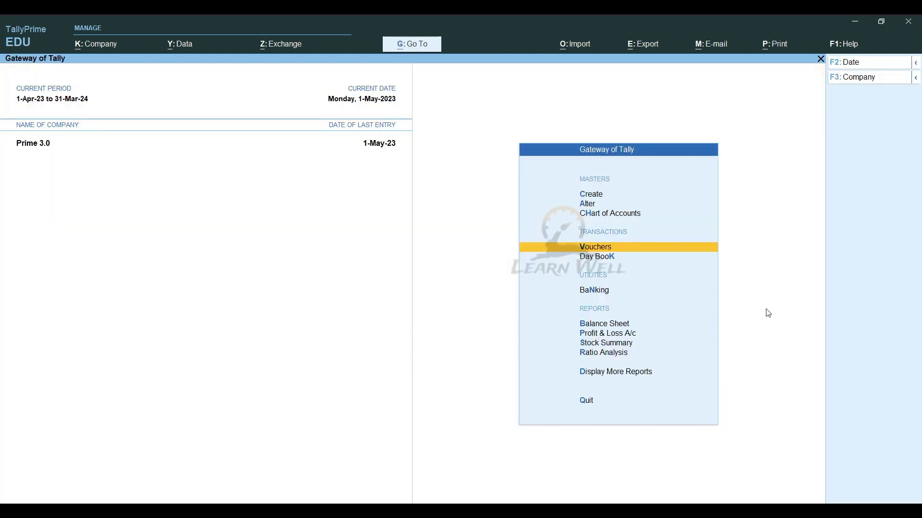
Open the 2Sales 18% ledger in Master Alteration, review its GST fields, then request to leave.
key("a")
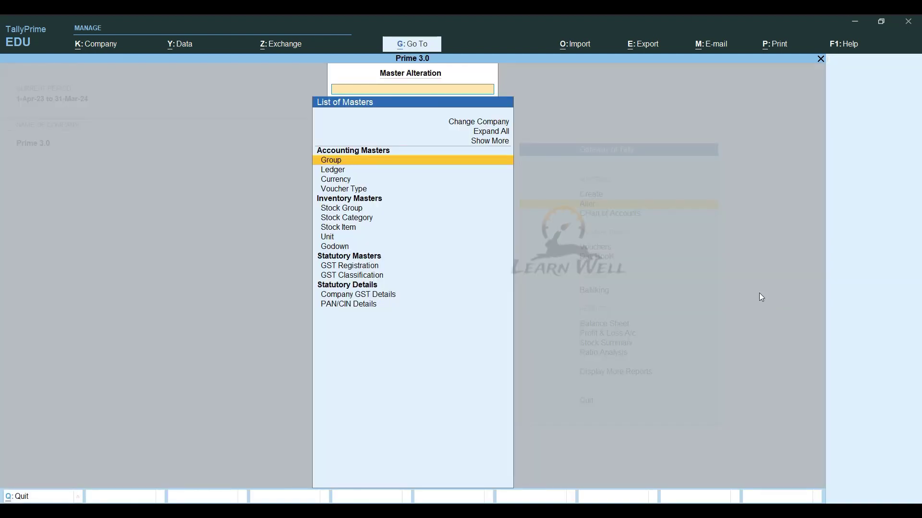
key("Return")
key("BackSpace")
key("Down")
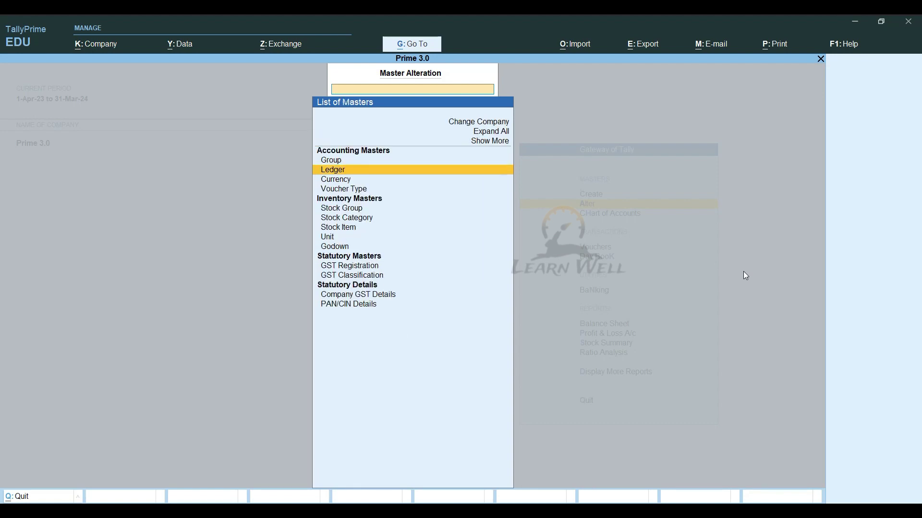
key("Return")
key("Return")
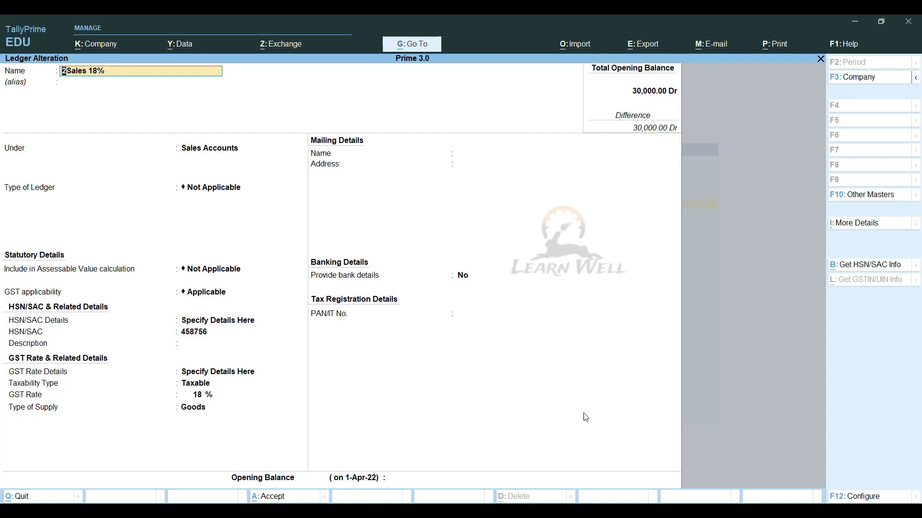
key("Escape")
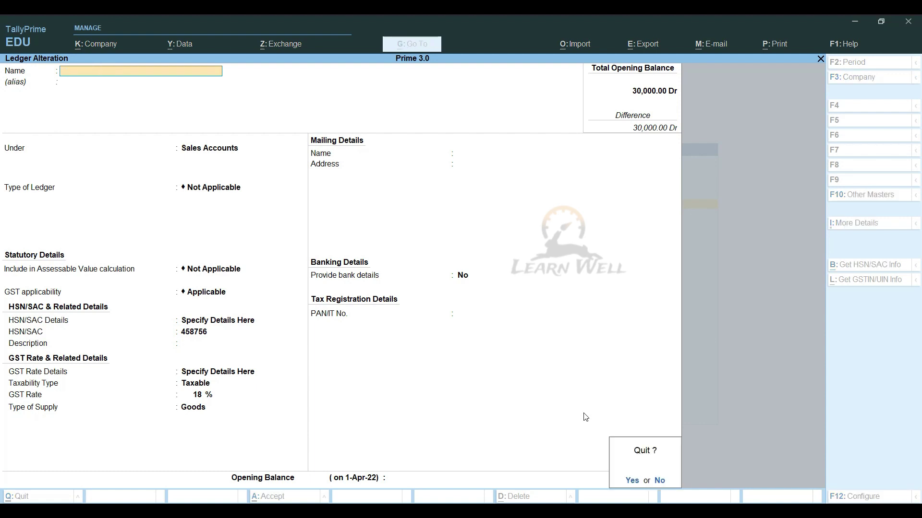
Quit the ledger without changes, return to Gateway of Tally, and show the F2 date/period options.
key("y")
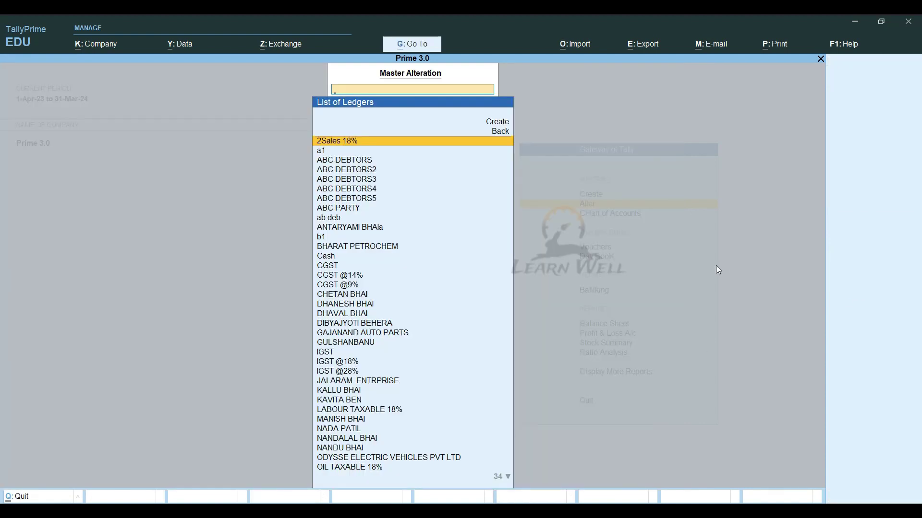
key("Escape")
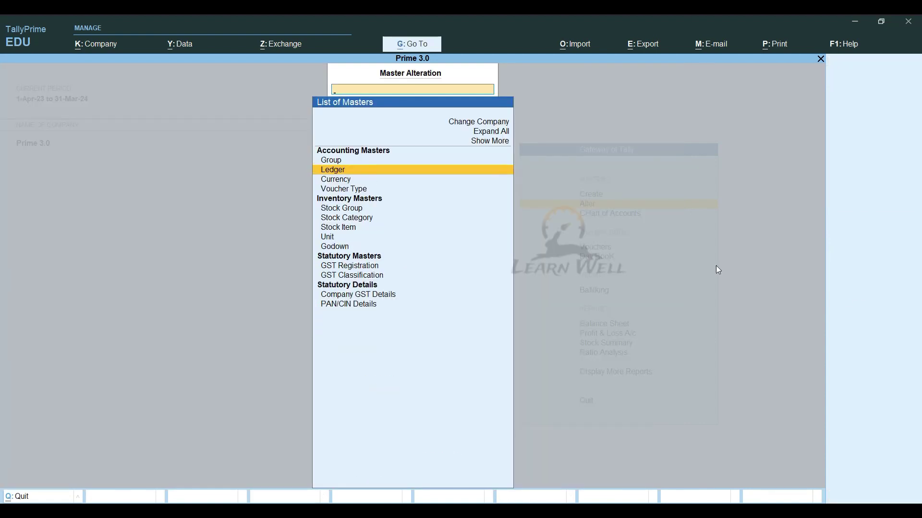
key("Escape")
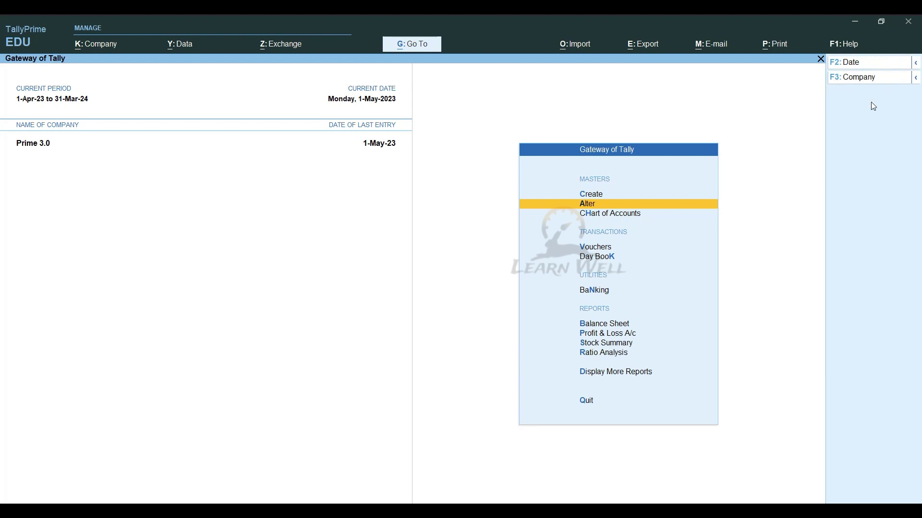
left_click(917, 63)
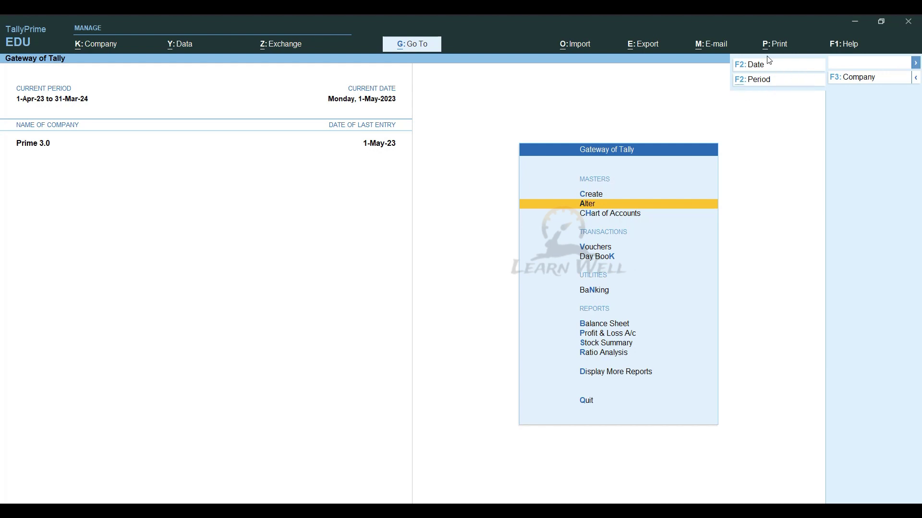
Switch the flyout to F3 company options, then bring up Select Company with Alt+F3.
left_click(915, 80)
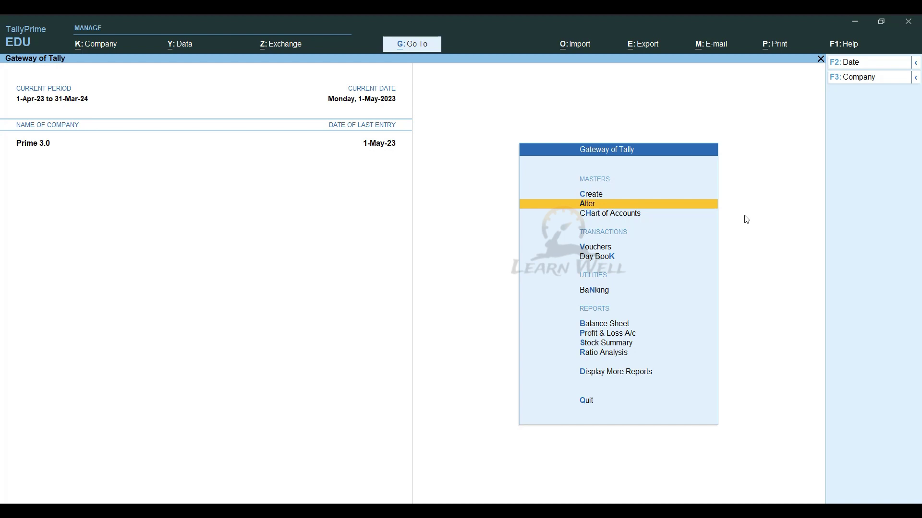
key("alt+F3")
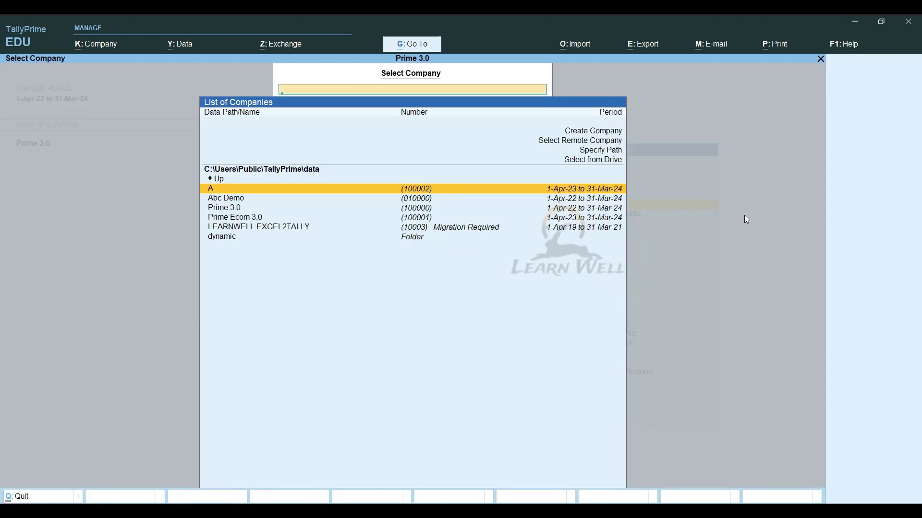
Pick company A in the List of Companies and load it alongside Prime 3.0.
key("Down")
key("Up")
key("Return")
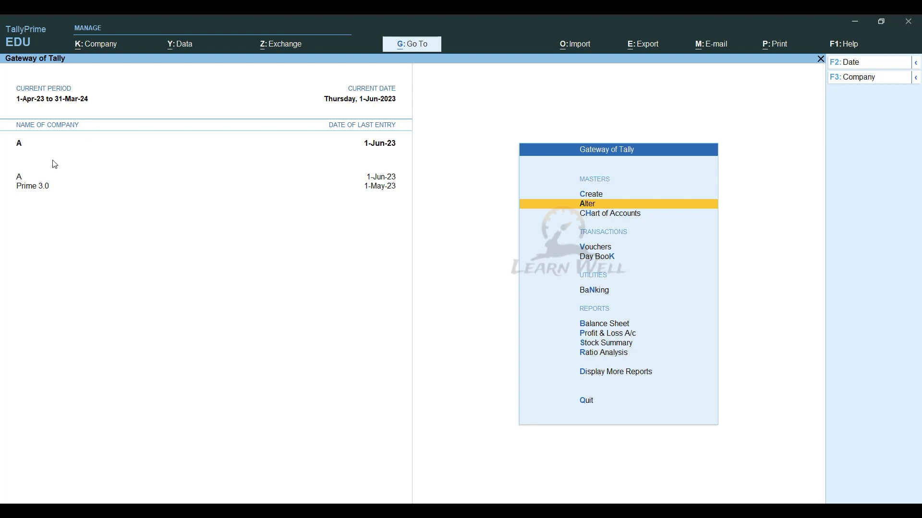
Make Prime 3.0 the current company and explore the F3 company options without shutting anything.
left_click(33, 187)
left_click(917, 78)
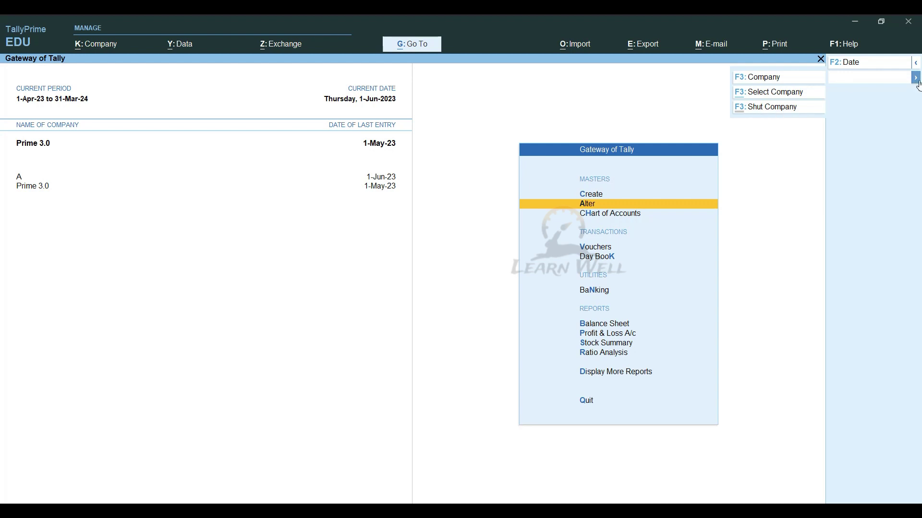
left_click(759, 109)
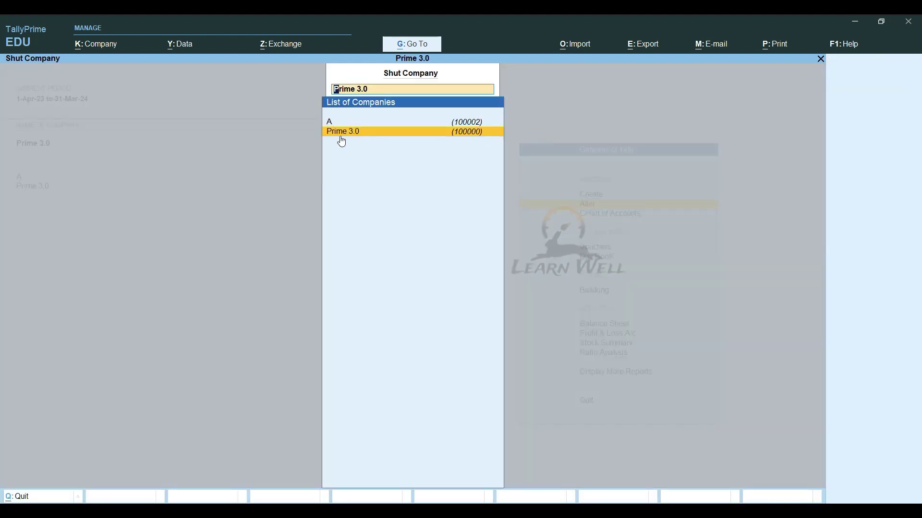
key("BackSpace")
key("Escape")
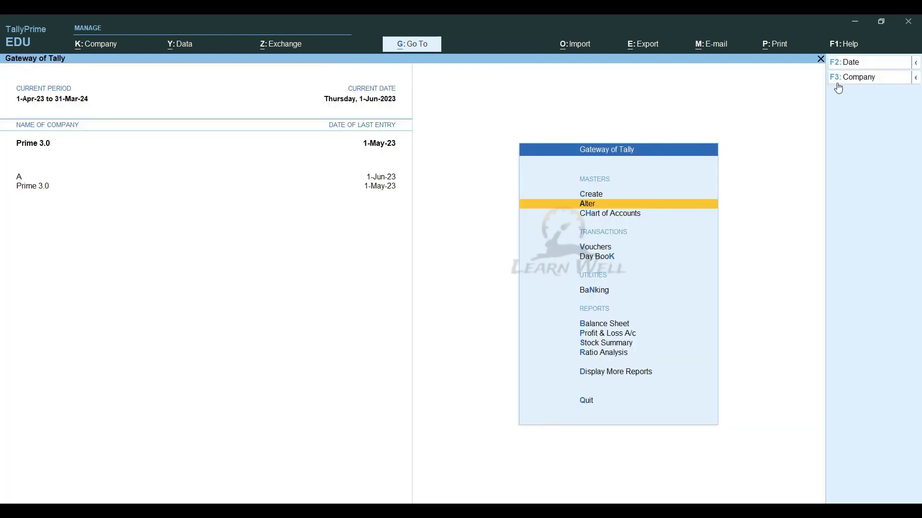
left_click(915, 79)
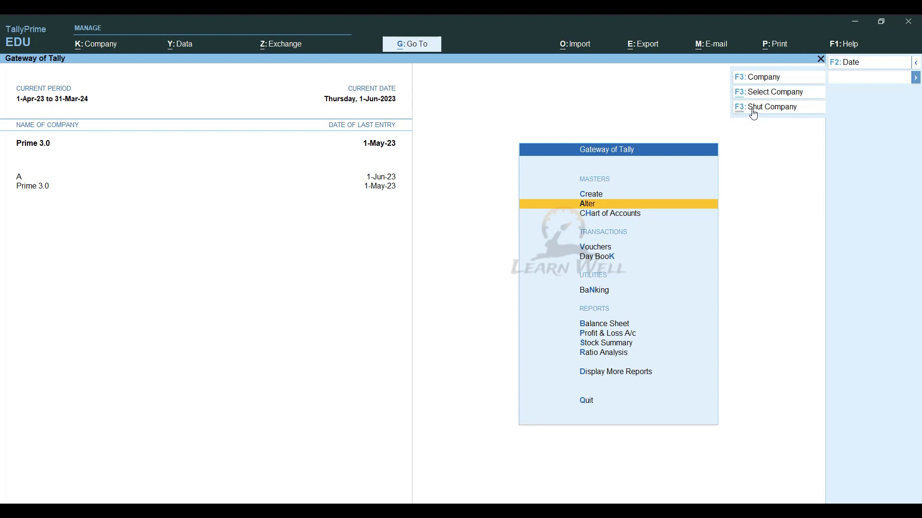
left_click(774, 160)
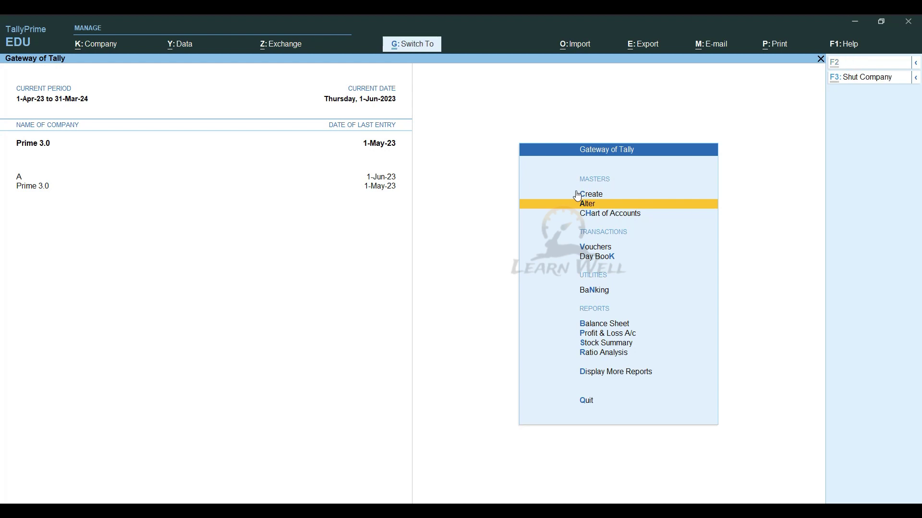
Shut company A with Ctrl+F3, leaving only Prime 3.0 open.
key("ctrl+F3")
key("Up")
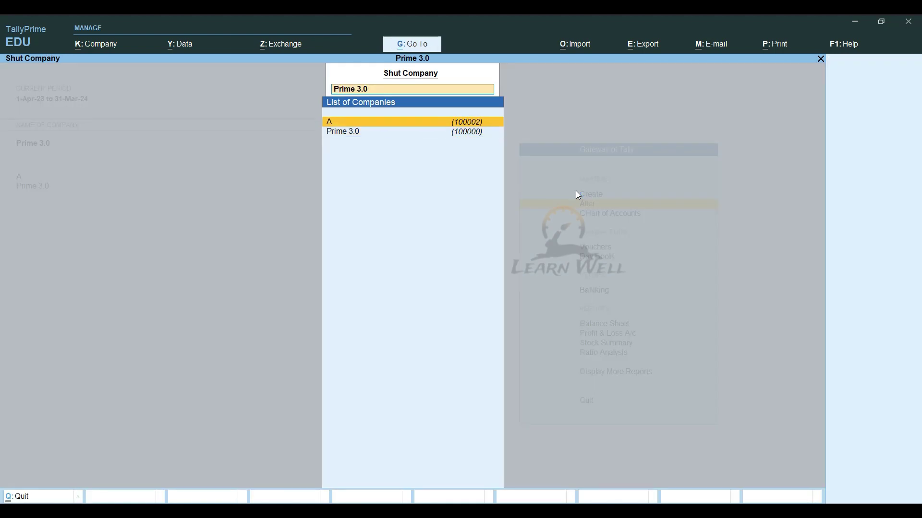
key("Return")
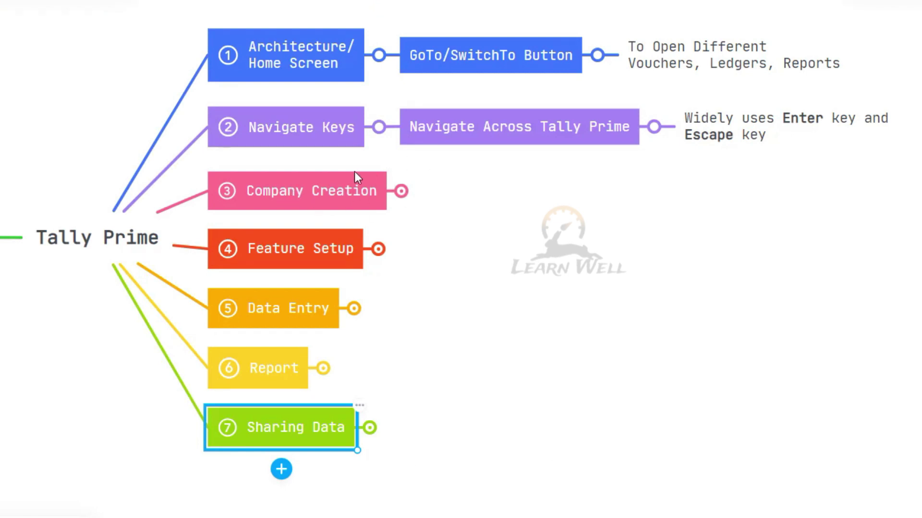
Expand the Company Creation and Create Company nodes in the Xmind mind map.
left_click(401, 191)
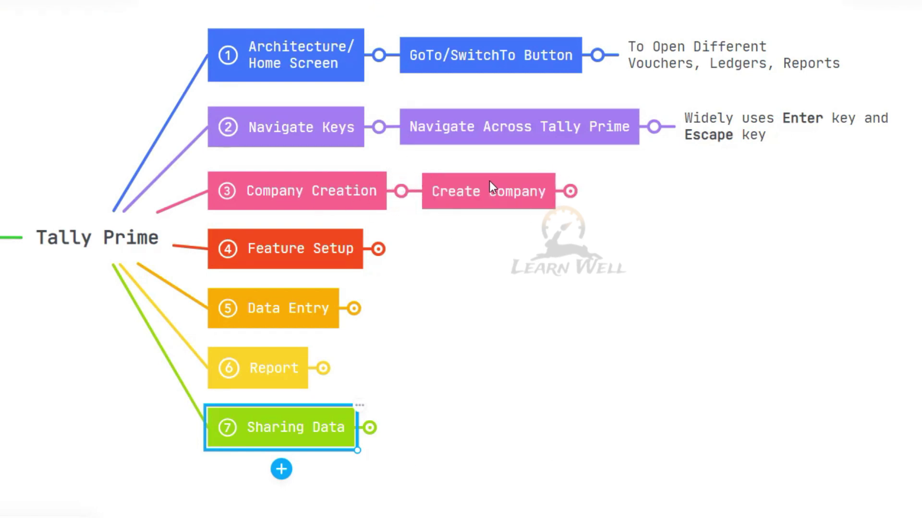
left_click(571, 193)
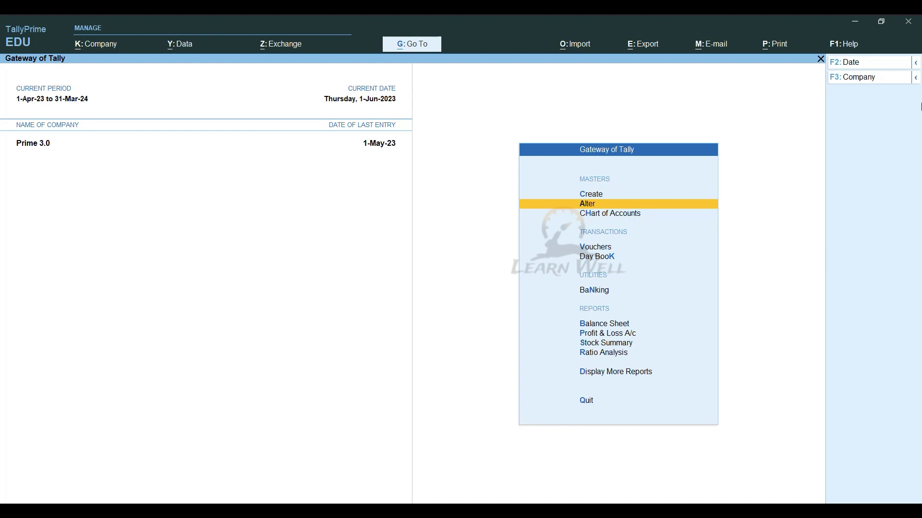
Shut Prime 3.0 via Shut Company and load company A from Select Company.
left_click(917, 80)
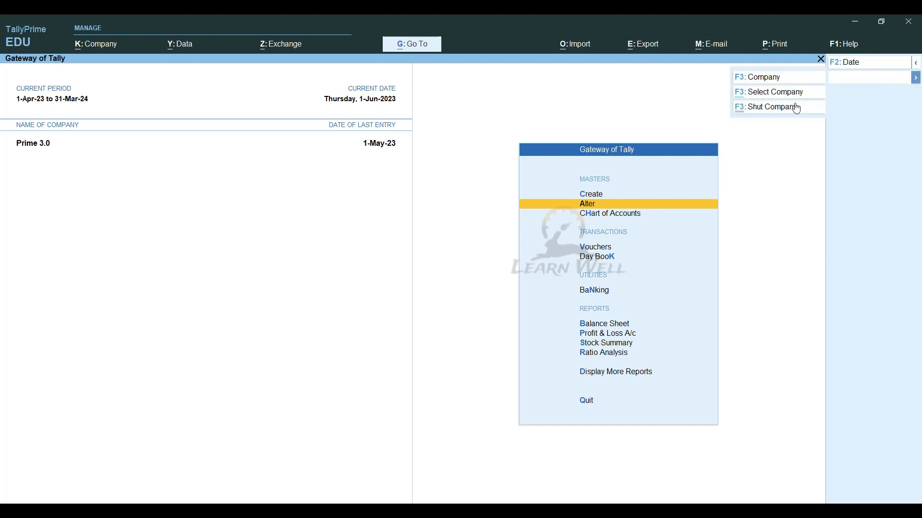
left_click(767, 109)
key("Return")
key("Escape")
key("Escape")
key("Escape")
key("Escape")
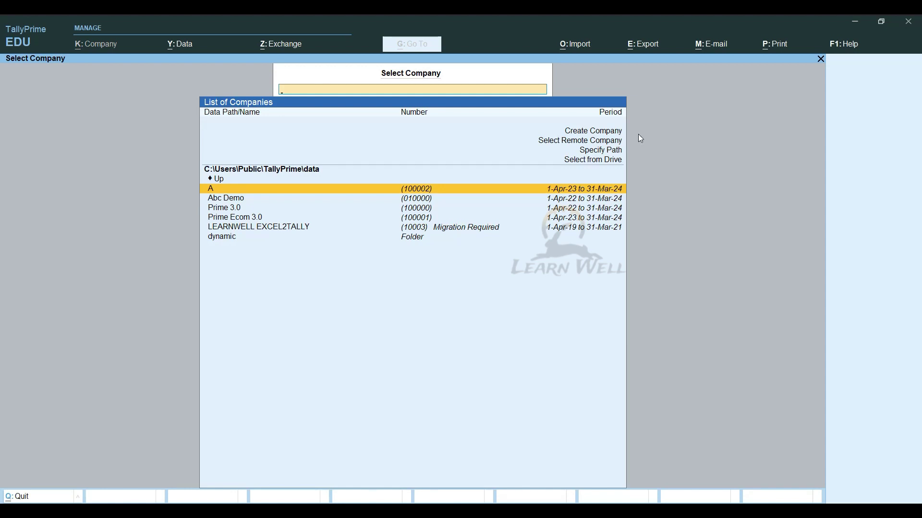
key("Escape")
key("Escape")
key("Return")
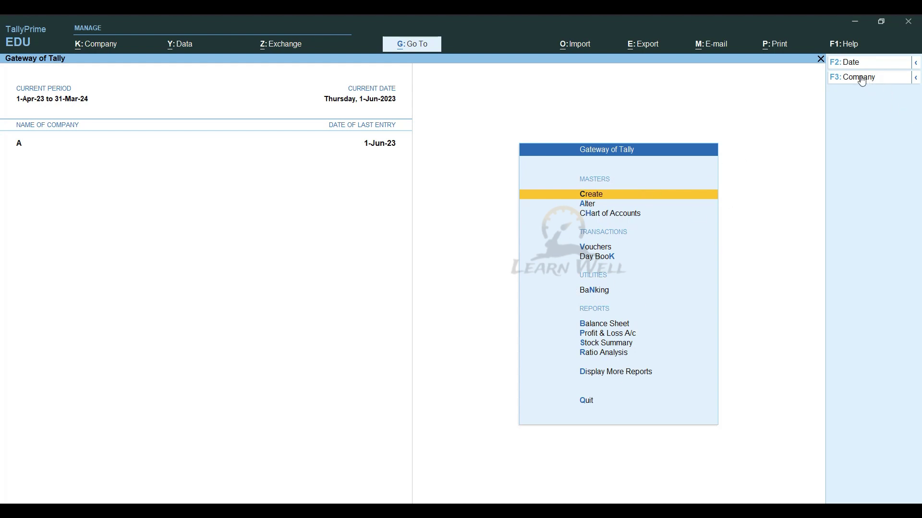
left_click(915, 79)
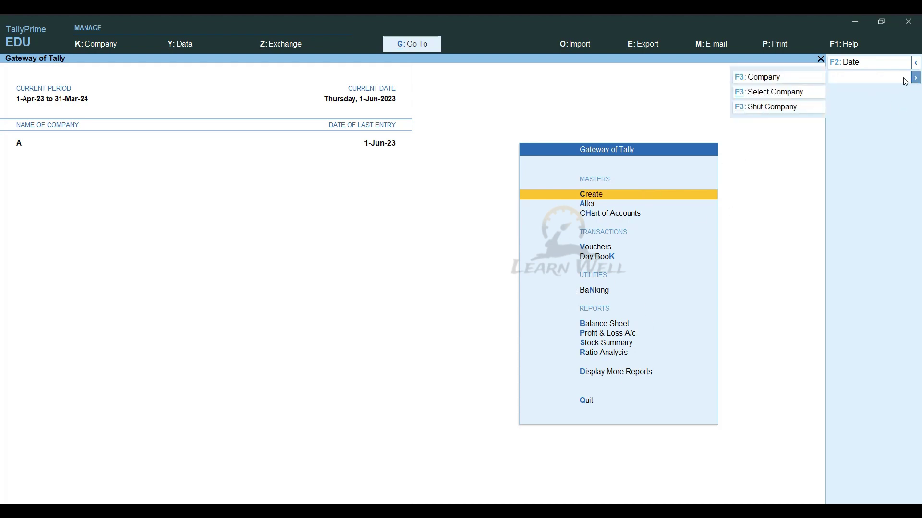
Switch to company A, then start a new company from K: Company > Create.
left_click(770, 77)
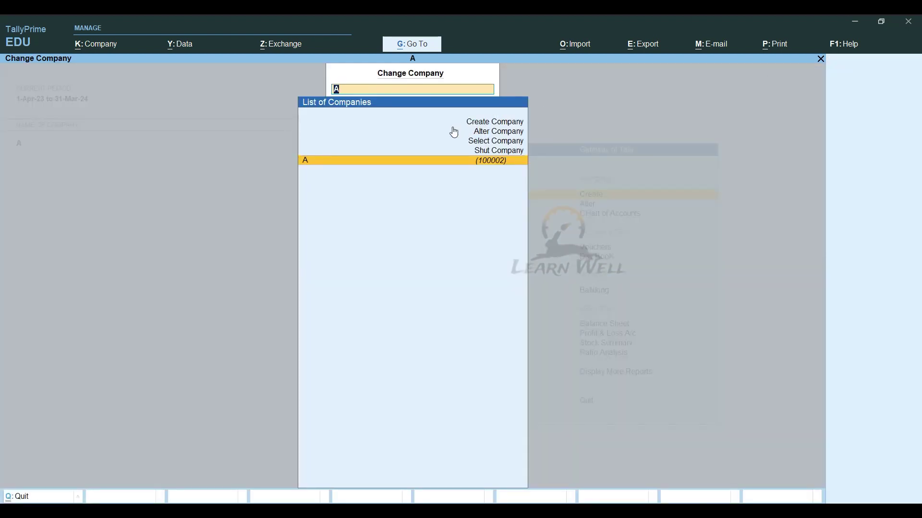
left_click(382, 160)
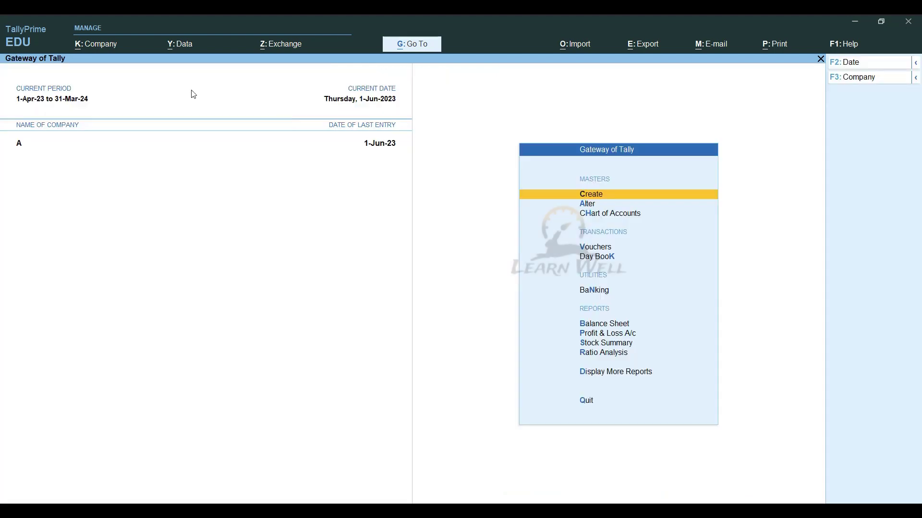
left_click(99, 45)
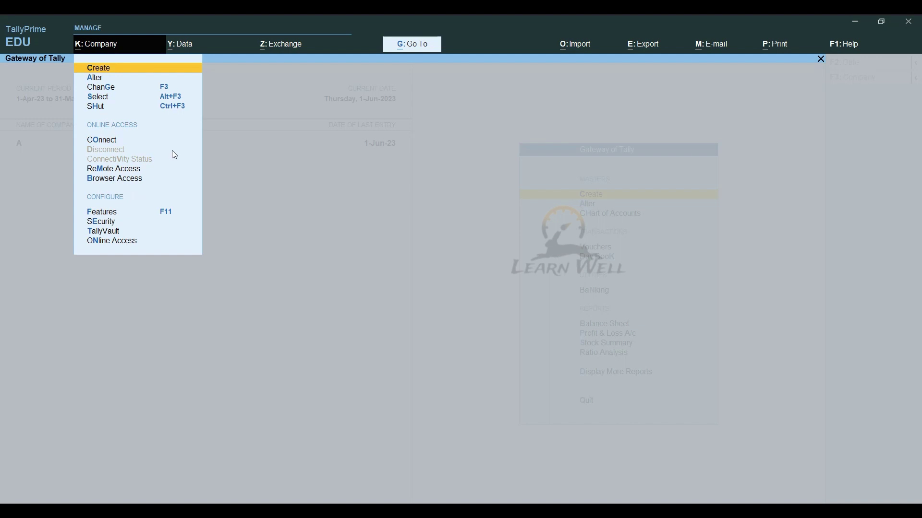
left_click(280, 172)
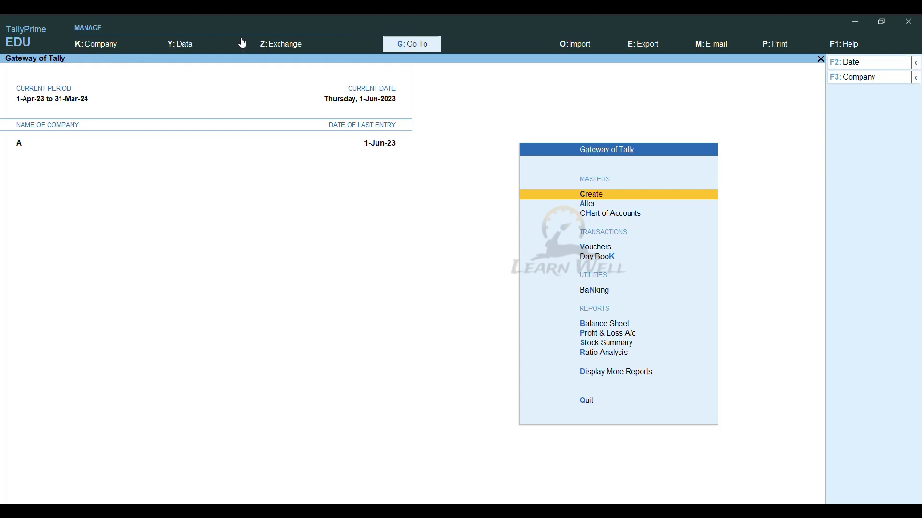
left_click(106, 48)
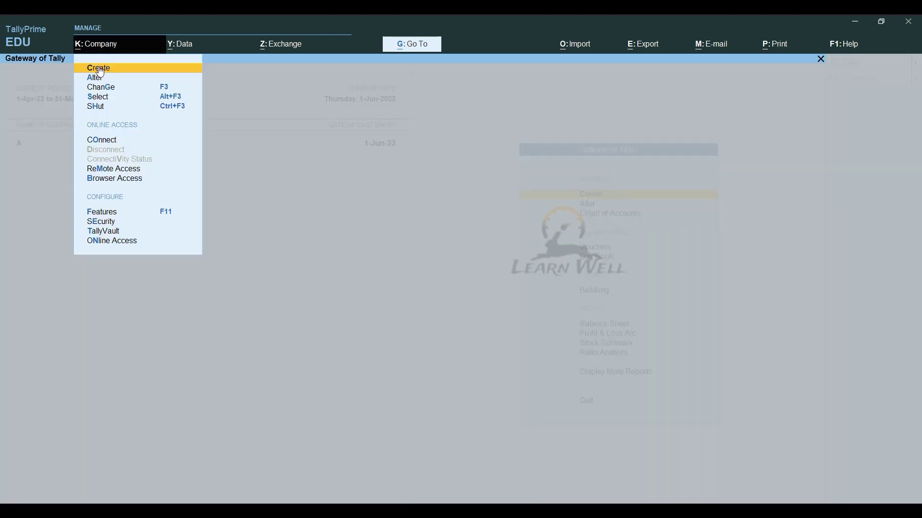
left_click(100, 69)
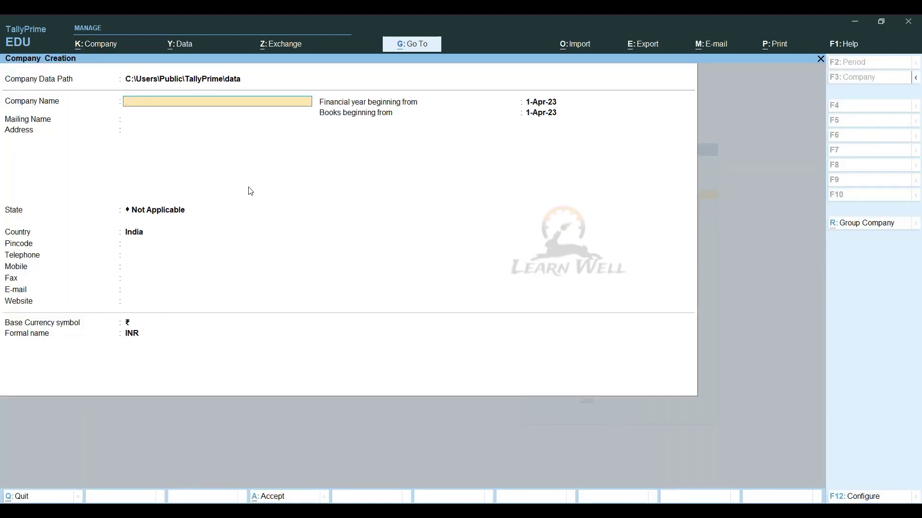
Enter company name Learn Tally, keep mailing name Learn Tally, choose state Chhattisgarh, skip contacts.
type("Learn Tally")
key("Return")
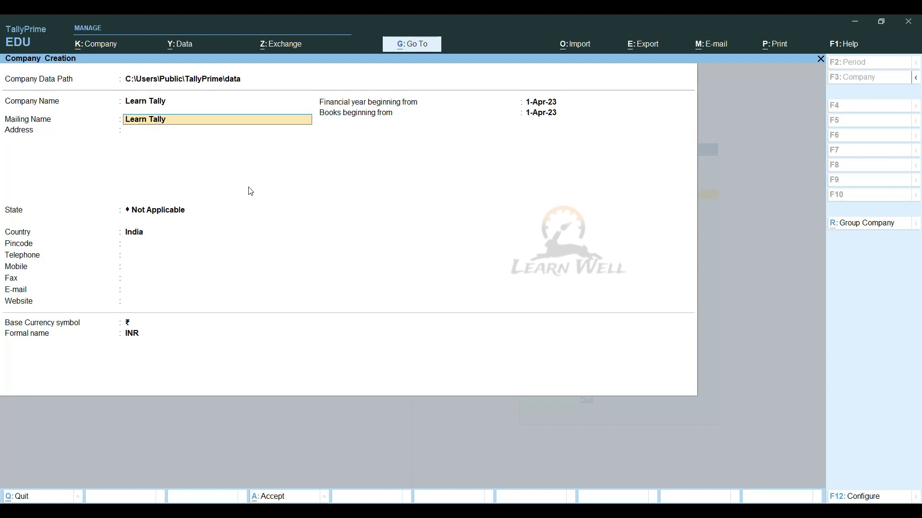
key("Return")
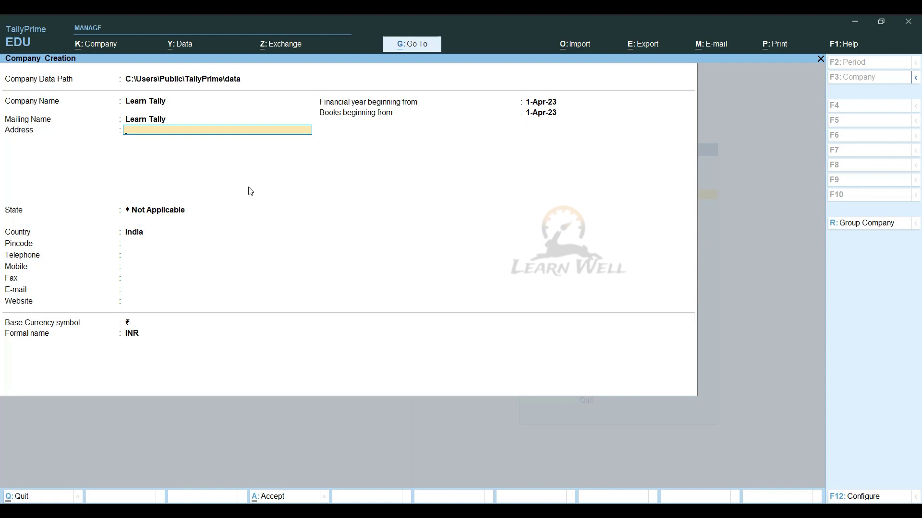
key("Return")
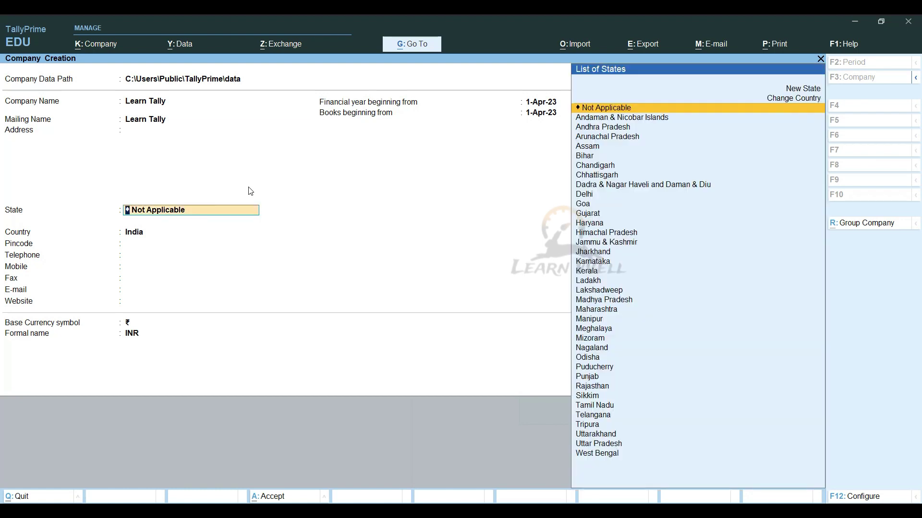
type("Ch")
key("Down")
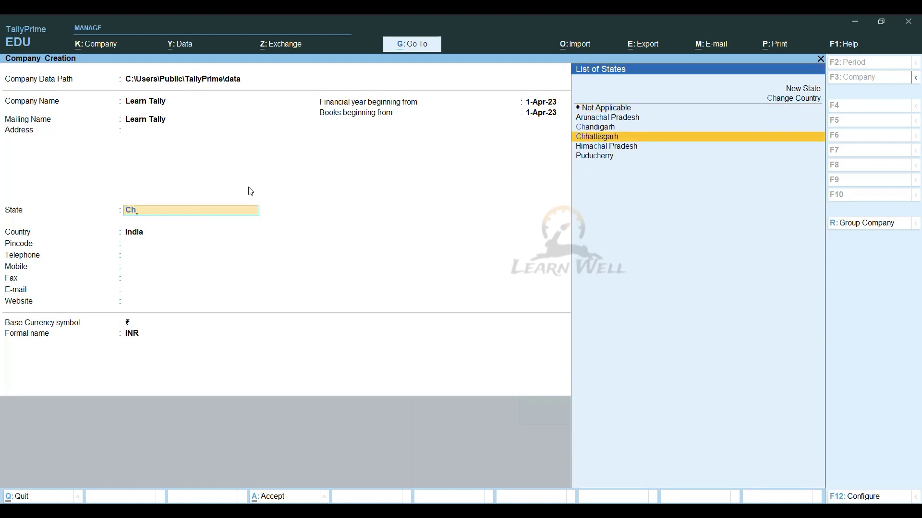
key("Return")
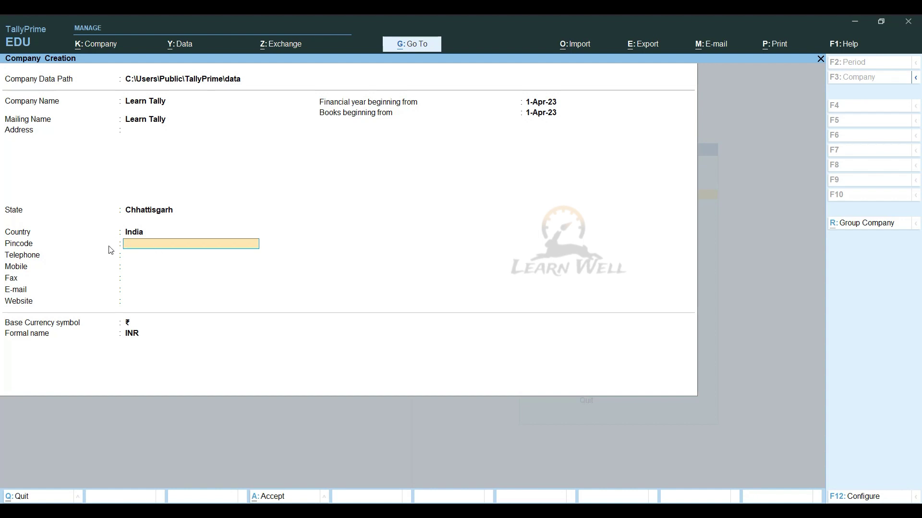
key("Return")
key("Return")
key("Return")
key("Return")
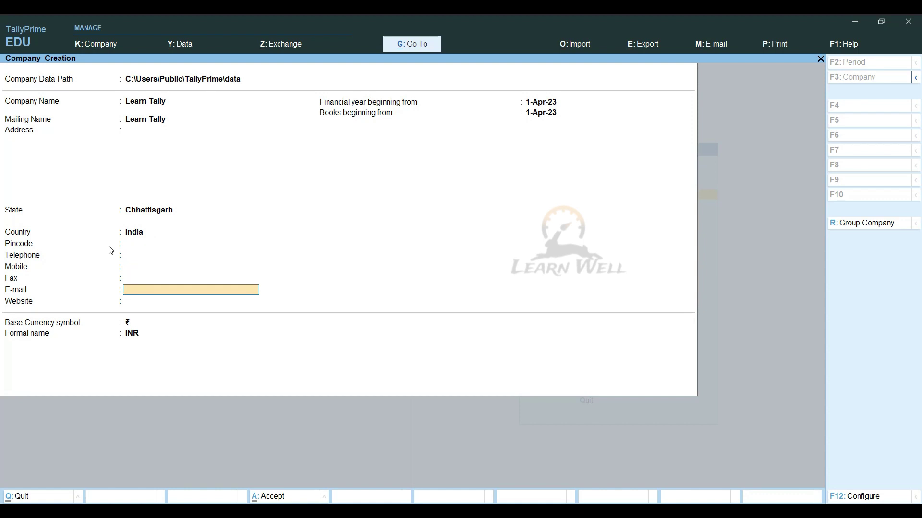
key("Return")
key("Return")
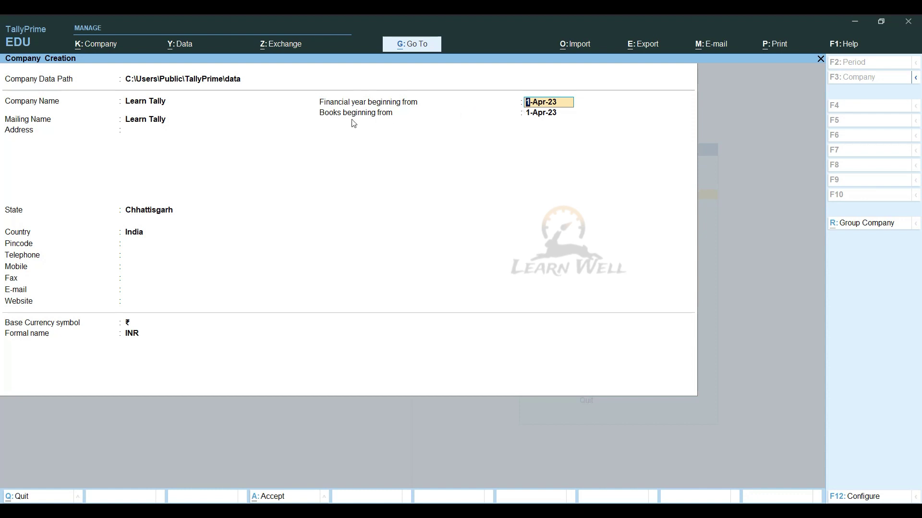
left_click(536, 113)
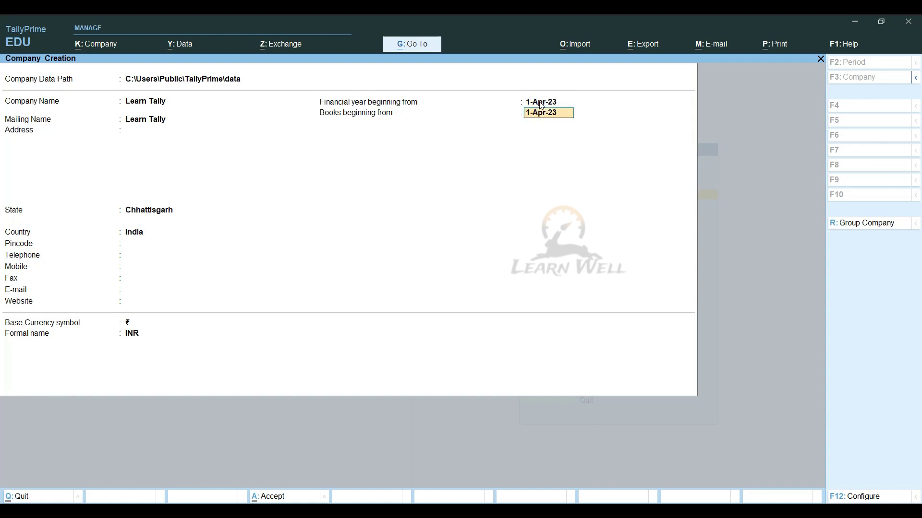
left_click(541, 105)
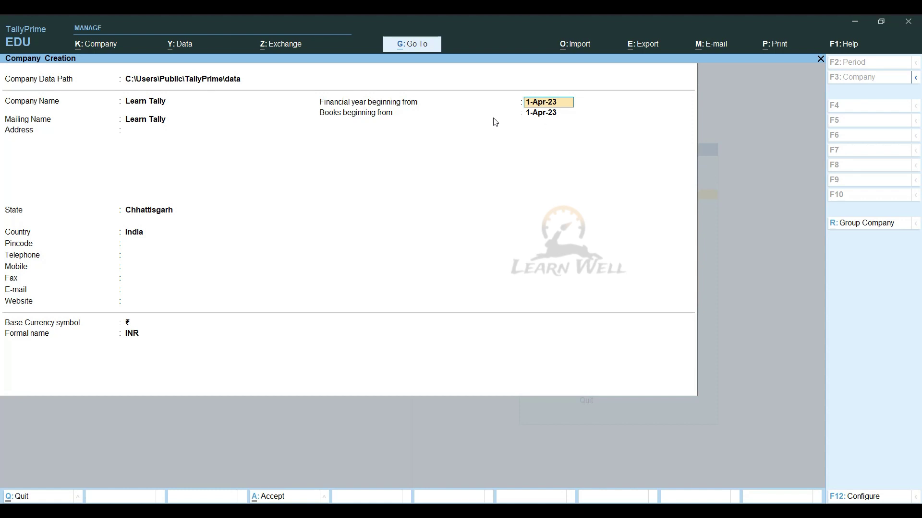
left_click(547, 114)
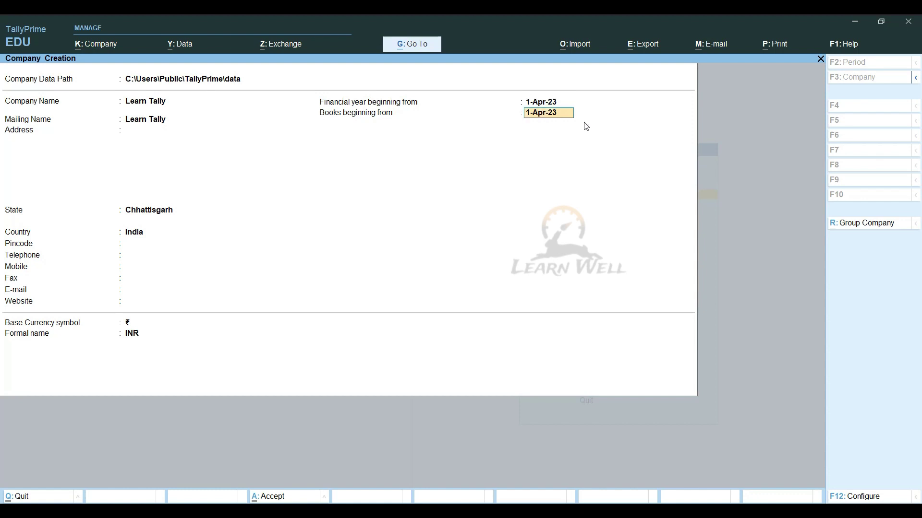
left_click(545, 103)
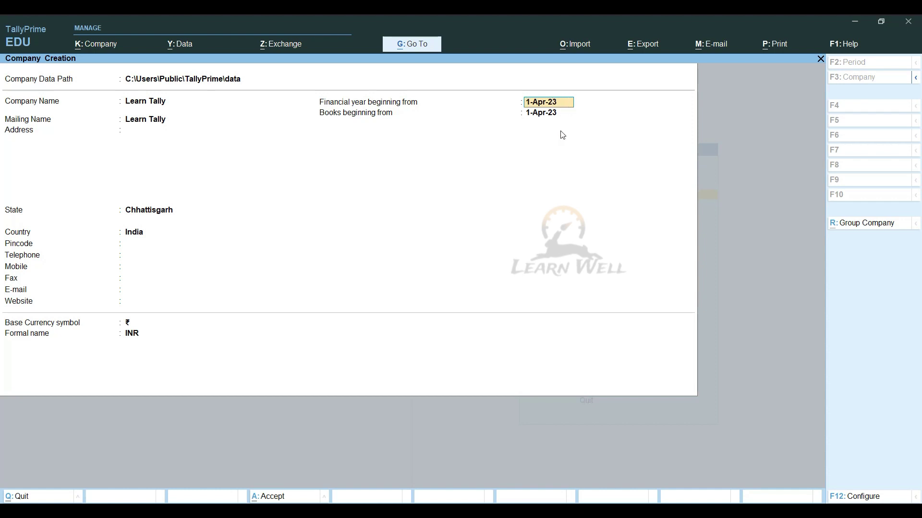
key("Return")
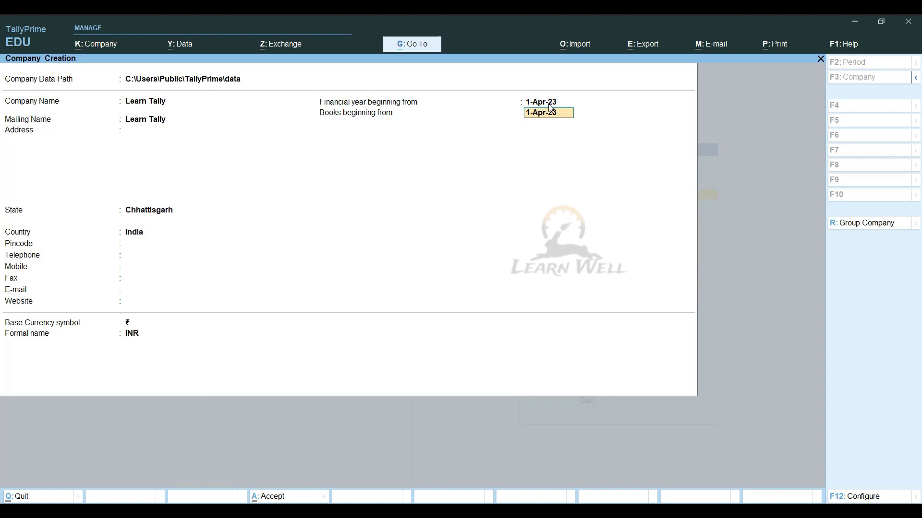
key("Return")
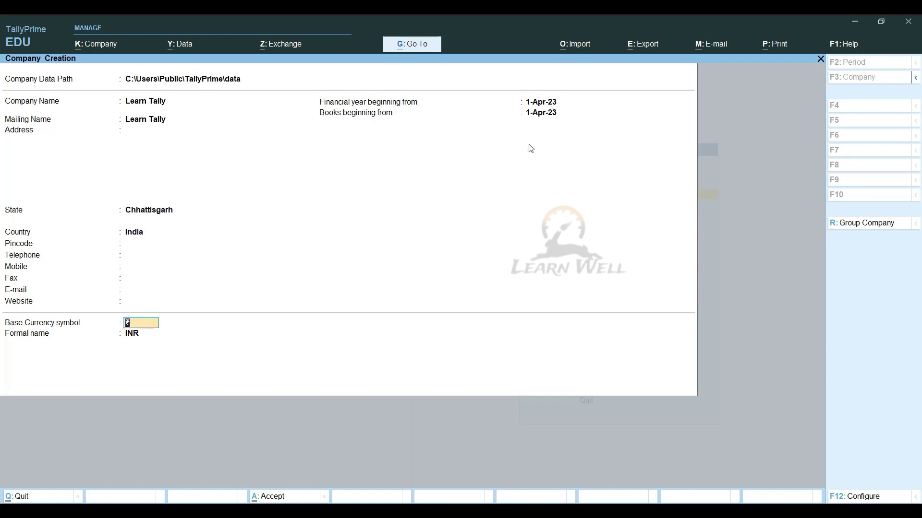
Keep the ₹ symbol and country India, accept the Learn Tally form, then quit Company Features.
key("Return")
key("Return")
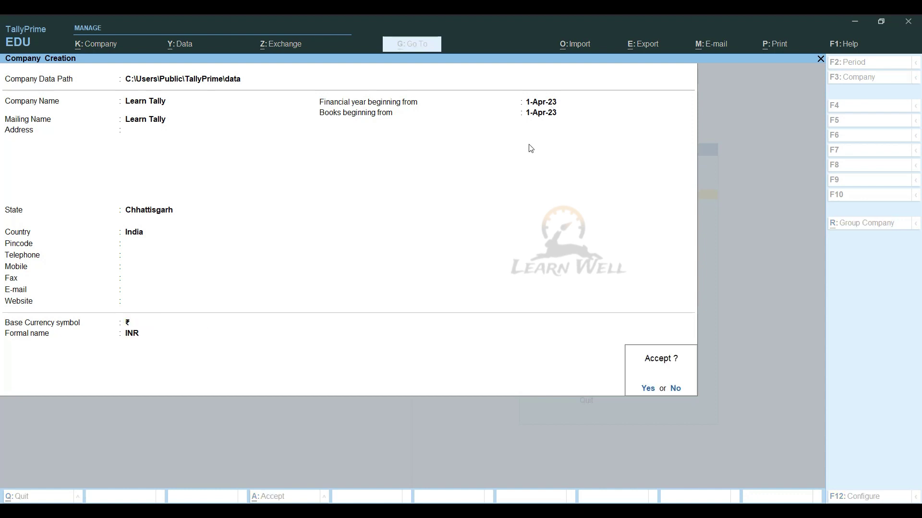
key("Escape")
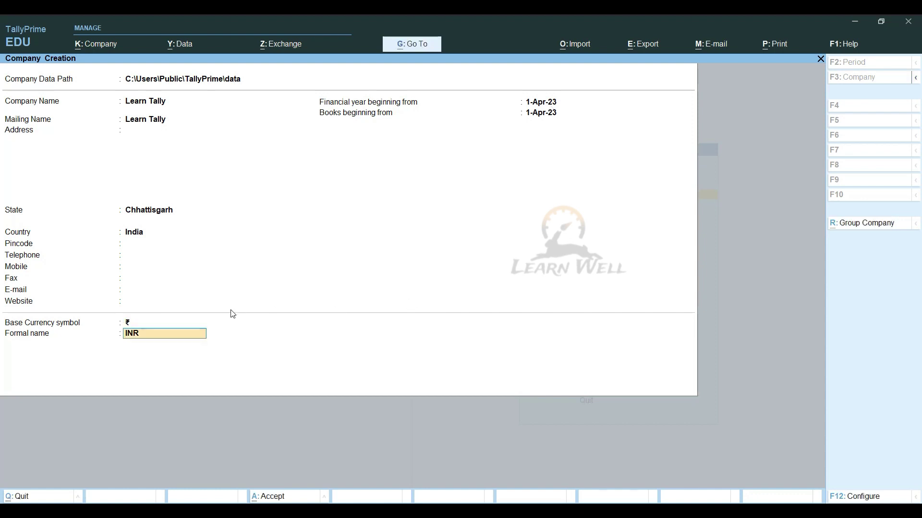
key("Up")
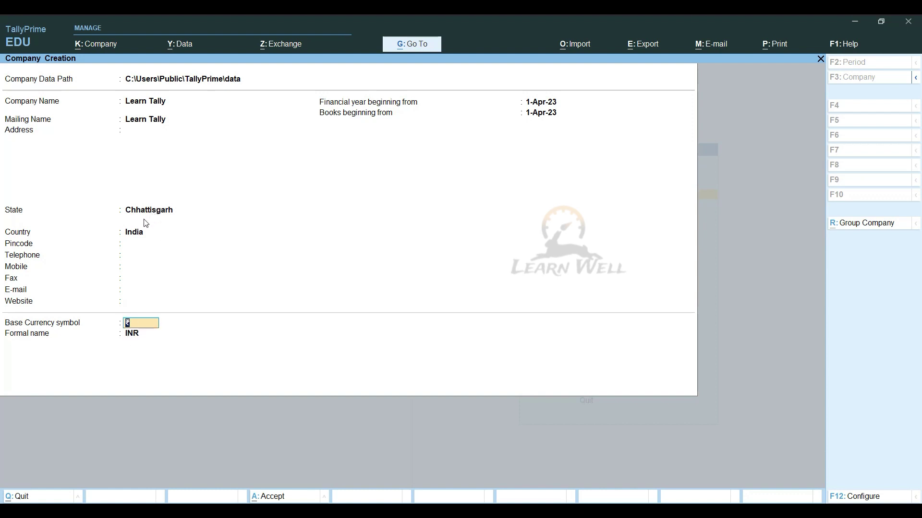
left_click(138, 236)
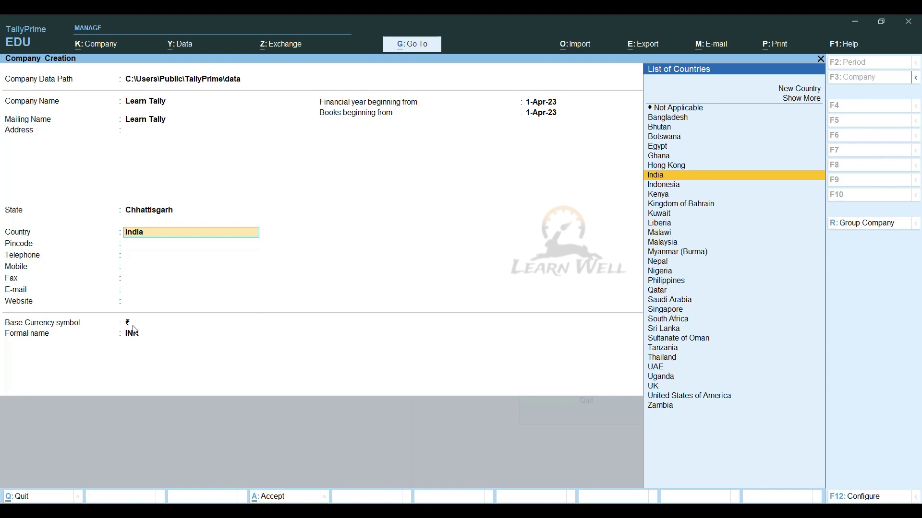
key("Return")
key("Return")
key("Return")
key("Return")
key("Return")
key("Return")
key("Return")
key("Return")
key("Return")
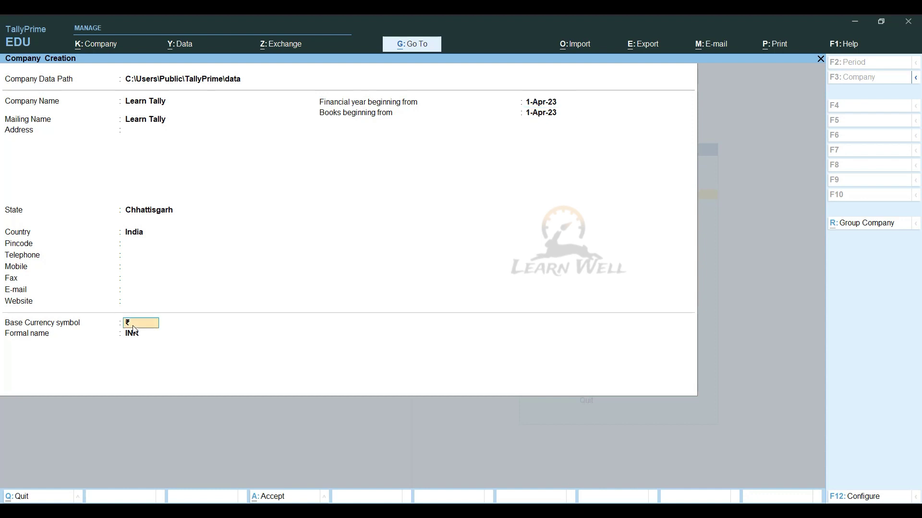
key("Return")
key("Escape")
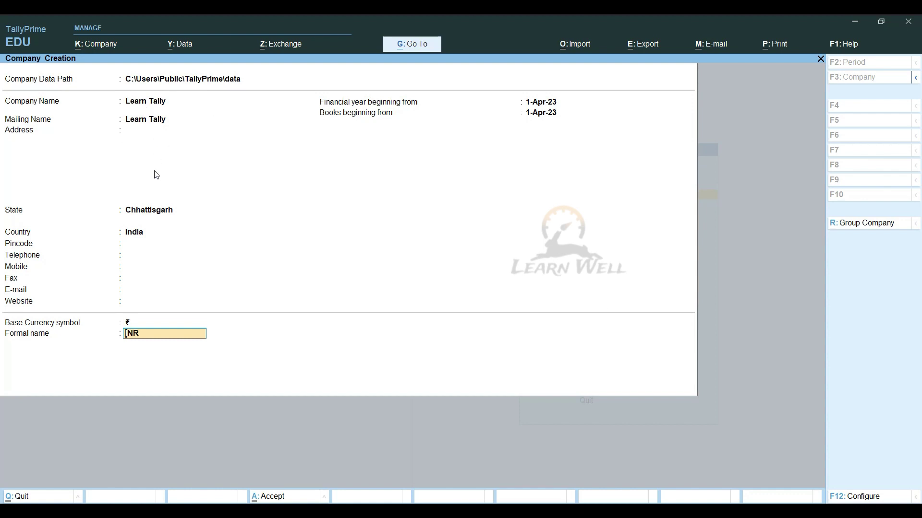
key("Return")
key("Return")
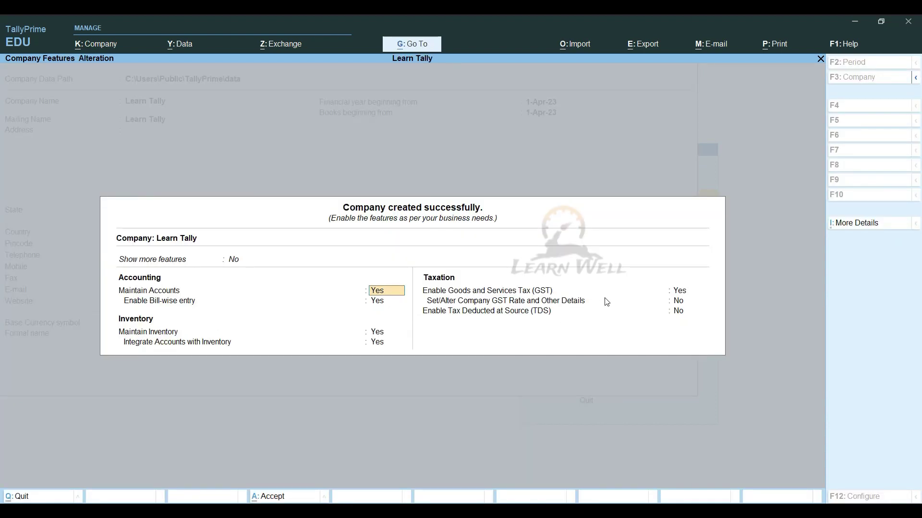
key("BackSpace")
key("Escape")
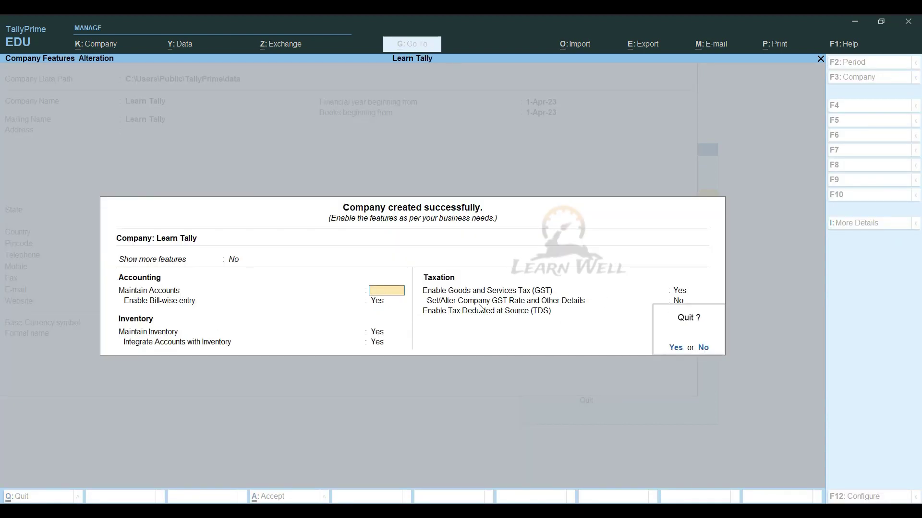
key("Return")
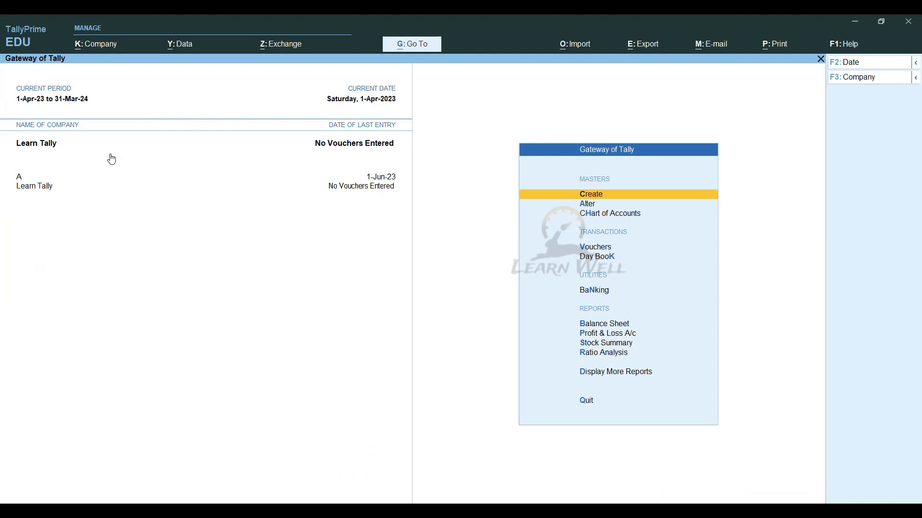
Start company creation from K: Company > Create and switch to R: Group Company.
left_click(102, 46)
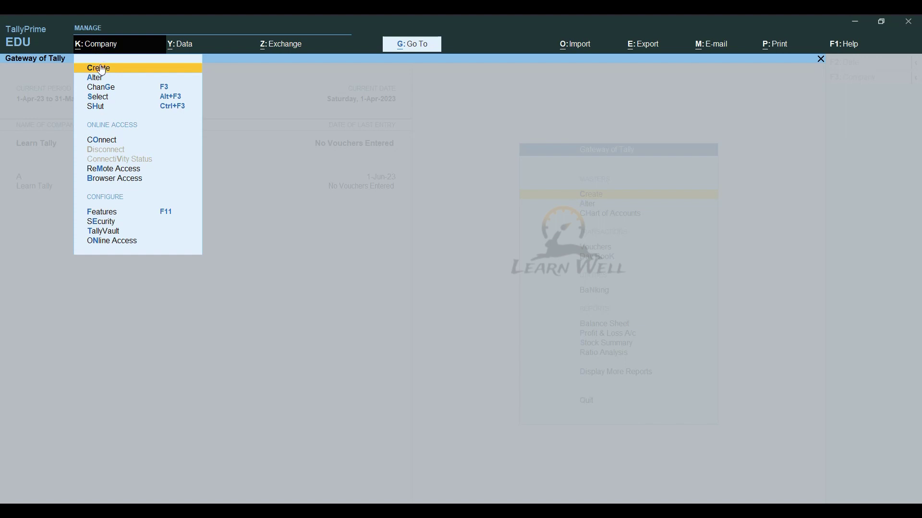
left_click(99, 70)
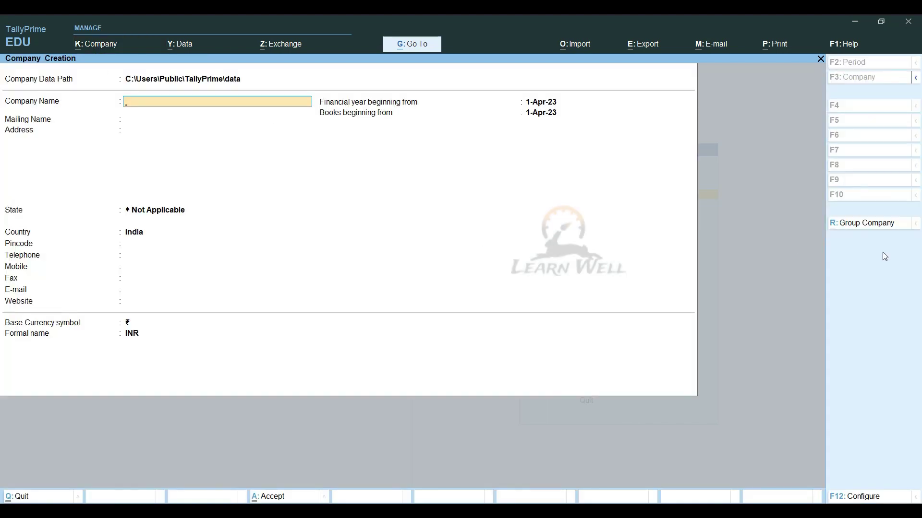
left_click(864, 226)
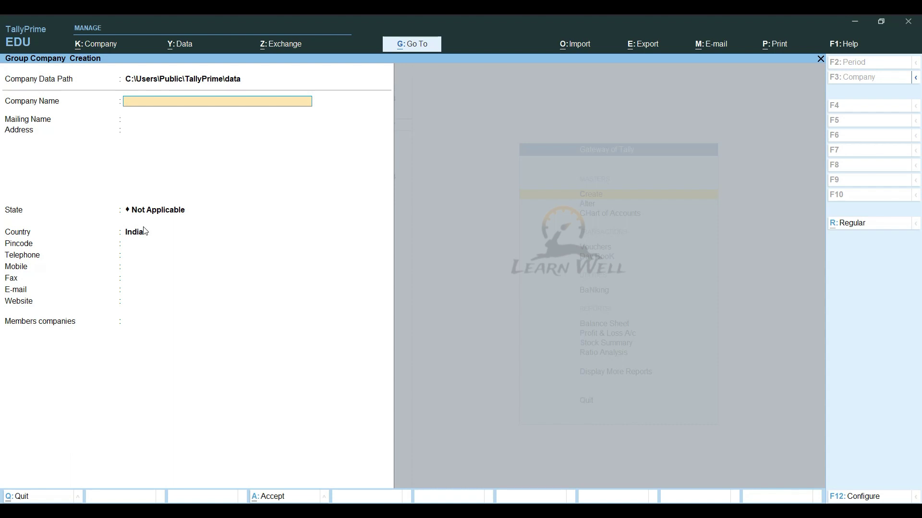
Name the group company Group Company Abc and set its state to Chhattisgarh.
type("Group company Abc")
key("Return")
key("Return")
key("Return")
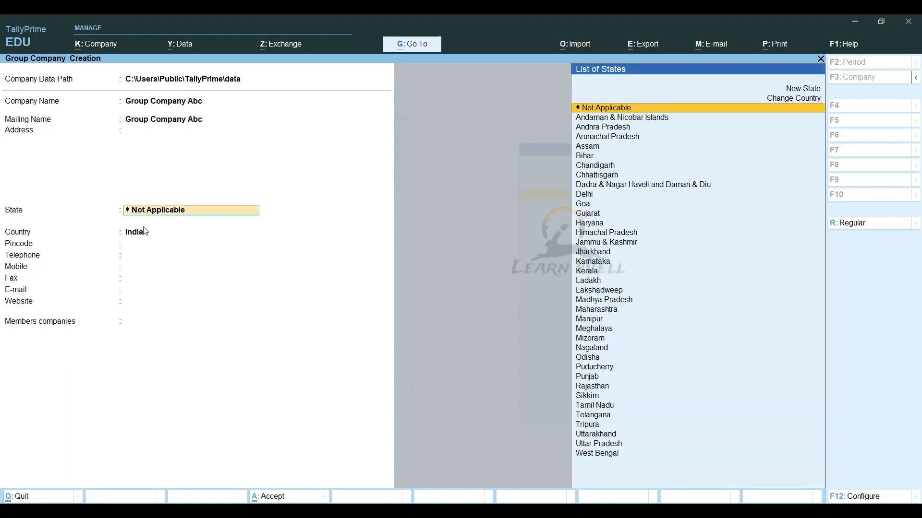
type("Ch")
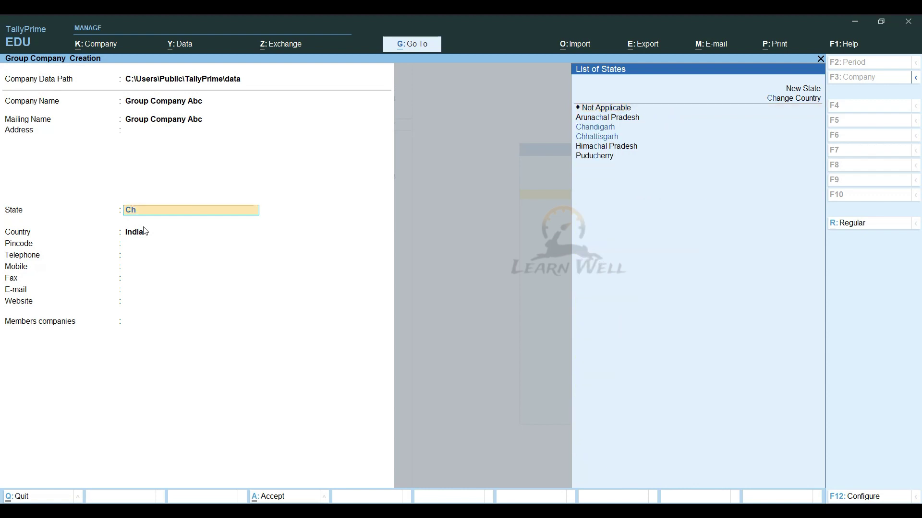
key("Down")
key("Return")
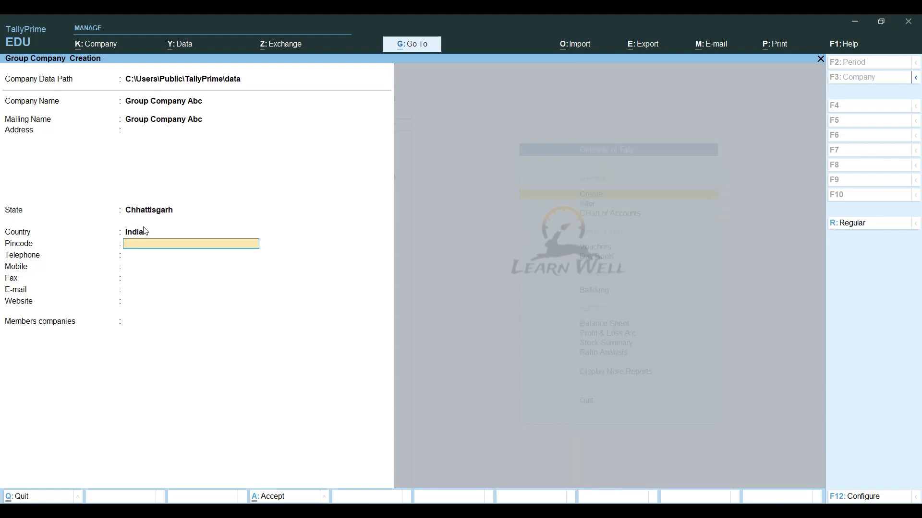
key("Return")
key("Return")
key("Return")
key("Return")
key("Return")
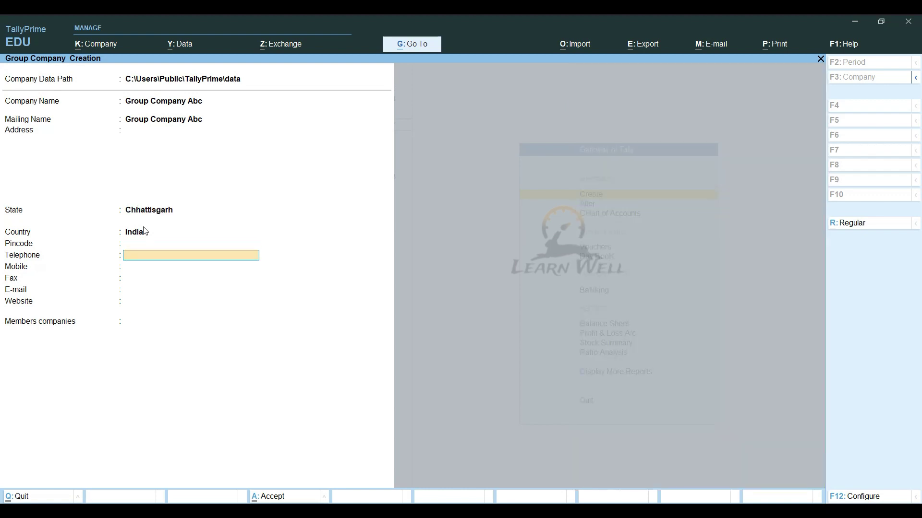
Add A and Learn Tally as member companies and save the group company.
key("Return")
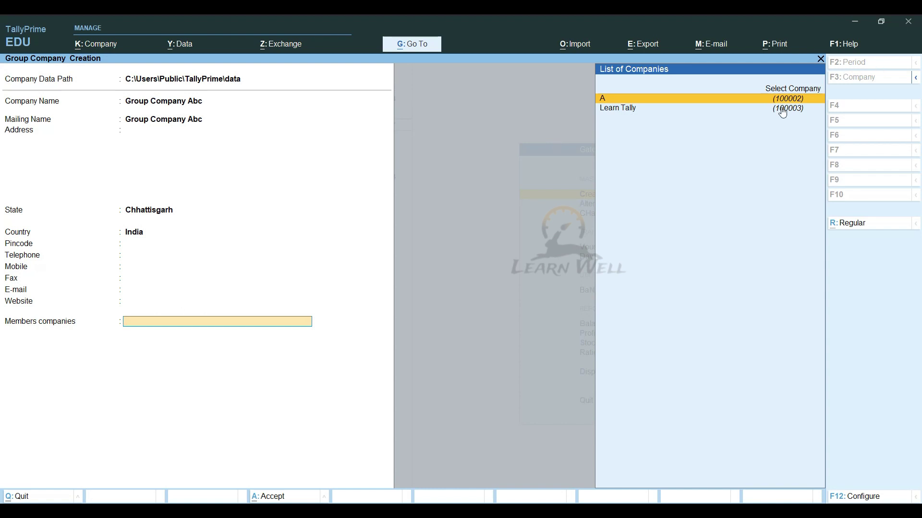
key("Return")
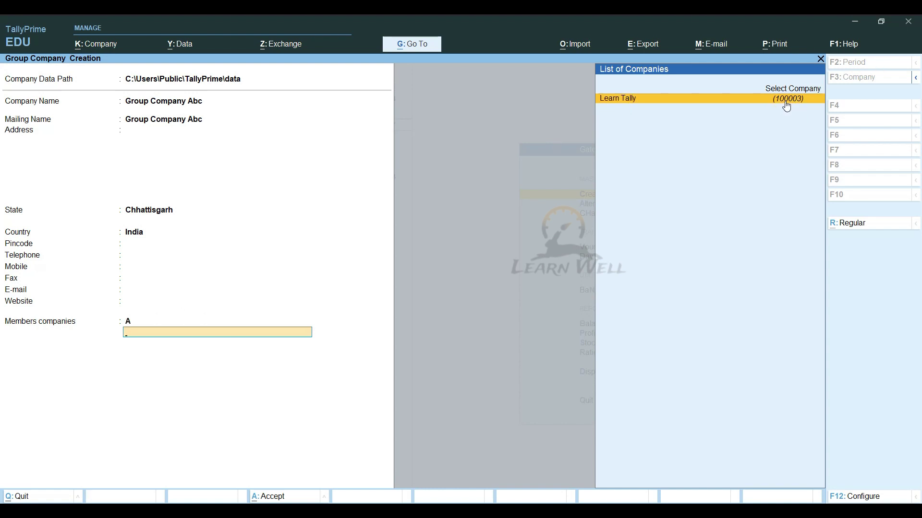
key("Return")
key("Return")
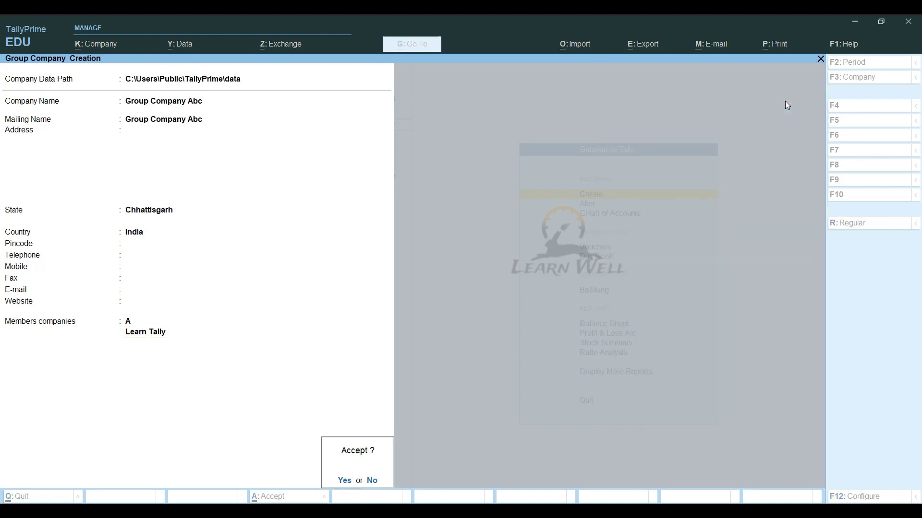
key("Return")
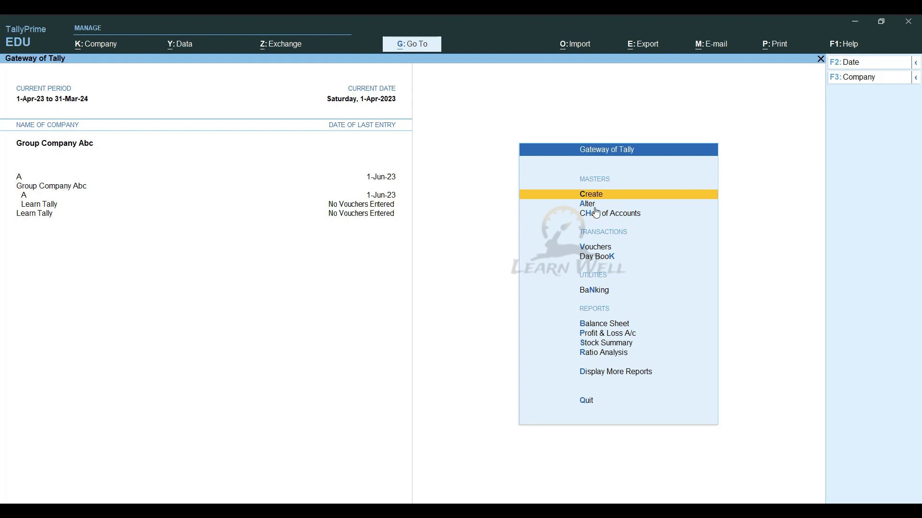
left_click(593, 326)
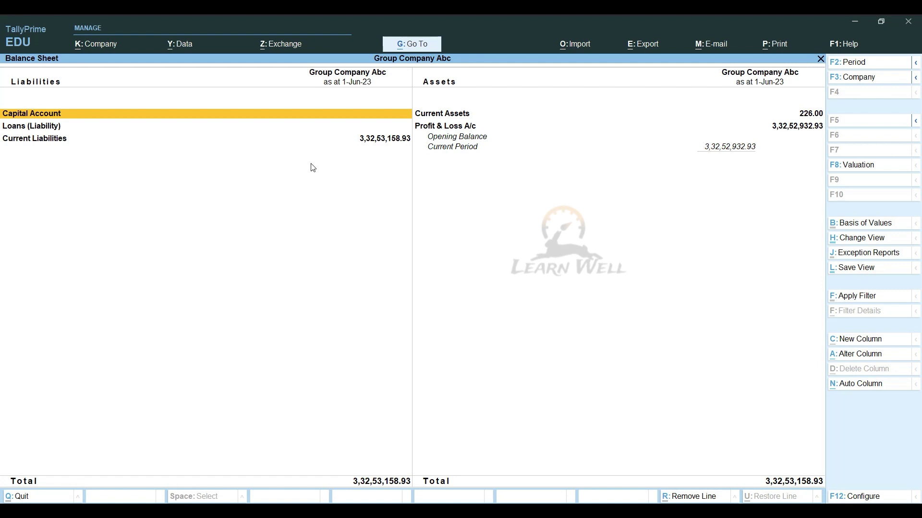
key("Escape")
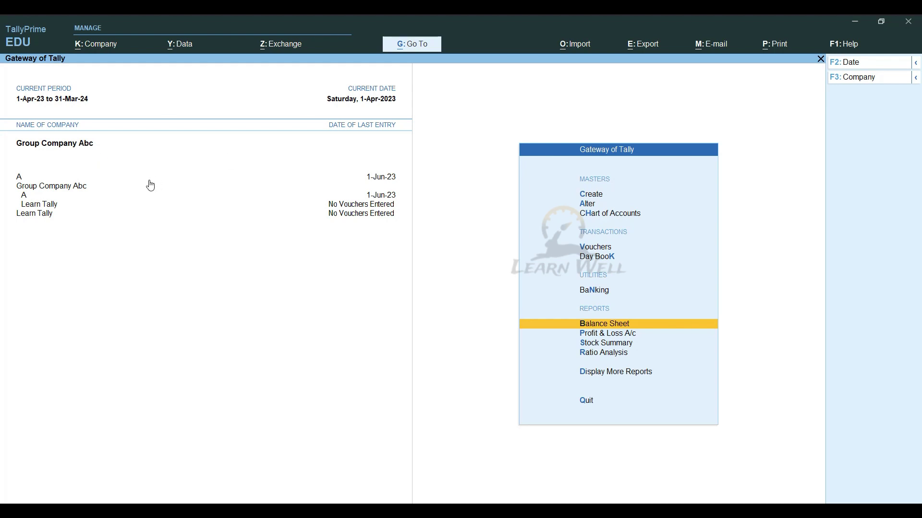
Shut company A, then shut Group Company Abc via F3 Shut Company.
left_click(916, 78)
left_click(754, 108)
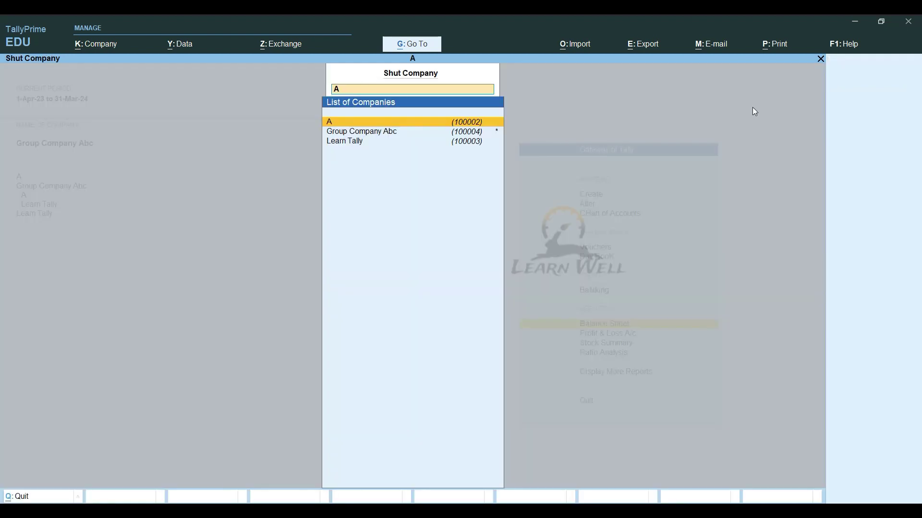
key("Return")
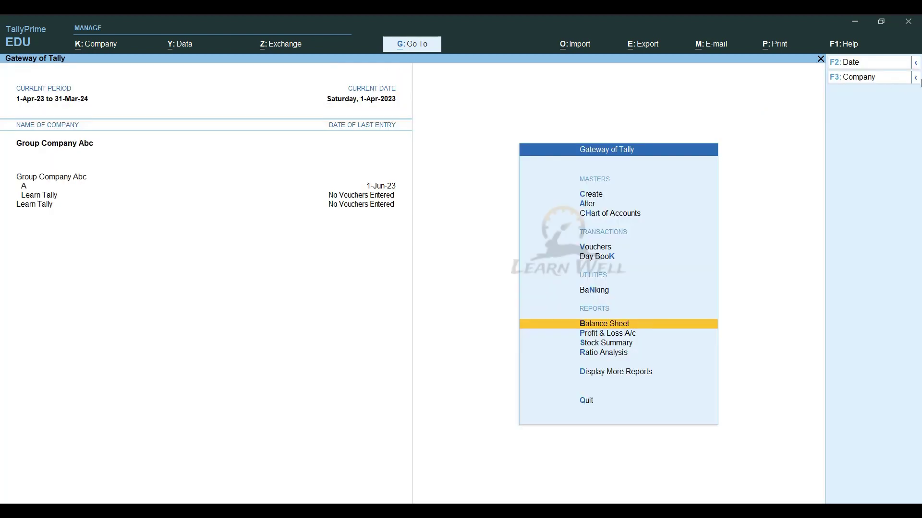
left_click(917, 80)
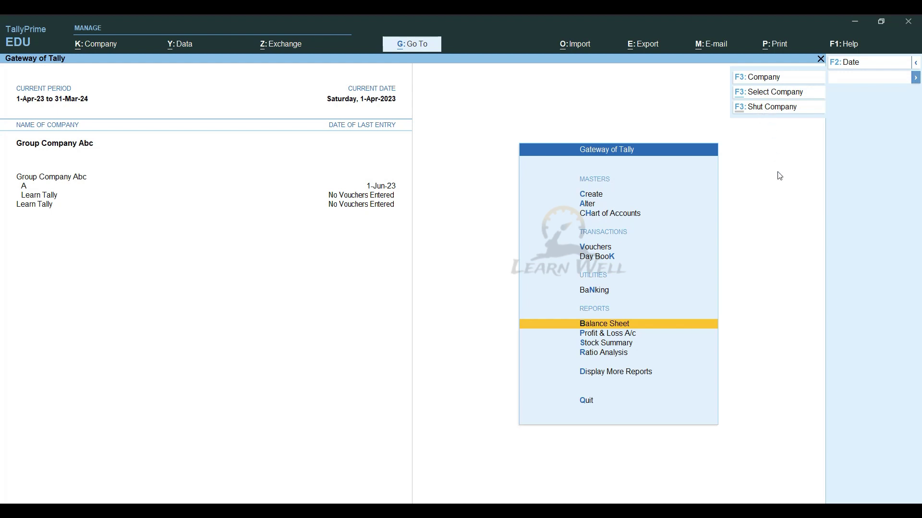
left_click(765, 112)
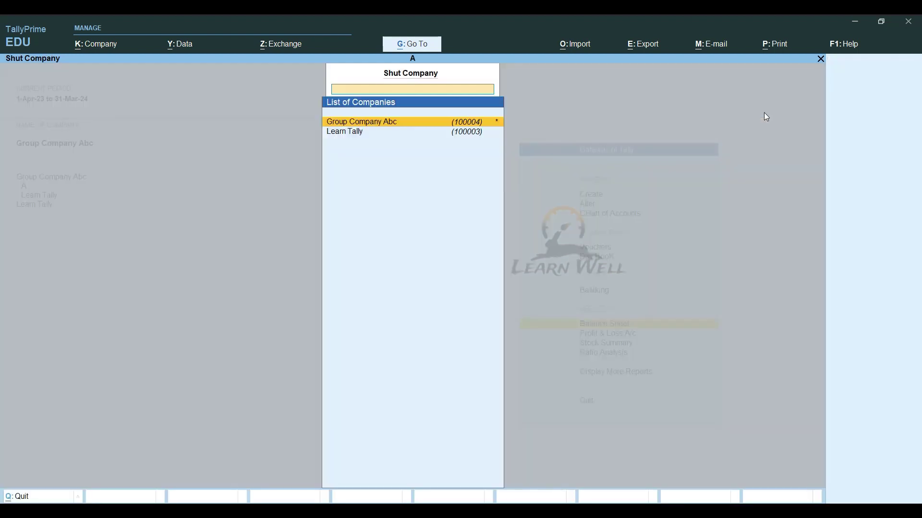
key("Return")
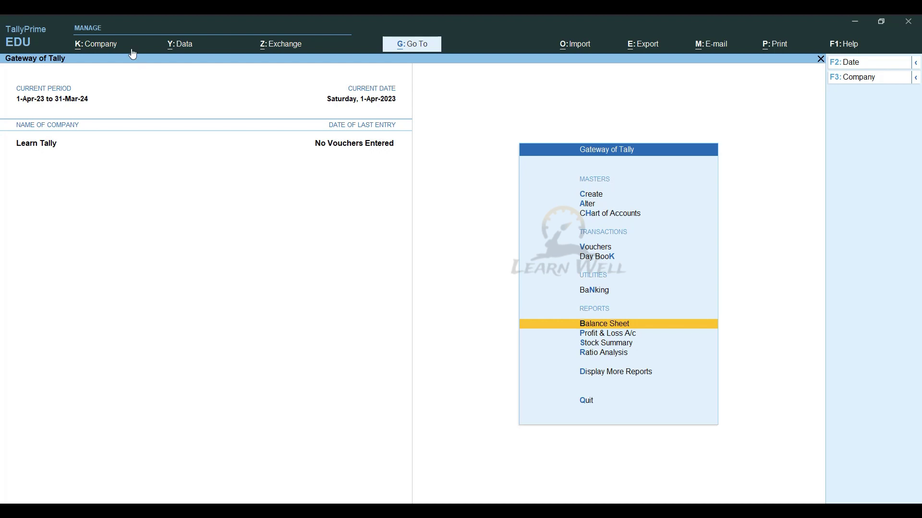
Open Learn Tally in K: Company > Alter, exit without changes, and reopen the K: Company menu.
left_click(99, 43)
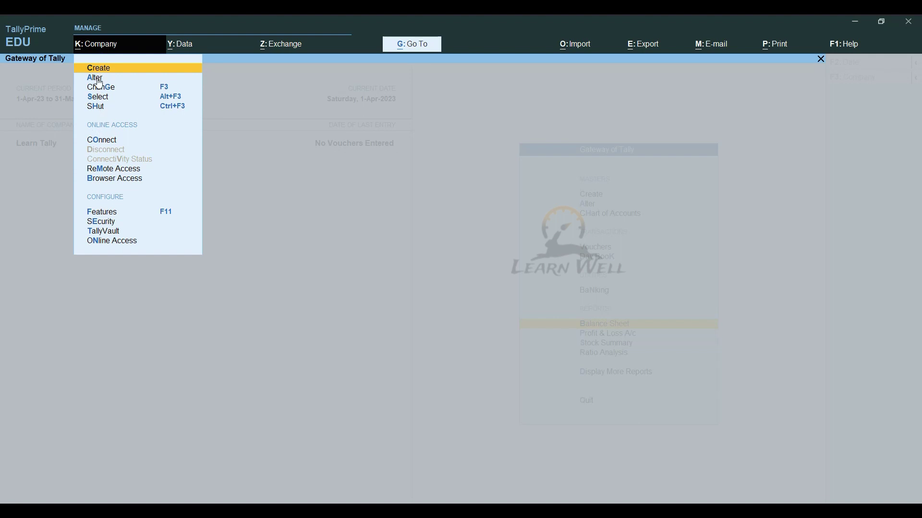
left_click(97, 78)
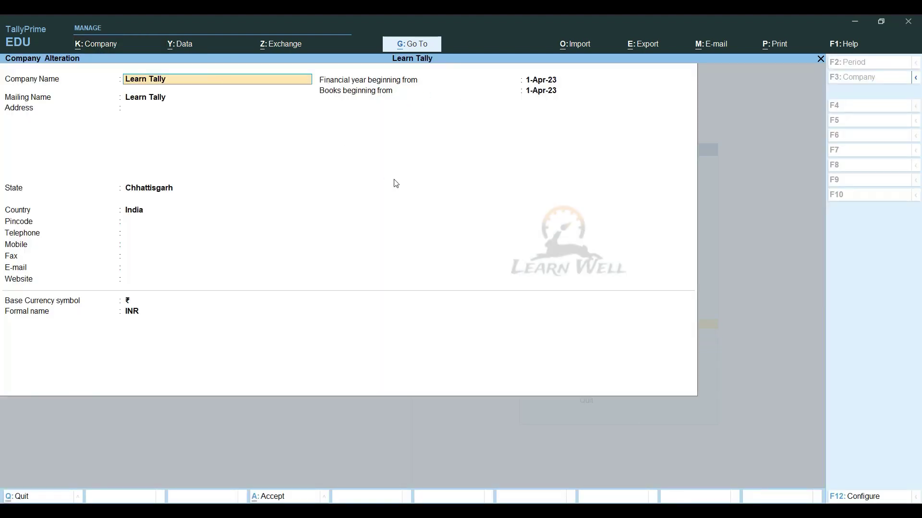
key("BackSpace")
key("Escape")
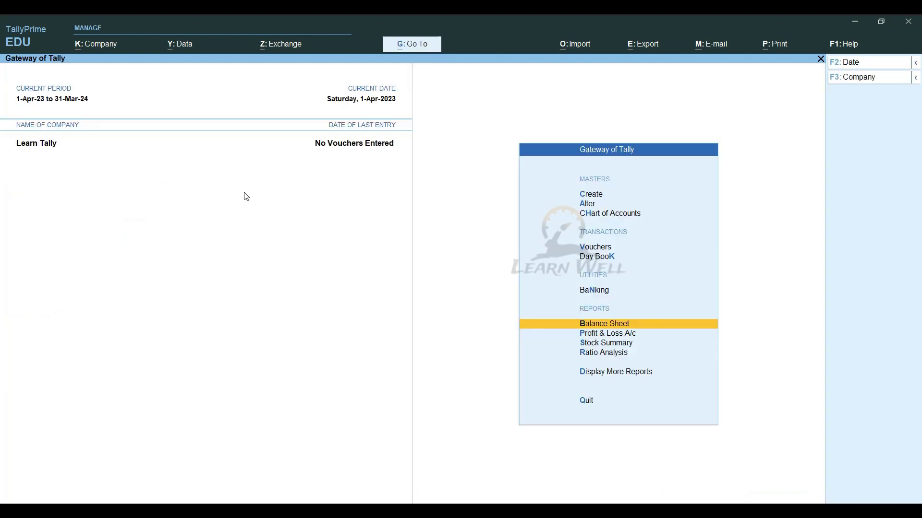
left_click(96, 45)
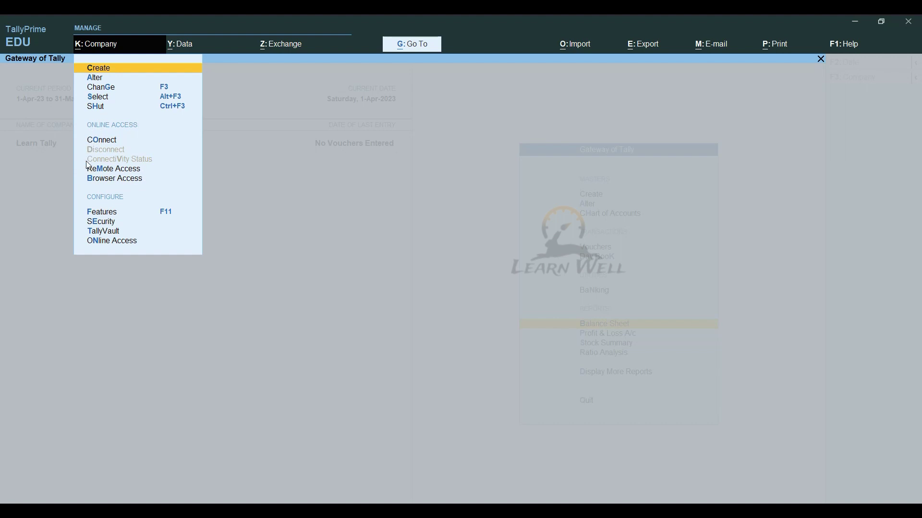
Open Learn Tally's Features (F11) and switch Show more features and Show all features to Yes.
left_click(108, 214)
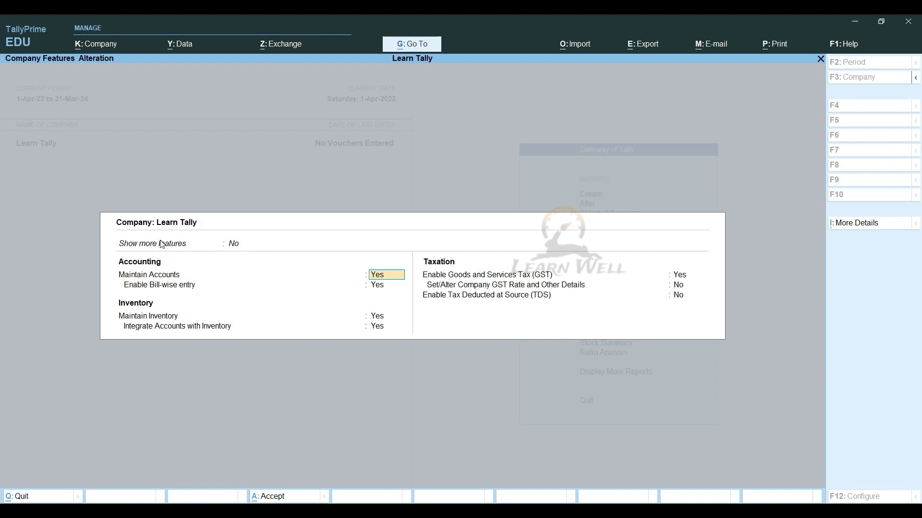
left_click(233, 246)
key("Down")
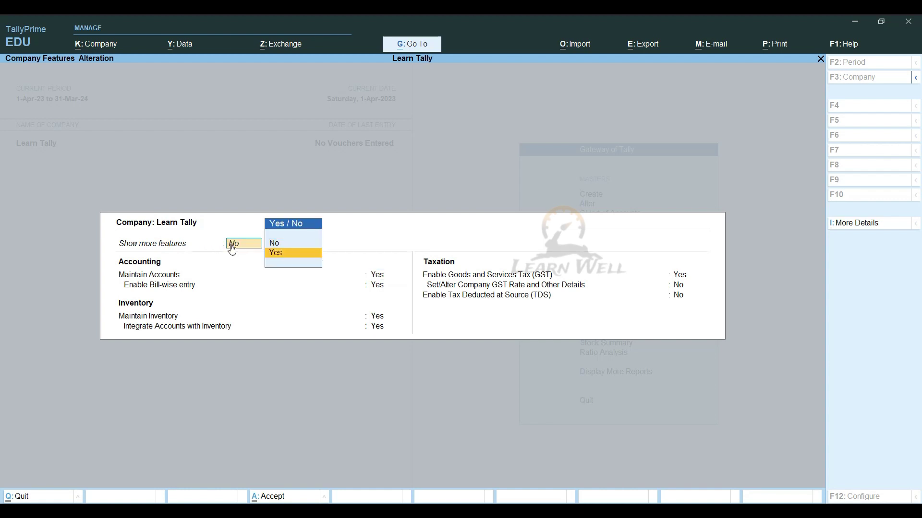
key("Return")
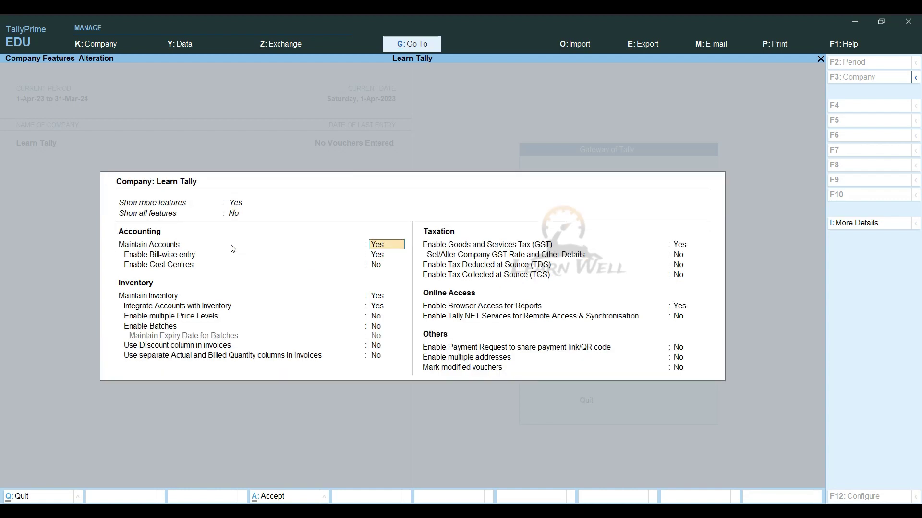
left_click(234, 215)
key("Down")
key("Return")
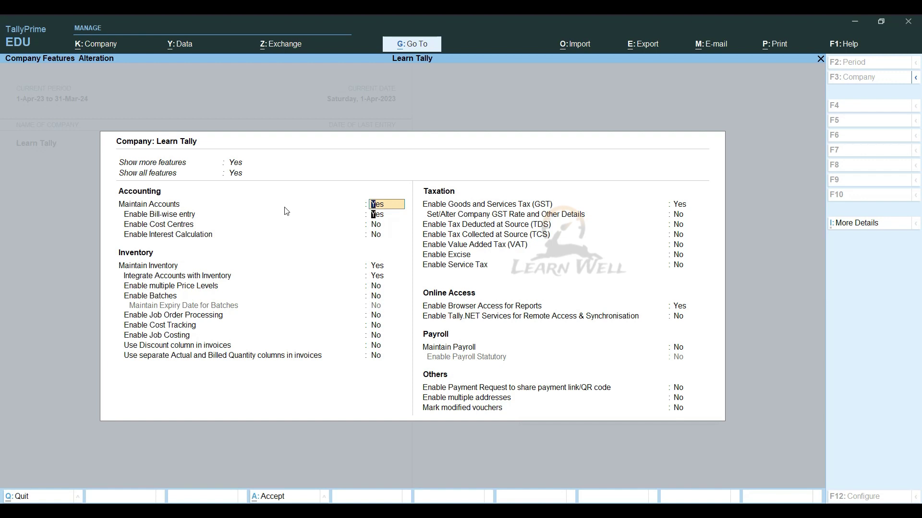
left_click(380, 217)
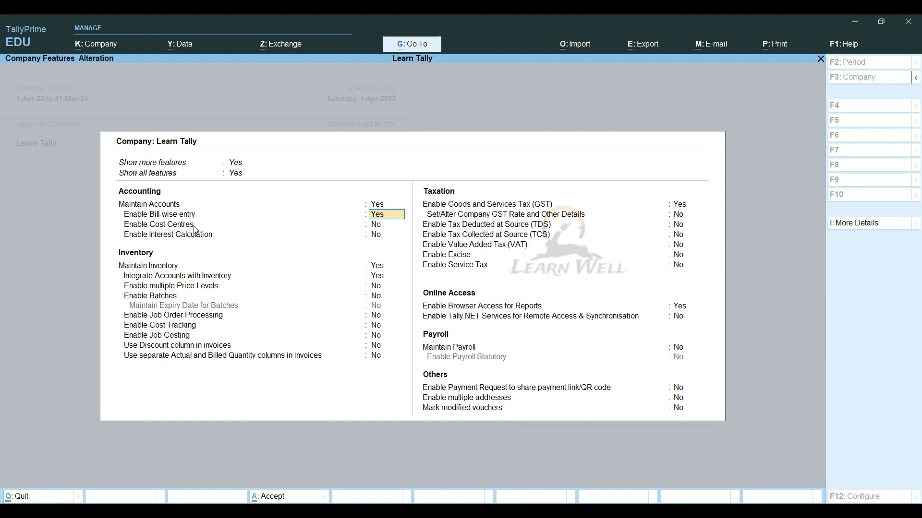
key("Up")
left_click(378, 216)
left_click(379, 228)
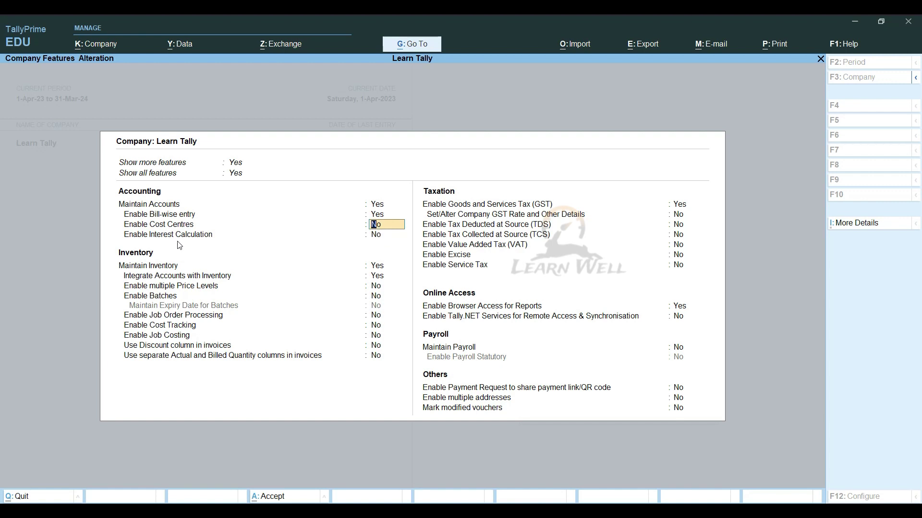
key("Return")
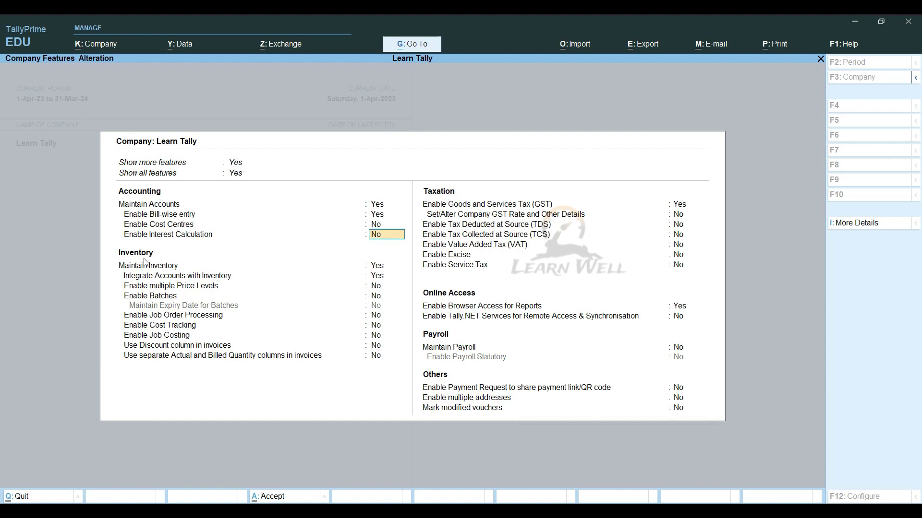
left_click(377, 268)
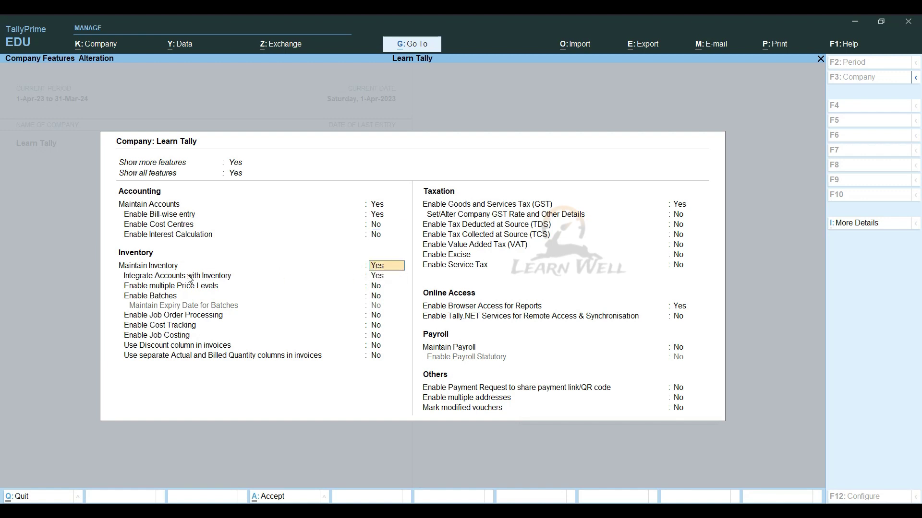
key("Return")
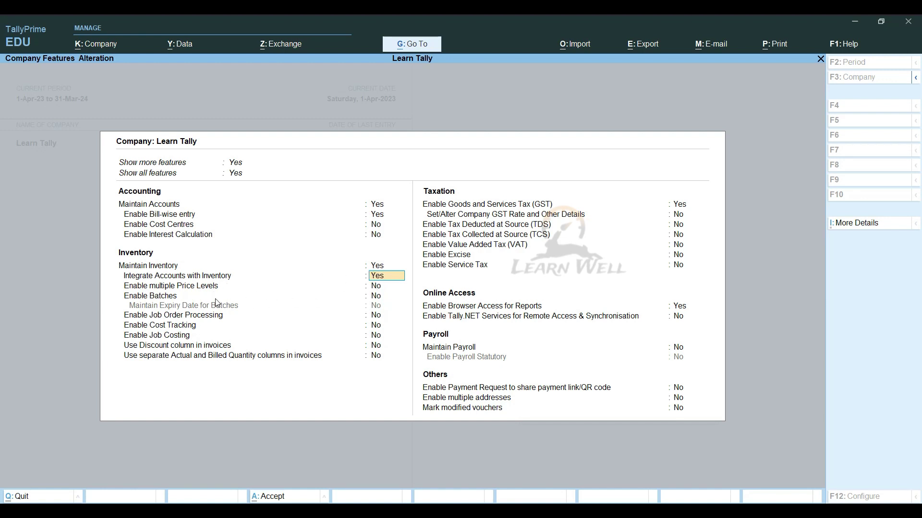
left_click(169, 300)
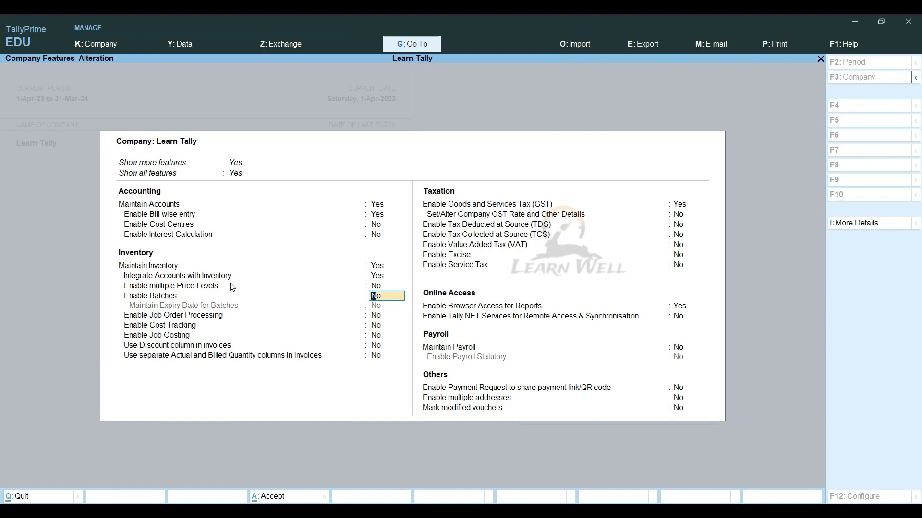
left_click(209, 287)
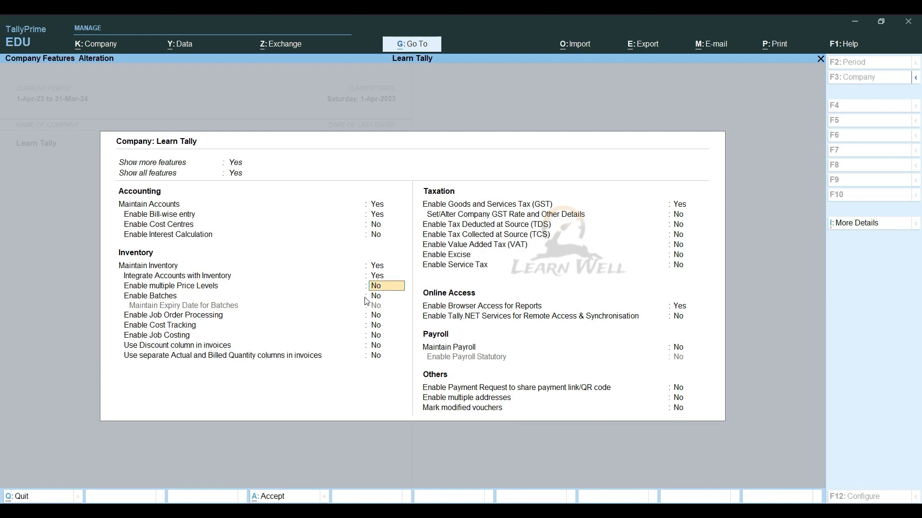
left_click(206, 318)
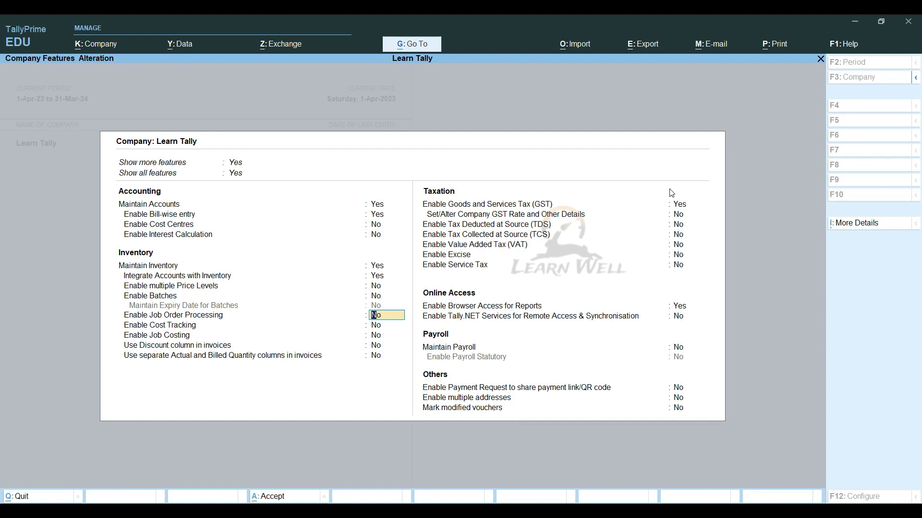
left_click(496, 205)
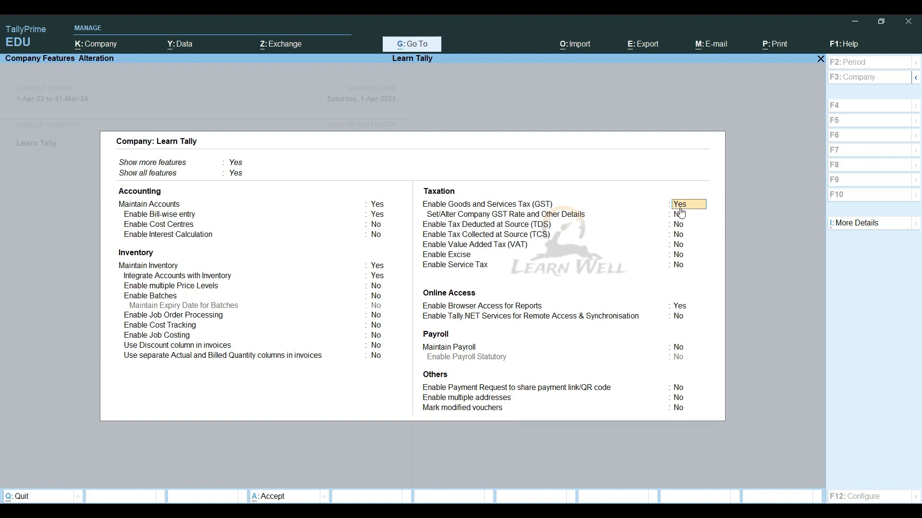
Open the GST registration details and keep Registration status Active after trying Inactive.
key("Return")
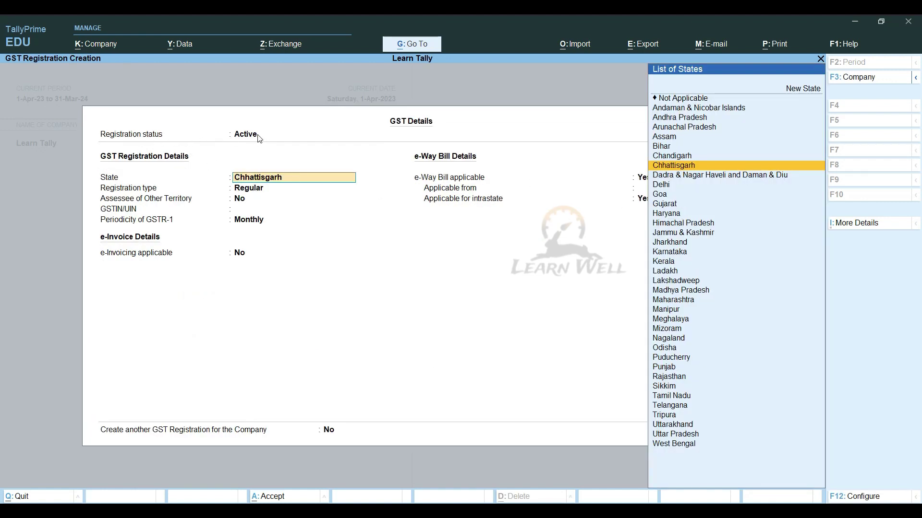
left_click(277, 138)
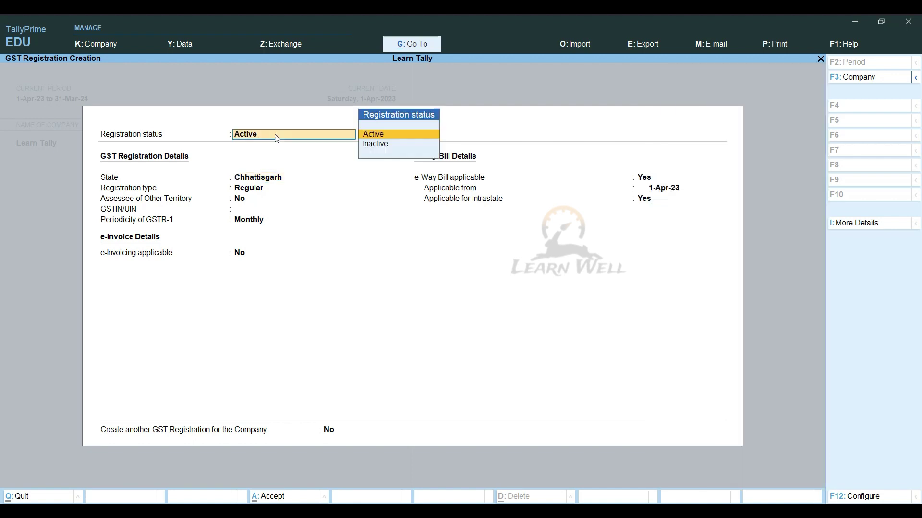
left_click(384, 145)
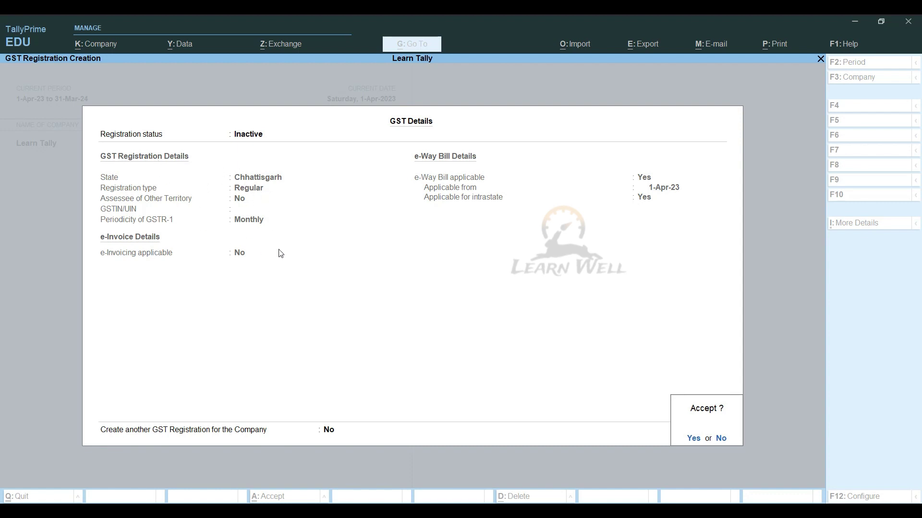
key("n")
key("Up")
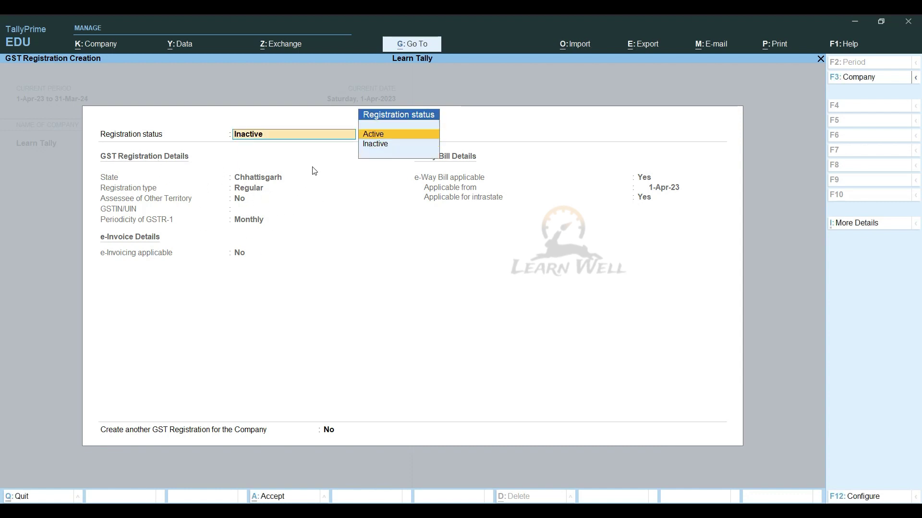
key("Return")
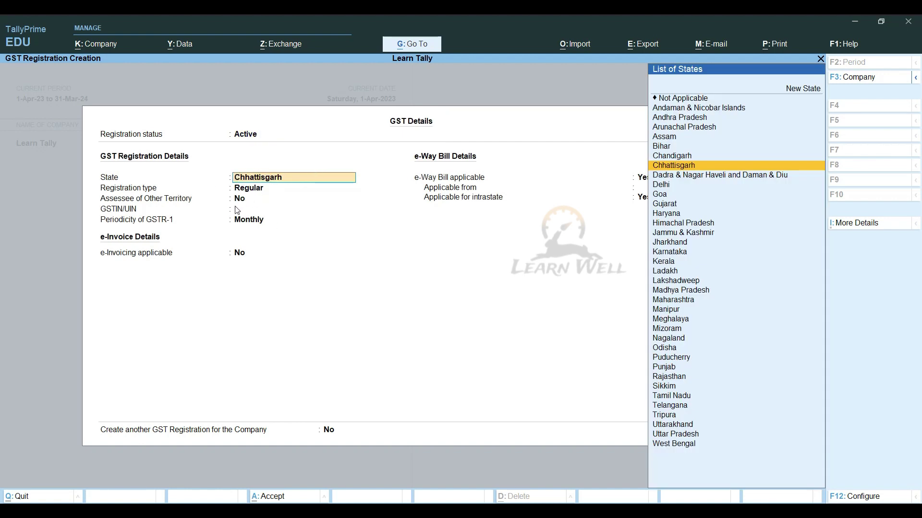
Accept Chhattisgarh as the state, paste the GSTIN, and set GSTR-1 periodicity to Quarterly.
key("Return")
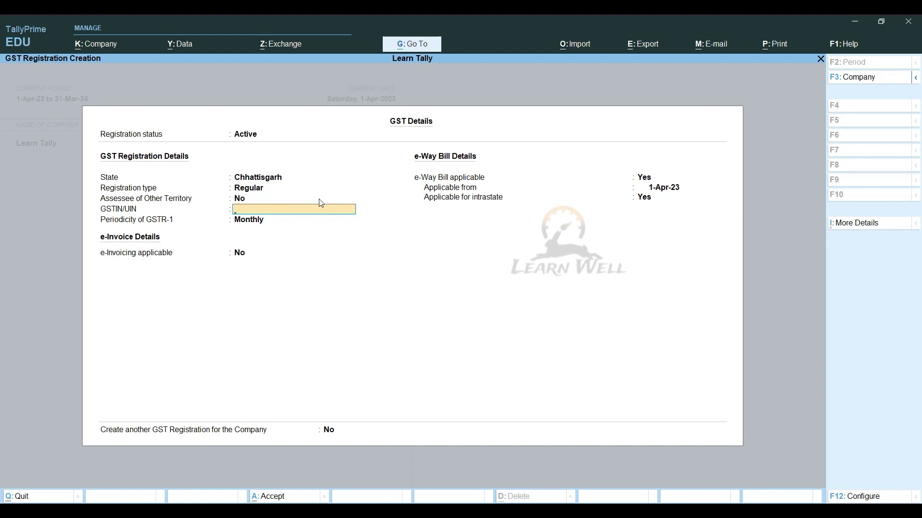
type("22ELGPS6921F1Z2")
key("Return")
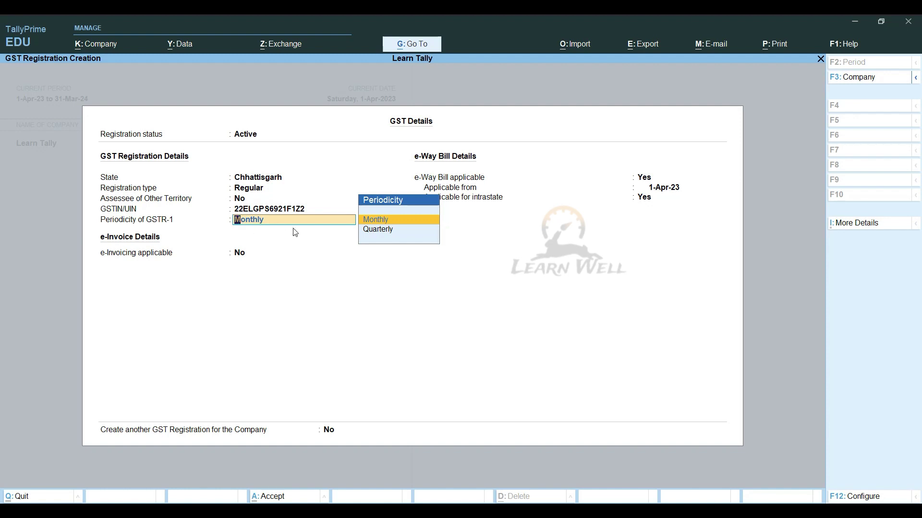
left_click(378, 235)
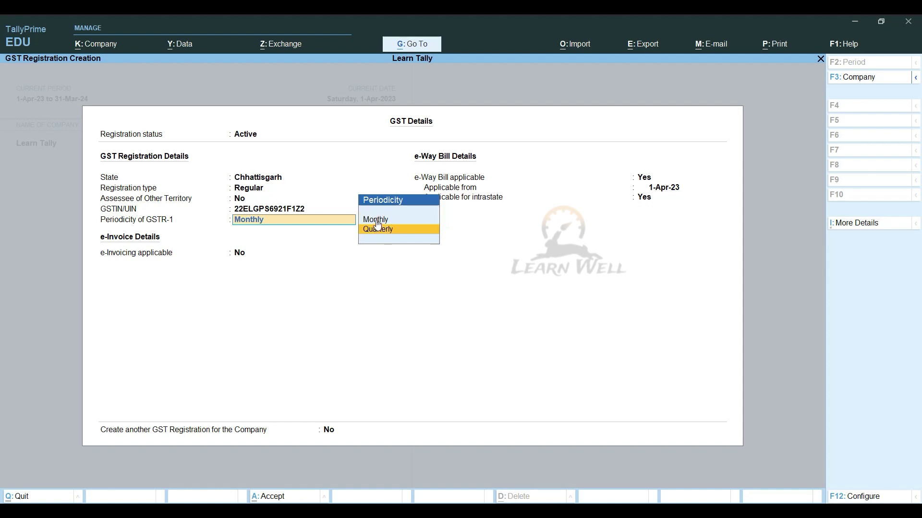
key("Up")
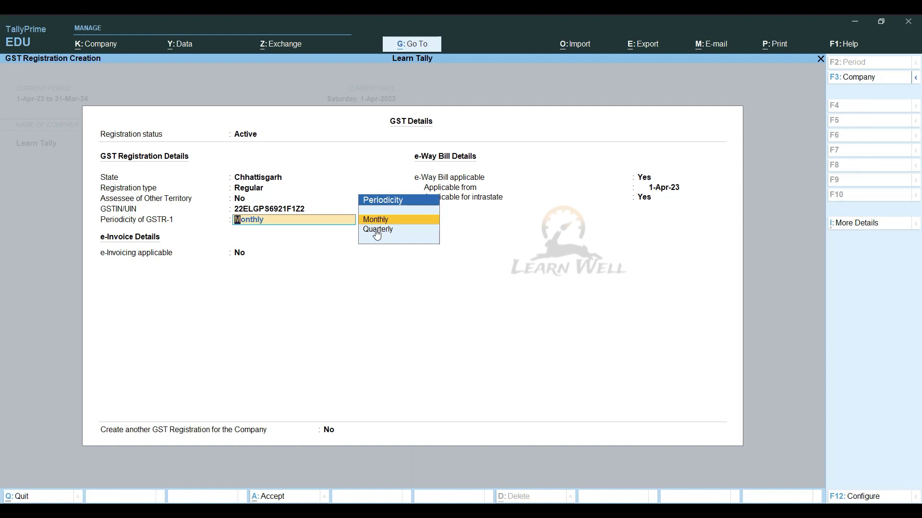
left_click(377, 234)
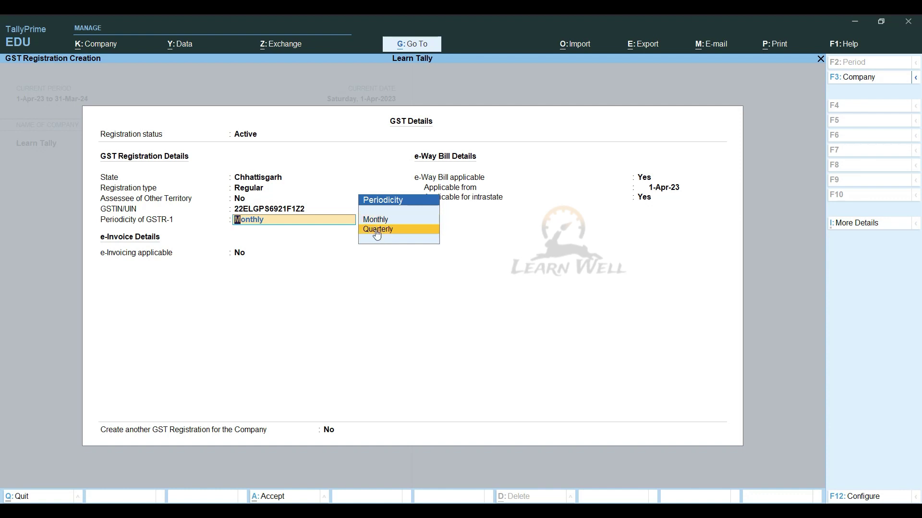
left_click(377, 235)
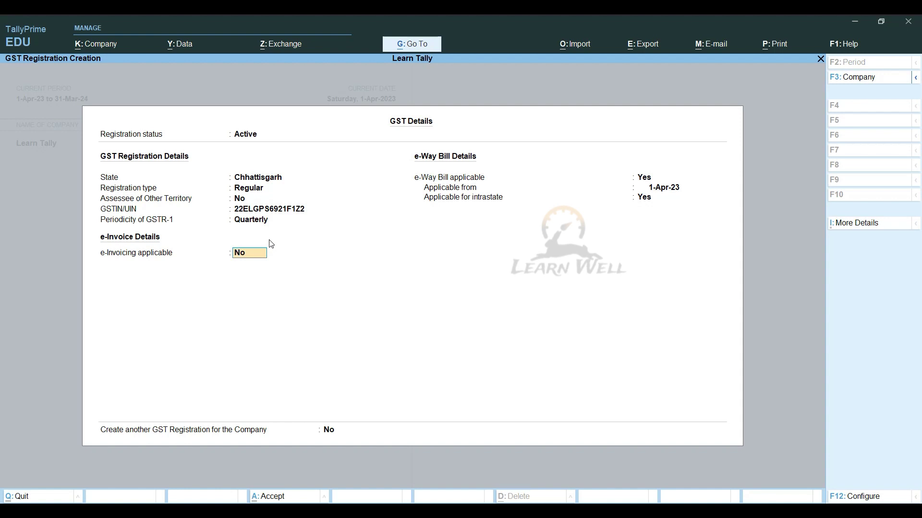
Keep the e-Way Bill start date and intrastate applicability unchanged.
key("Return")
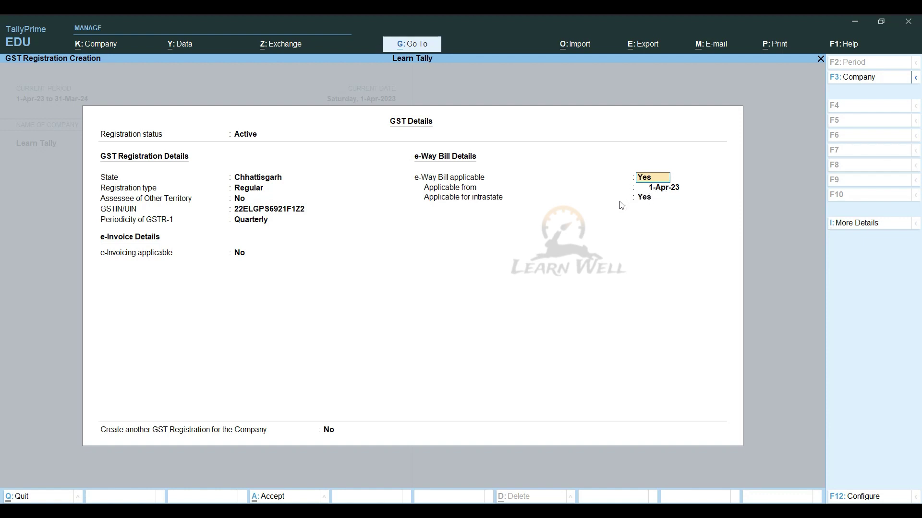
key("Return")
key("Return")
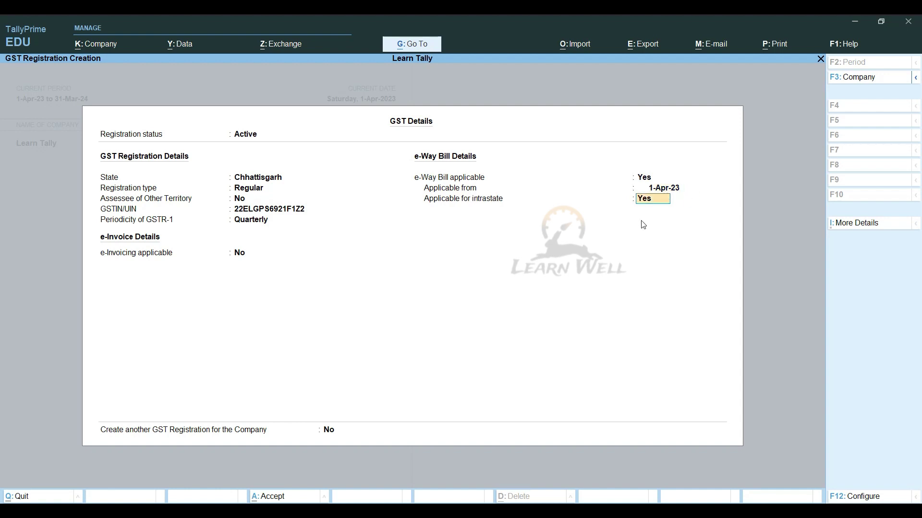
key("Return")
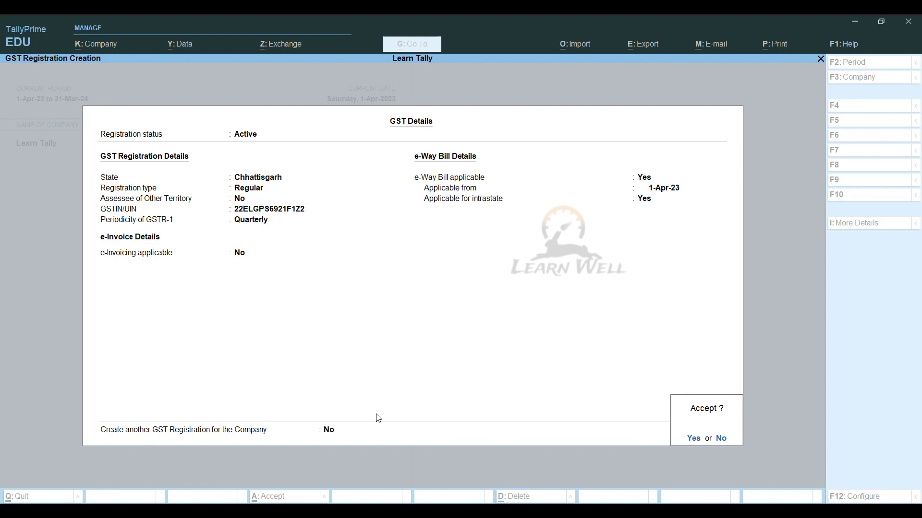
Save the GST registration details and reopen them from the GST setting.
key("Return")
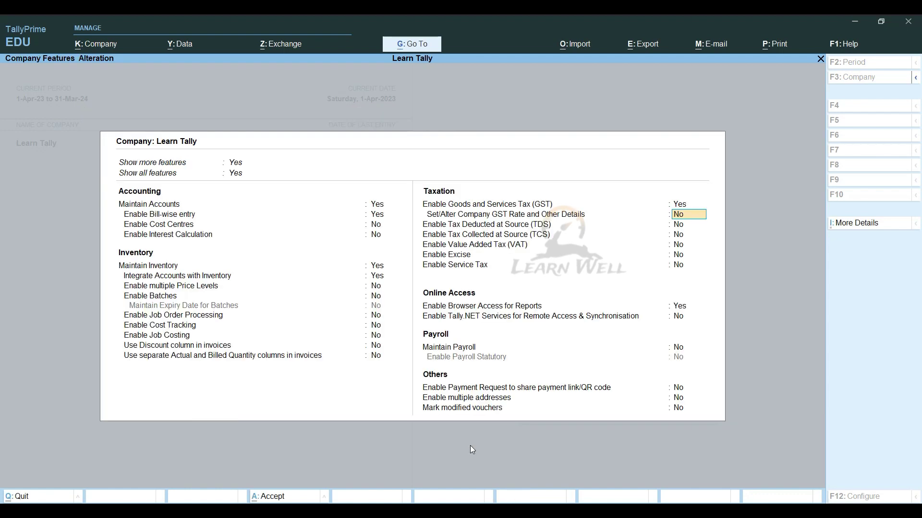
left_click(680, 207)
key("Return")
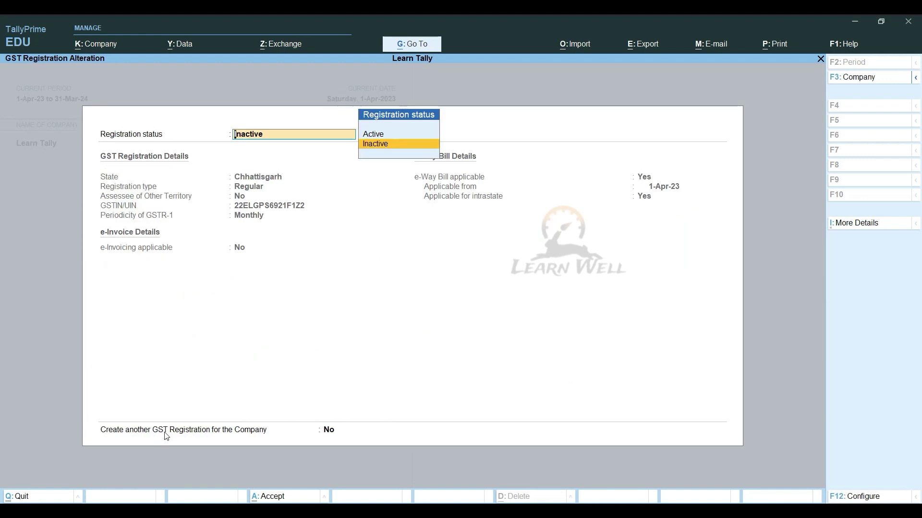
left_click(329, 432)
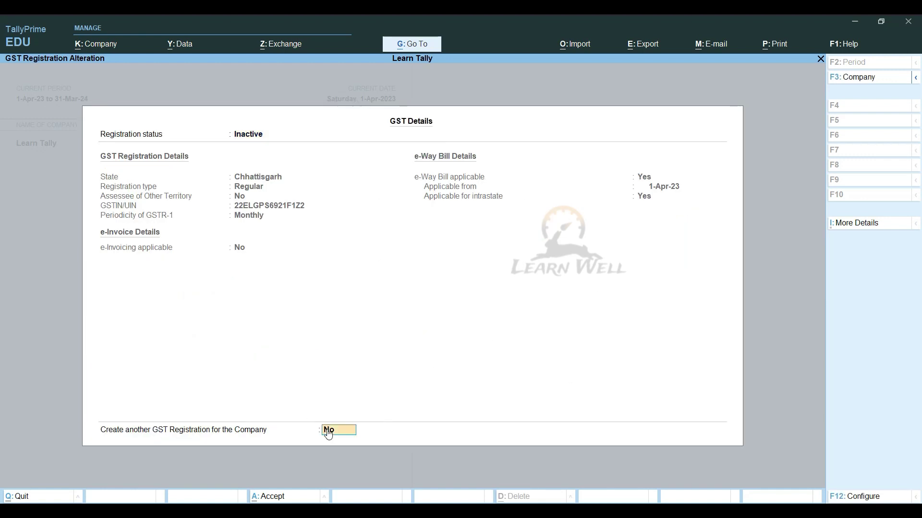
Keep status Active and type Regular, and set Create another GST Registration to Yes.
left_click(250, 141)
key("Up")
key("Return")
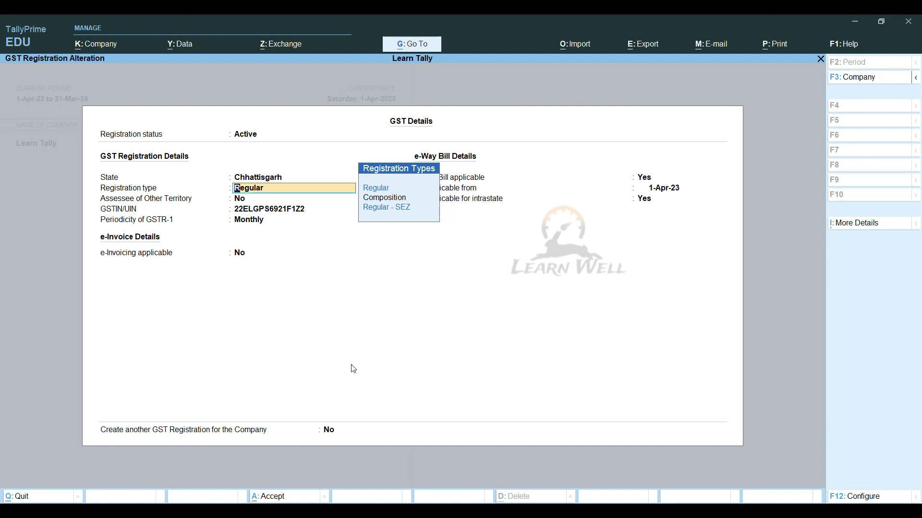
key("Return")
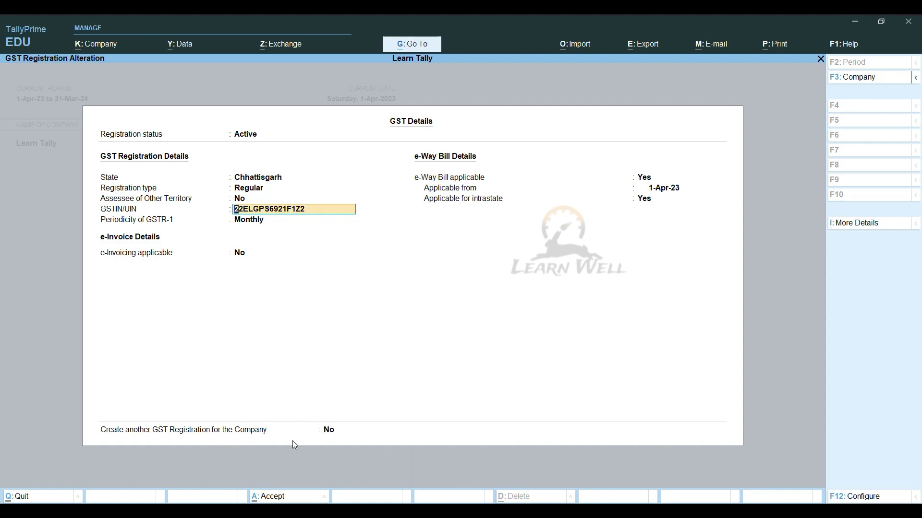
left_click(335, 432)
type("y")
key("Return")
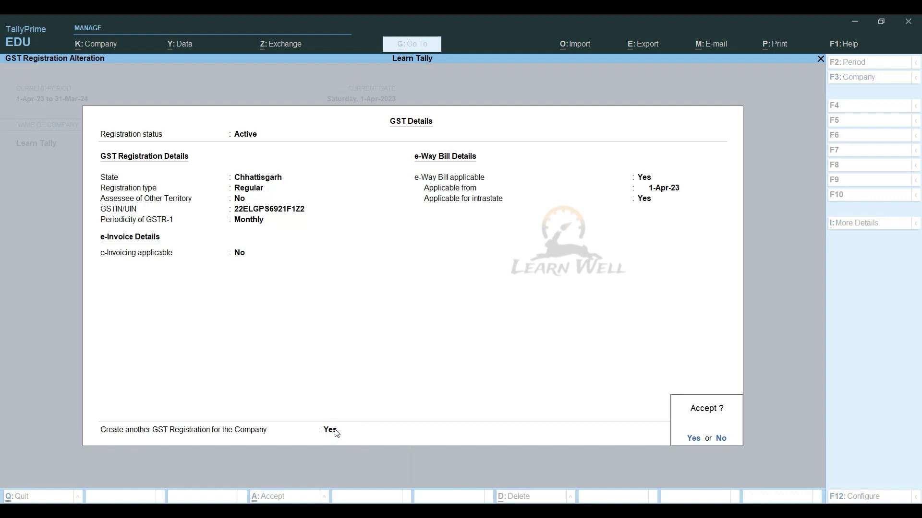
key("Return")
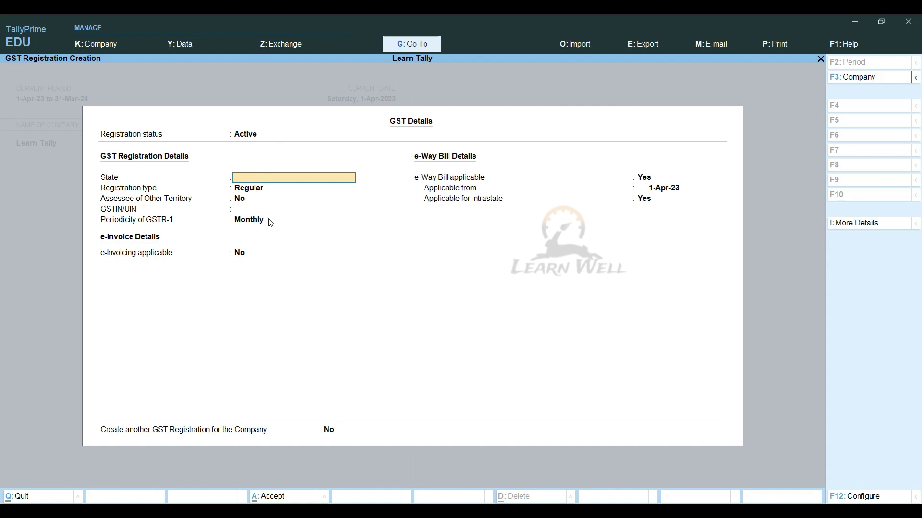
Set the new registration's state to Gujarat, keeping Regular type and Monthly GSTR-1.
key("Escape")
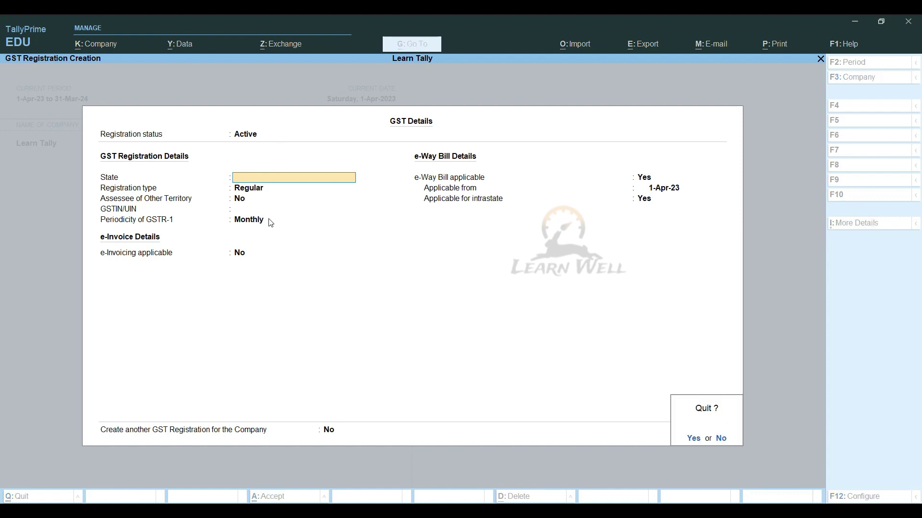
key("n")
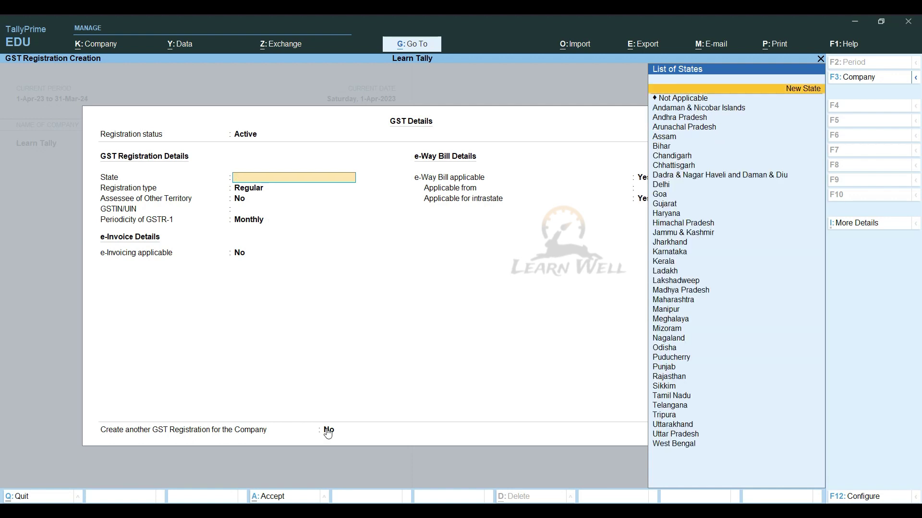
type("Guj")
key("Return")
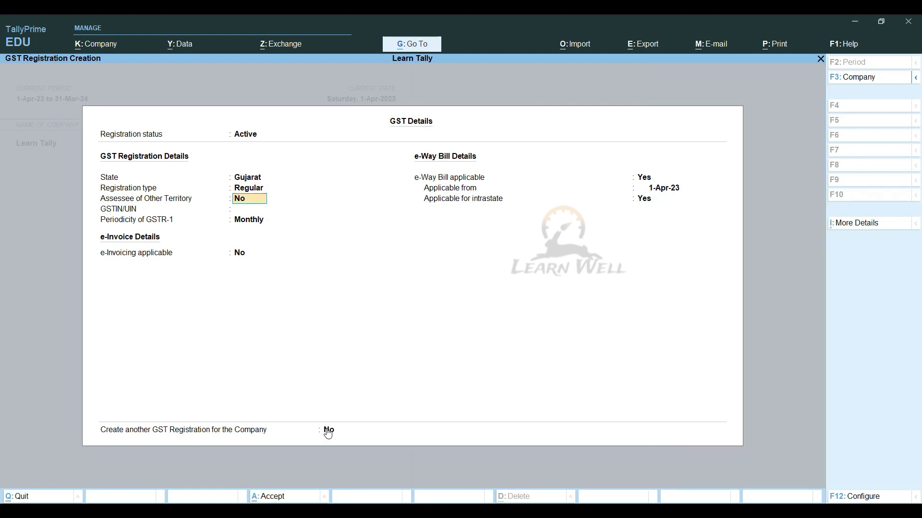
key("Return")
key("Return")
key("Return")
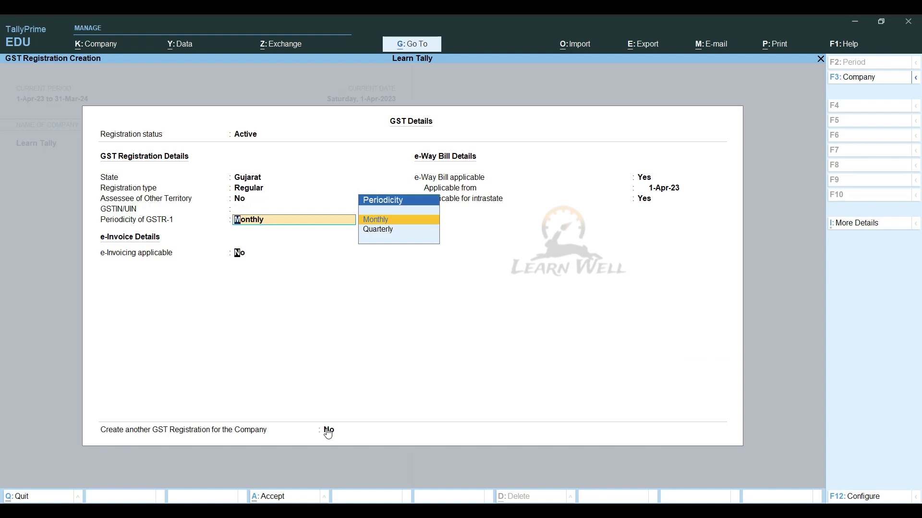
key("Return")
key("Return")
key("Return")
key("Return")
key("Return")
key("Return")
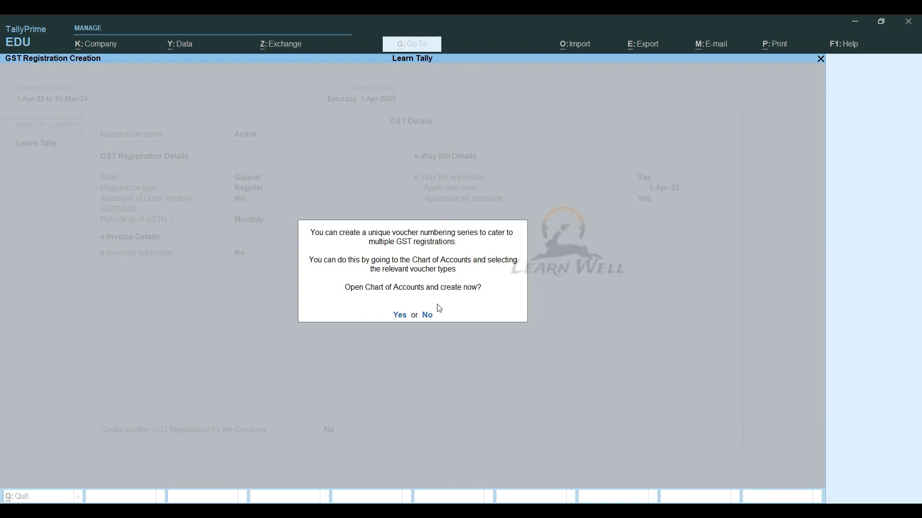
Skip the Chart of Accounts, leave GST rate, TDS, TCS, VAT and payroll at No, and accept.
key("n")
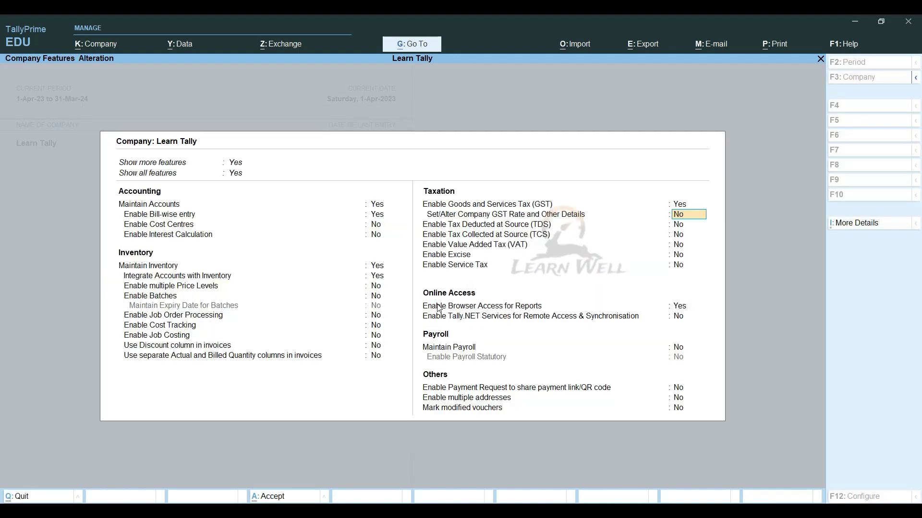
key("n")
key("Return")
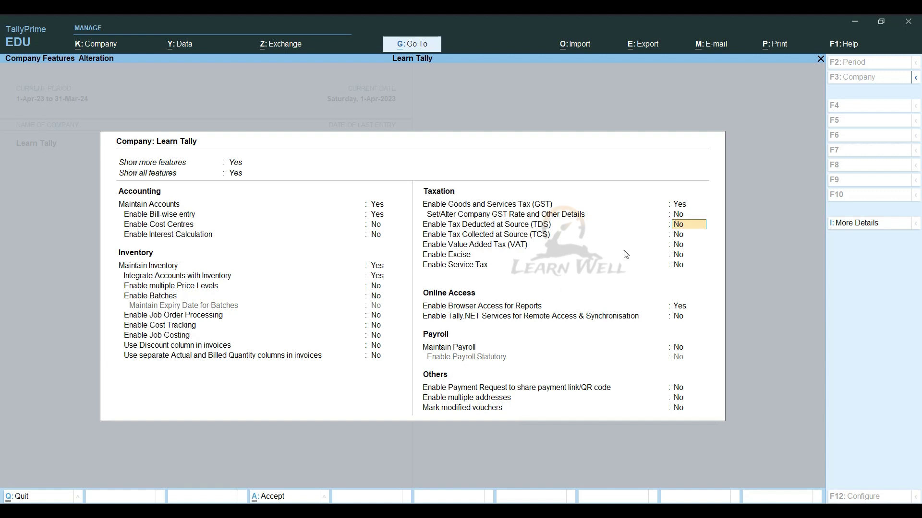
key("Return")
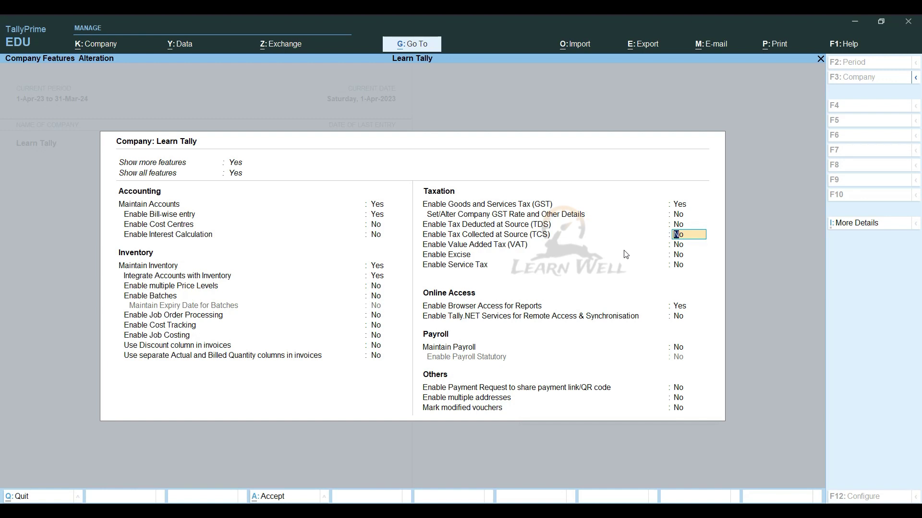
key("Return")
key("Return")
key("Return")
key("Return")
key("Return")
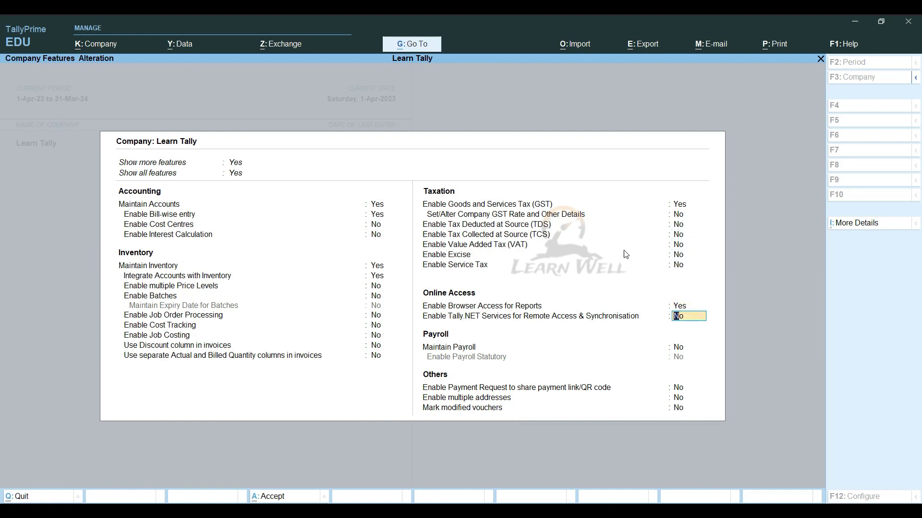
key("Return")
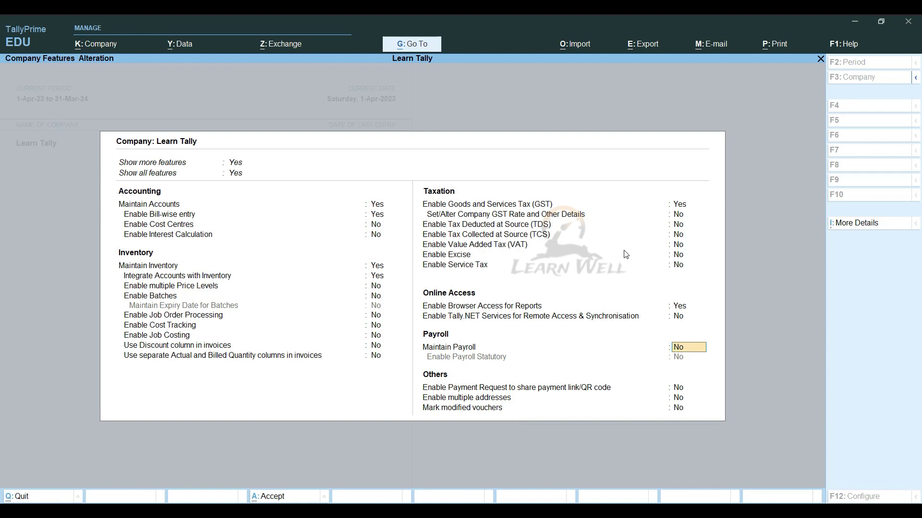
key("Return")
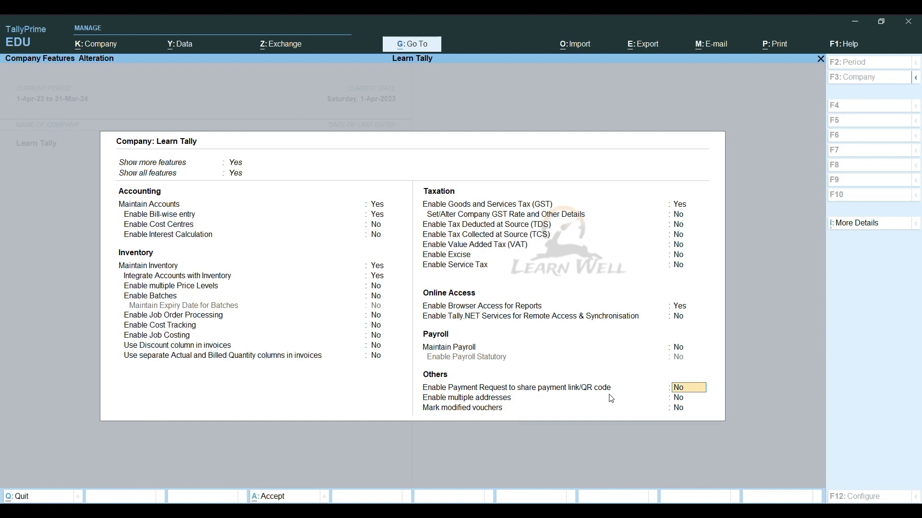
key("Return")
key("Return")
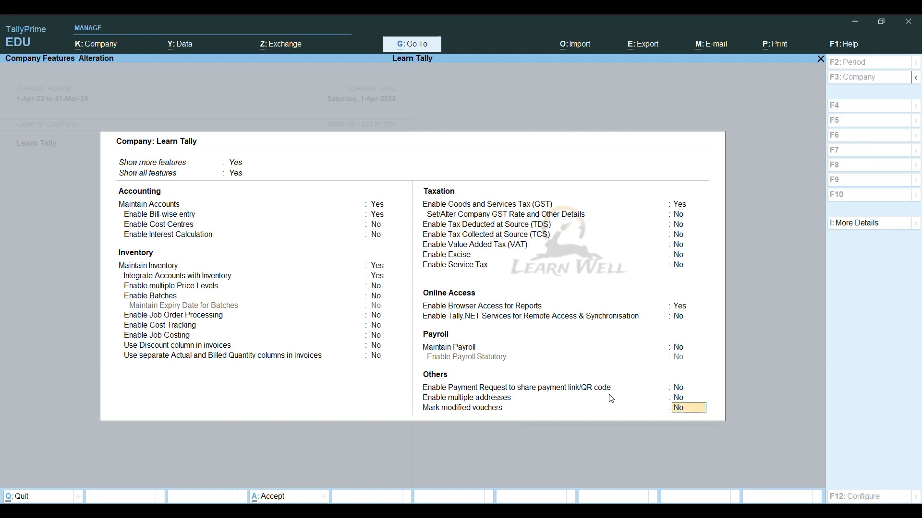
key("Return")
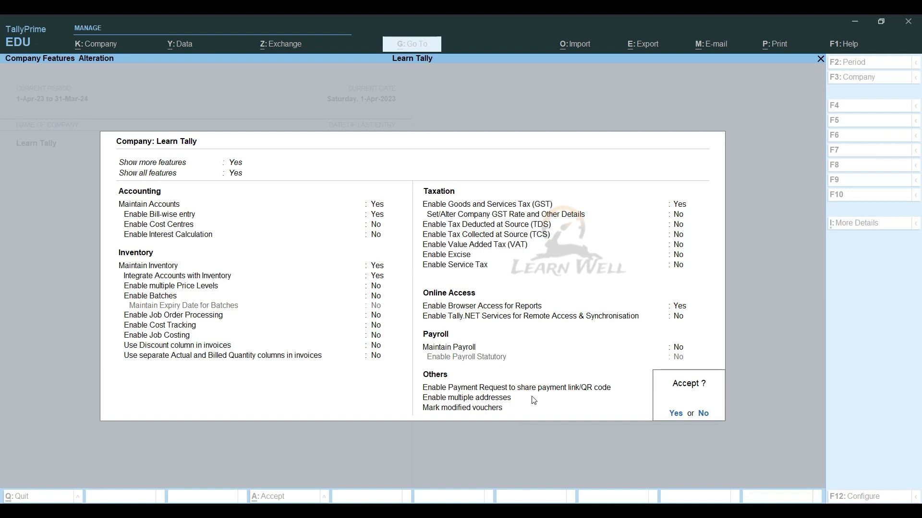
key("Return")
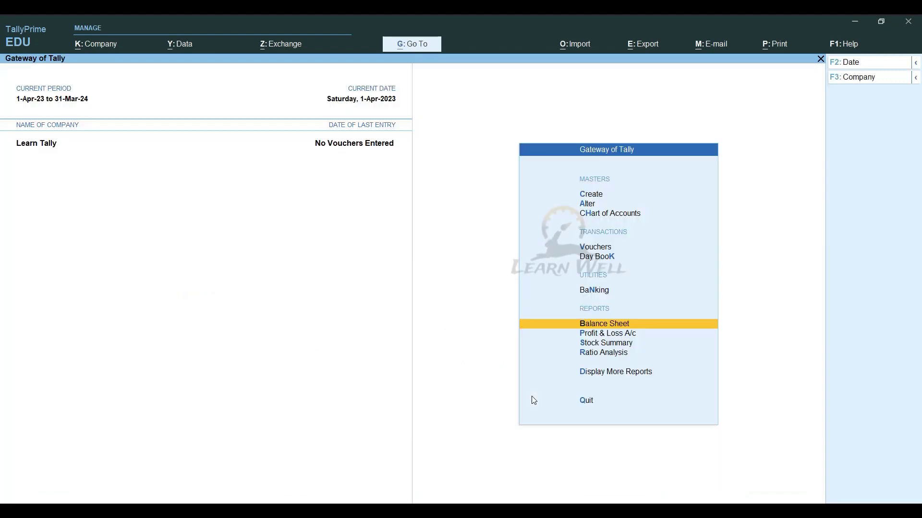
Expand Feature Setup to show the F11/F12 personal preference note.
left_click(96, 45)
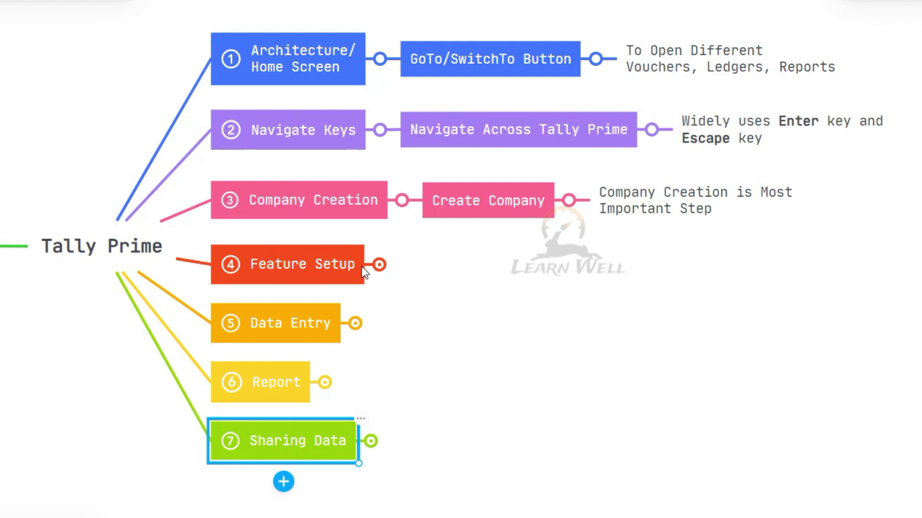
left_click(379, 265)
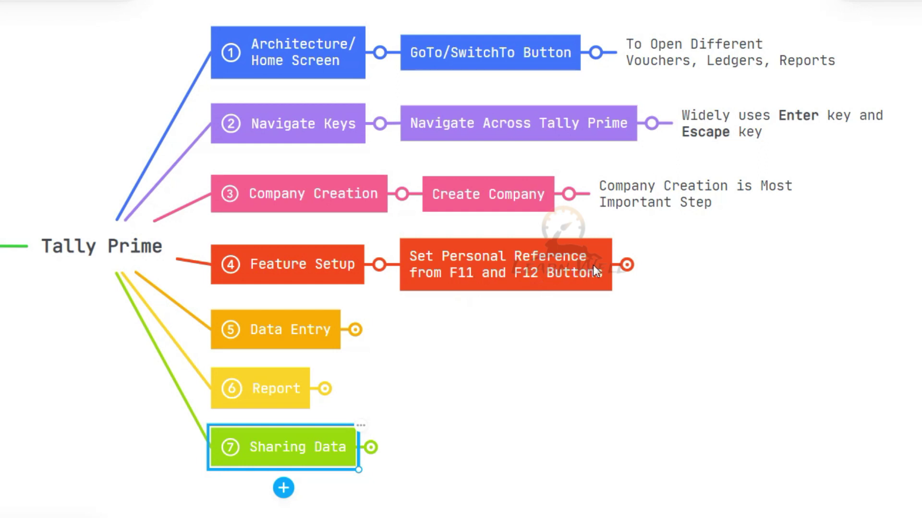
left_click(626, 264)
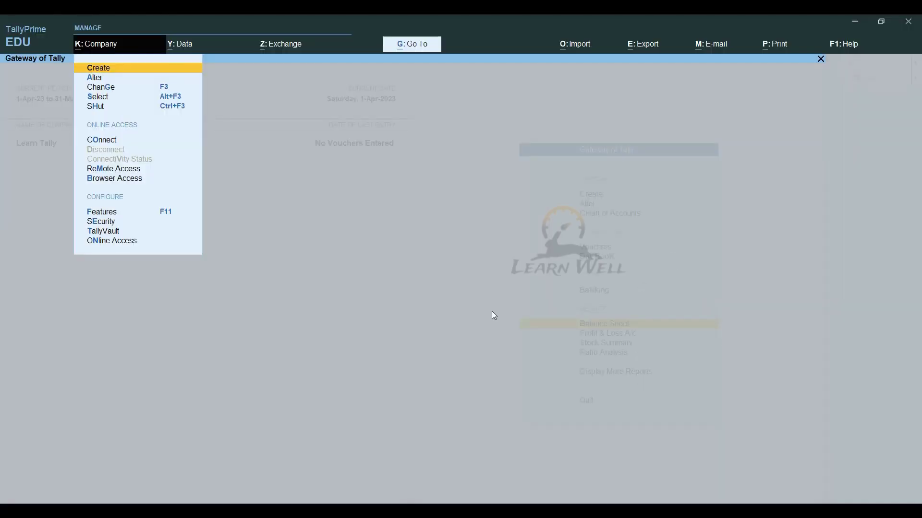
key("Escape")
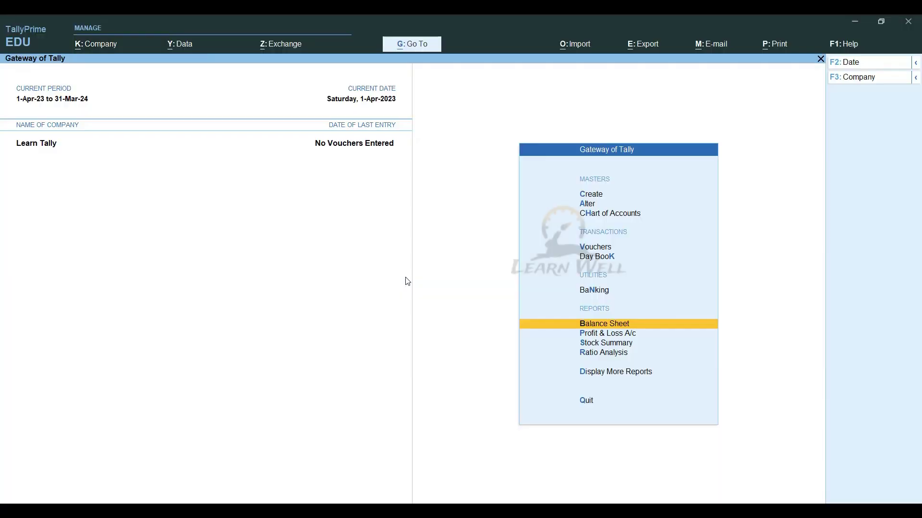
key("v")
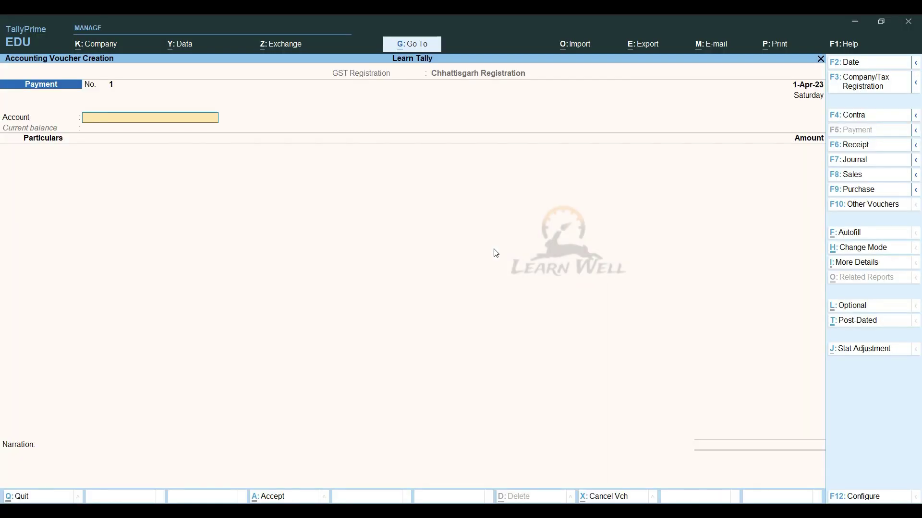
key("Escape")
key("y")
key("v")
key("Escape")
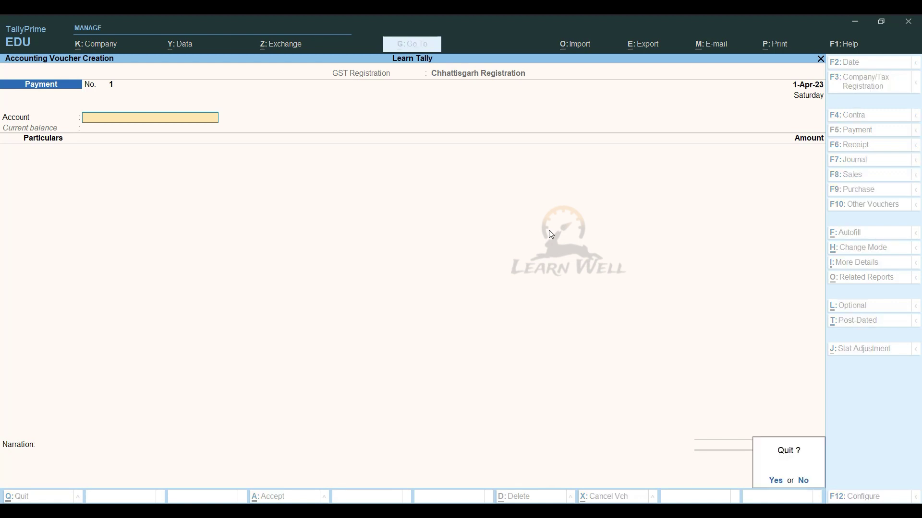
key("y")
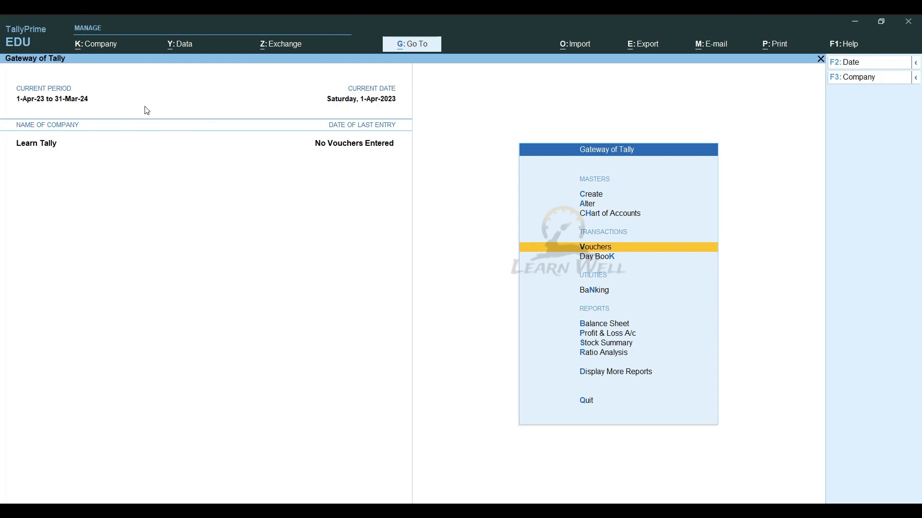
left_click(98, 52)
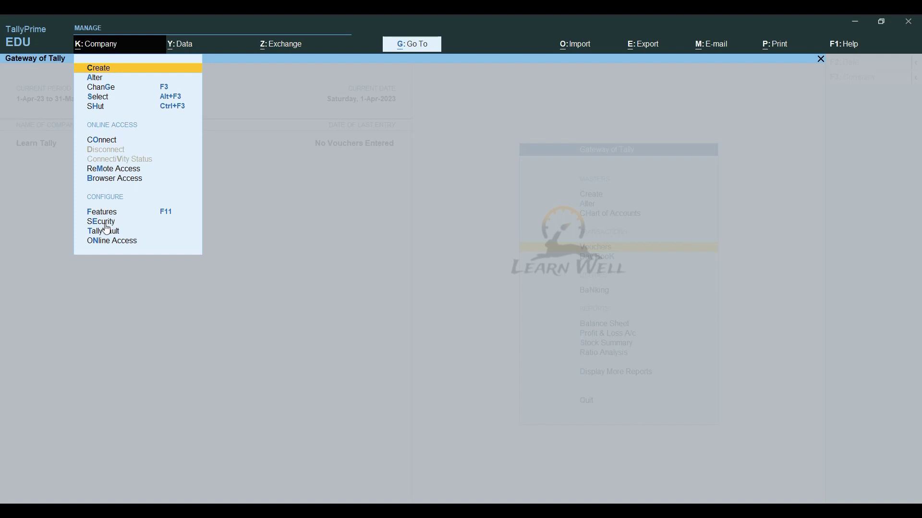
left_click(105, 223)
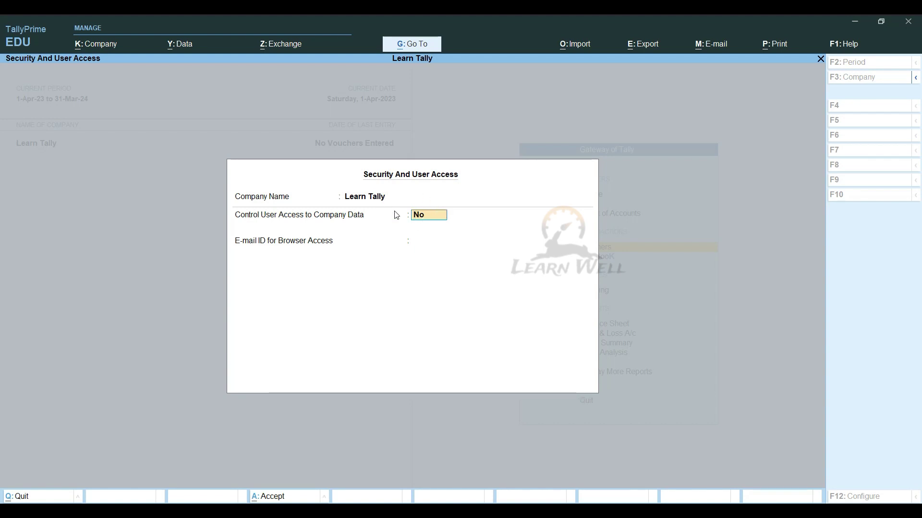
key("BackSpace")
key("Escape")
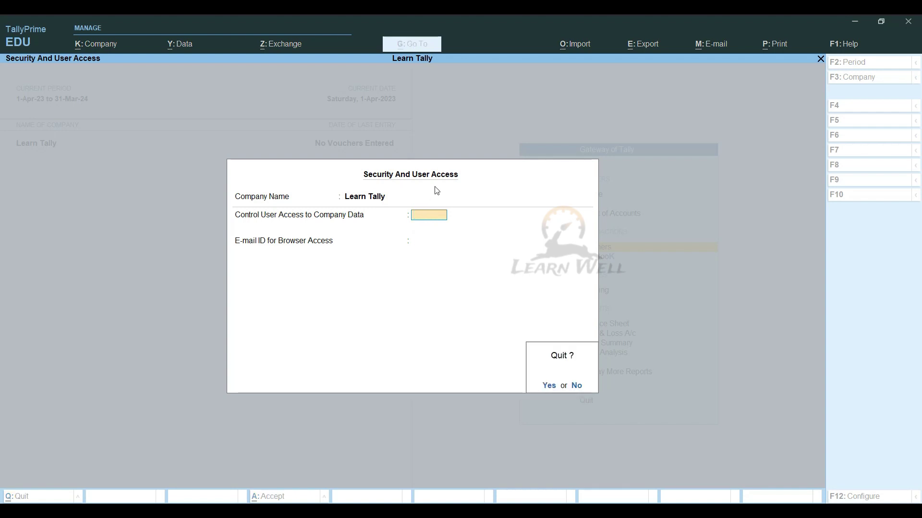
key("Return")
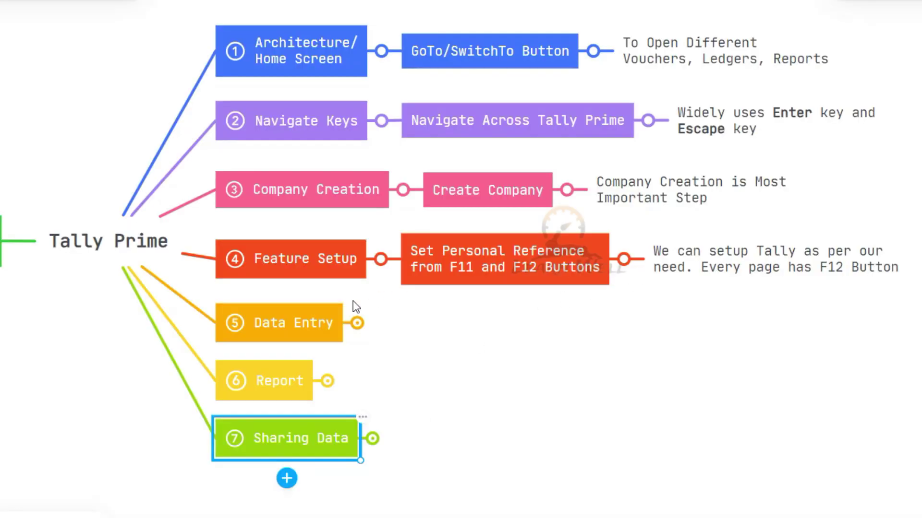
Expand Data Entry and Master and Voucher Creation, then show TallyPrime's Go To reports list.
left_click(358, 324)
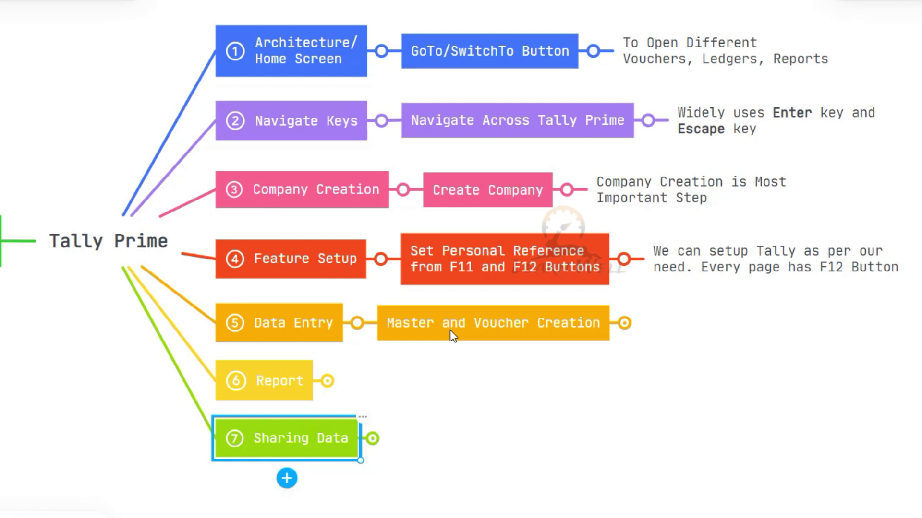
left_click(627, 323)
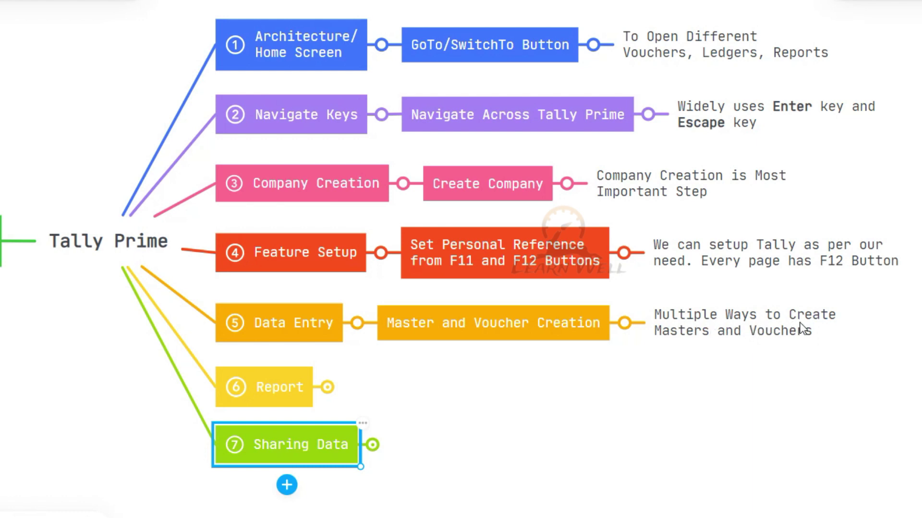
key("alt+Tab")
left_click(414, 45)
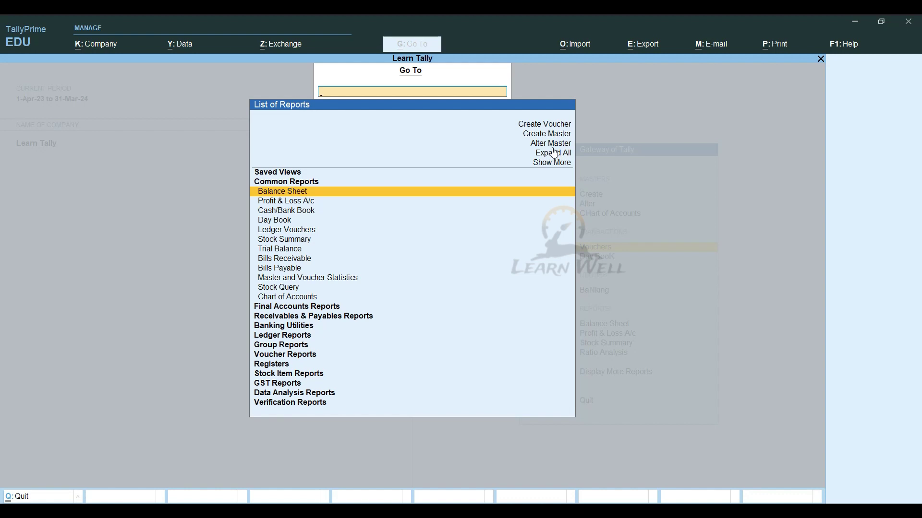
key("Escape")
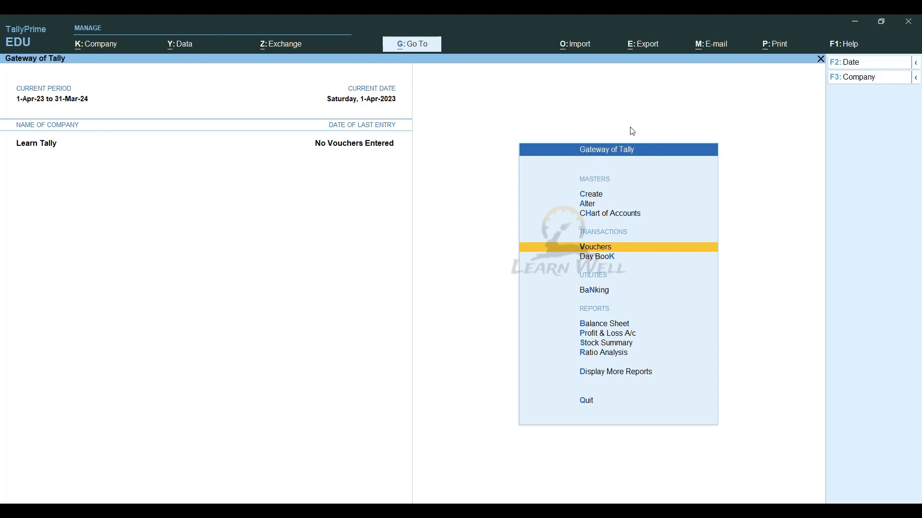
left_click(610, 216)
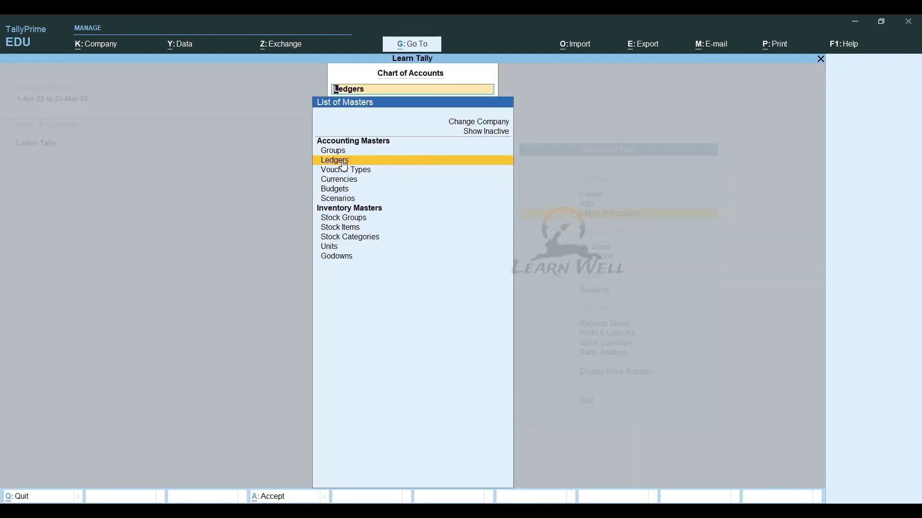
key("Return")
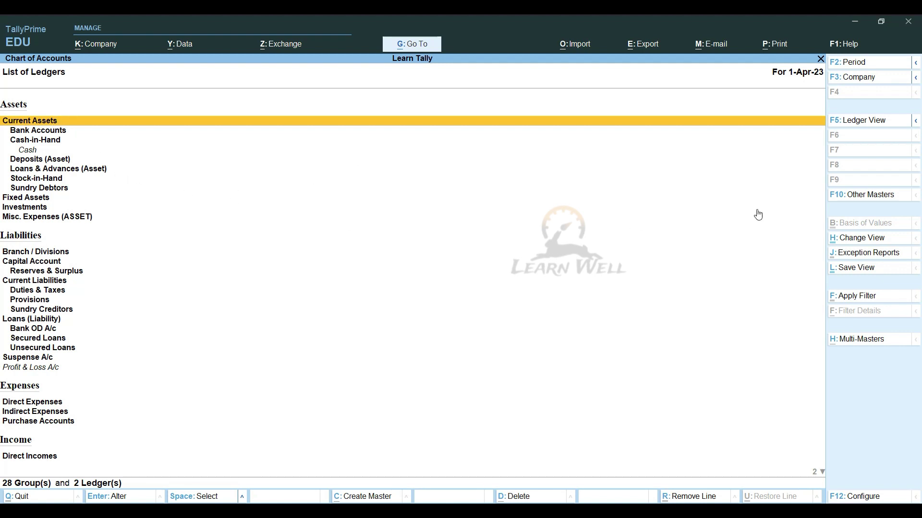
left_click(862, 194)
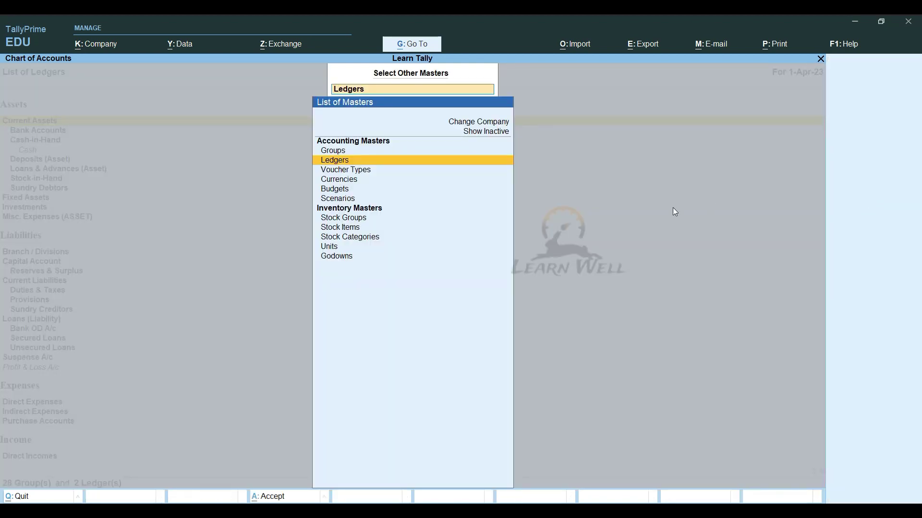
key("Down")
key("Up")
key("Up")
key("Return")
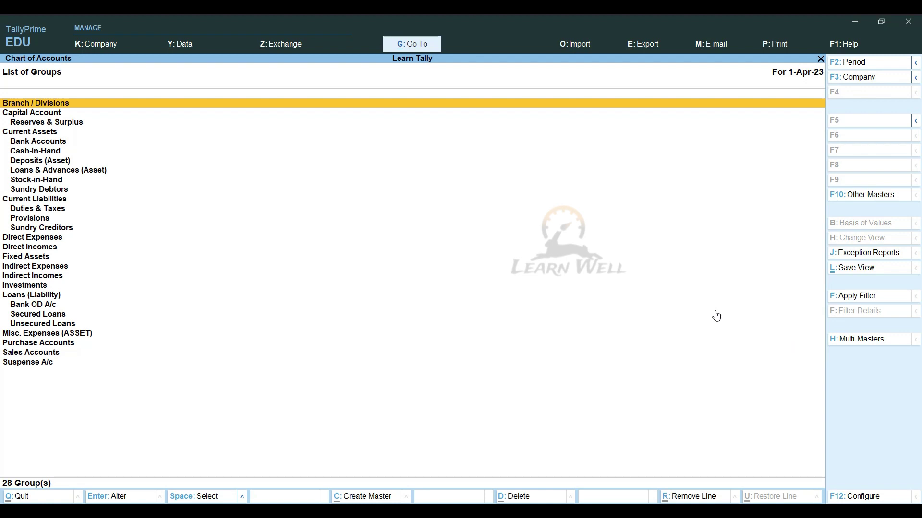
key("Escape")
key("Escape")
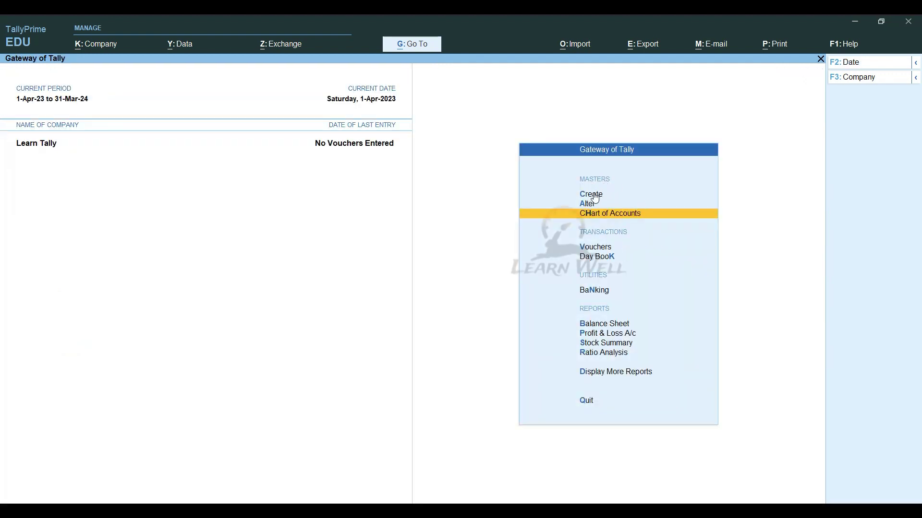
Start a new Group from Create and advance past Name to the Under field.
left_click(607, 196)
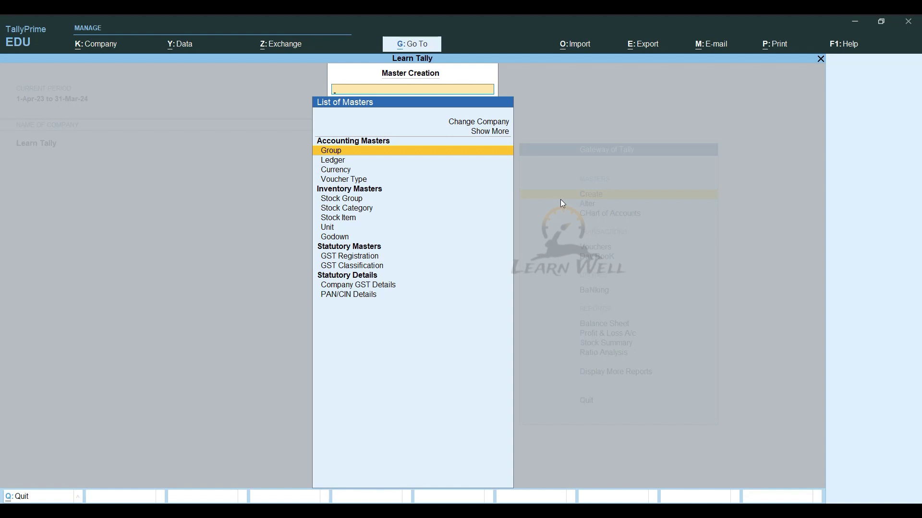
key("Return")
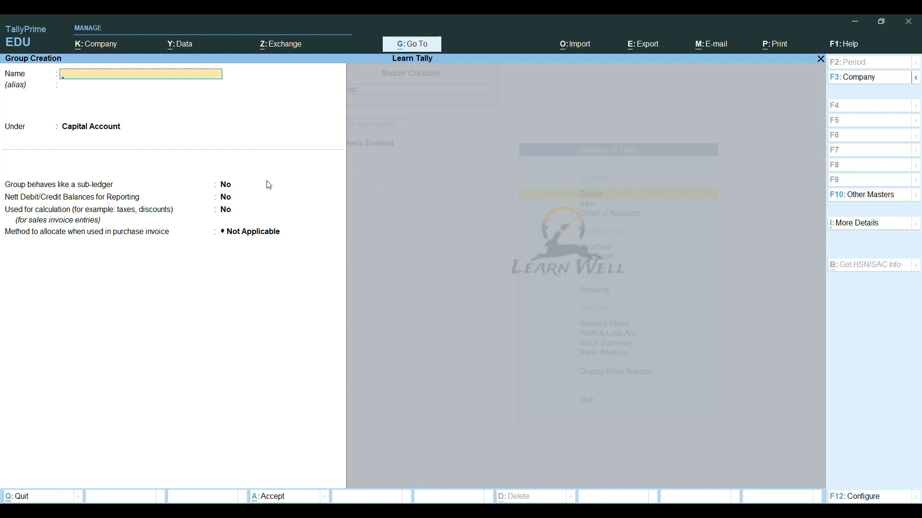
key("Return")
key("Return")
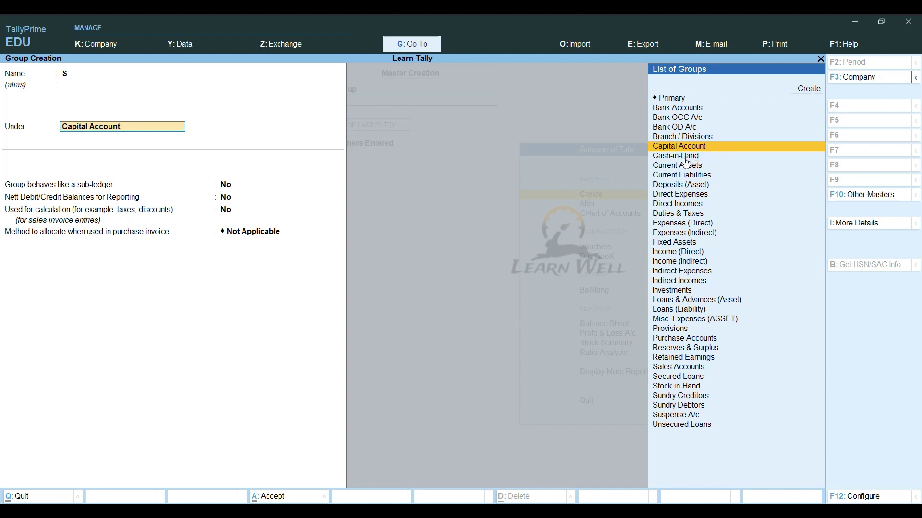
Browse parent groups from Cash-in-Hand to Sundry Creditors, then return to the group name.
key("Down")
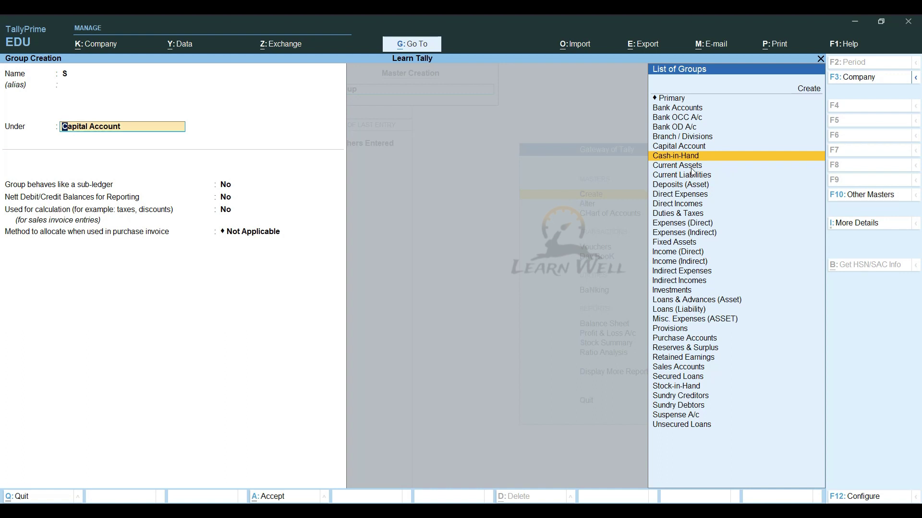
key("Down")
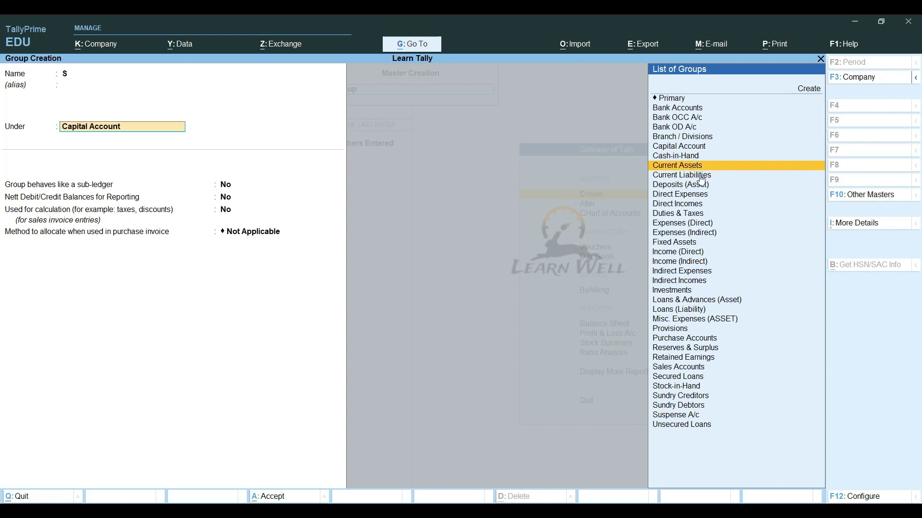
key("Down")
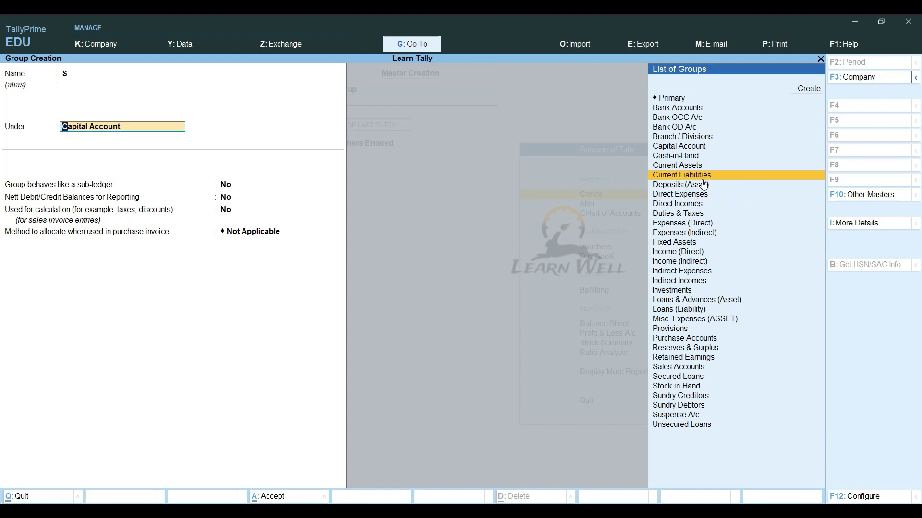
key("Down")
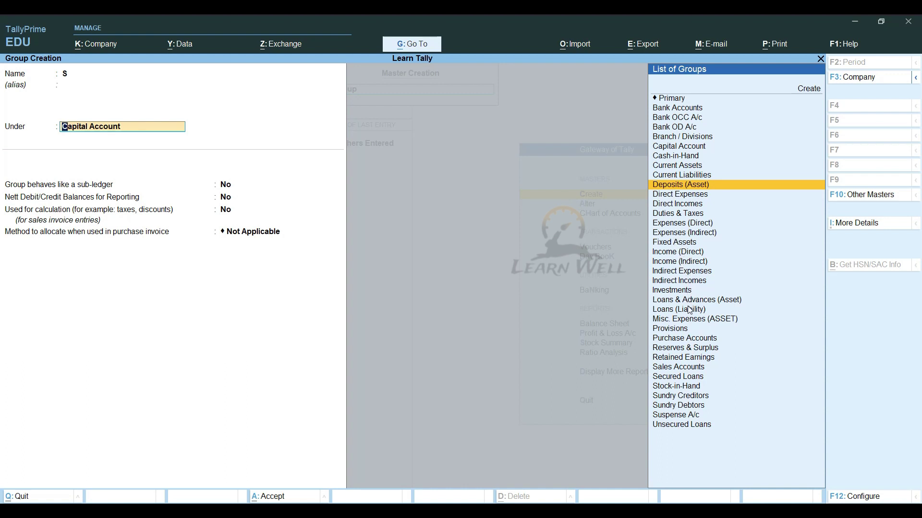
left_click(690, 340)
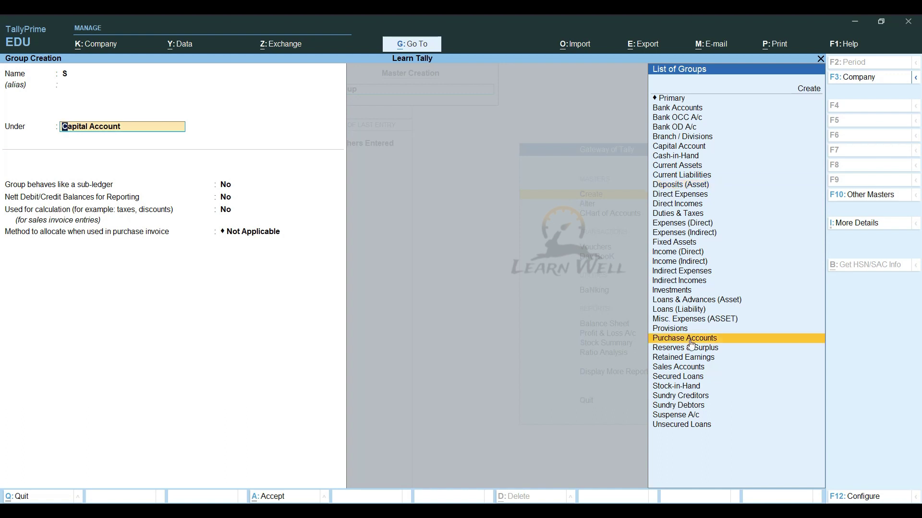
left_click(686, 368)
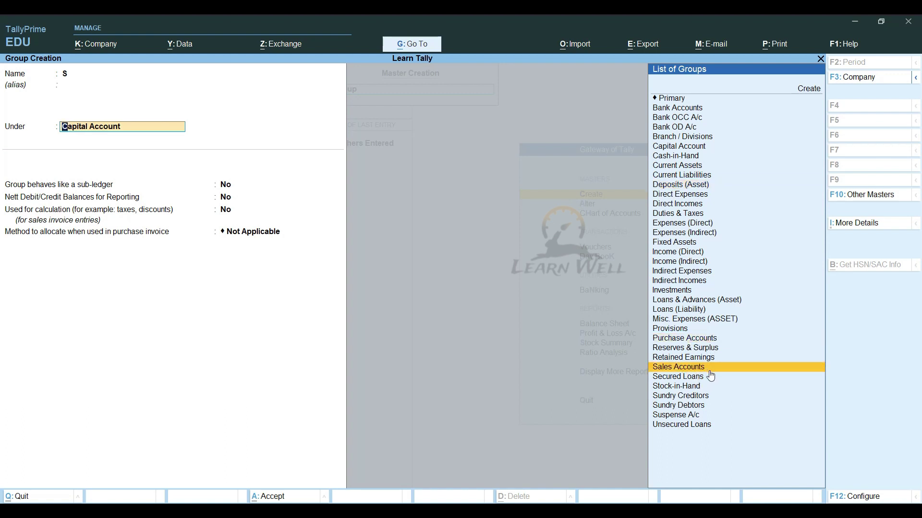
left_click(687, 381)
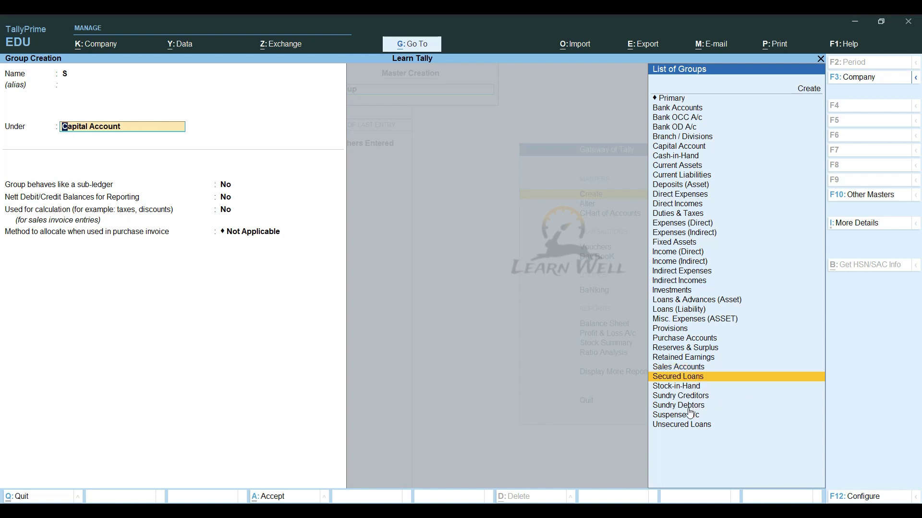
left_click(688, 427)
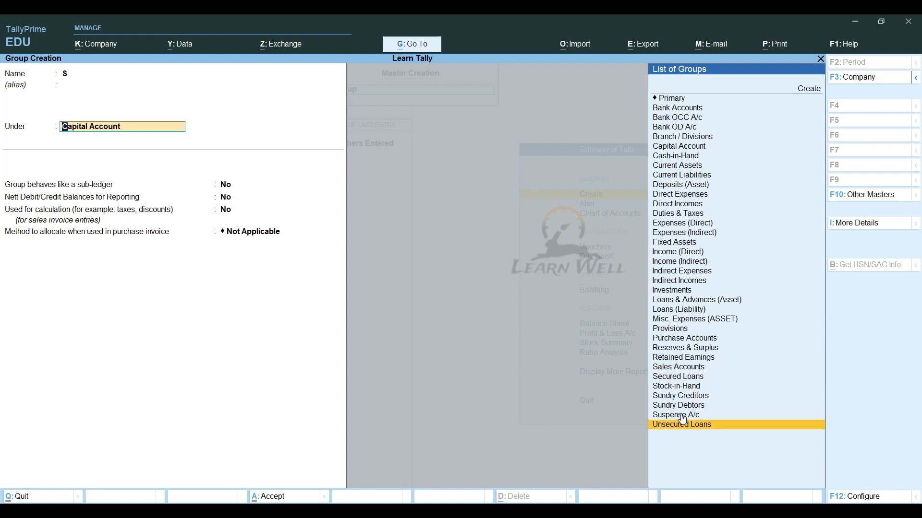
left_click(685, 416)
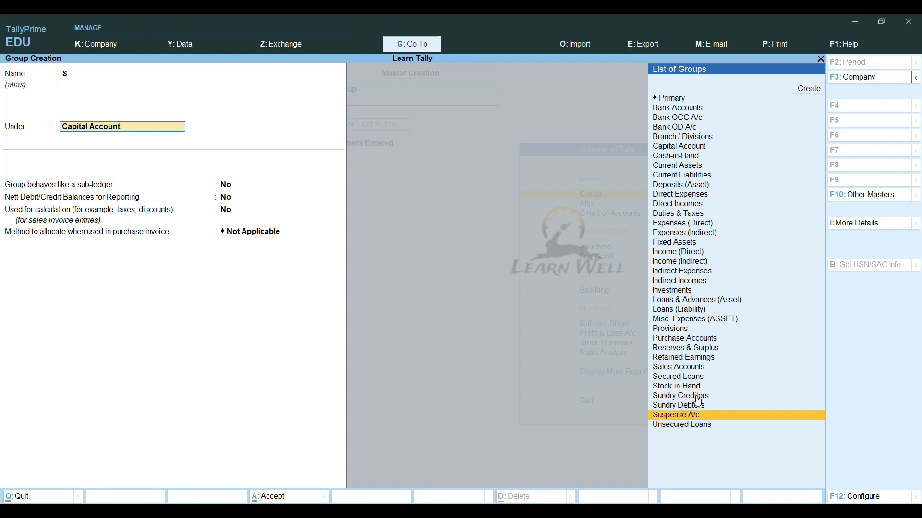
left_click(697, 398)
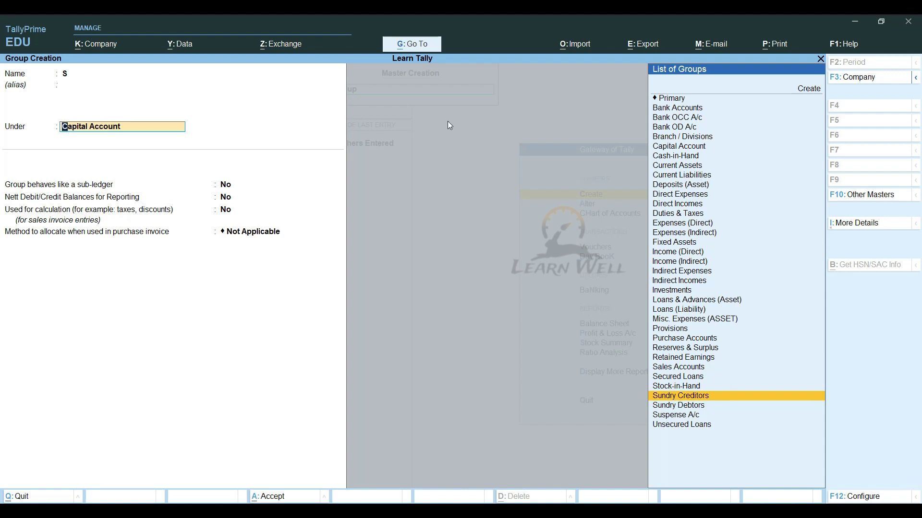
key("BackSpace")
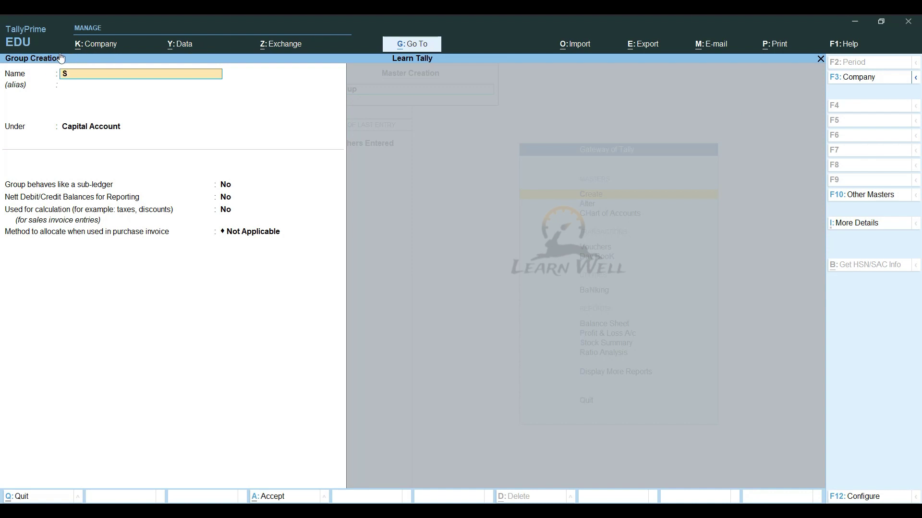
Discard the unfinished group and reopen a fresh Group Creation form.
key("Escape")
key("y")
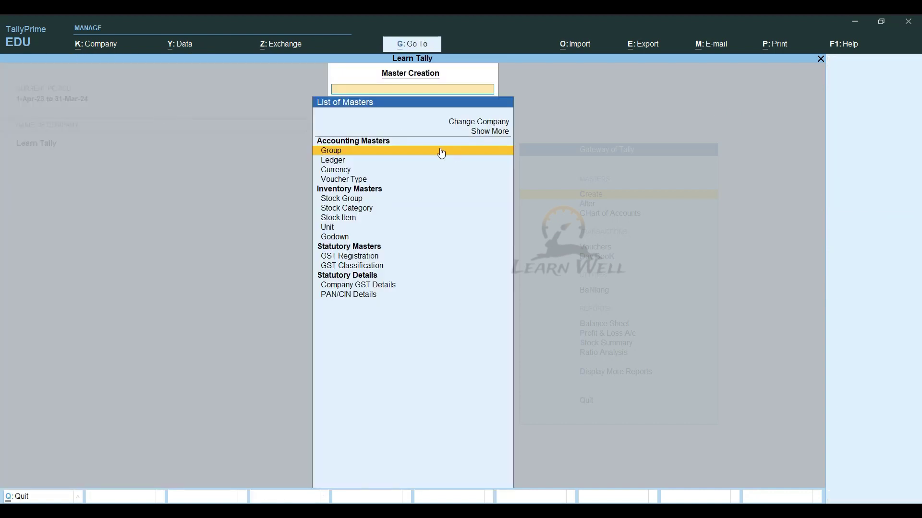
left_click(326, 152)
key("Escape")
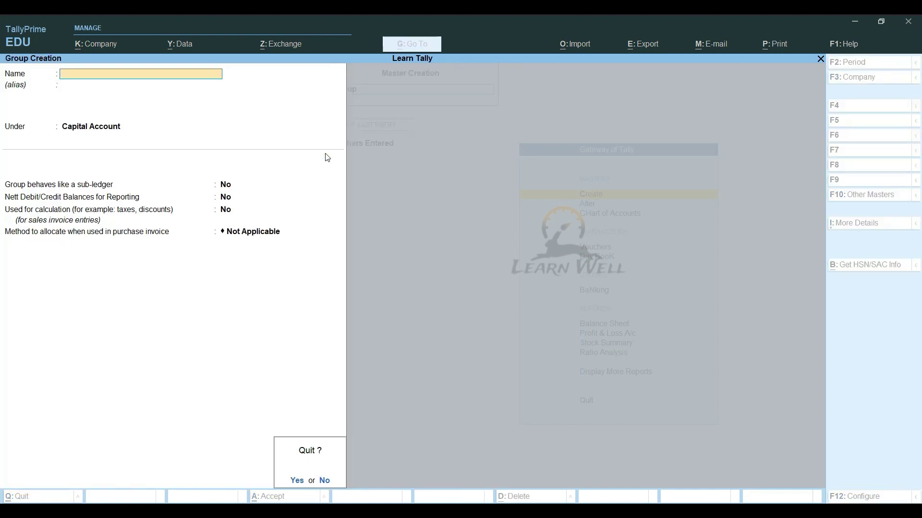
key("y")
key("Escape")
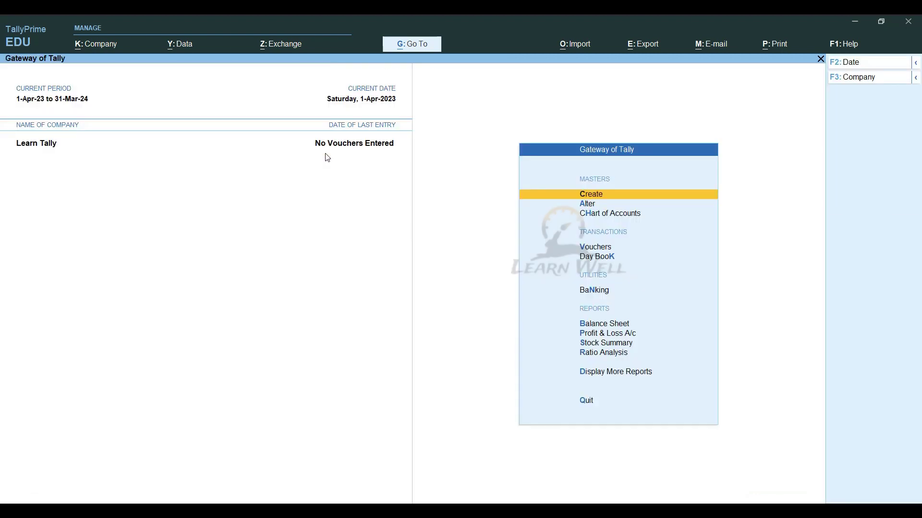
left_click(590, 197)
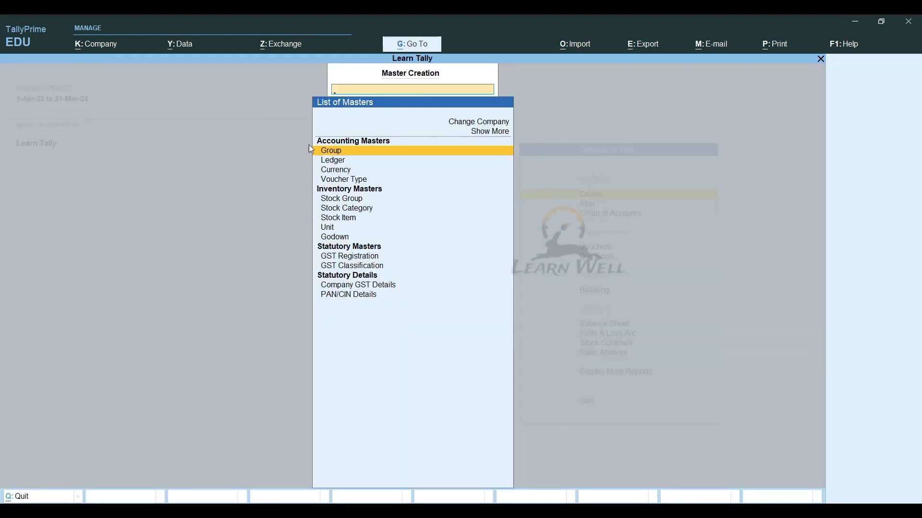
left_click(331, 150)
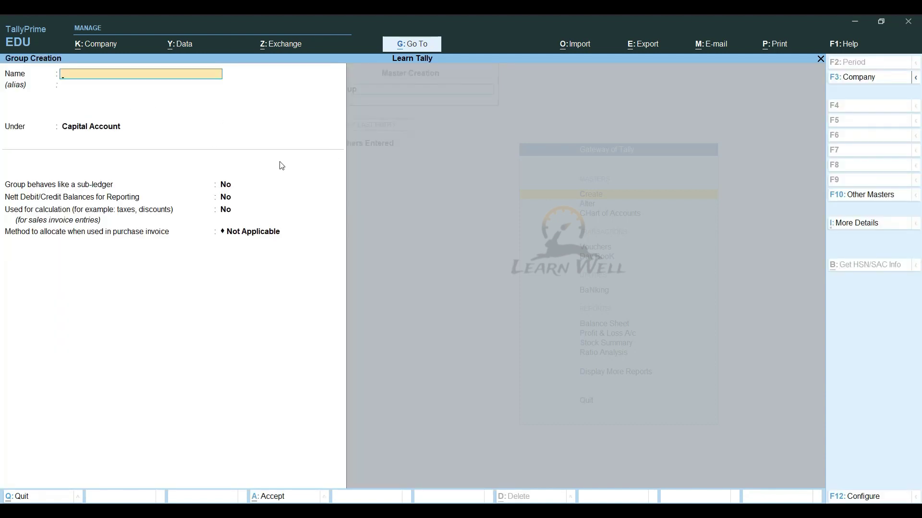
Create the group Abc Debtors under Sundry Debtors and save it.
type("Abc Debtors")
key("Return")
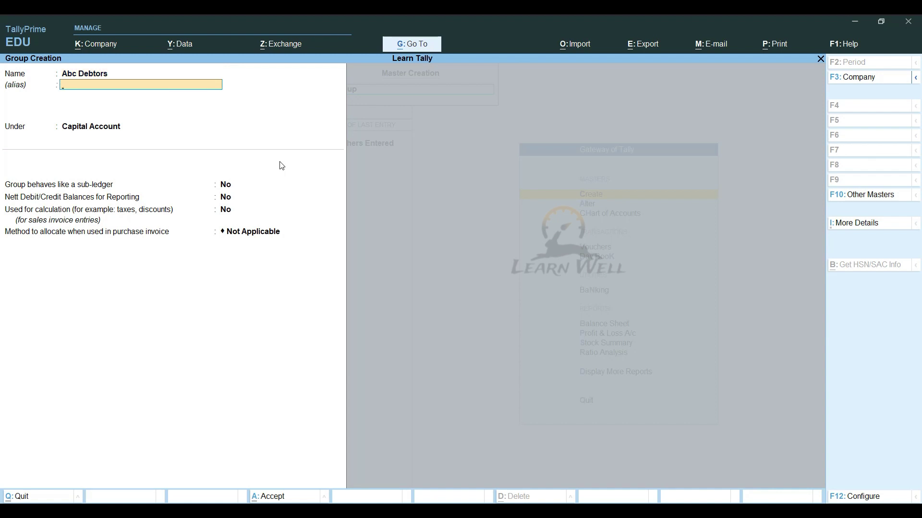
key("Return")
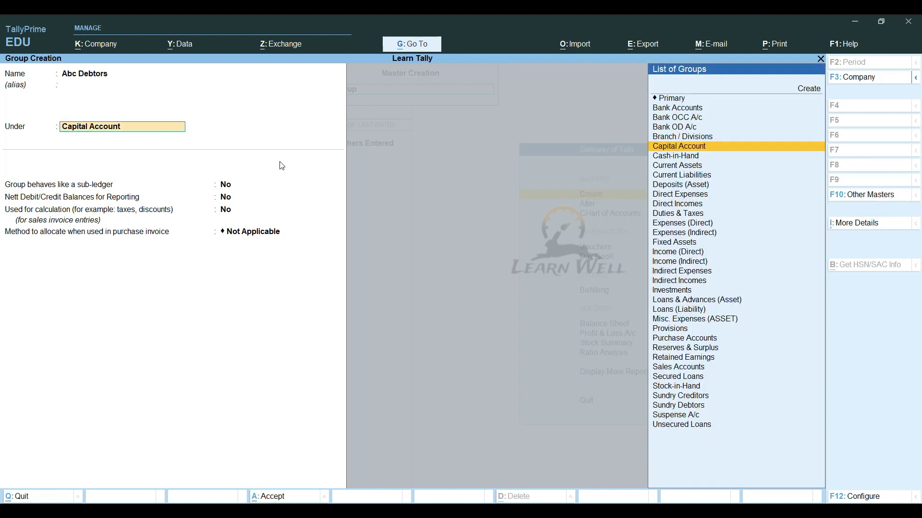
type("Sund")
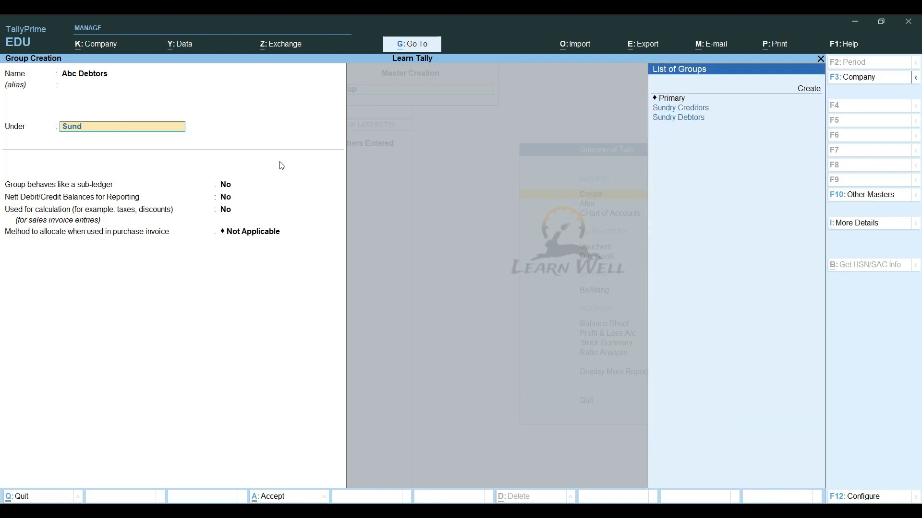
key("Down")
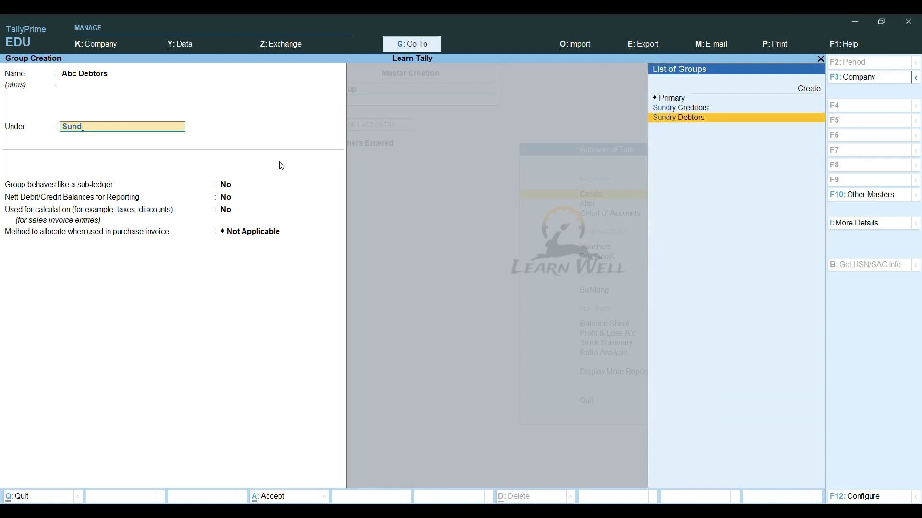
key("Return")
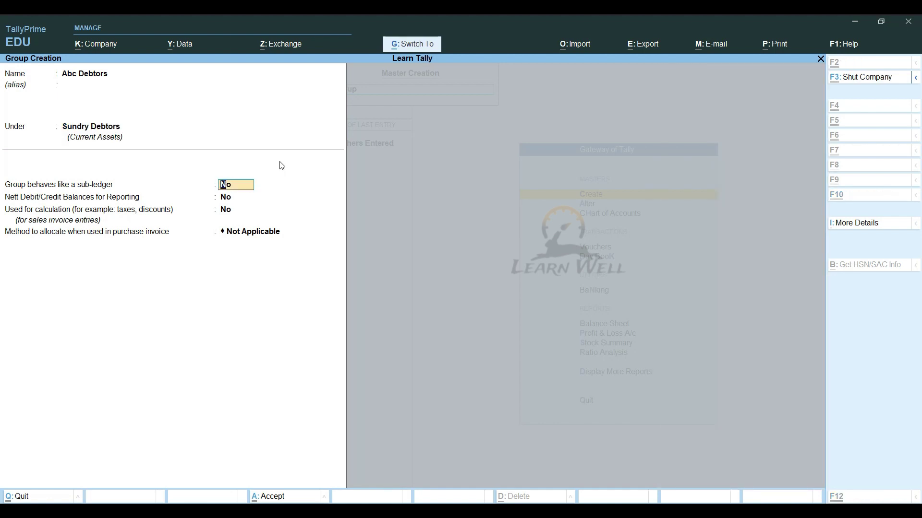
key("ctrl+a")
Abandon a second group named S and move to Ledger in the masters list.
key("Escape")
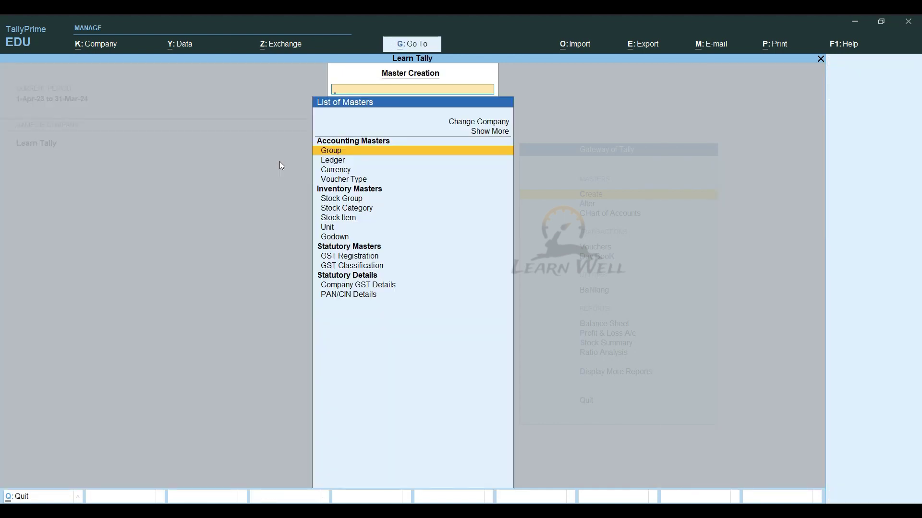
key("Return")
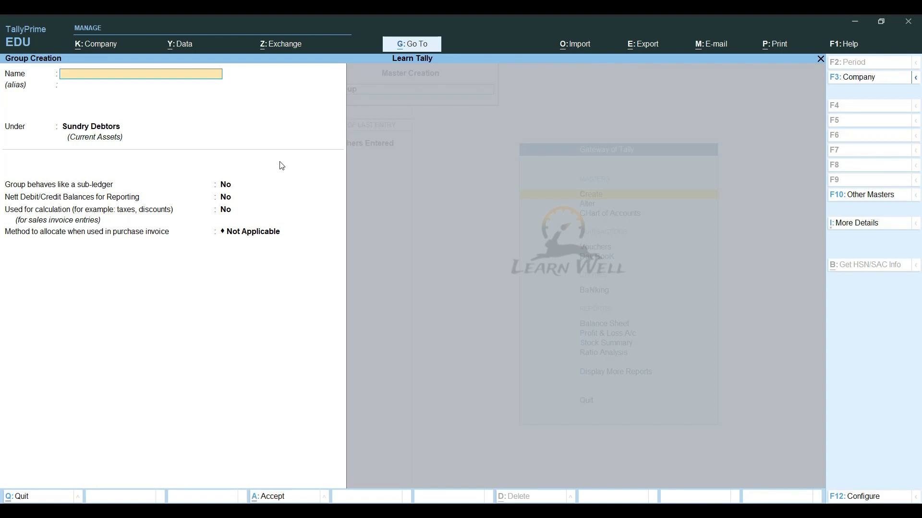
type("S")
key("Return")
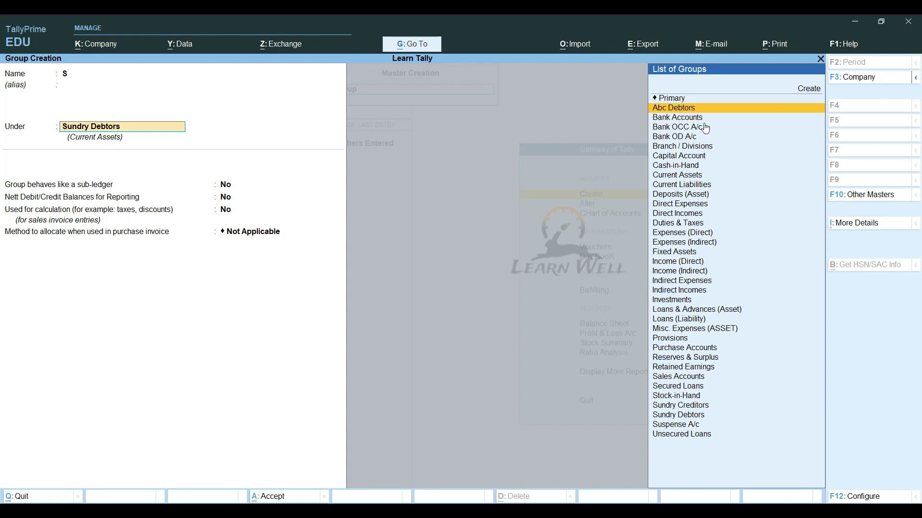
key("Escape")
key("Down")
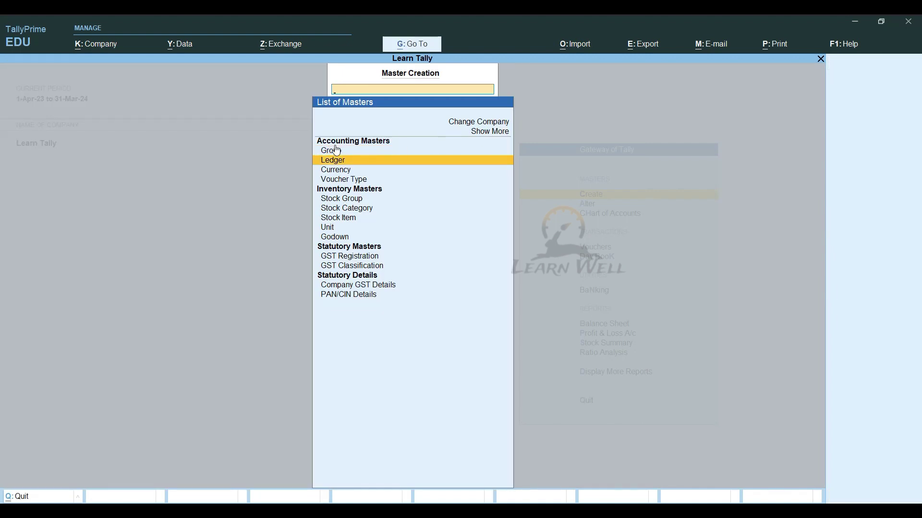
Start a ledger named Rajesh & Co under the Abc Debtors group.
left_click(337, 163)
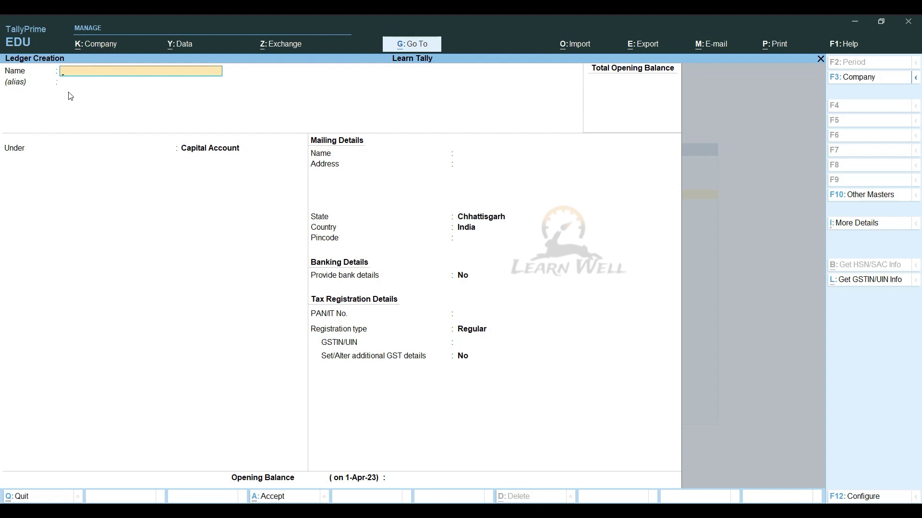
type("Rajesh")
key("Return")
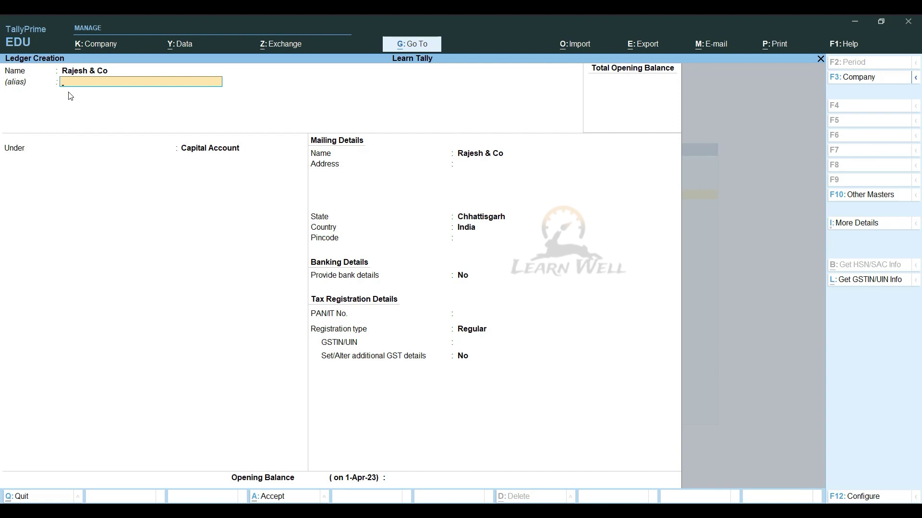
key("Return")
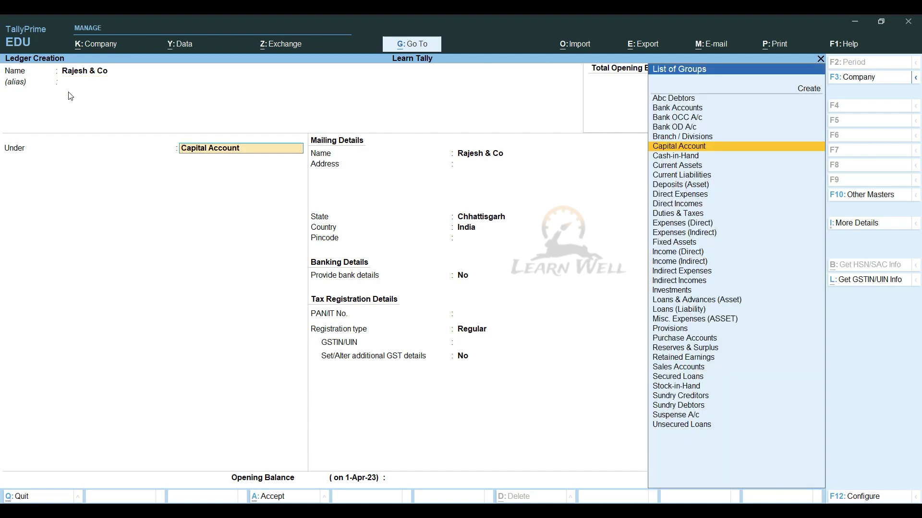
type("Abc Debtors")
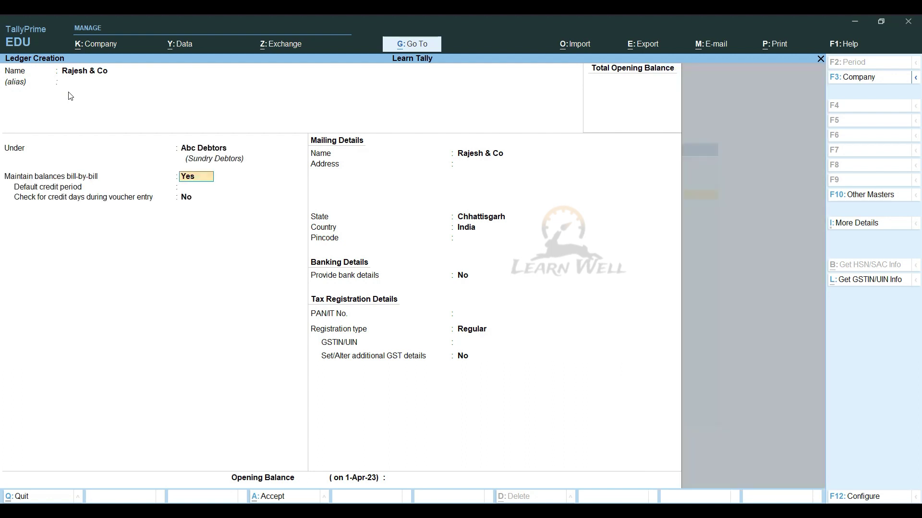
key("Return")
Switch the ledger's group to Sundry Debtors, then back to Abc Debtors.
left_click(202, 148)
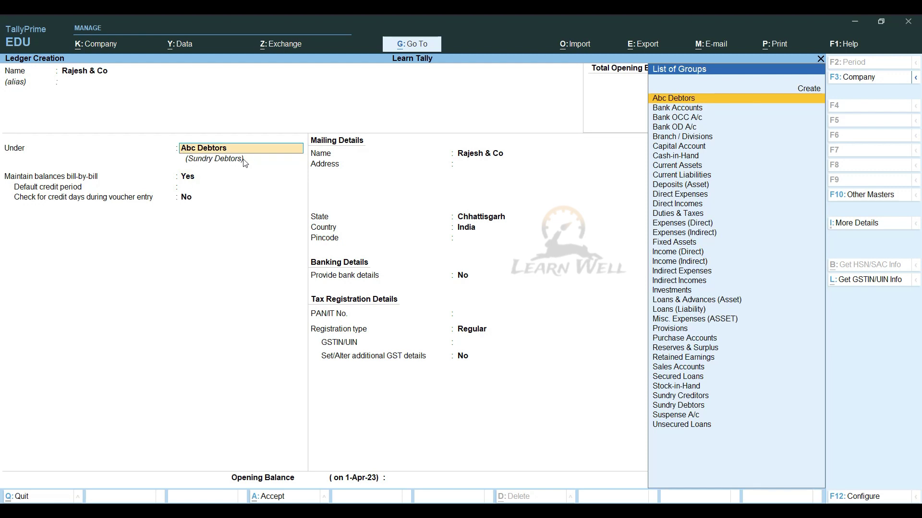
type("Sund")
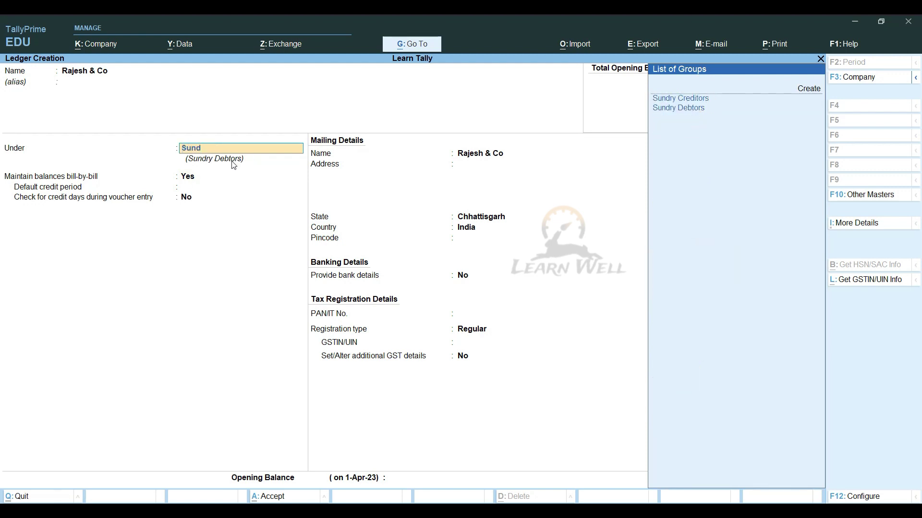
key("Down")
key("Return")
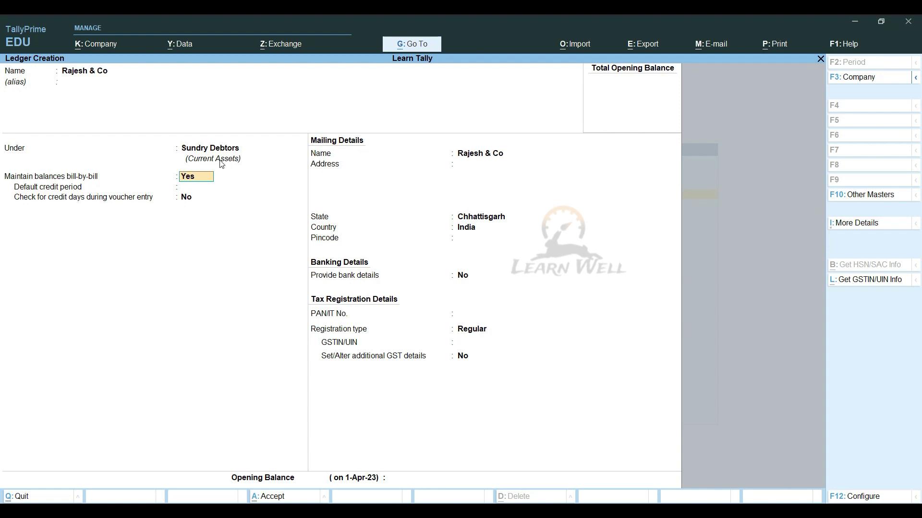
key("BackSpace")
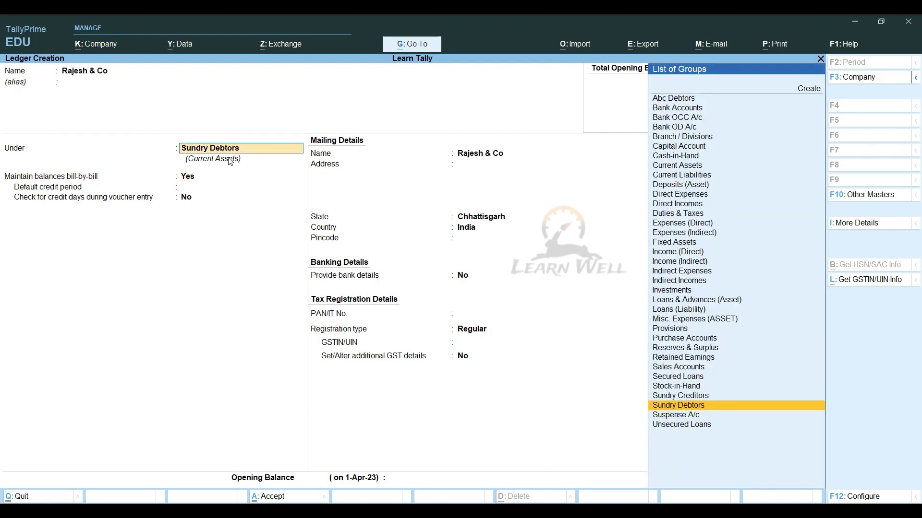
type("Ab")
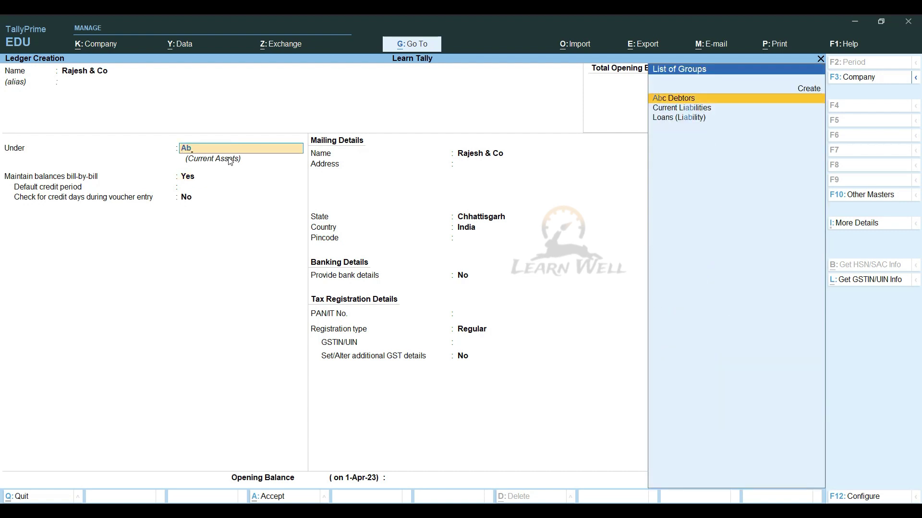
key("Return")
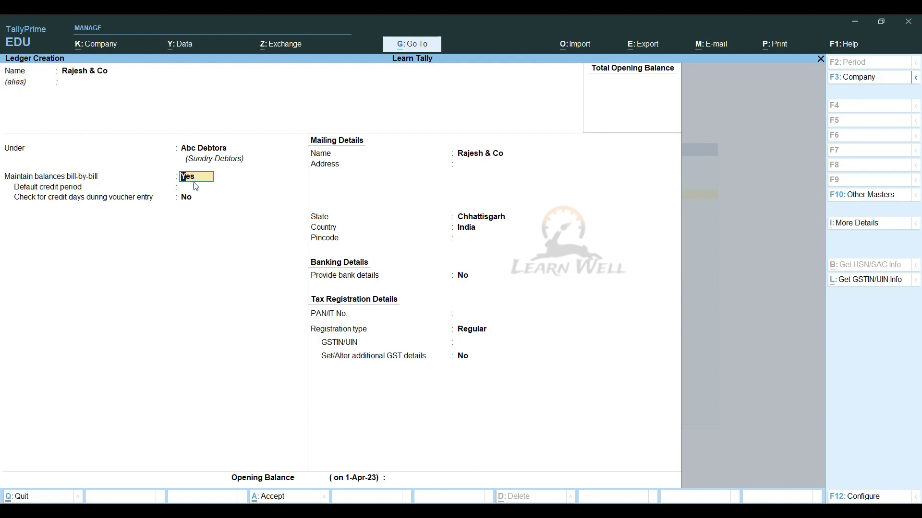
Accept bill-by-bill balances, leave the credit period blank, and set the state to Chhattisgarh.
key("Return")
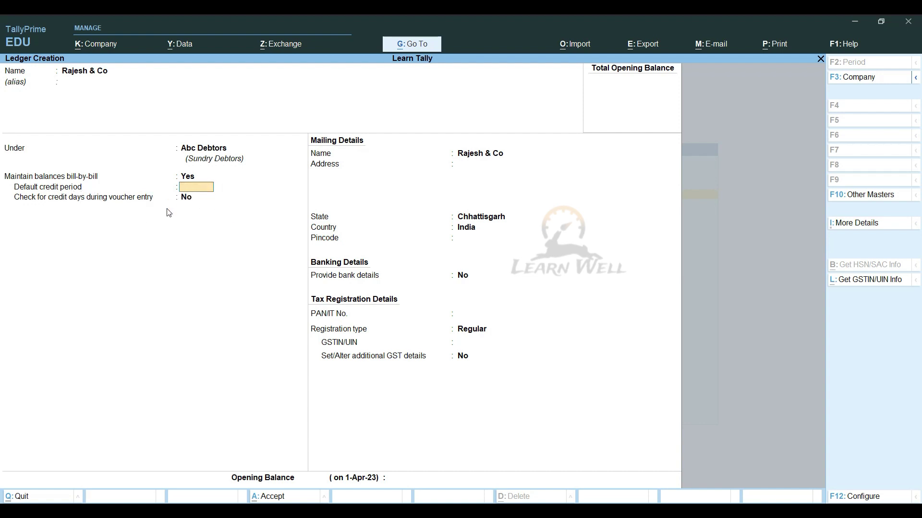
key("Return")
key("Return")
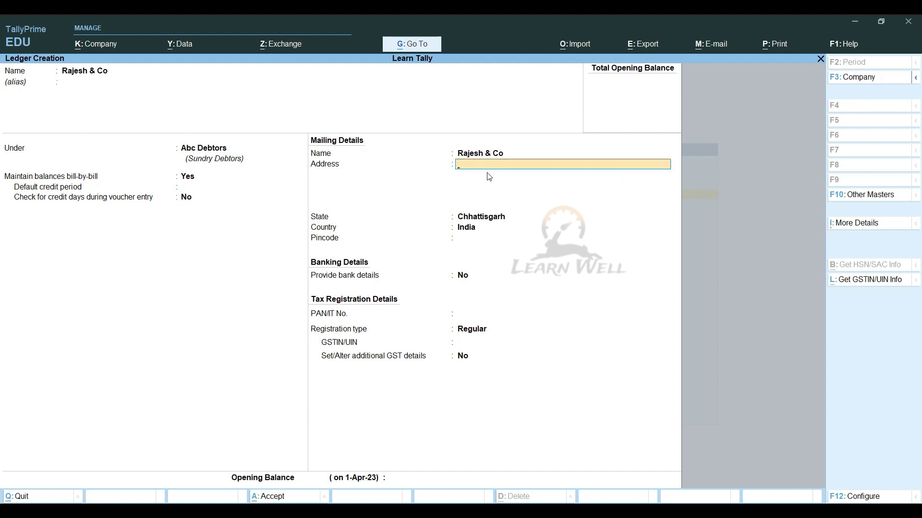
left_click(481, 220)
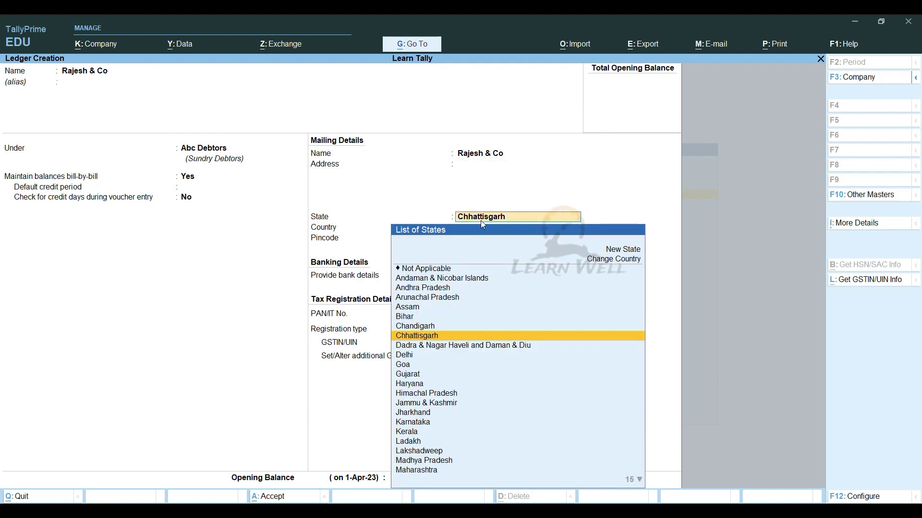
key("Return")
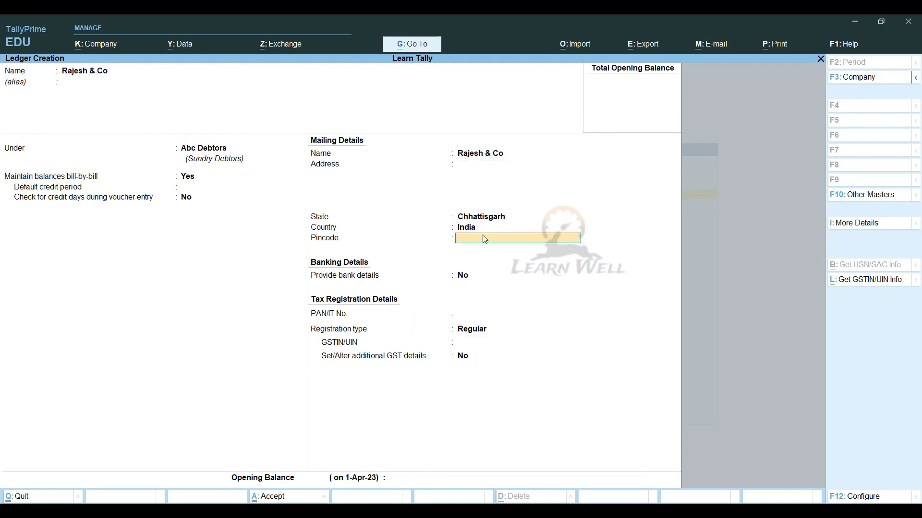
Keep GST registration type Regular and start entering a GSTIN, removing the last digit.
left_click(477, 343)
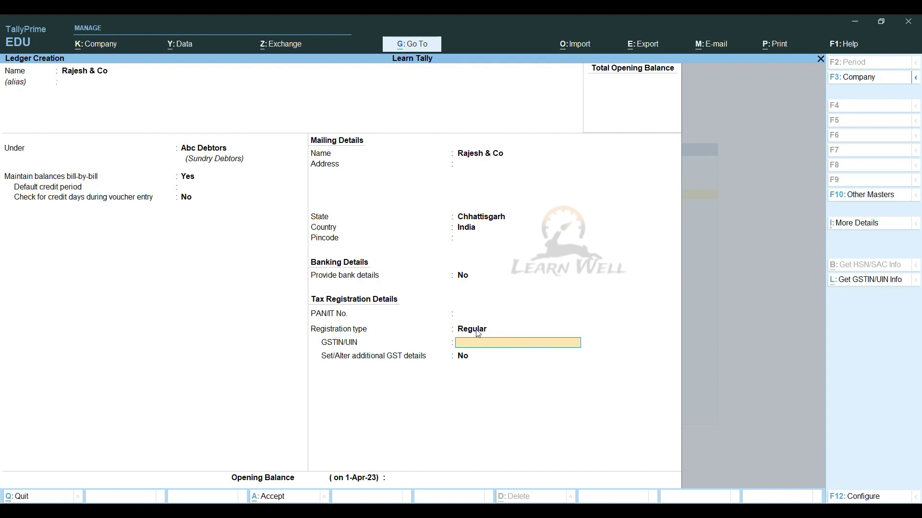
left_click(478, 333)
key("Return")
type("45565")
key("BackSpace")
key("BackSpace")
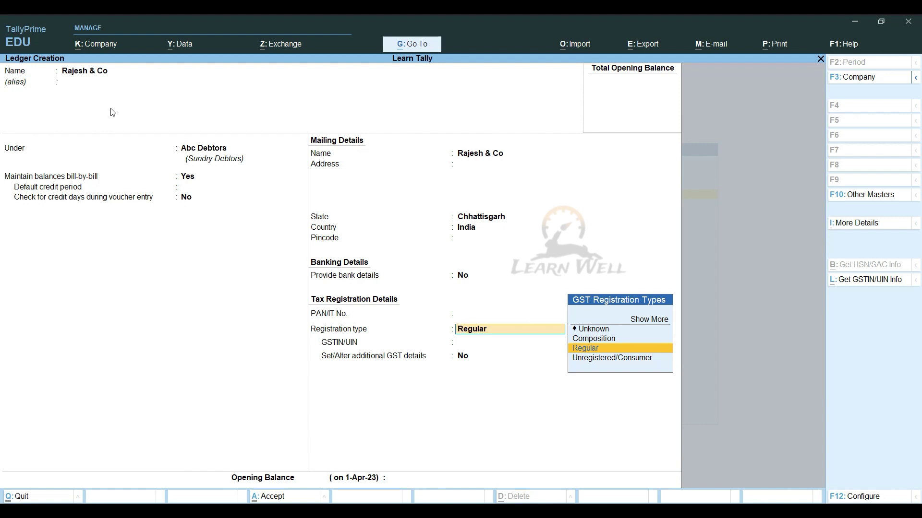
Change Rajesh & Co's registration type from Regular to Unregistered/Consumer and accept the ledger.
key("Down")
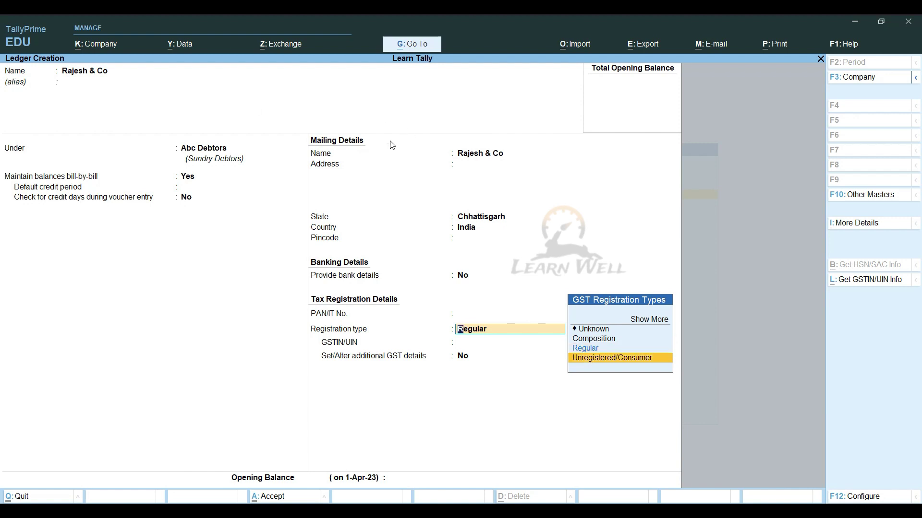
left_click(633, 363)
key("BackSpace")
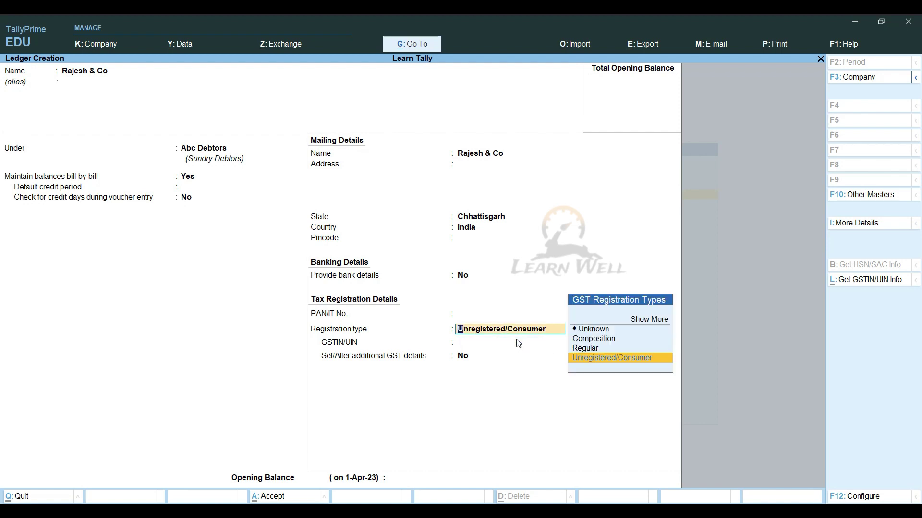
left_click(651, 321)
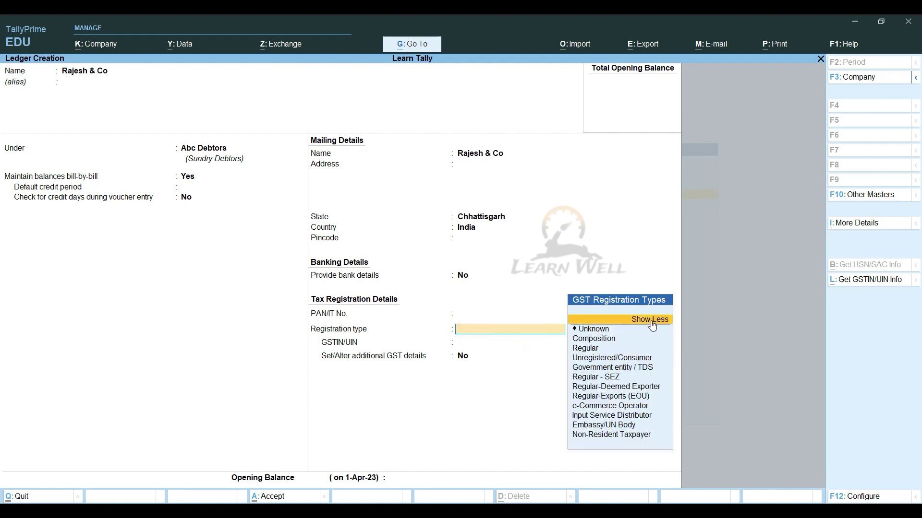
left_click(592, 352)
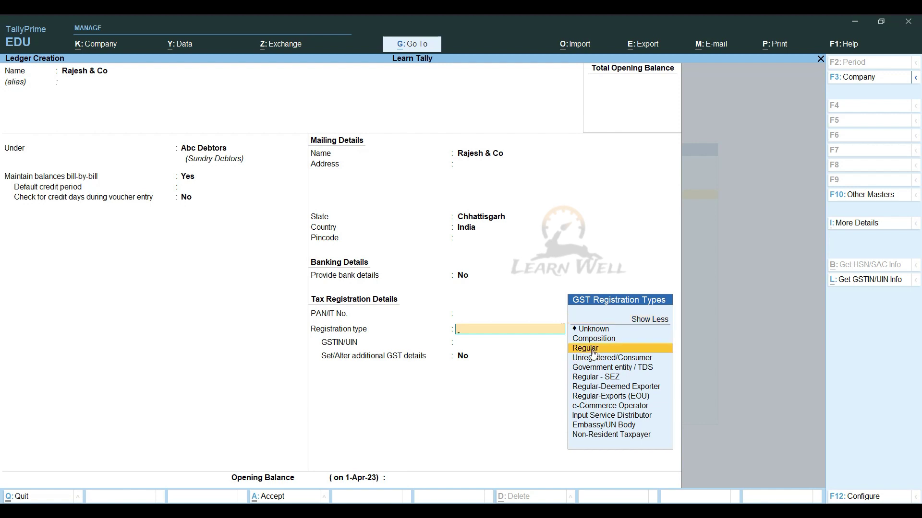
left_click(626, 361)
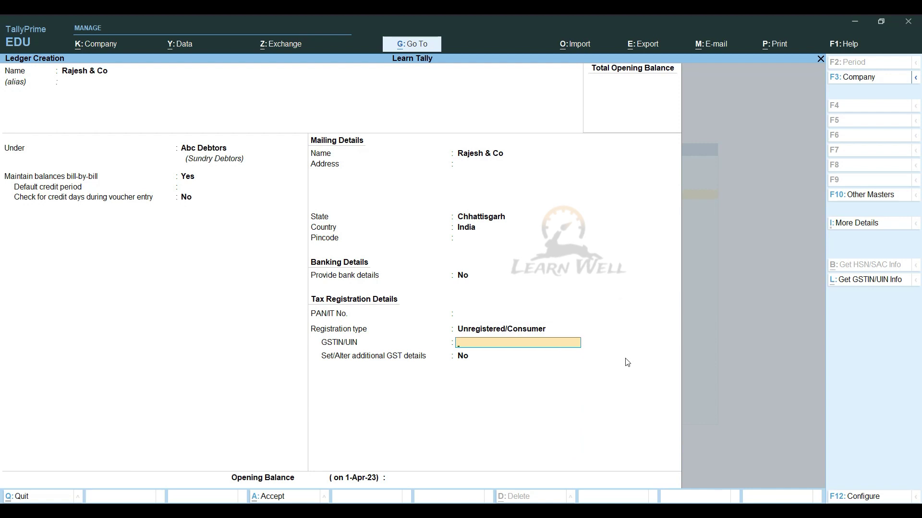
left_click(469, 332)
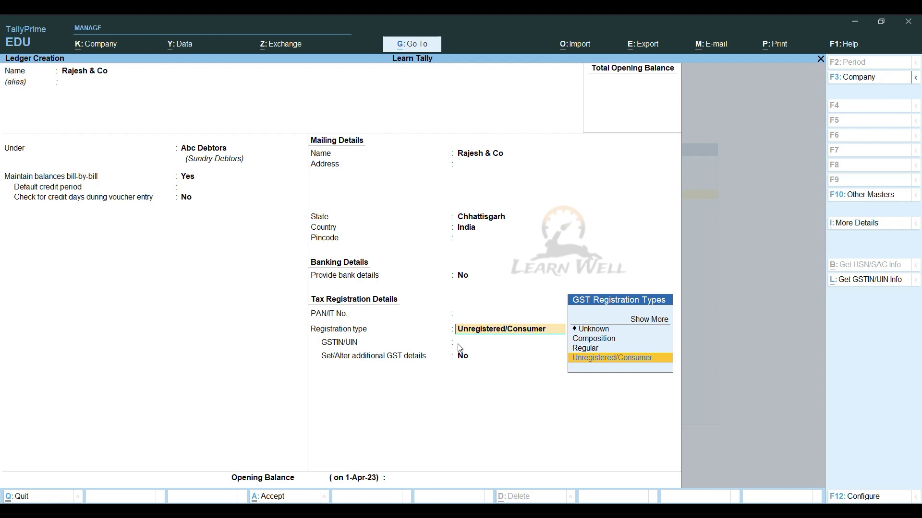
key("Return")
key("Return")
key("Return")
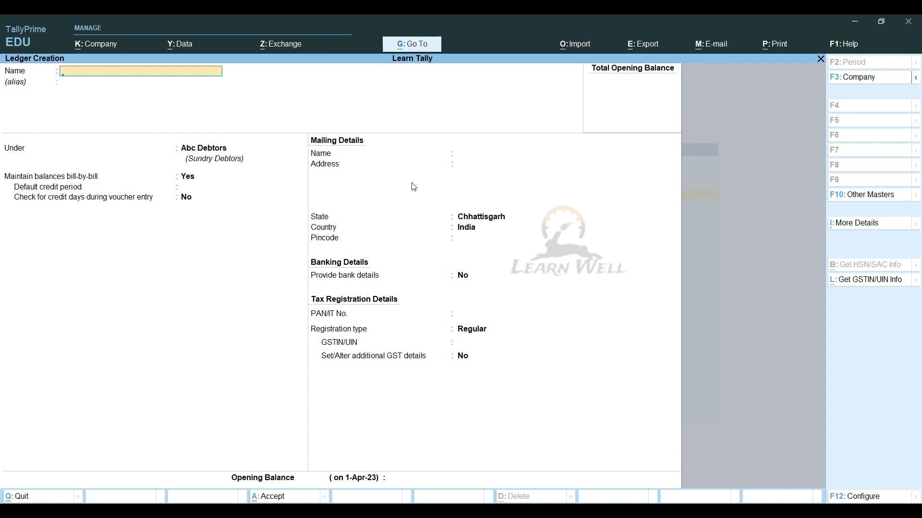
Close the blank ledger form, browse the List of Masters, and return to Gateway of Tally.
key("Escape")
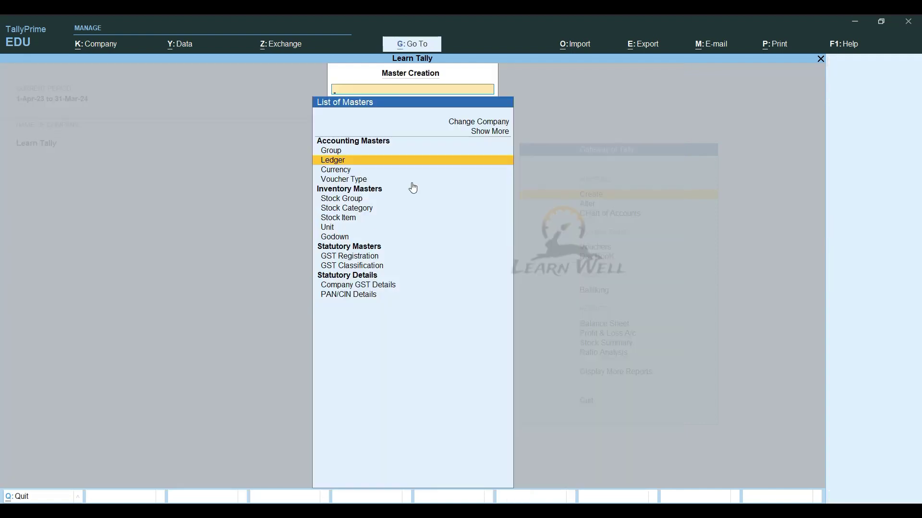
key("Down")
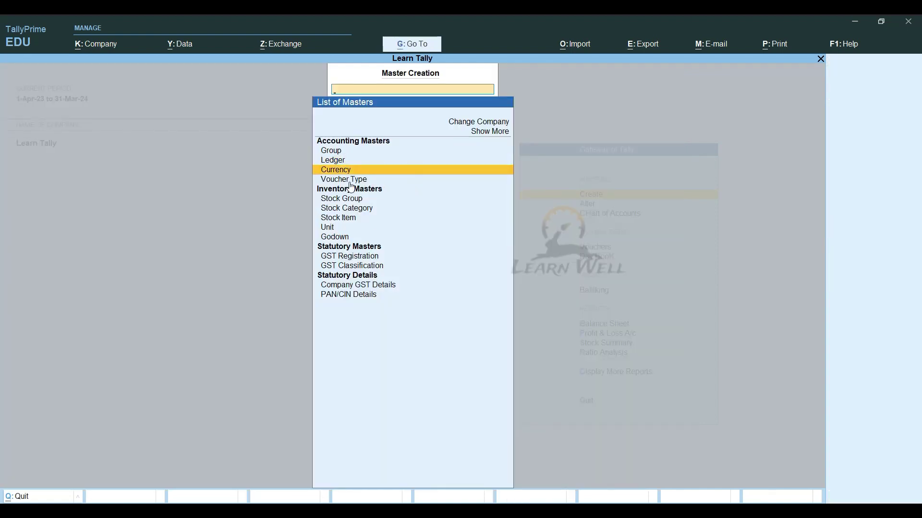
key("Down")
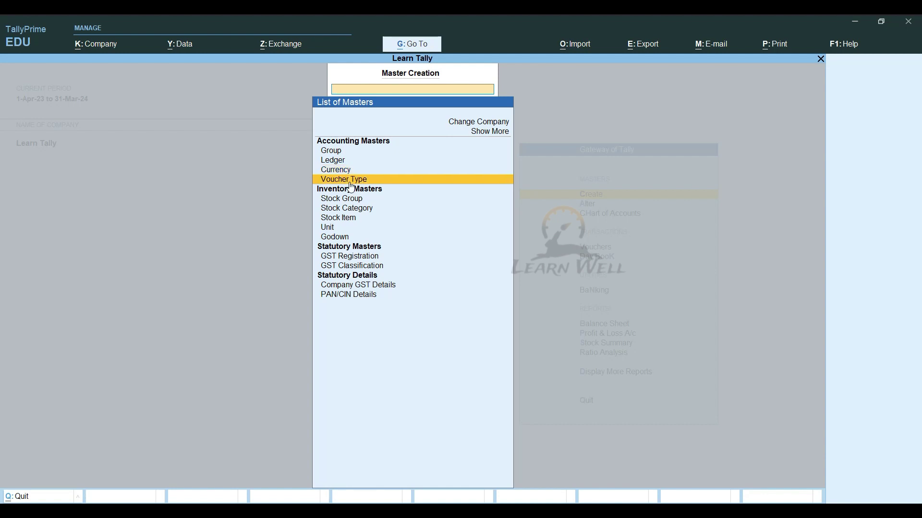
key("Down")
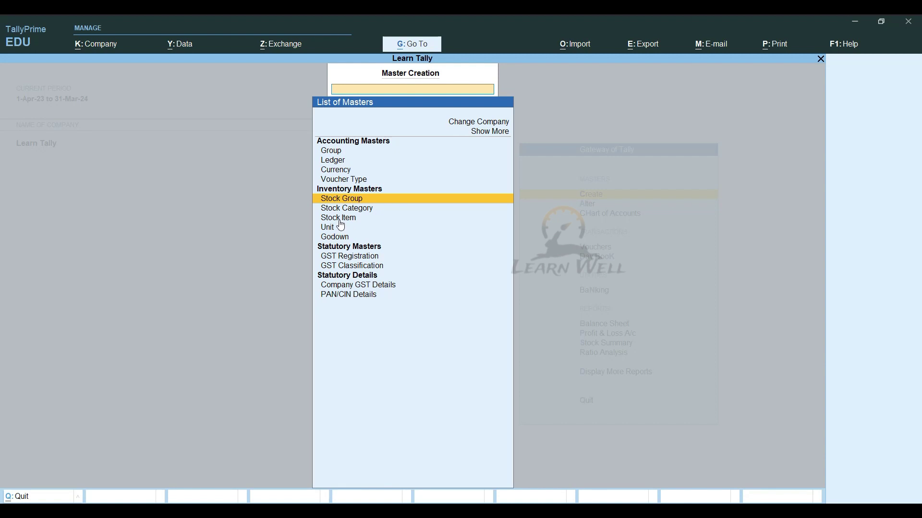
key("Down")
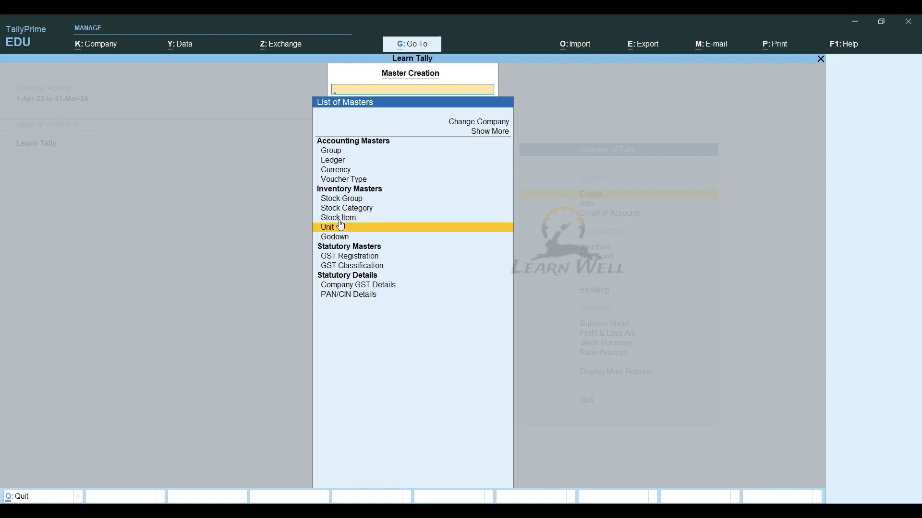
key("Down")
key("Up")
key("Up")
key("Up")
key("Up")
key("Up")
key("Down")
key("Down")
key("Down")
key("Down")
key("Down")
key("Down")
key("Down")
key("Down")
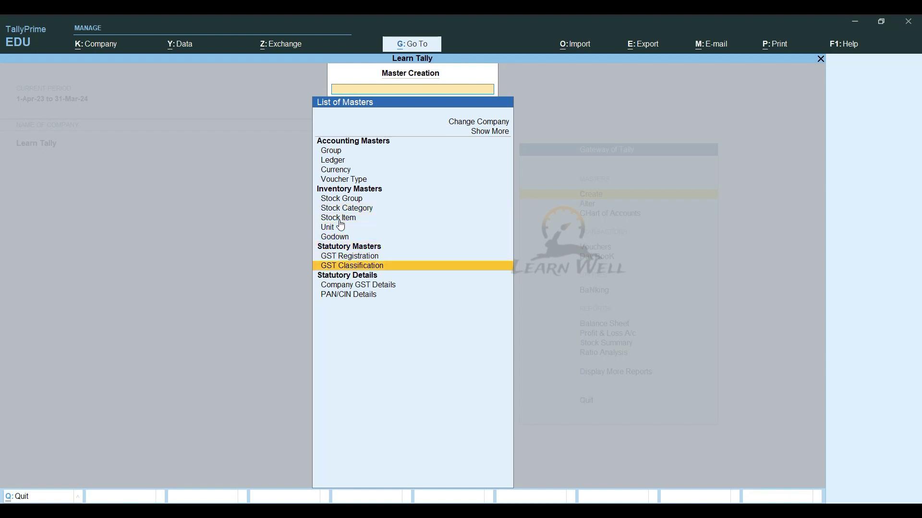
key("Escape")
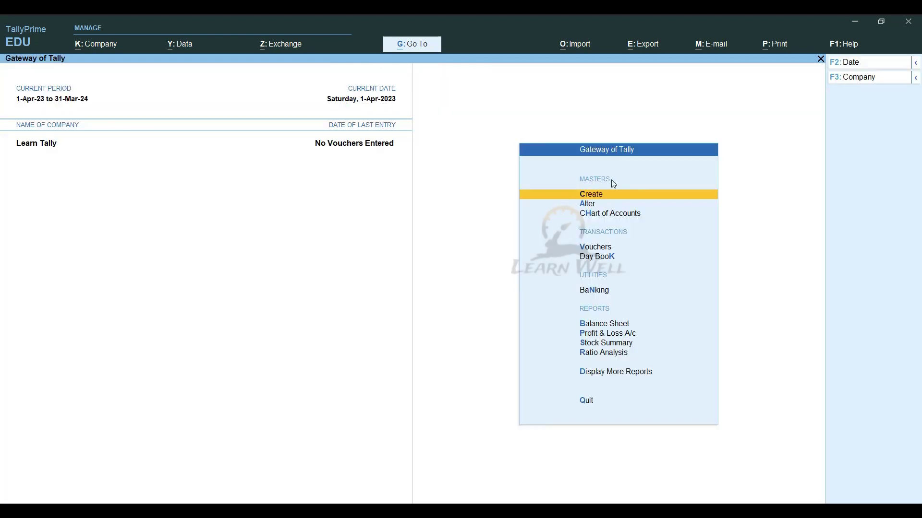
Open voucher entry and switch voucher No. 1 to a Sales voucher.
left_click(596, 248)
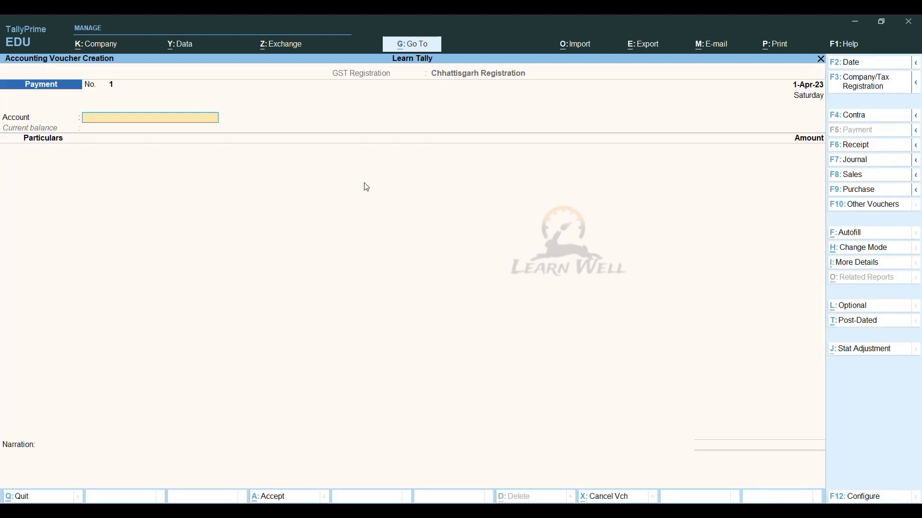
key("Escape")
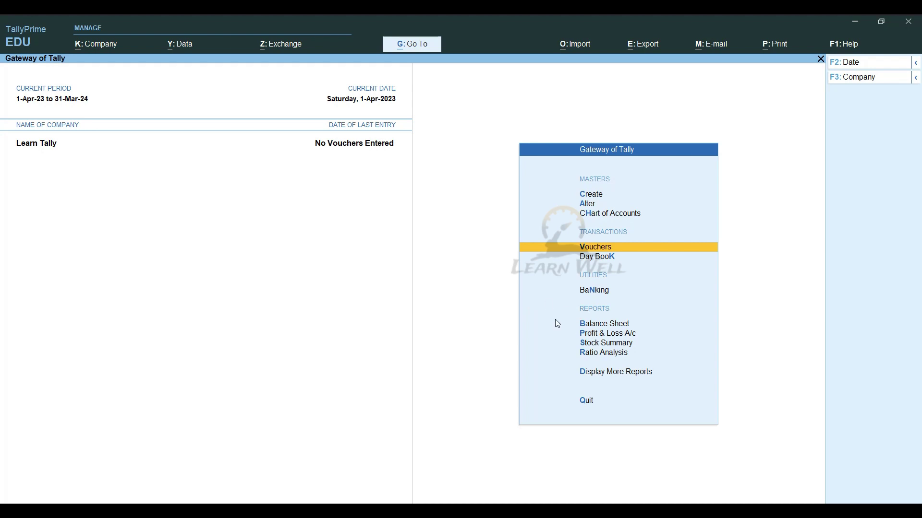
key("Return")
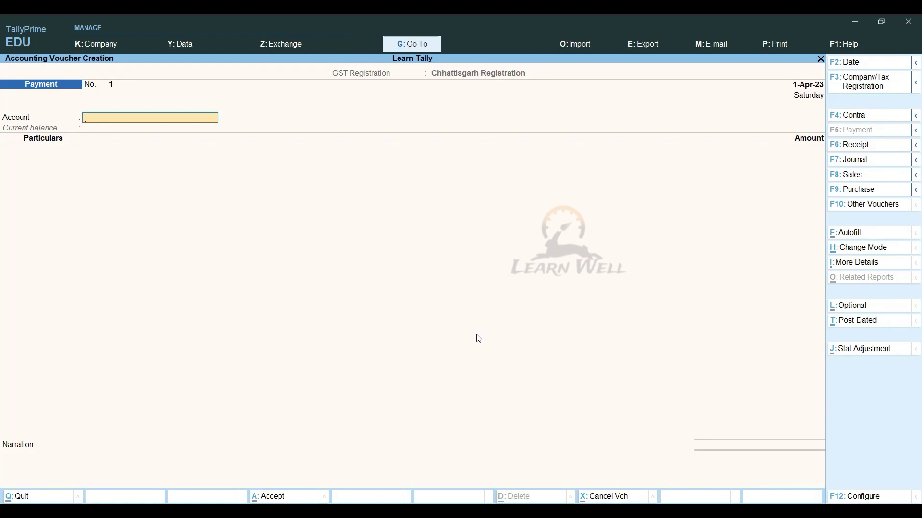
left_click(869, 177)
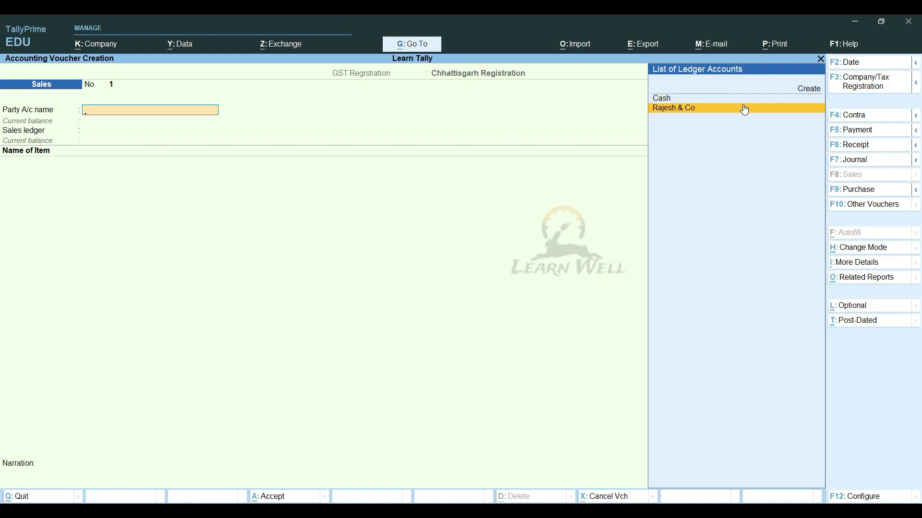
Create a new party ledger with Alt+C from the Party A/c field, naming it New Pvt Ltd.
left_click(810, 92)
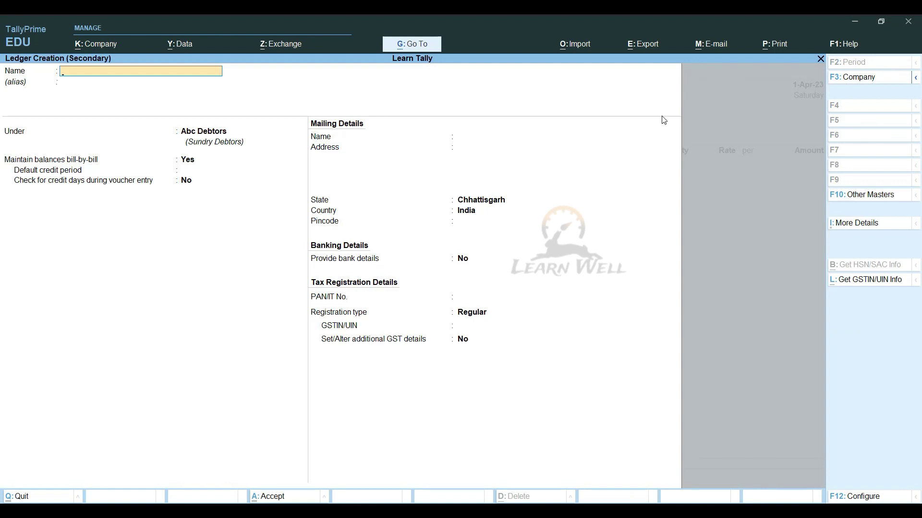
key("Escape")
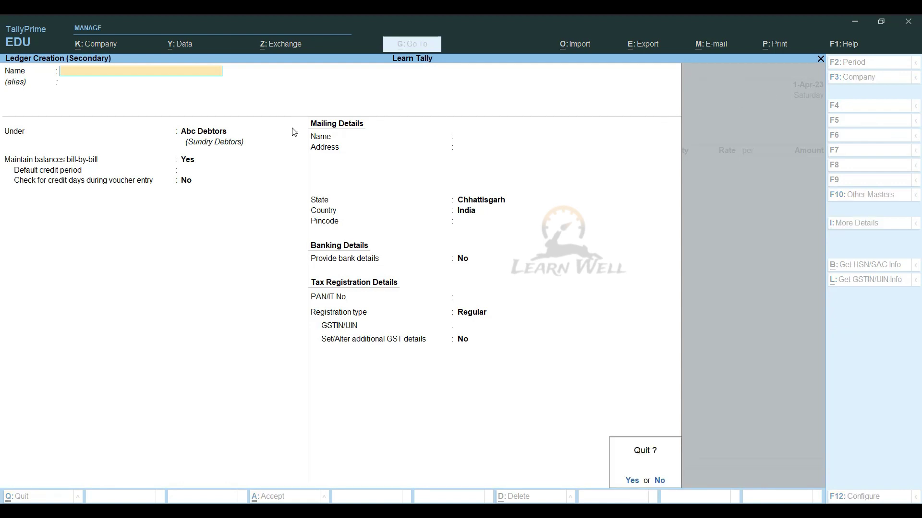
key("y")
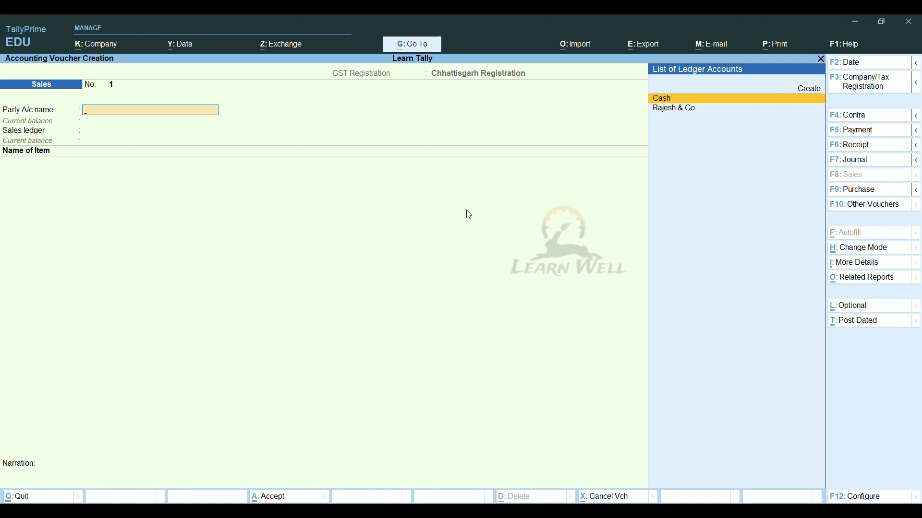
key("alt")
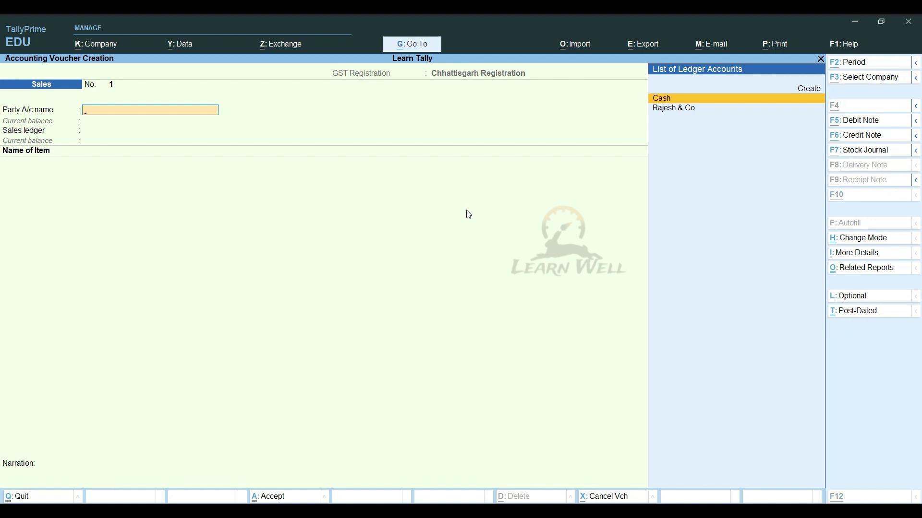
key("alt+c")
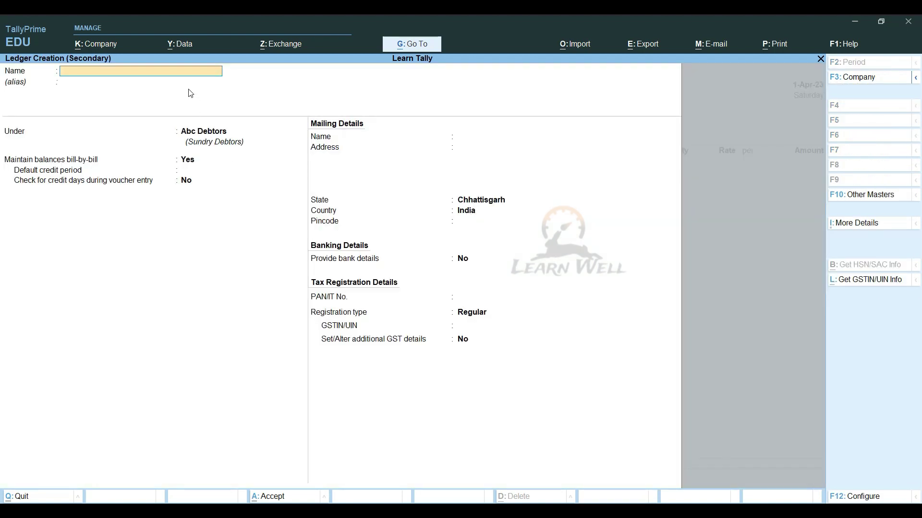
key("Escape")
key("Return")
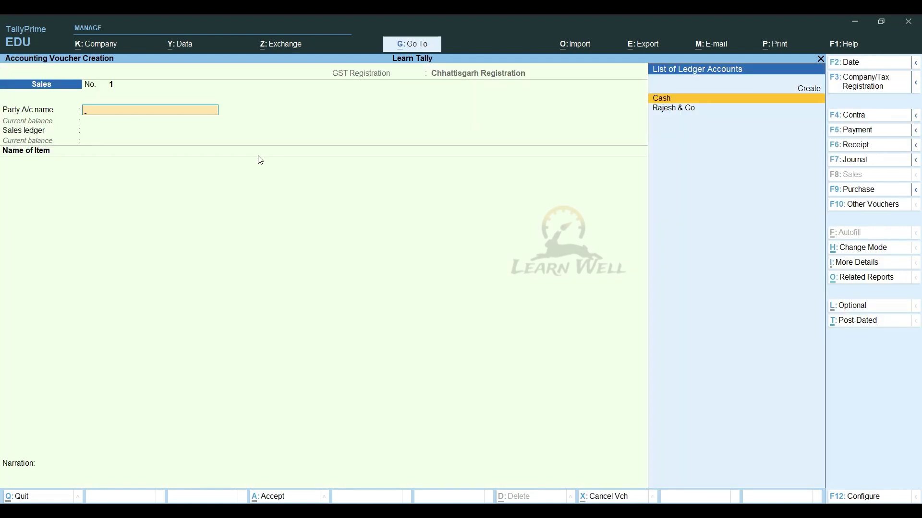
key("alt+c")
type("New Pr")
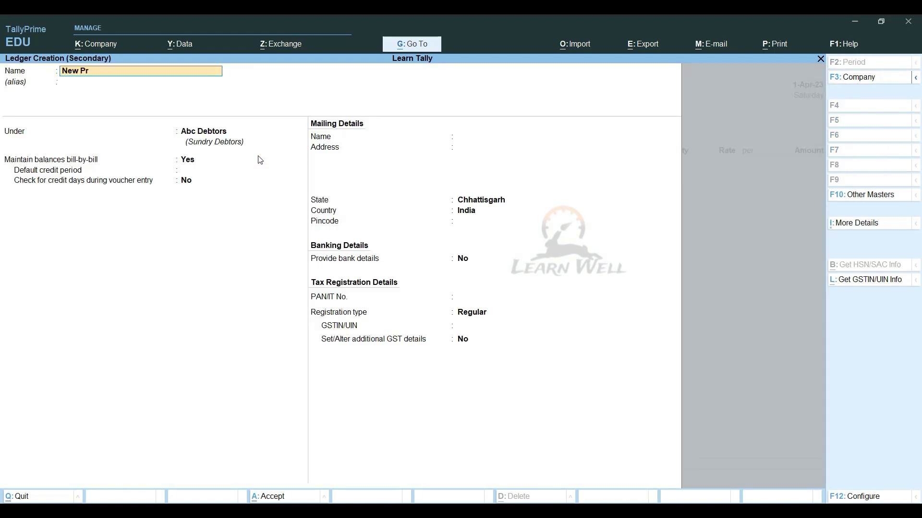
type("t Ltd")
key("Return")
key("Return")
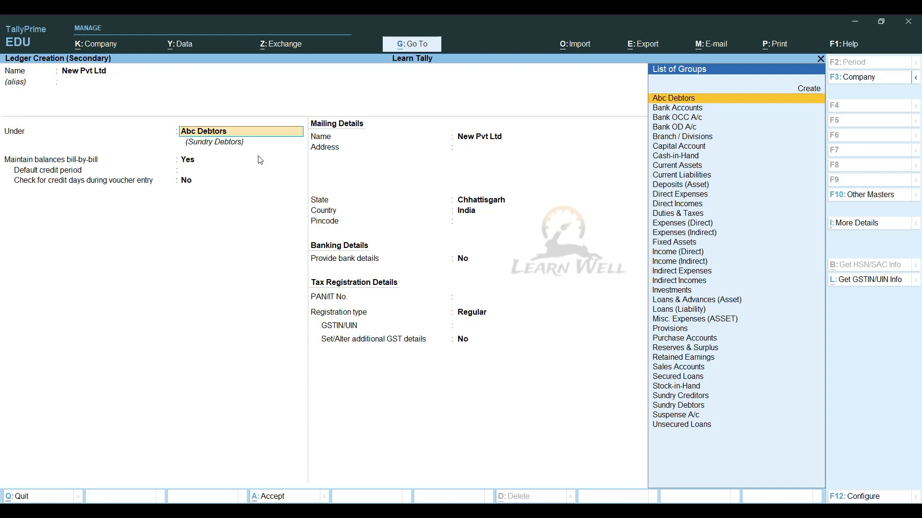
Put New Pvt Ltd under Sundry Debtors with Regular registration and state Chhattisgarh.
type("Sund")
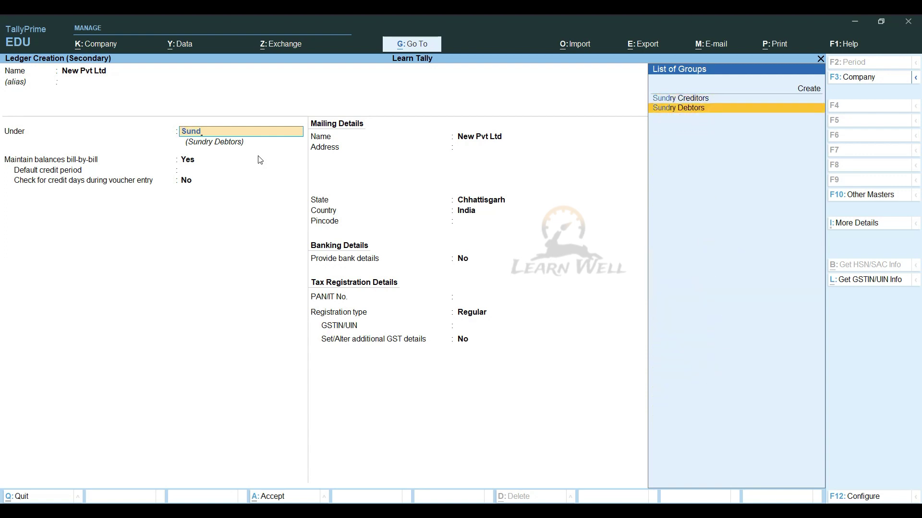
key("Return")
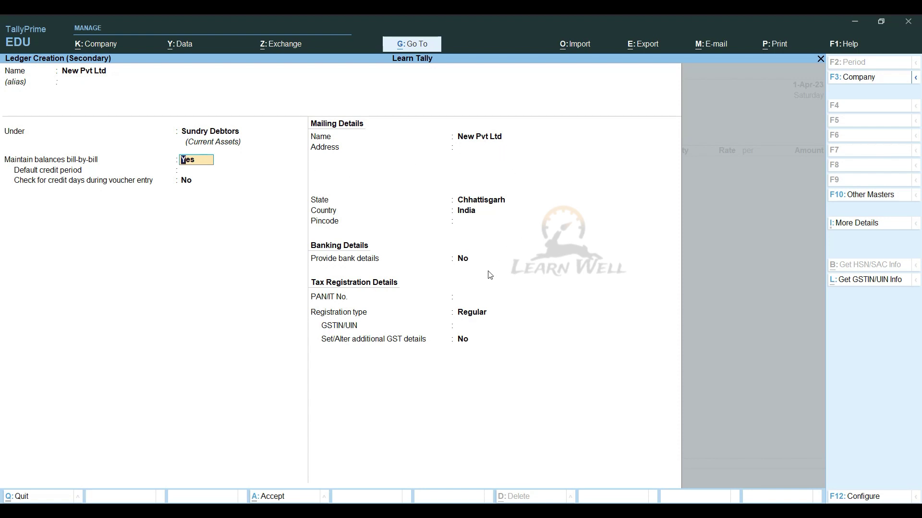
left_click(468, 326)
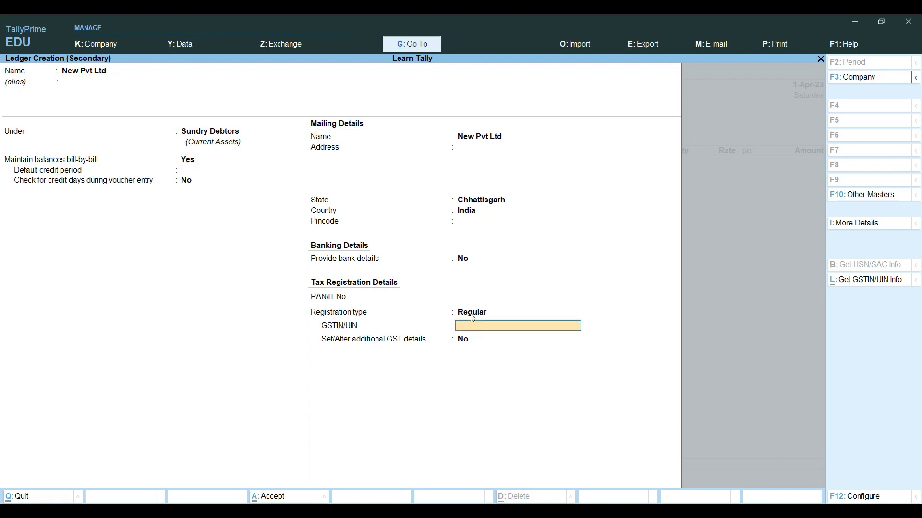
left_click(473, 318)
key("Return")
key("Up")
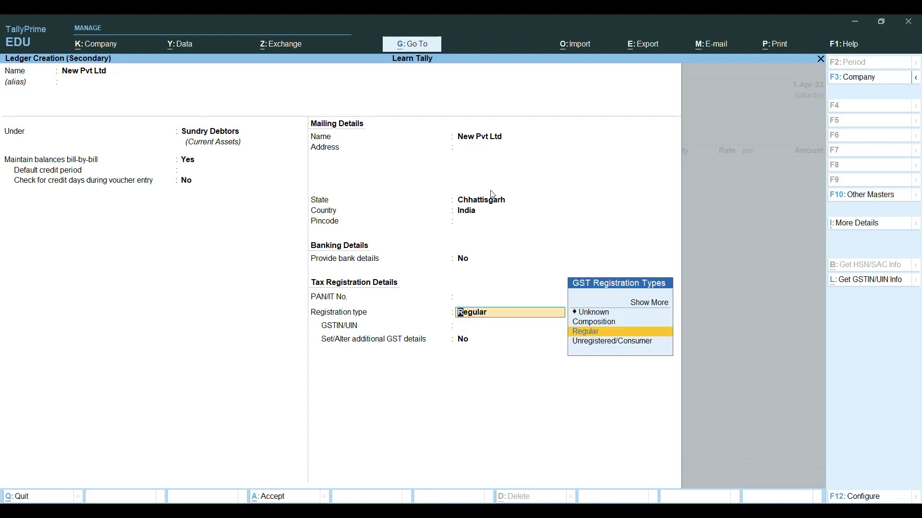
left_click(481, 202)
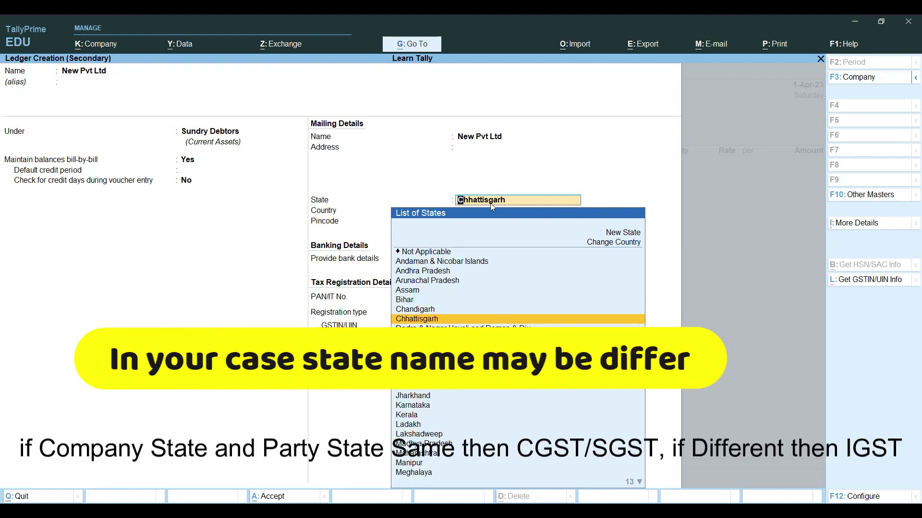
key("Return")
key("Return")
key("Return")
key("Return")
key("Return")
Enter the party's GSTIN/UIN and confirm it.
type("22")
key("BackSpace")
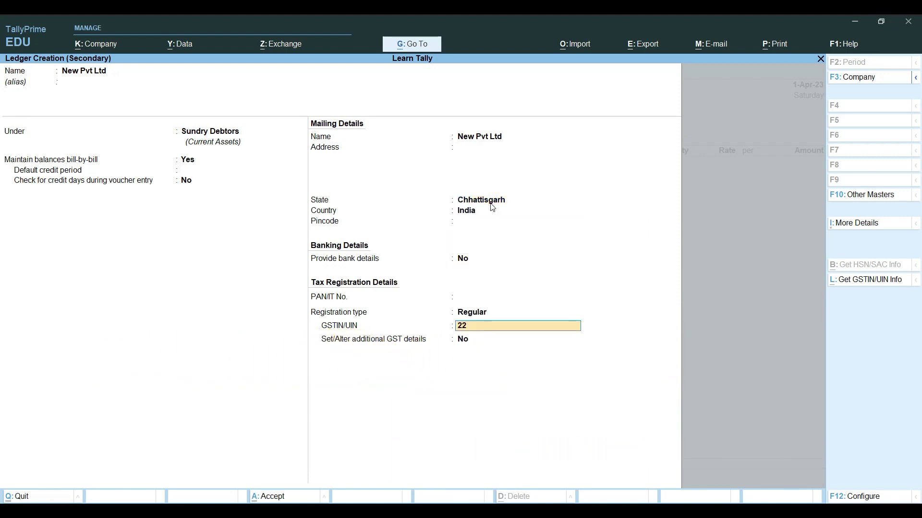
type("ABCPS2211F")
key("Return")
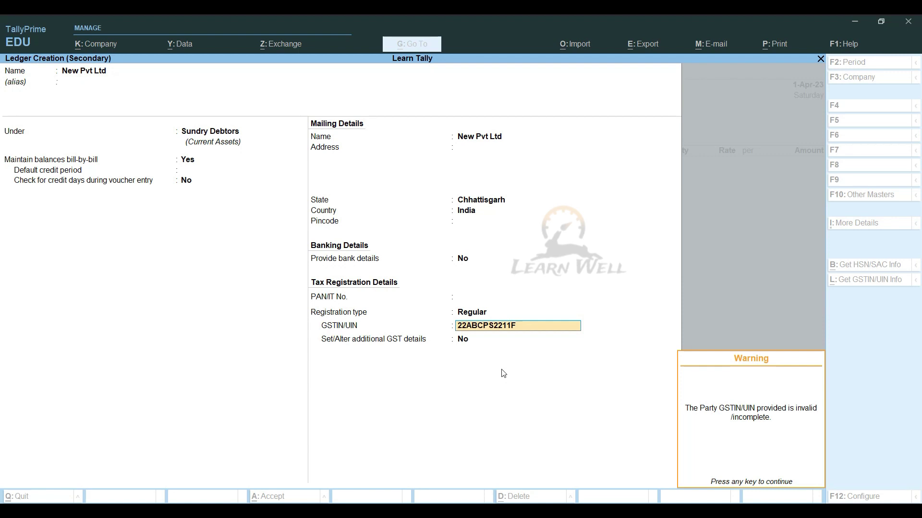
Dismiss the invalid GSTIN warning and set additional GST details to Yes, reviewing Place of Supply.
key("Return")
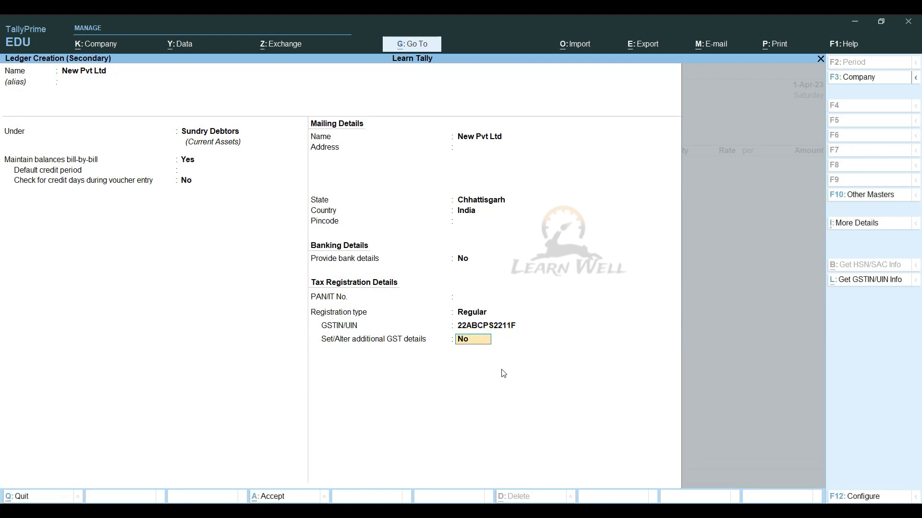
key("Return")
key("Escape")
key("y")
key("Return")
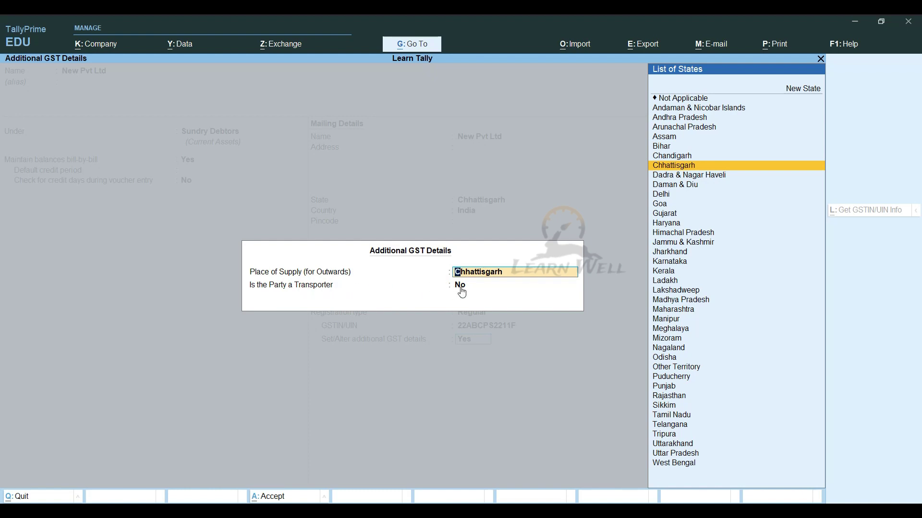
key("BackSpace")
key("Escape")
key("y")
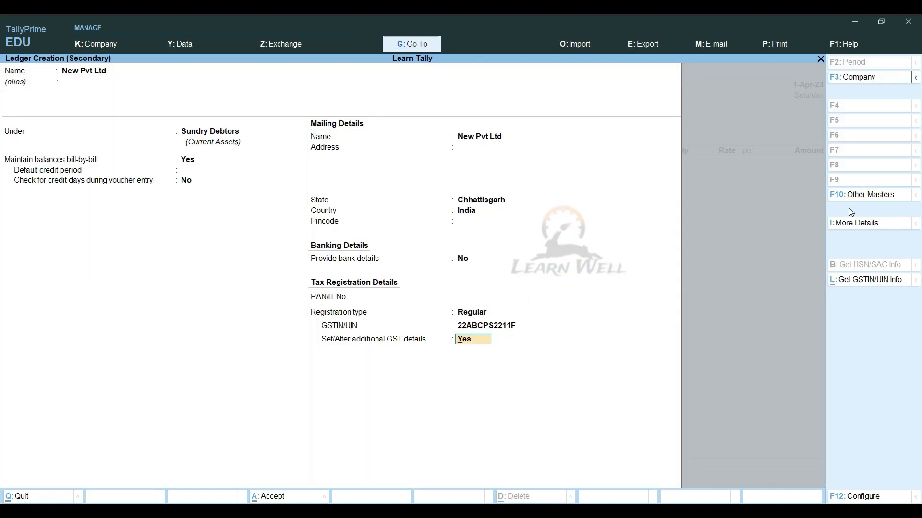
Add a contact person and mobile number under Contact details, then save the ledger.
left_click(856, 225)
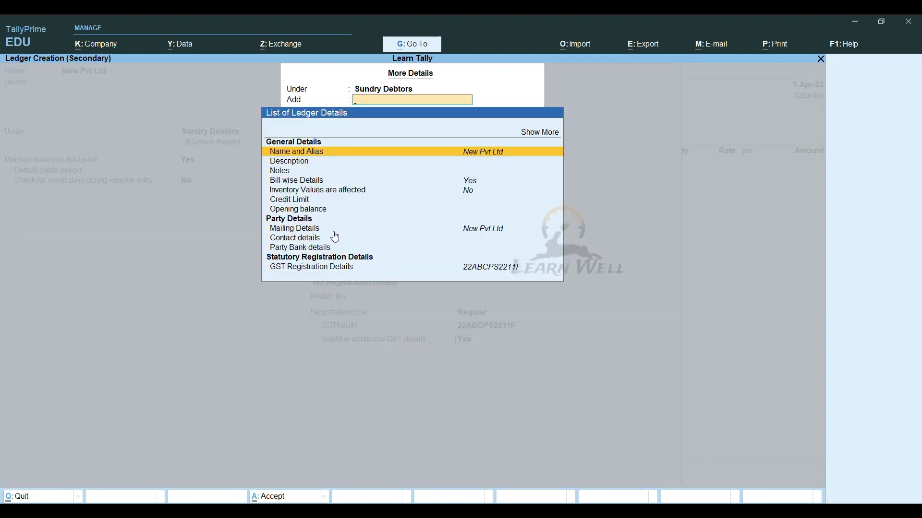
left_click(471, 239)
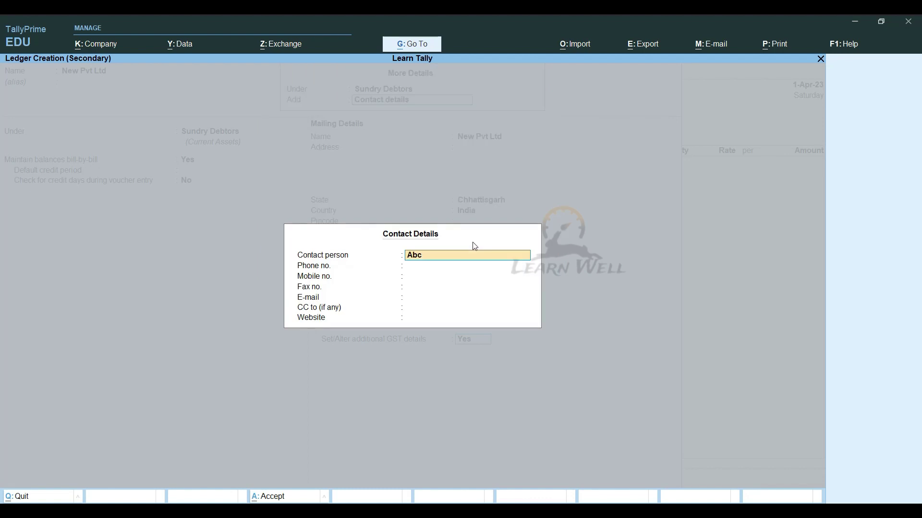
type("Abc")
key("Return")
key("Return")
type("4565")
key("Return")
key("Return")
key("Return")
key("Return")
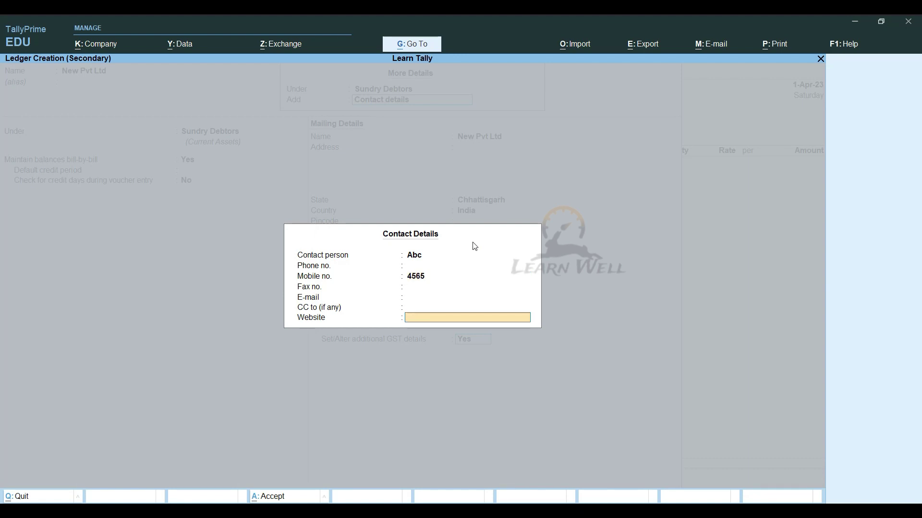
key("Return")
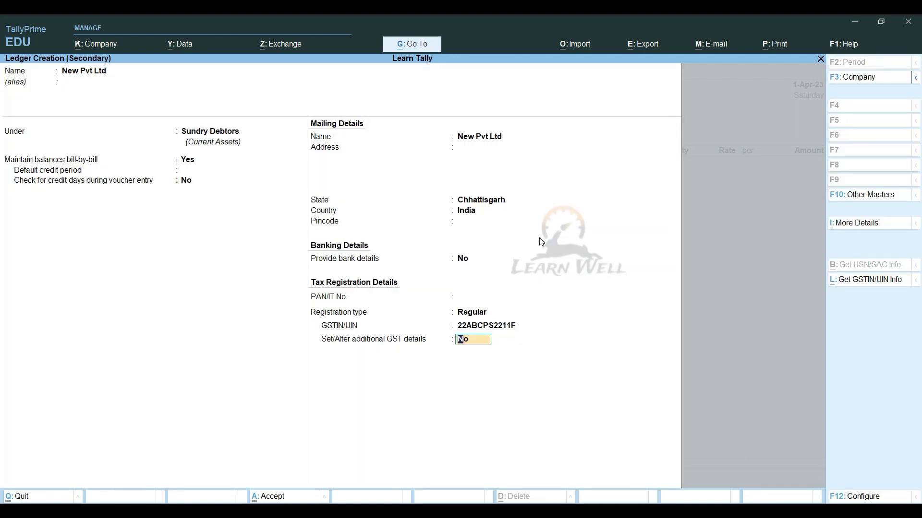
key("Return")
key("Return")
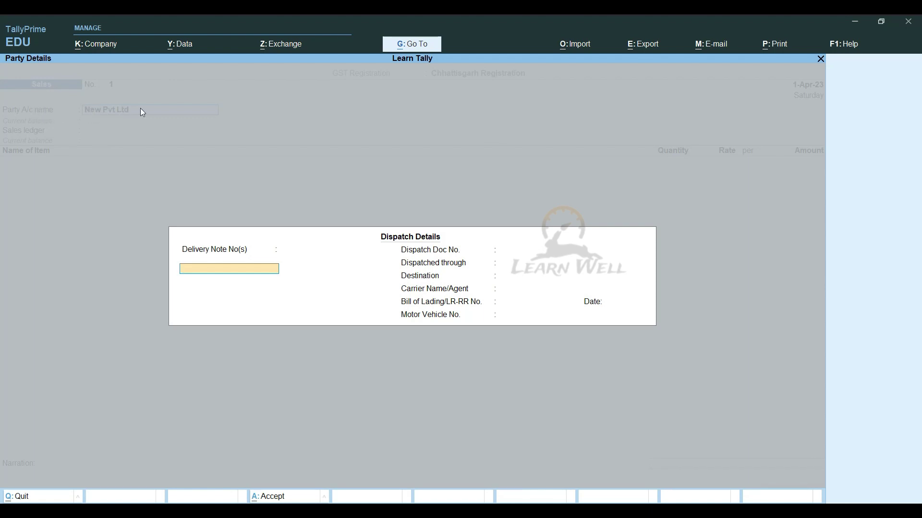
Leave delivery note, destination, carrier and bill of lading fields in Dispatch Details blank.
key("Return")
key("Return")
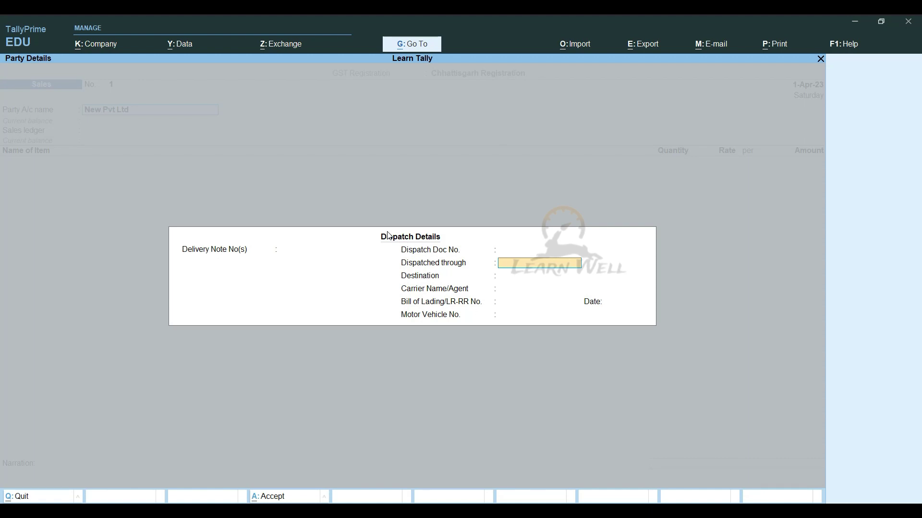
left_click(497, 275)
key("Return")
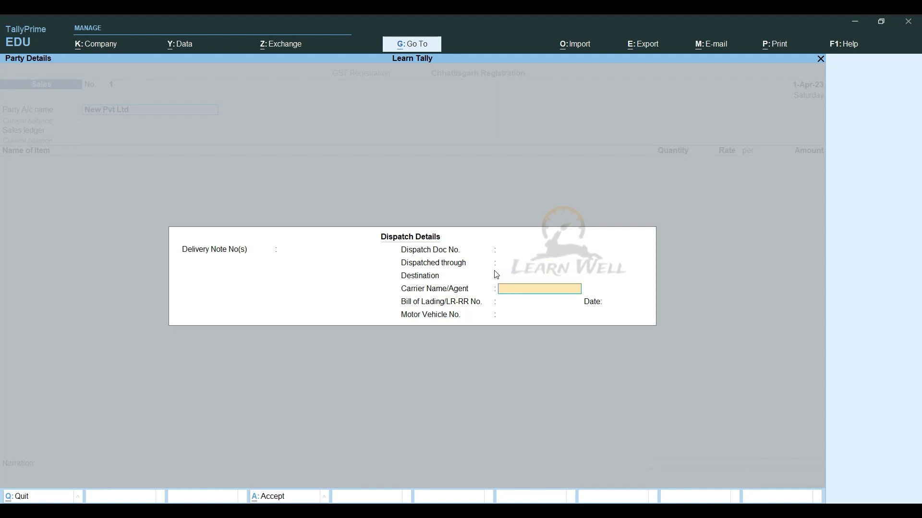
key("Return")
key("Return")
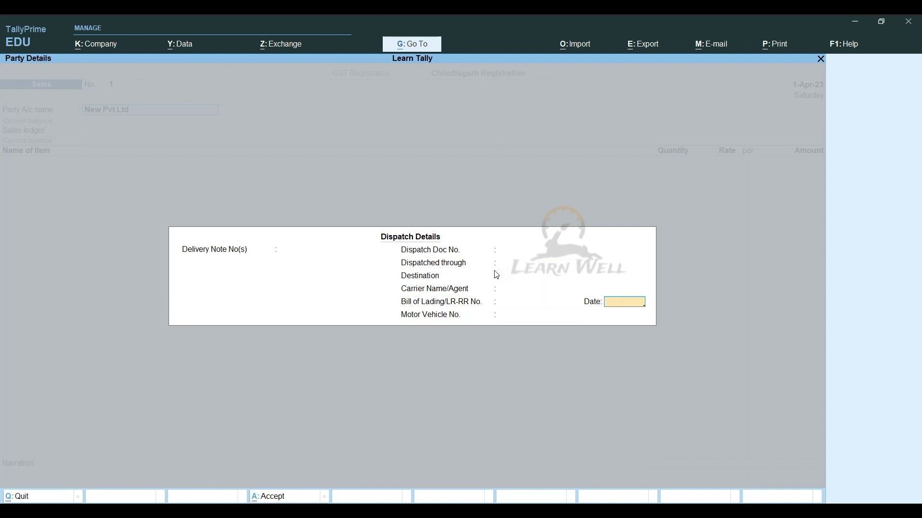
key("Return")
key("Return")
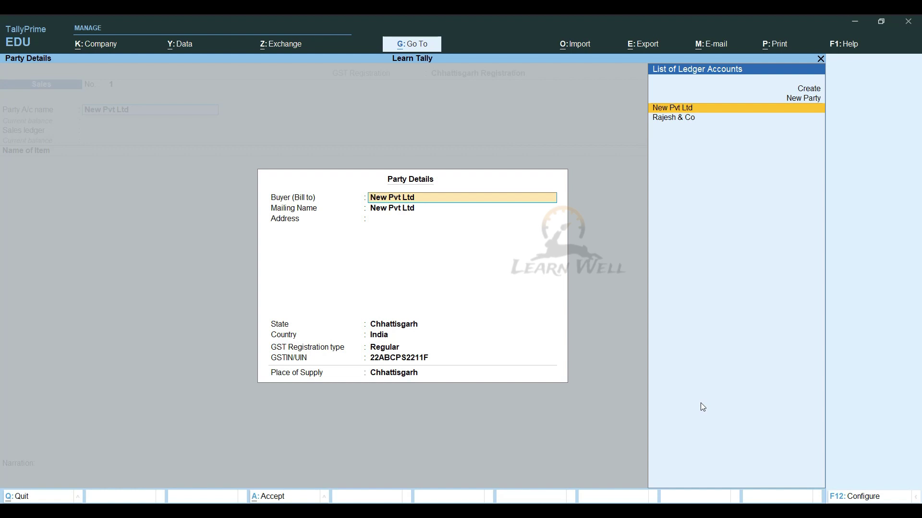
In Party Details configuration, set separate Buyer and Consignee details and Pincode to Yes.
key("F12")
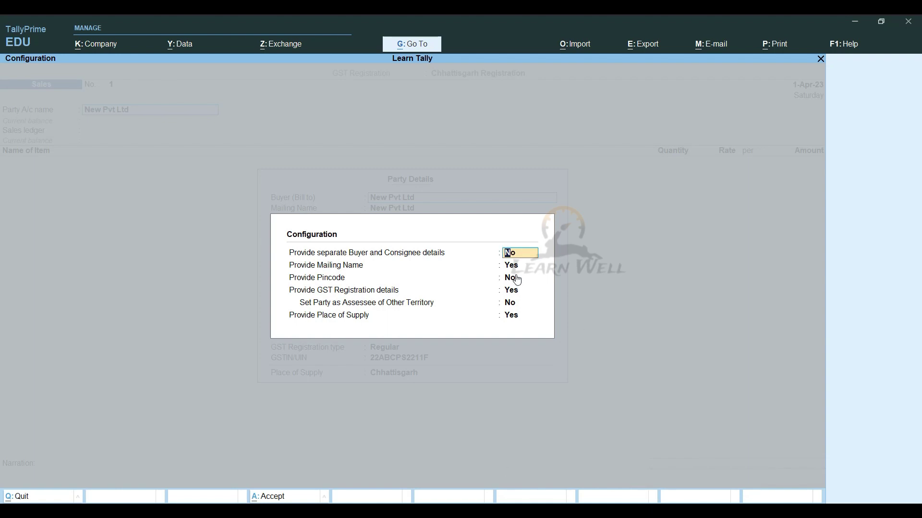
type("y")
key("Return")
key("Return")
type("y")
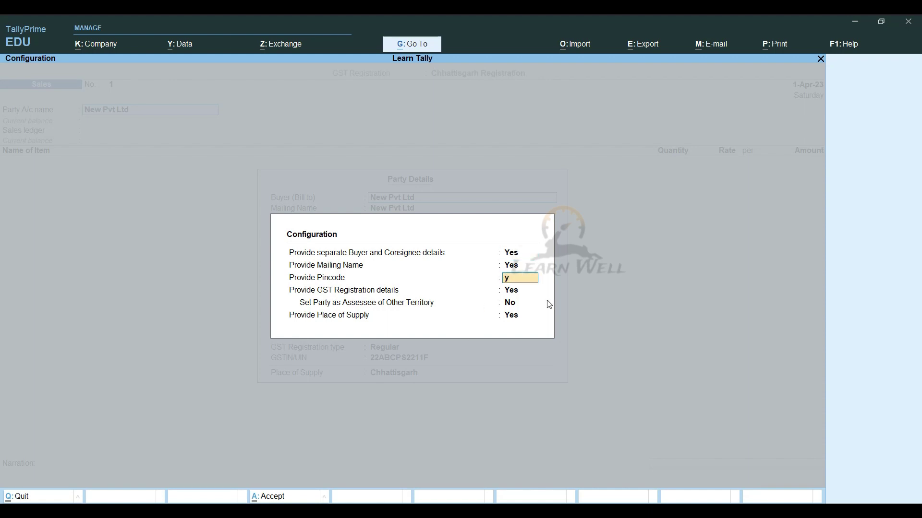
key("Return")
key("Return")
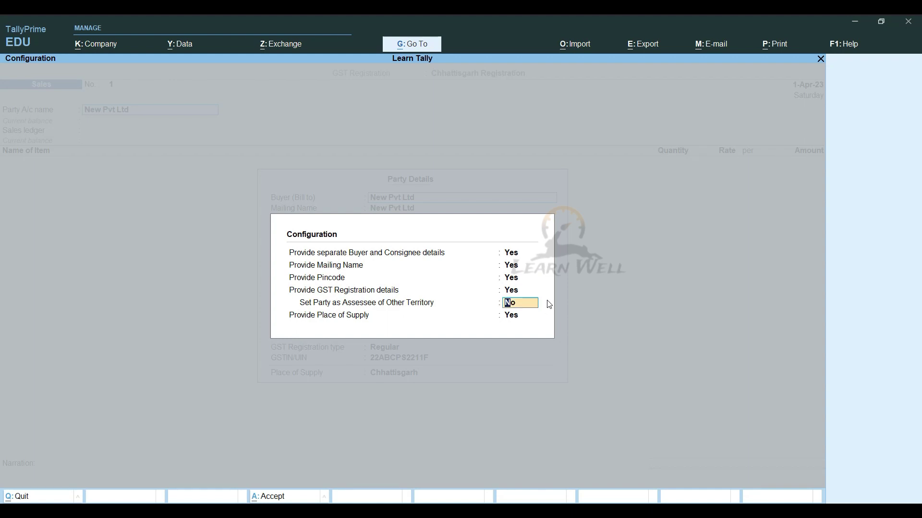
key("Return")
key("Return")
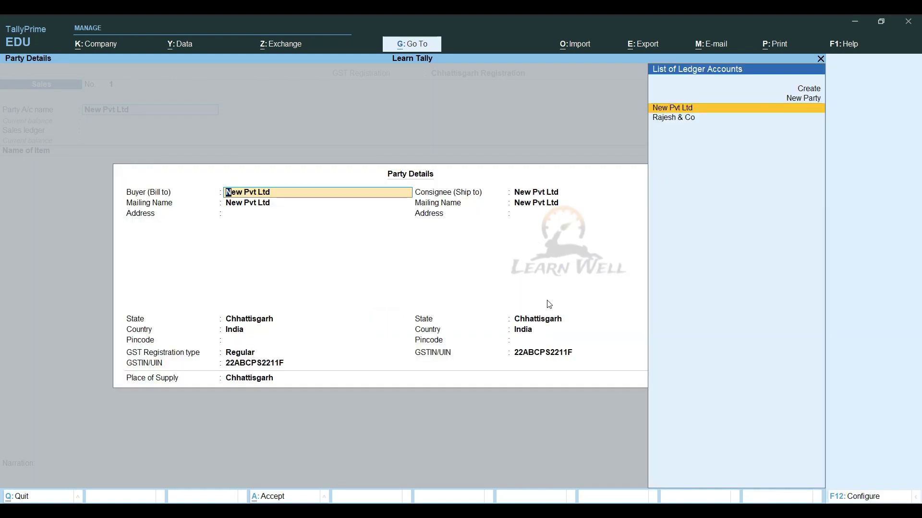
Accept New Pvt Ltd's buyer name, address, state and pincode details.
key("Return")
key("Return")
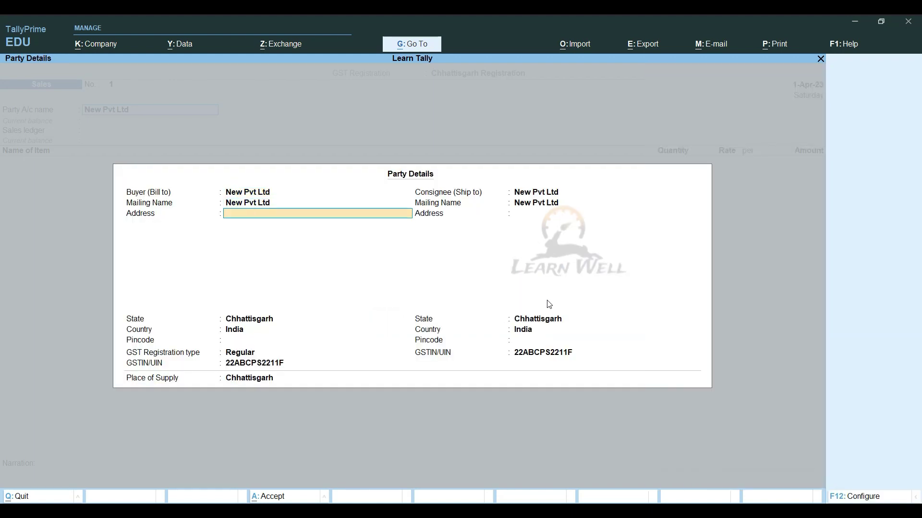
key("Return")
key("Return")
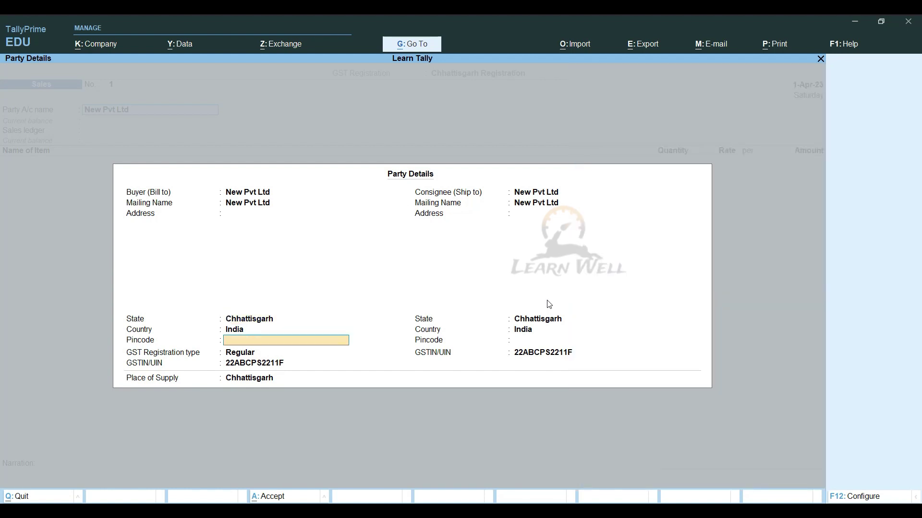
key("Return")
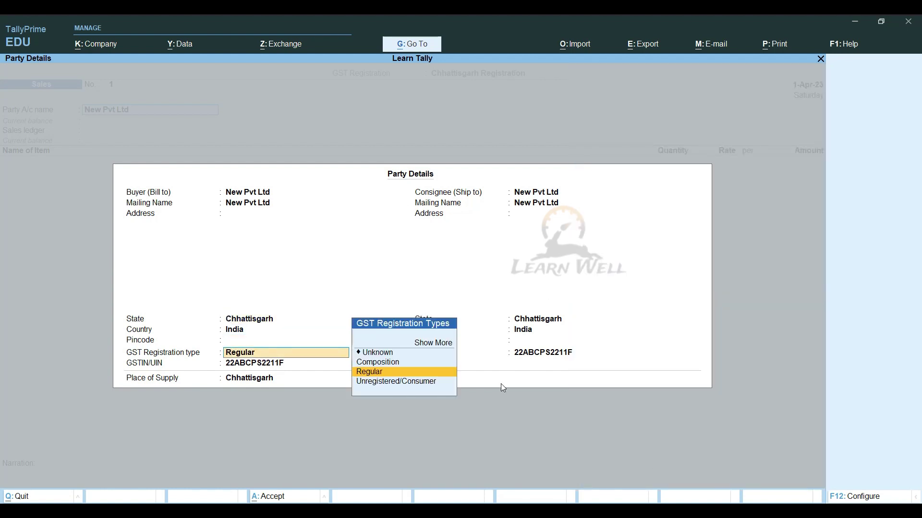
key("Return")
key("Return")
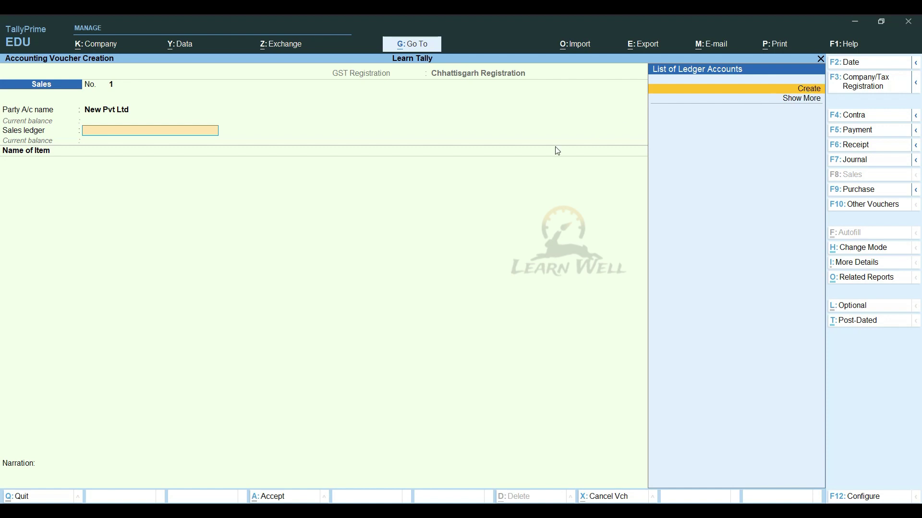
Start a new ledger named Sales Accounts under the Sales Accounts group.
key("ctrl")
key("alt+c")
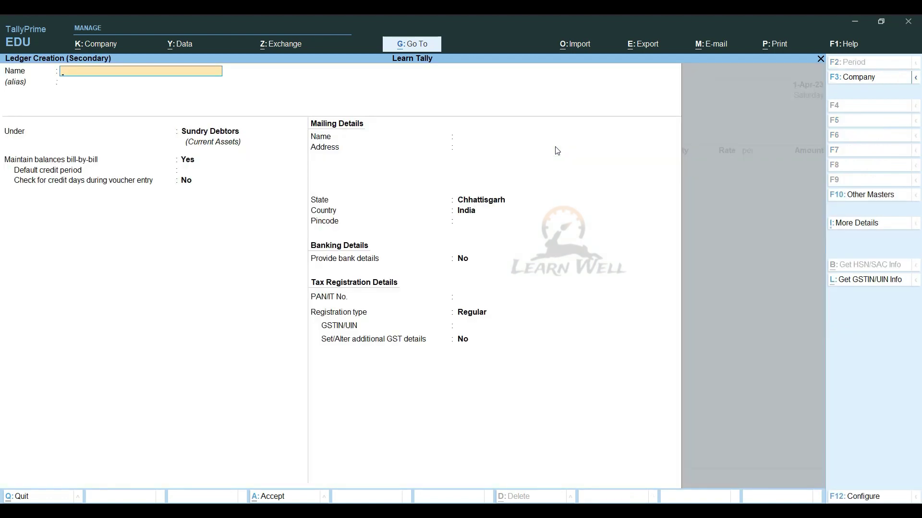
type("Sa")
key("Return")
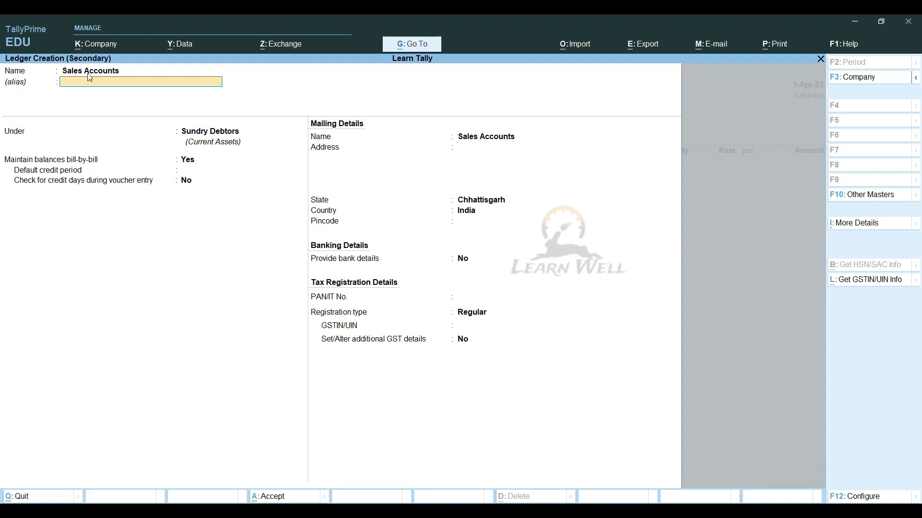
key("Return")
type("Sales")
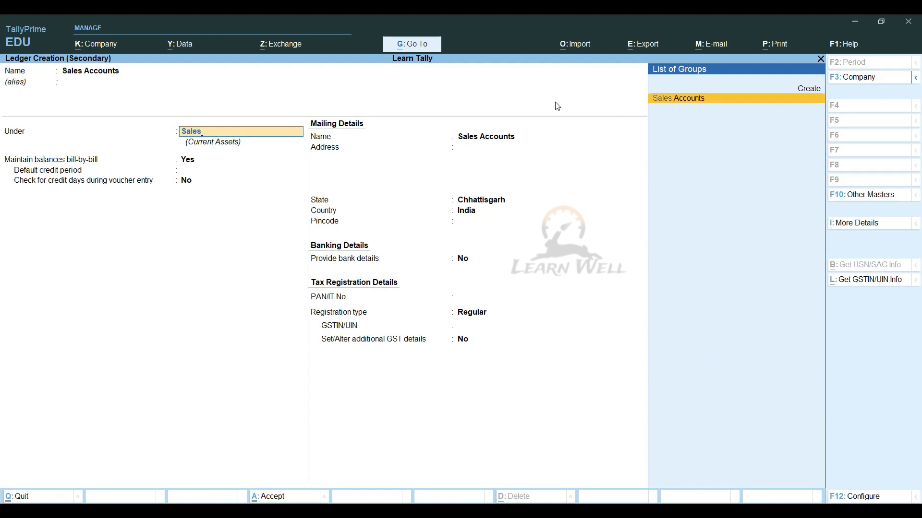
left_click(681, 100)
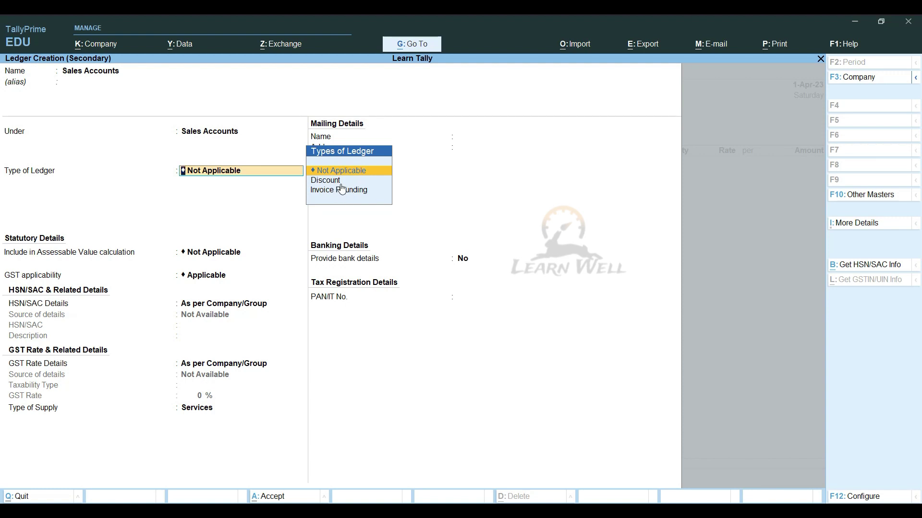
Keep the ledger GST-applicable with HSN details from company, save it, and select it on the voucher.
key("Return")
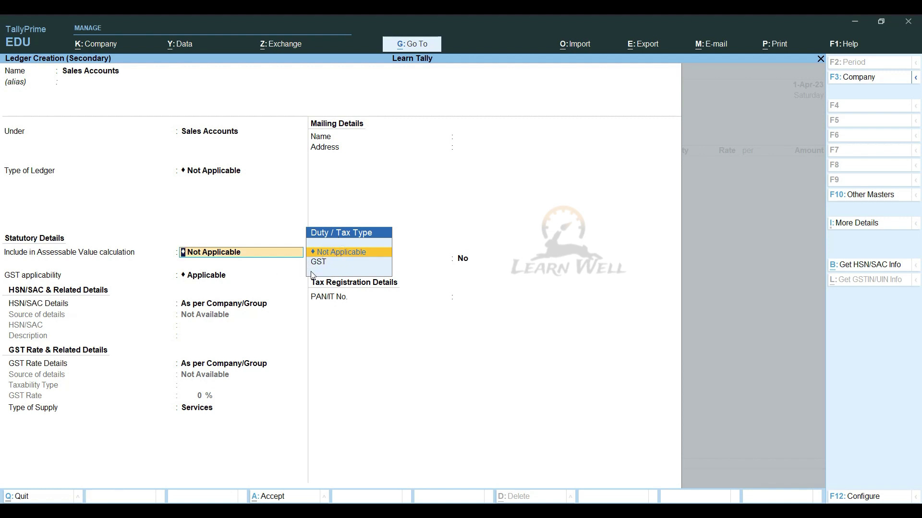
key("Return")
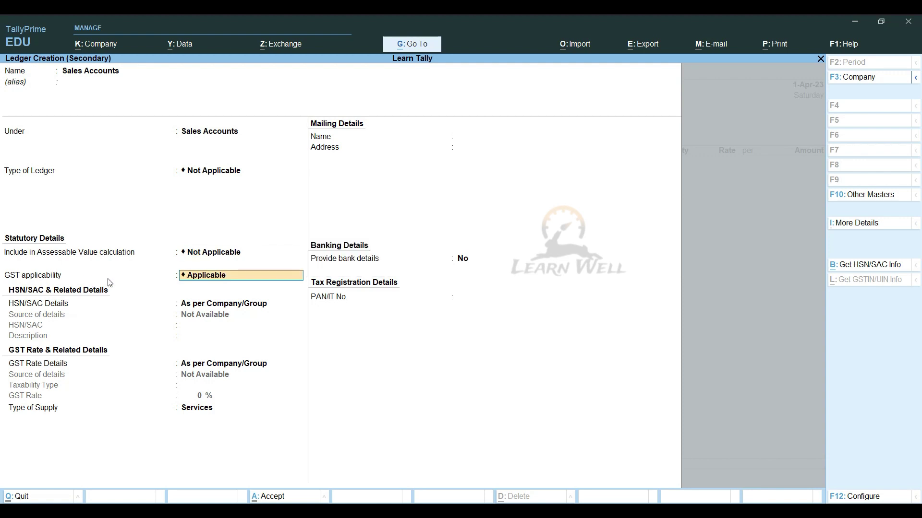
key("Return")
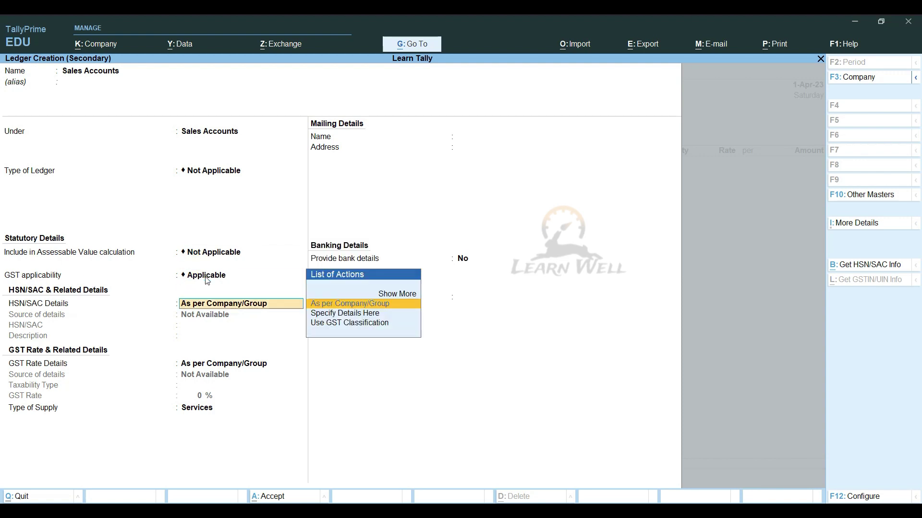
key("Down")
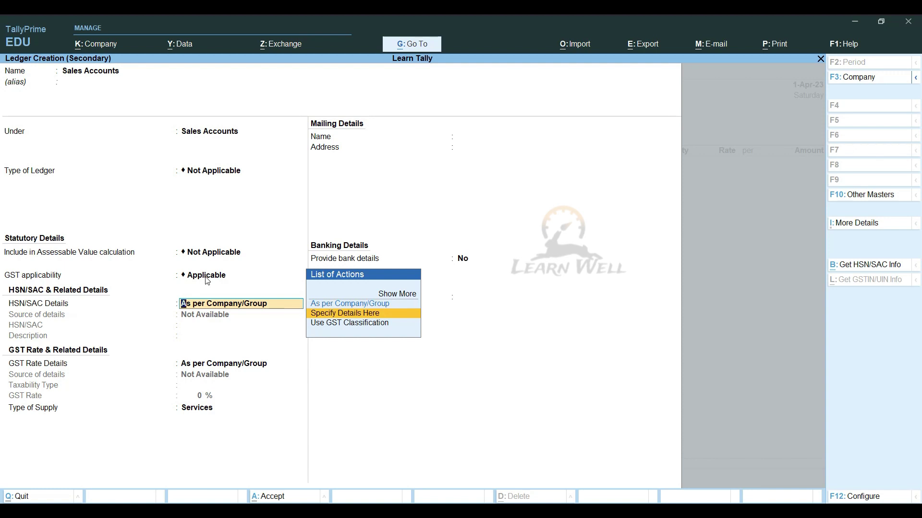
key("Up")
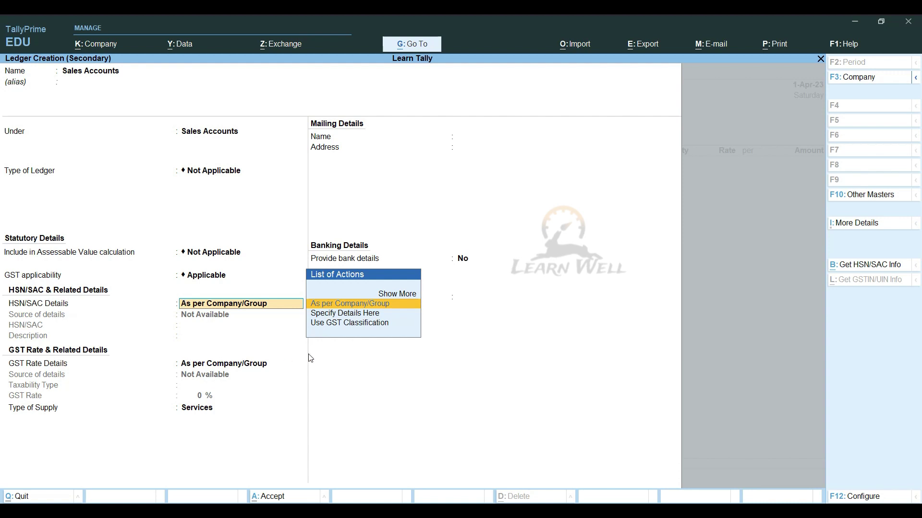
key("ctrl")
key("Return")
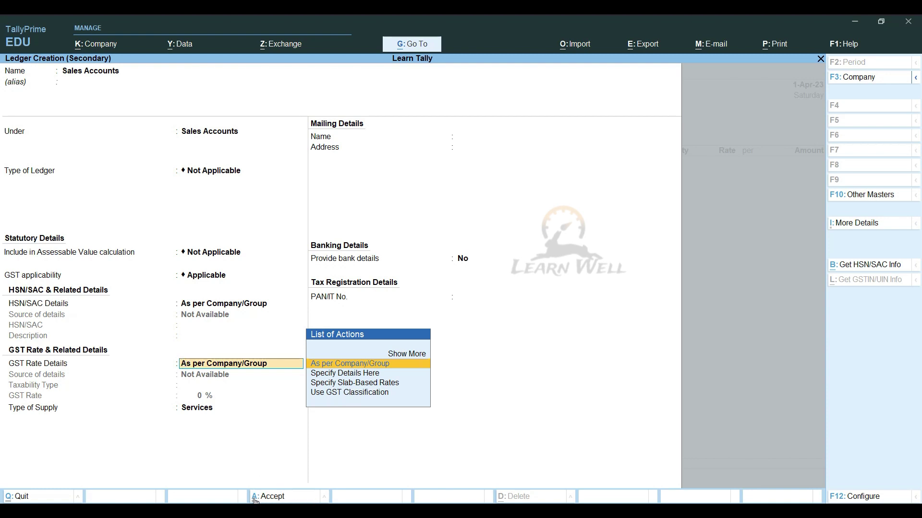
key("ctrl+a")
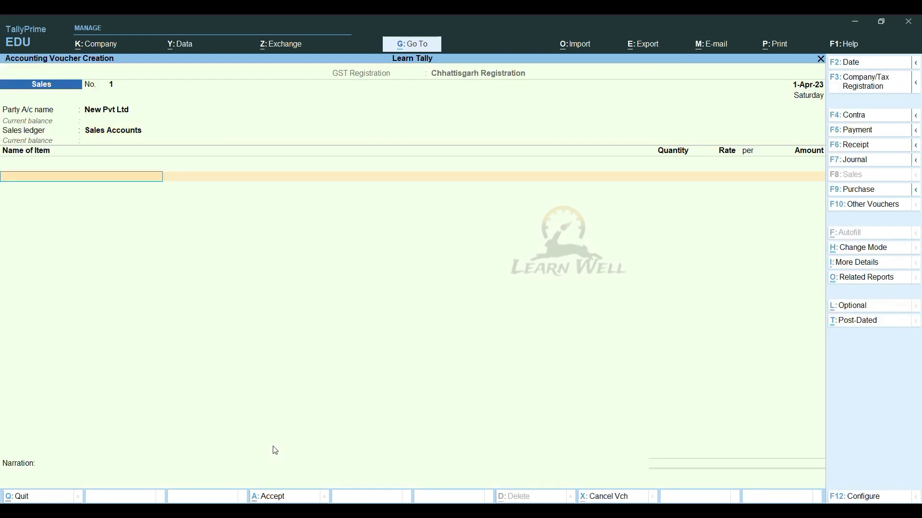
left_click(128, 131)
Begin a new stock item named Abc Item and start a stock group from its Under field.
key("Return")
key("alt+c")
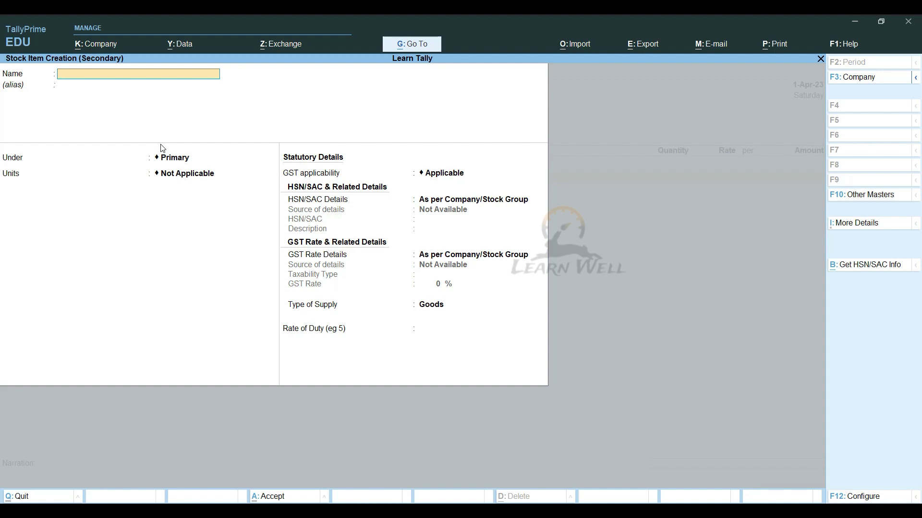
key("Escape")
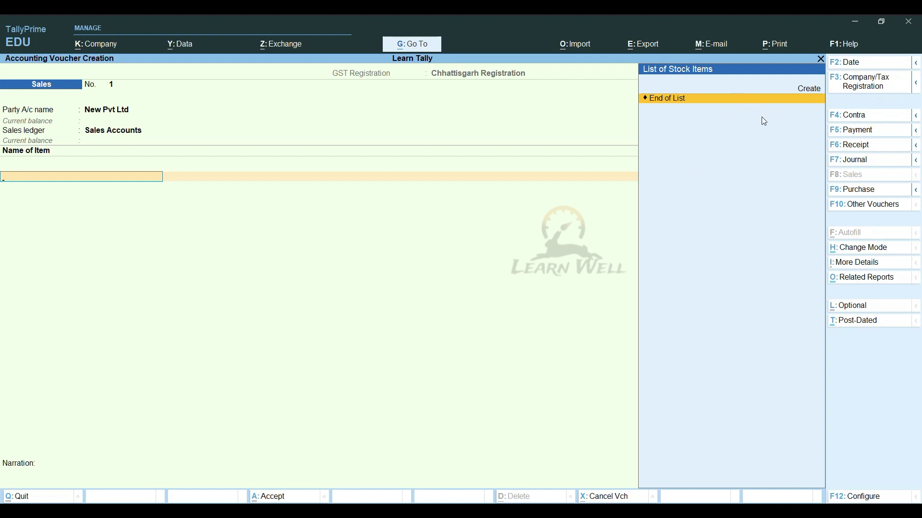
key("alt+c")
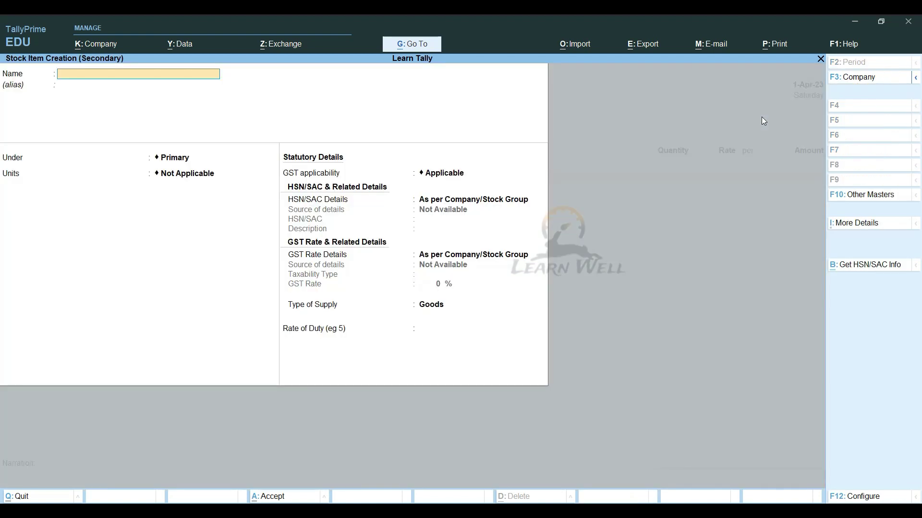
type("Abc Item")
key("Return")
key("Return")
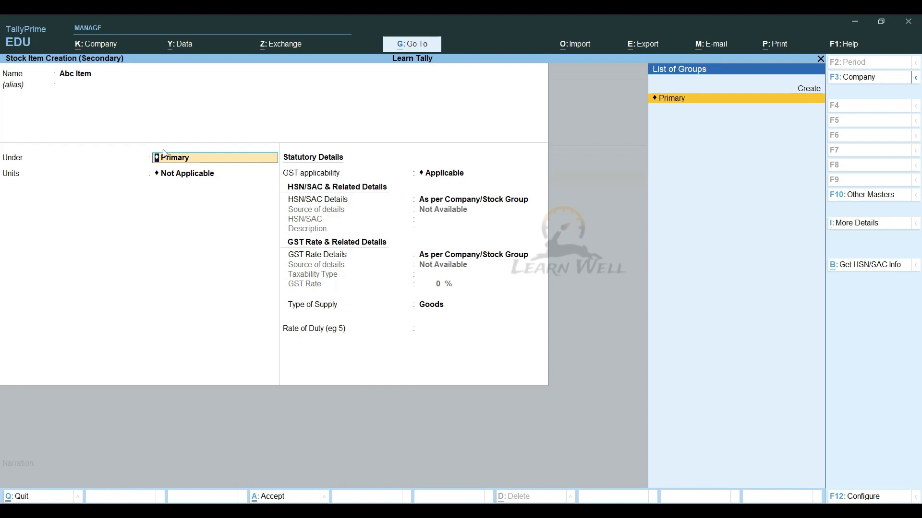
key("alt+c")
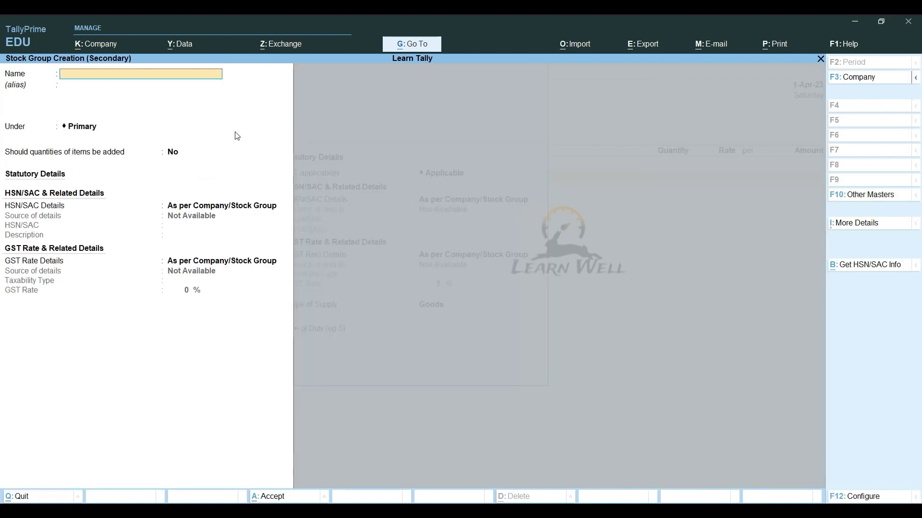
Create the Tyre stock group under Primary and assign Abc Item to it.
type("Tyre")
key("Return")
key("Return")
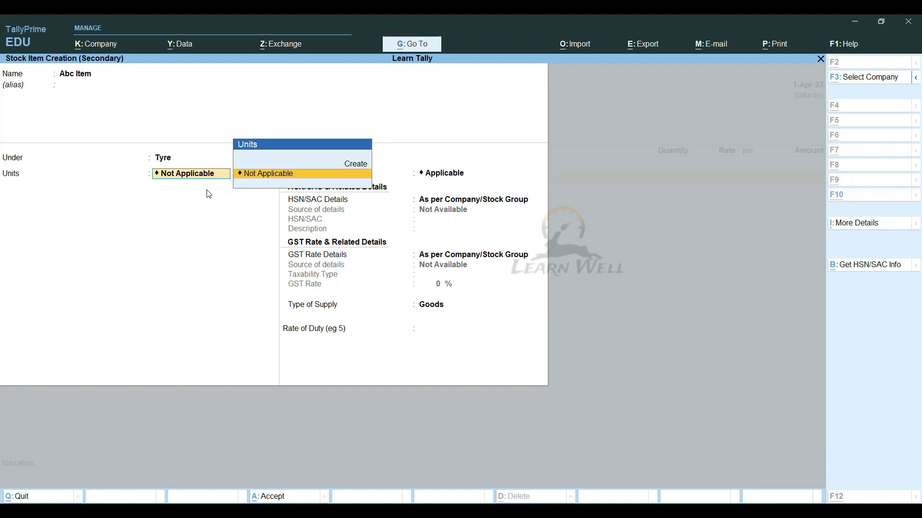
key("alt+c")
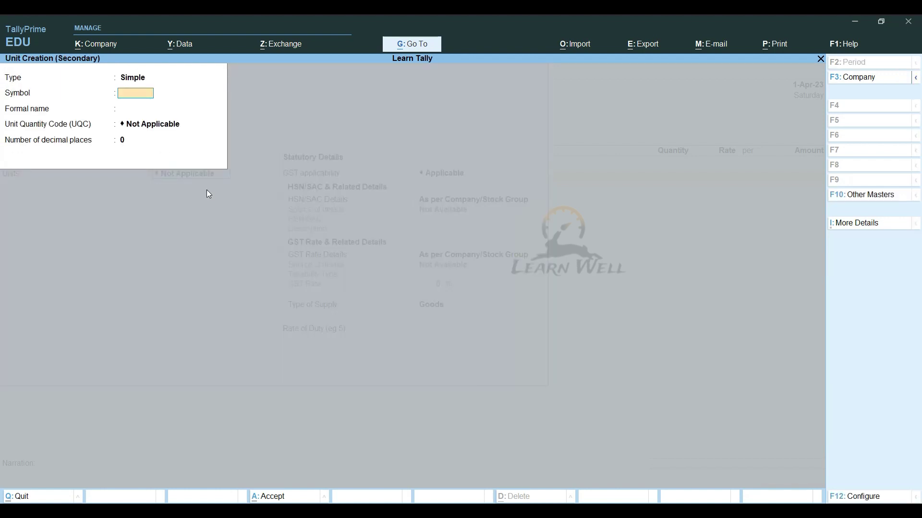
Create unit pcs with formal name Peices, UQC PCS-PIECES and 3 decimal places.
type("pcs")
key("Return")
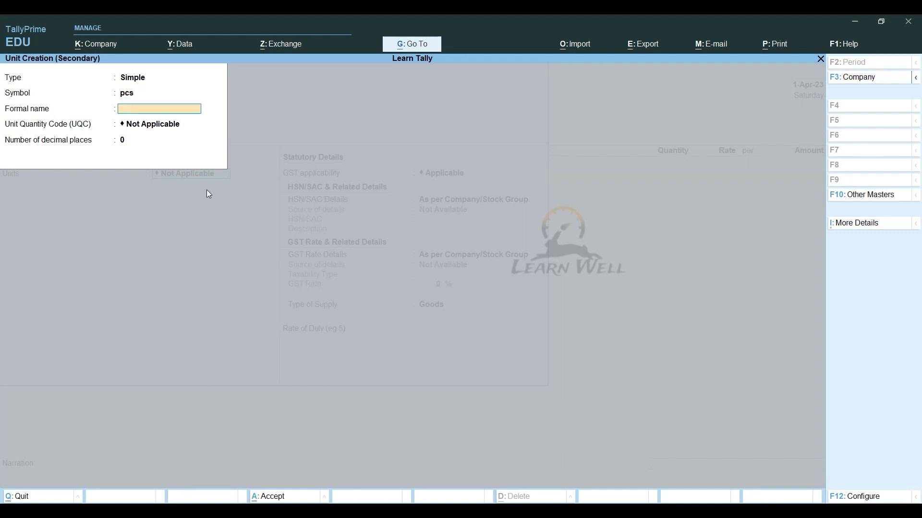
type("Peices")
key("Return")
type("p")
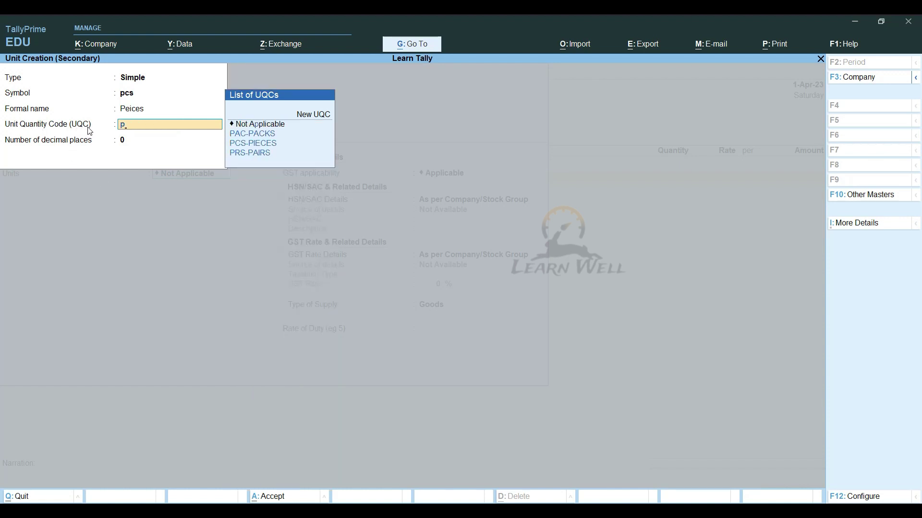
left_click(263, 144)
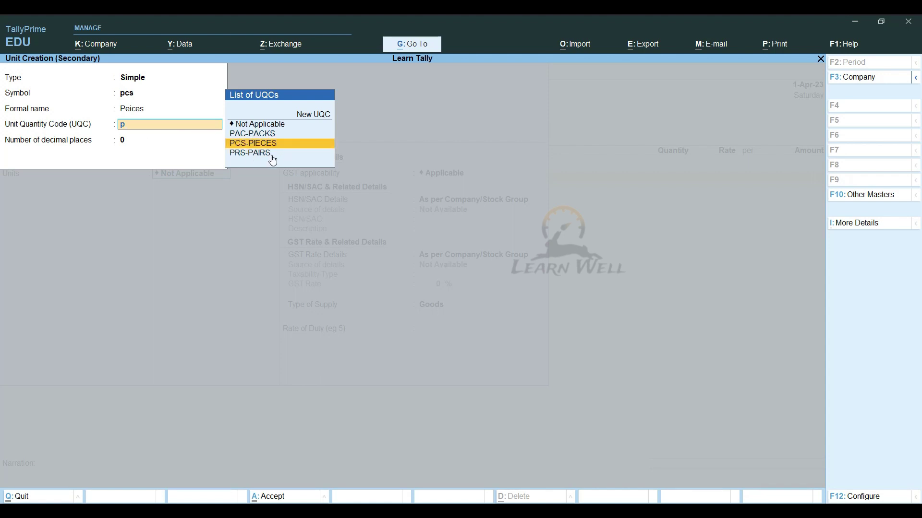
key("Return")
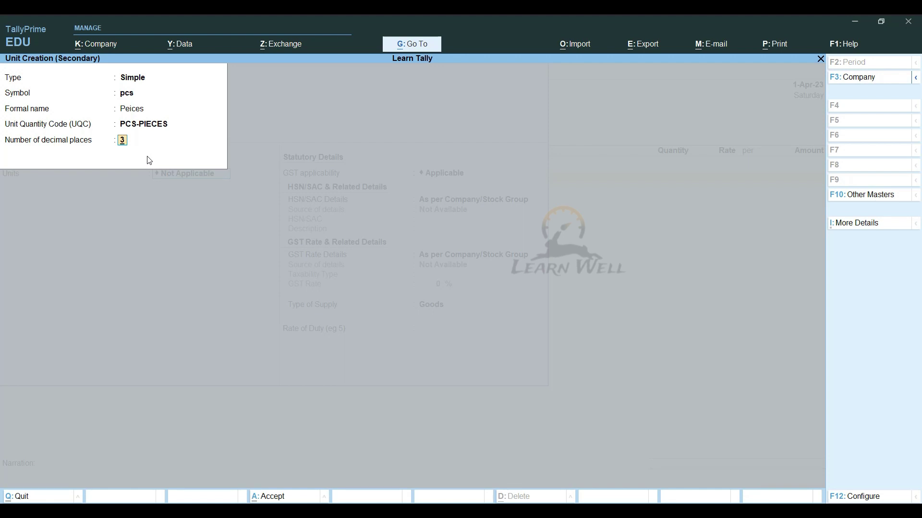
key("Return")
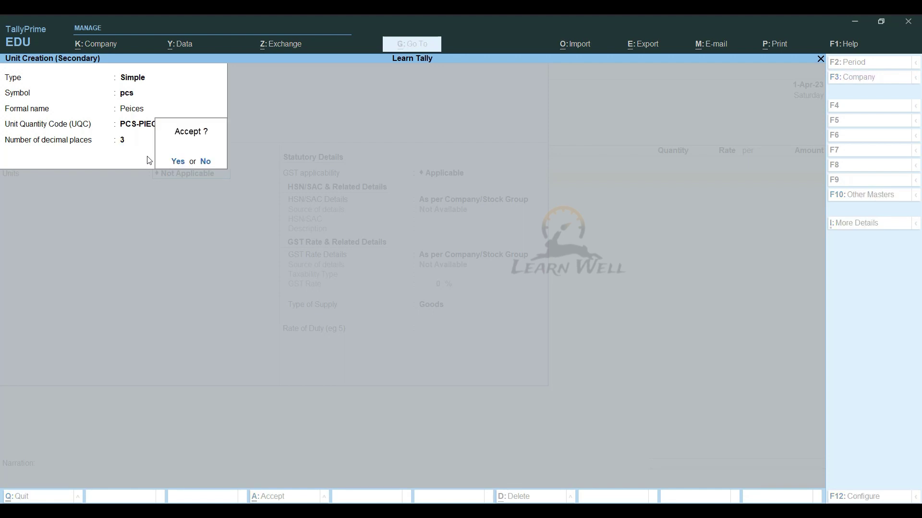
key("Return")
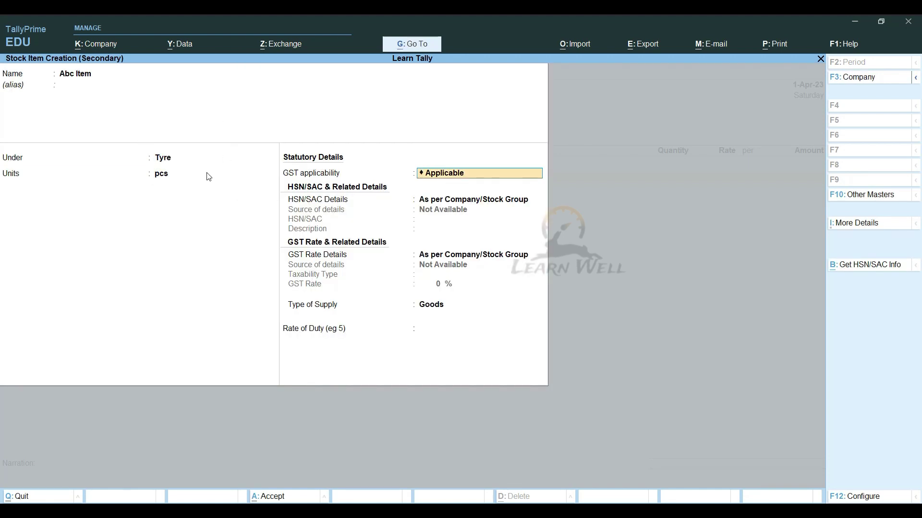
Reopen the pcs unit for alteration and quit without saving changes.
left_click(147, 174)
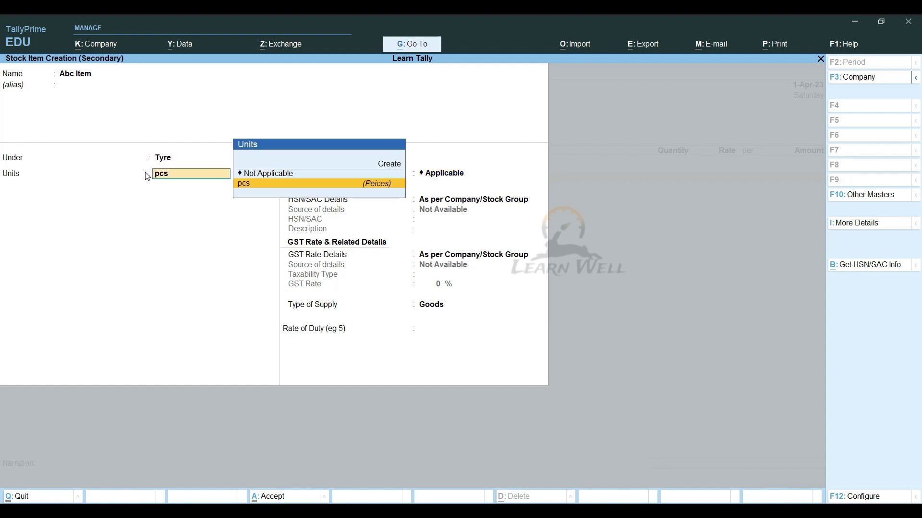
key("ctrl+Return")
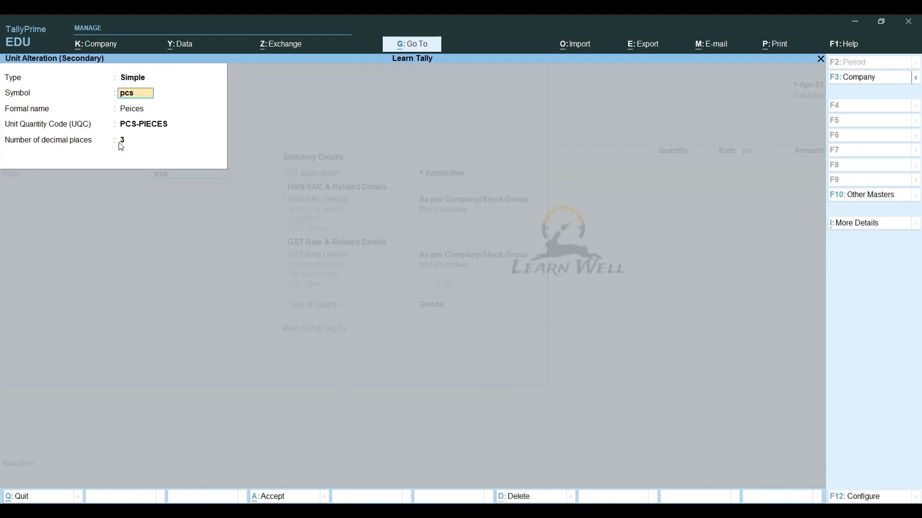
left_click(122, 141)
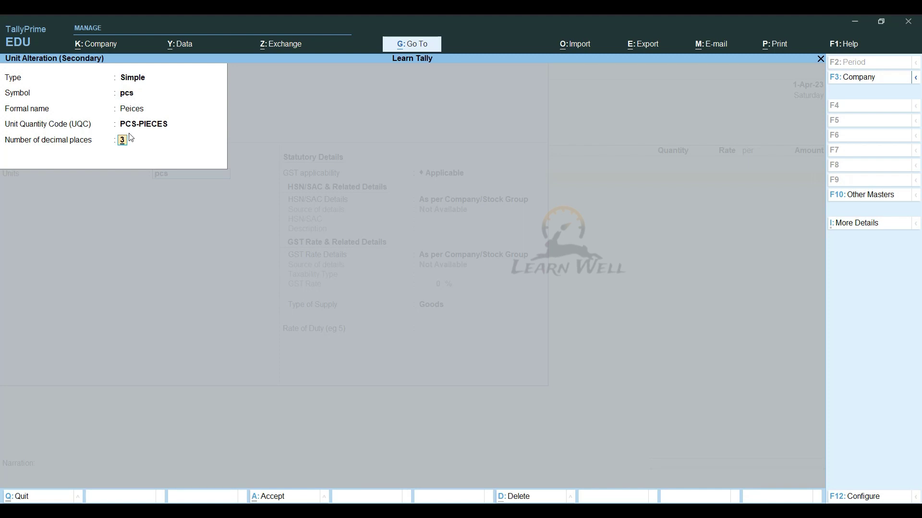
key("BackSpace")
key("Escape")
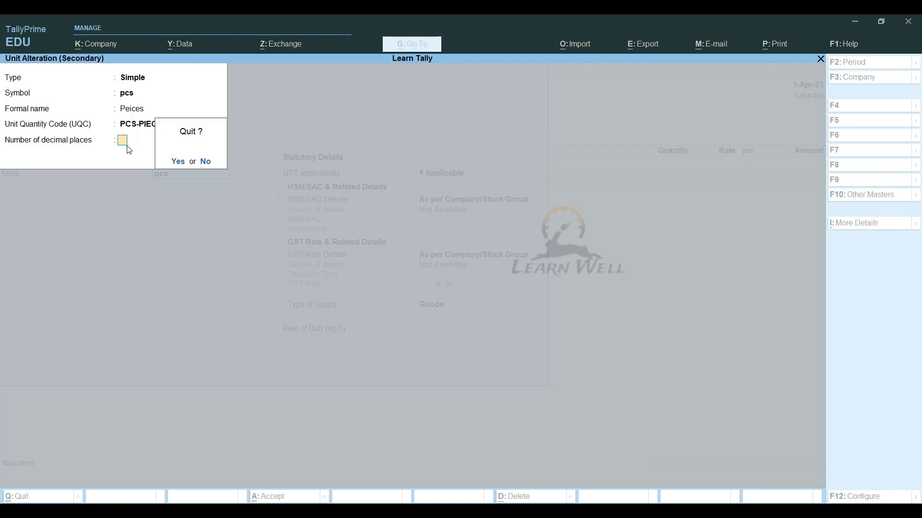
key("Return")
key("Return")
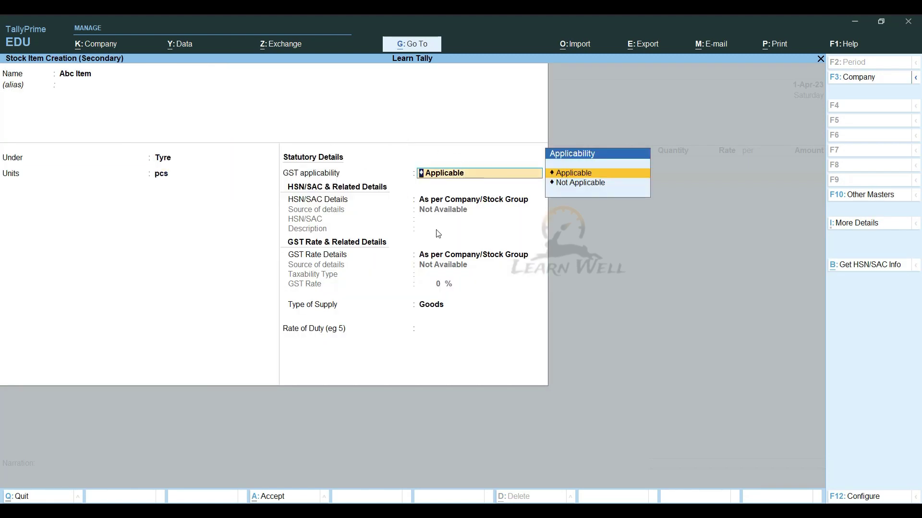
Keep GST applicable on Abc Item and specify HSN/SAC code 456565.
left_click(621, 172)
key("Down")
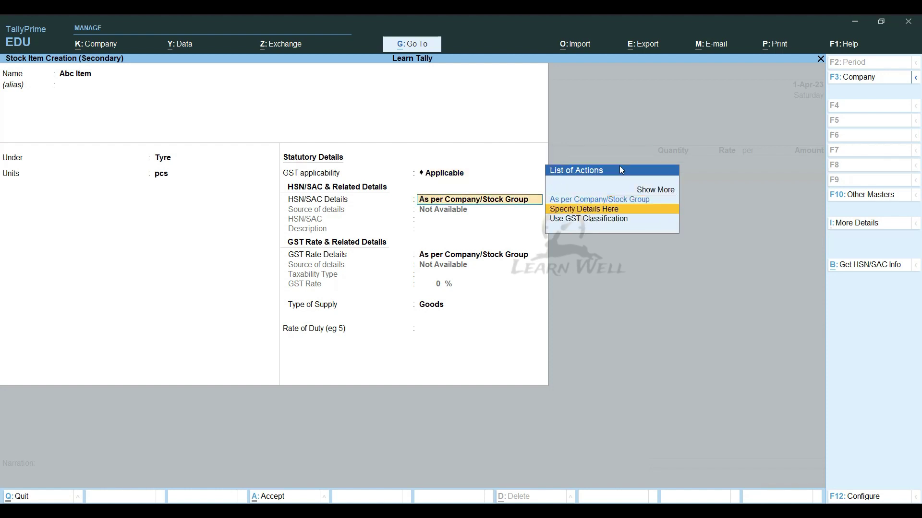
key("Return")
type("456565")
key("Return")
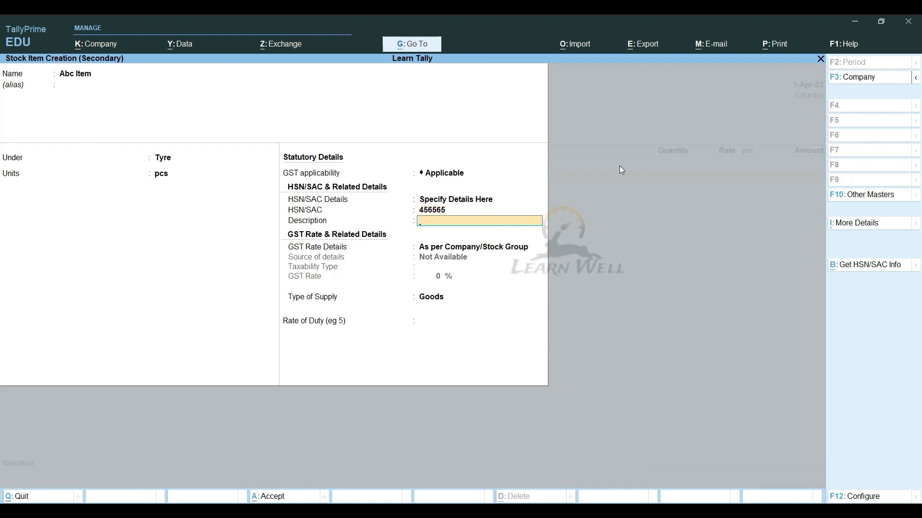
key("Return")
Specify Abc Item's GST rate details as Taxable, 18%, supply type Goods, and finish the item.
key("Down")
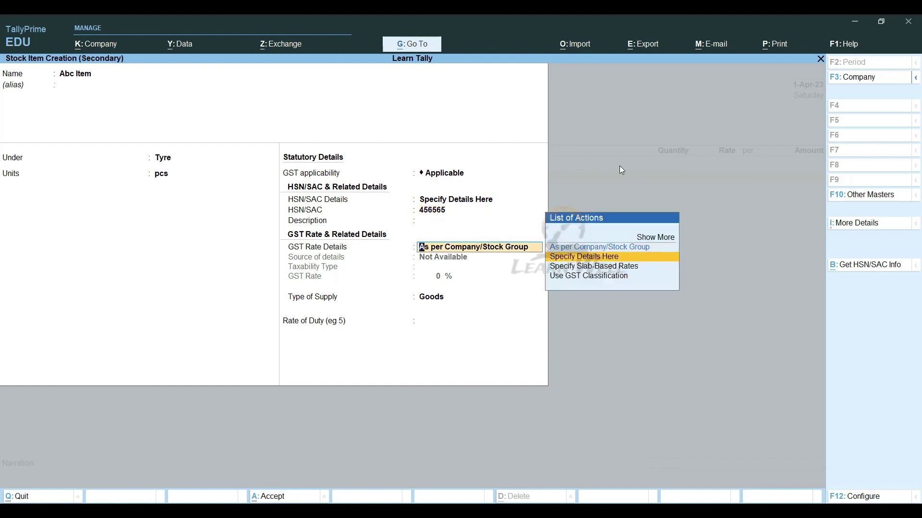
key("Return")
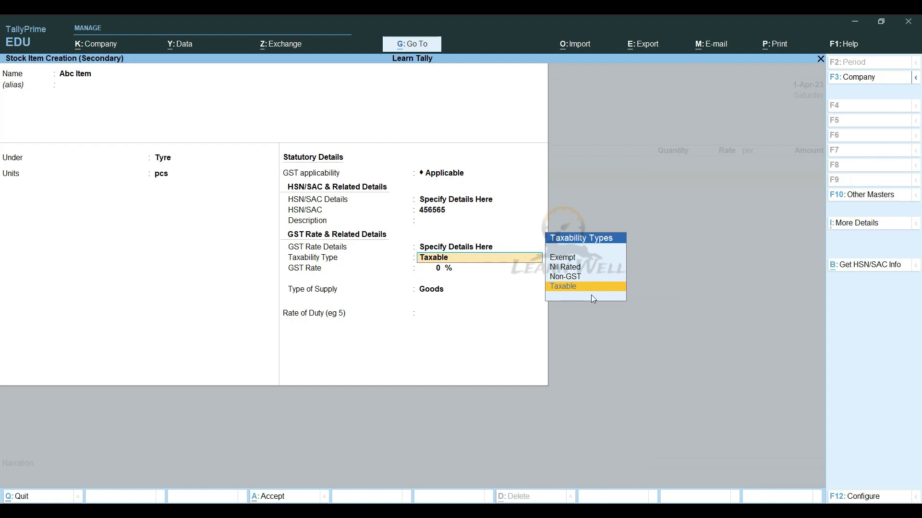
key("Return")
type("18")
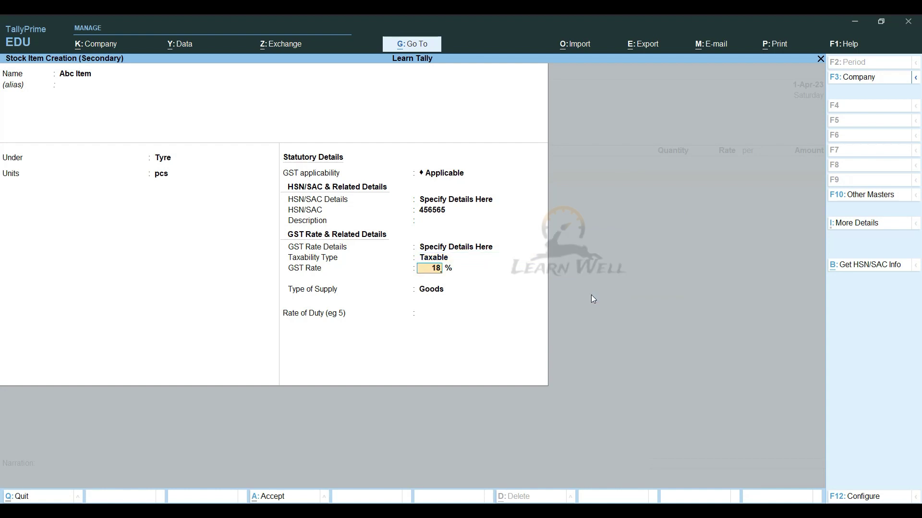
key("Return")
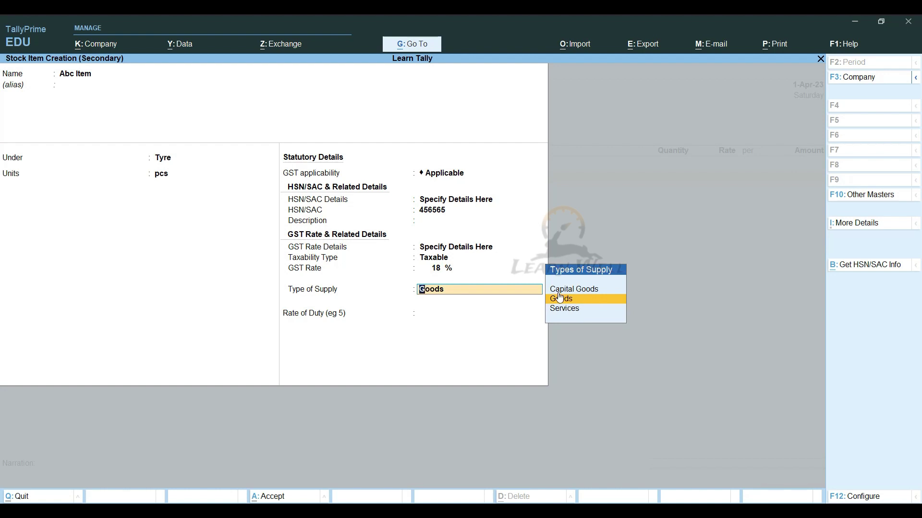
left_click(575, 302)
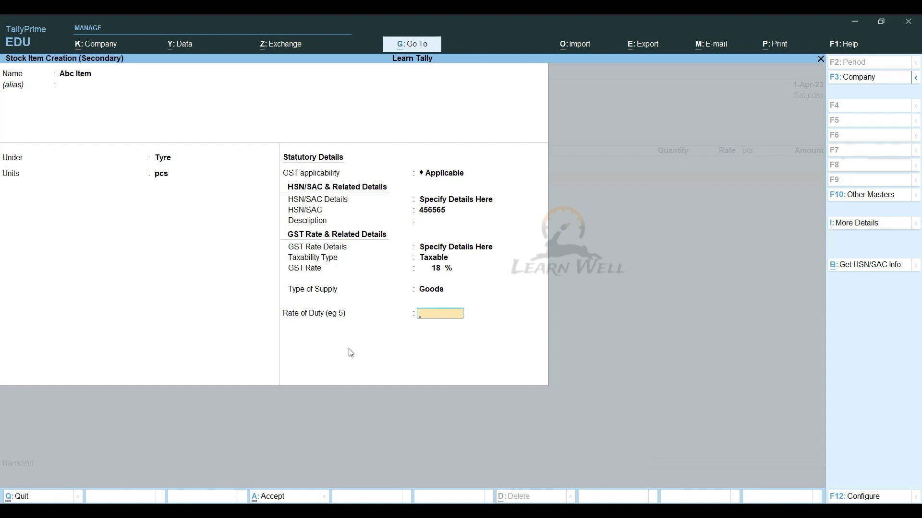
key("Return")
key("Return")
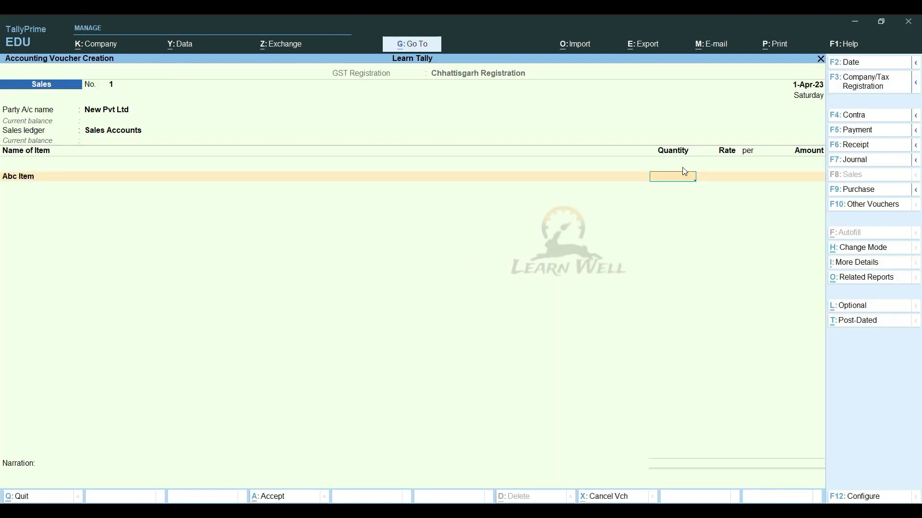
Enter quantity 1 pcs for Abc Item and dismiss the negative stock warning.
key("Return")
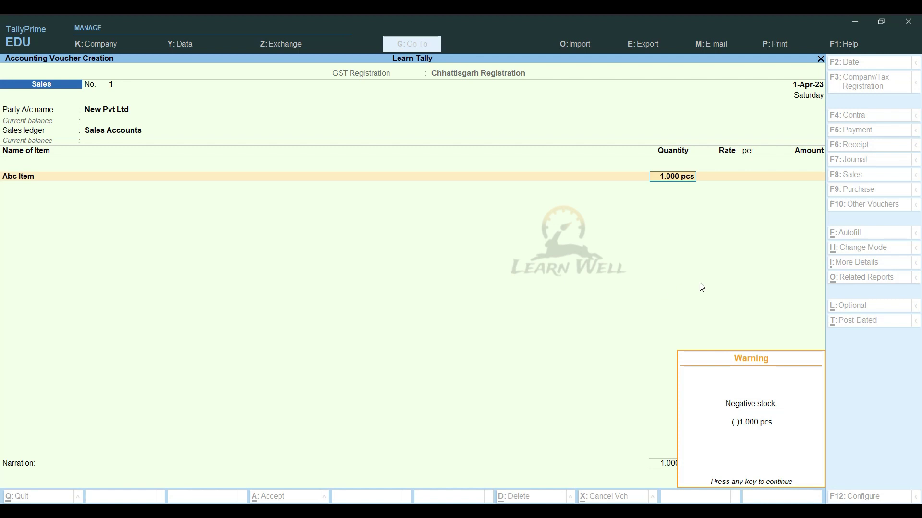
key("Return")
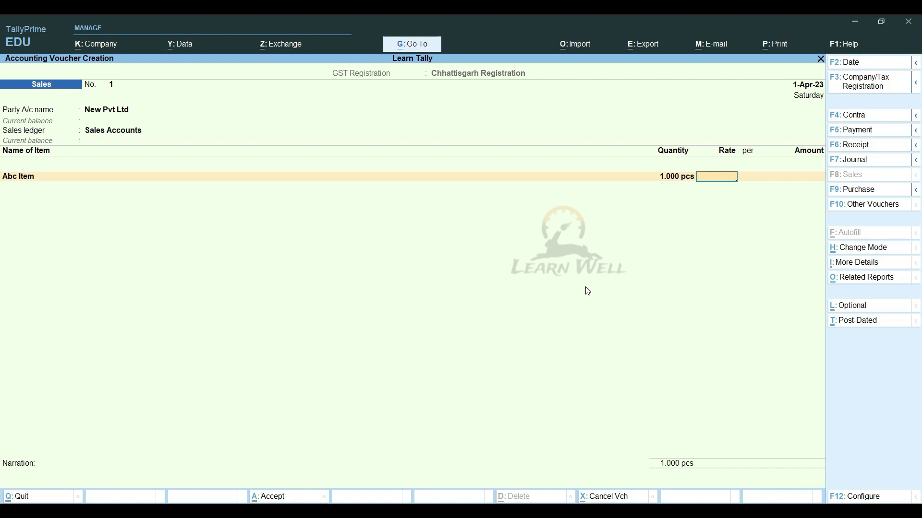
Open Abc Item's alteration form from the voucher and quit back without changes.
key("BackSpace")
key("BackSpace")
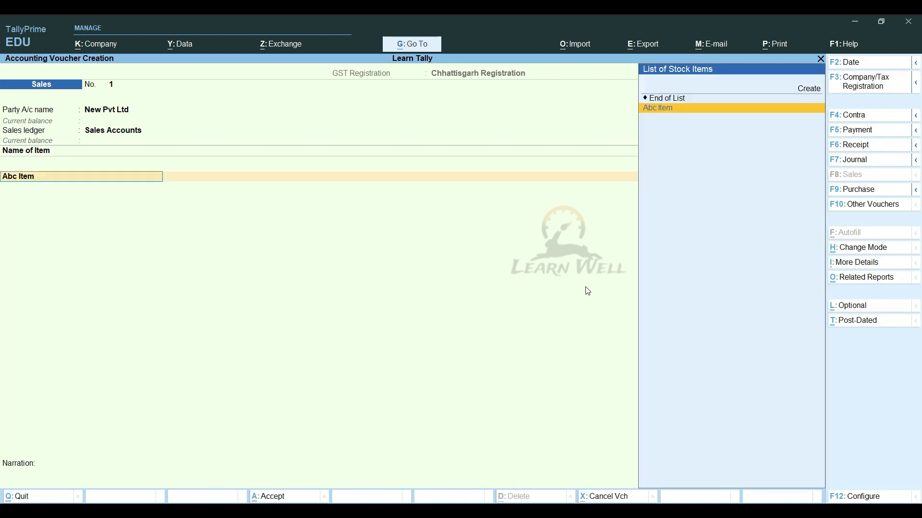
key("ctrl+Return")
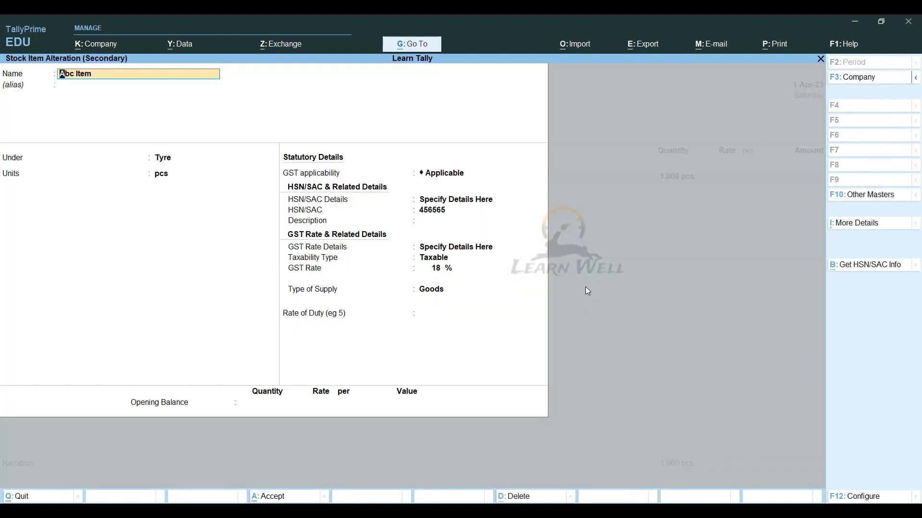
key("Escape")
key("y")
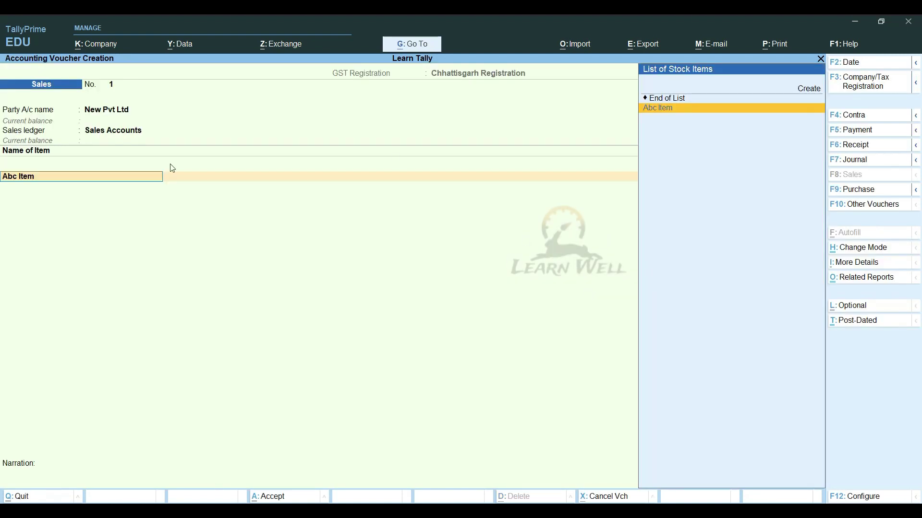
Review the Sales Accounts ledger's settings, then reopen Abc Item for alteration.
left_click(114, 134)
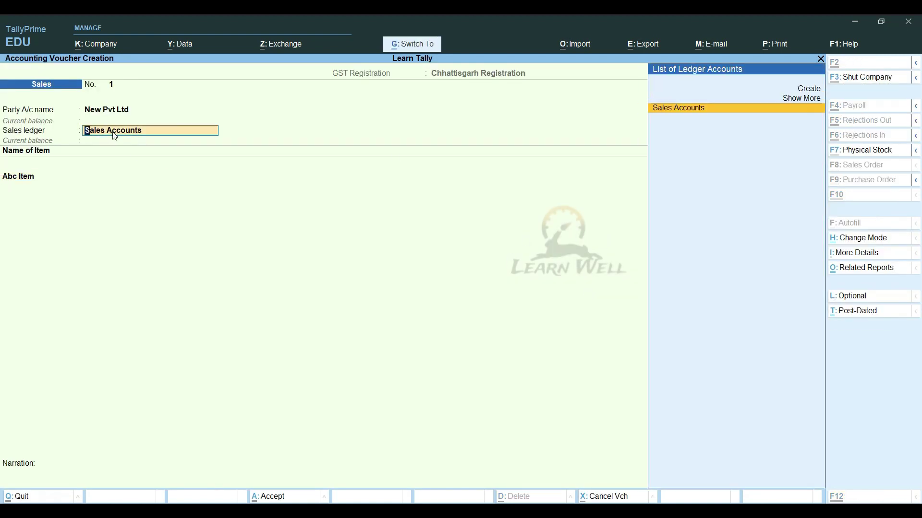
key("ctrl+Return")
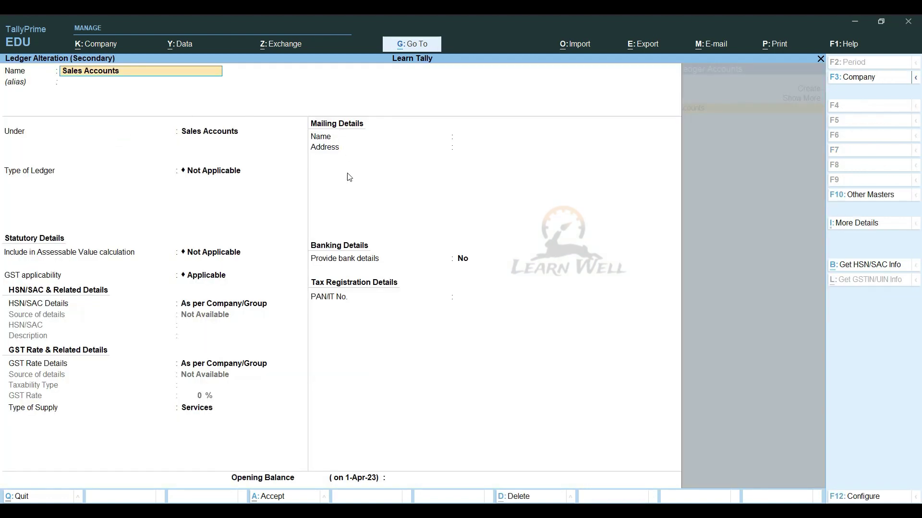
key("BackSpace")
key("Escape")
key("y")
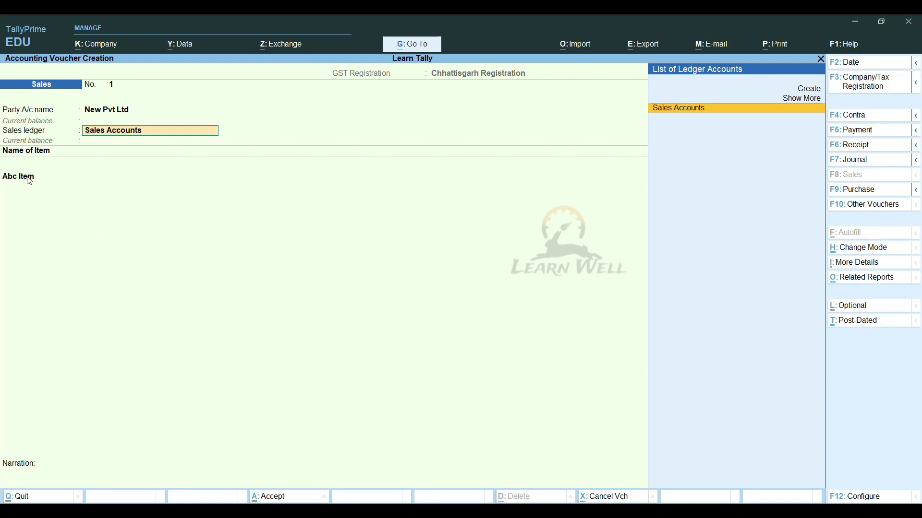
key("Return")
key("ctrl+Return")
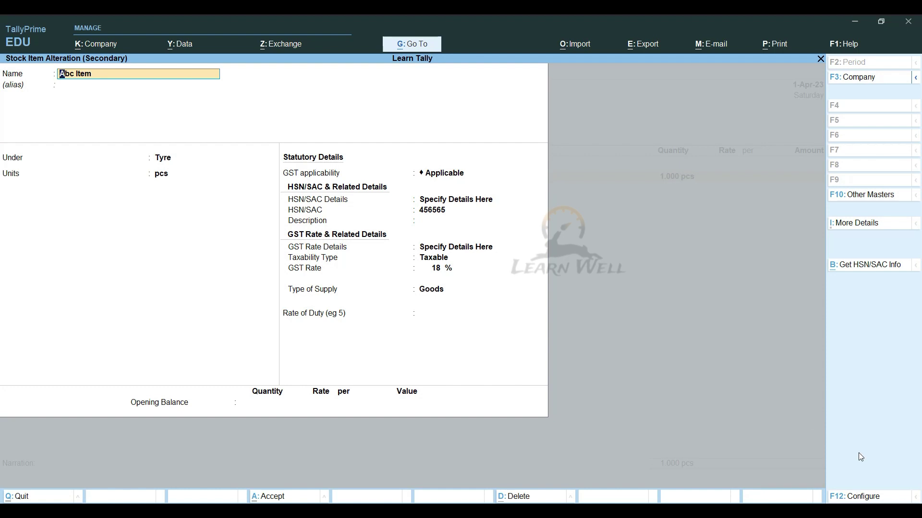
Enable Show more, Show all configurations and Provide Part No. for Stock Items, then save.
key("F12")
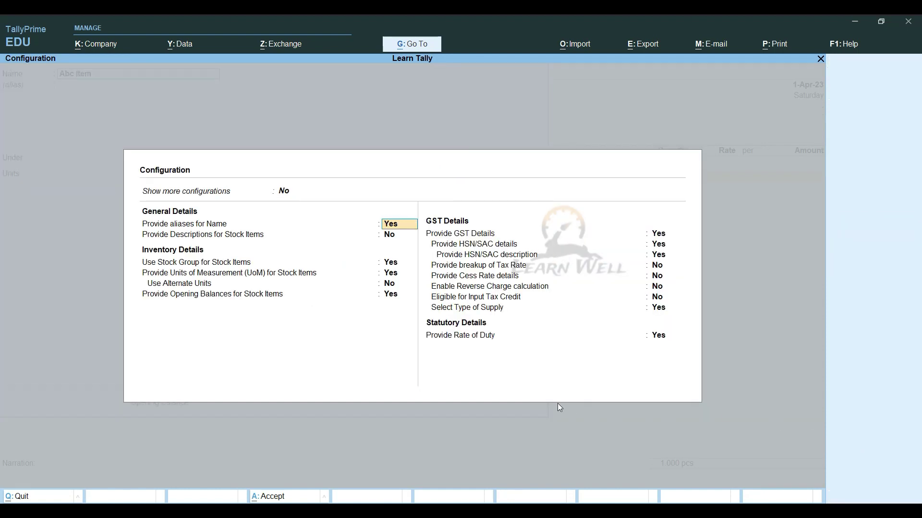
left_click(284, 191)
key("y")
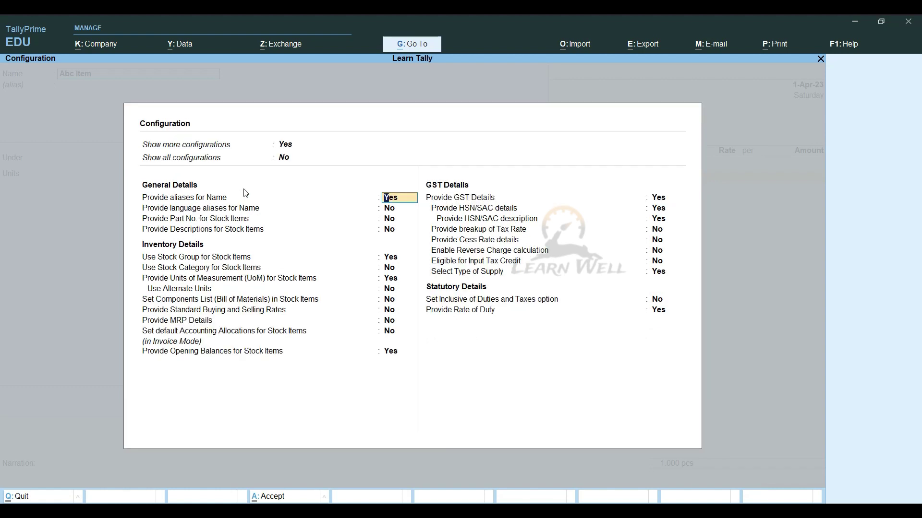
left_click(286, 158)
type("y")
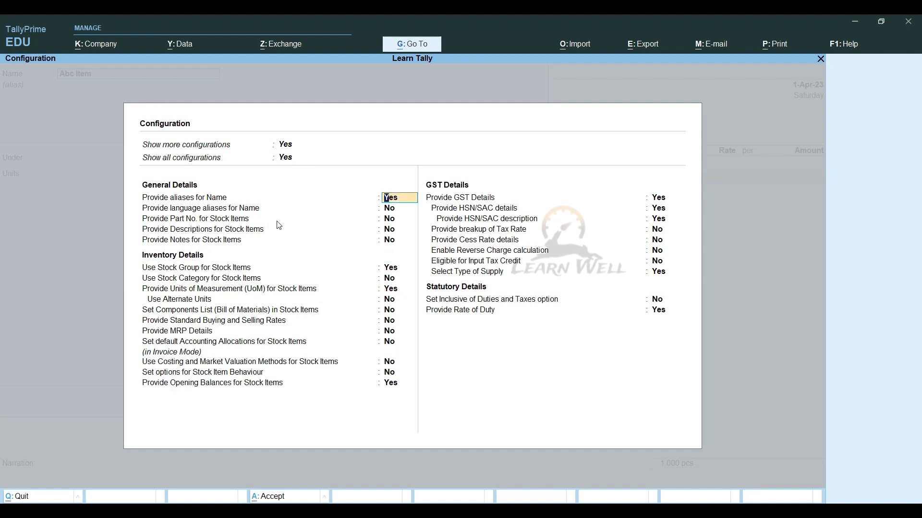
left_click(388, 220)
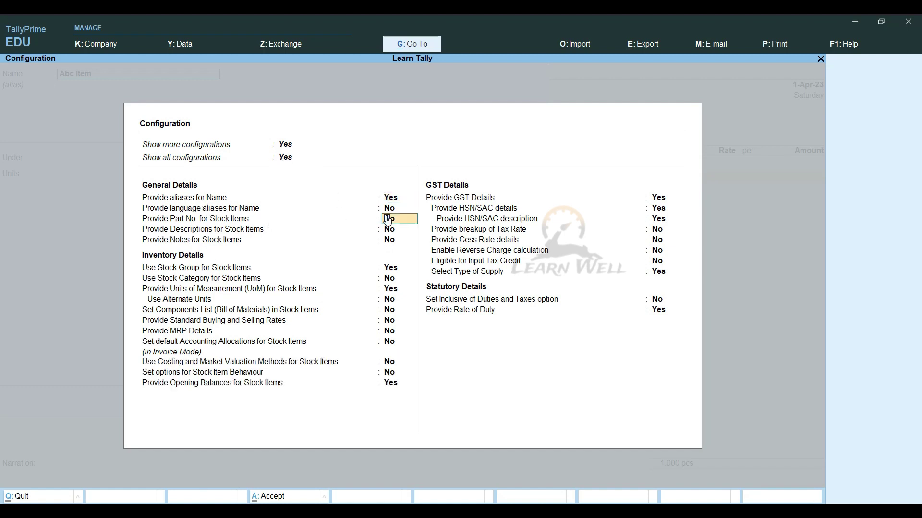
type("y")
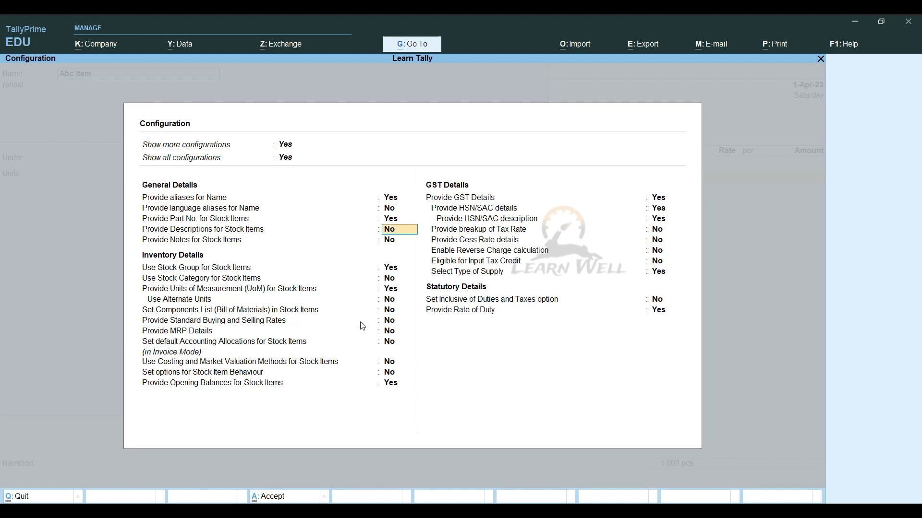
key("ctrl+a")
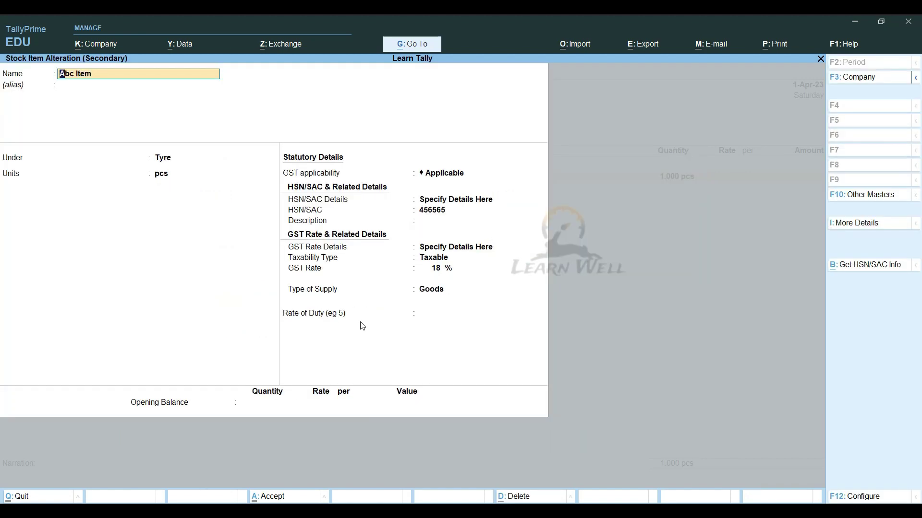
key("ctrl+a")
Enter rate 854 per pcs for Abc Item, giving an amount of 854.00.
key("Return")
key("Return")
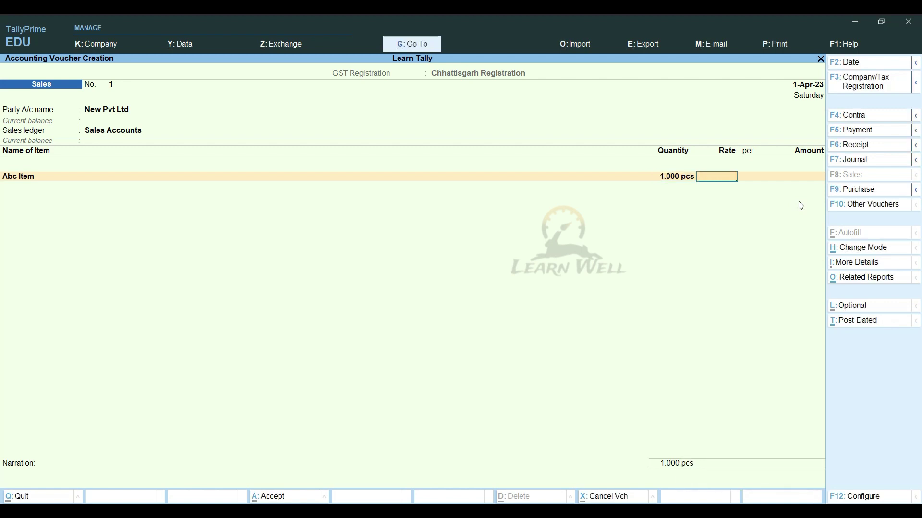
type("854")
key("Return")
key("Return")
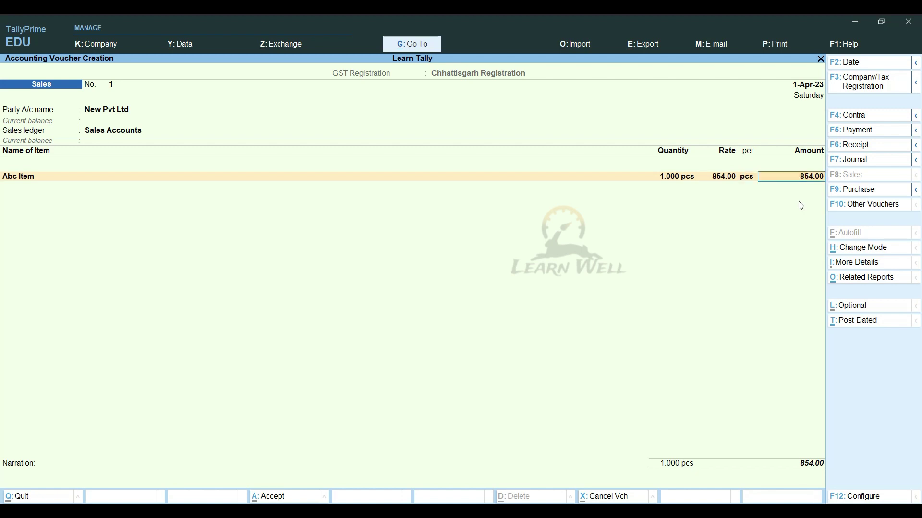
key("Return")
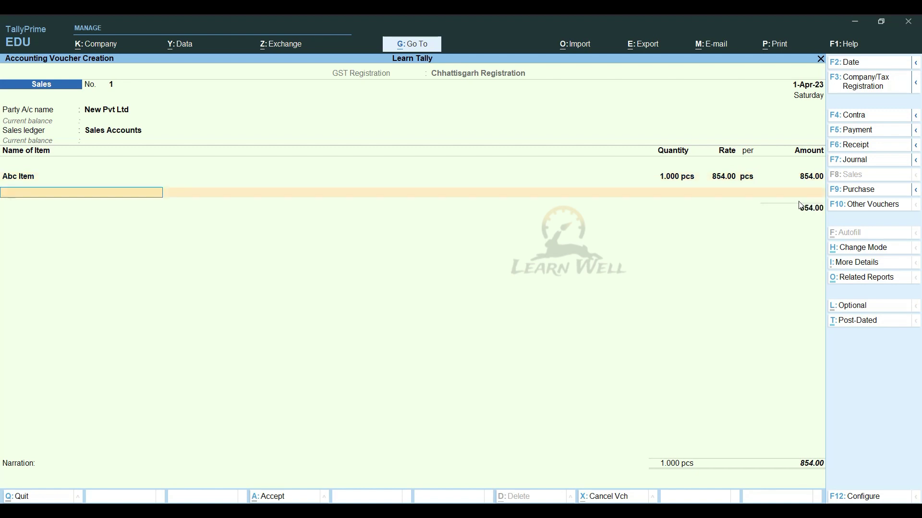
key("ctrl")
key("alt+c")
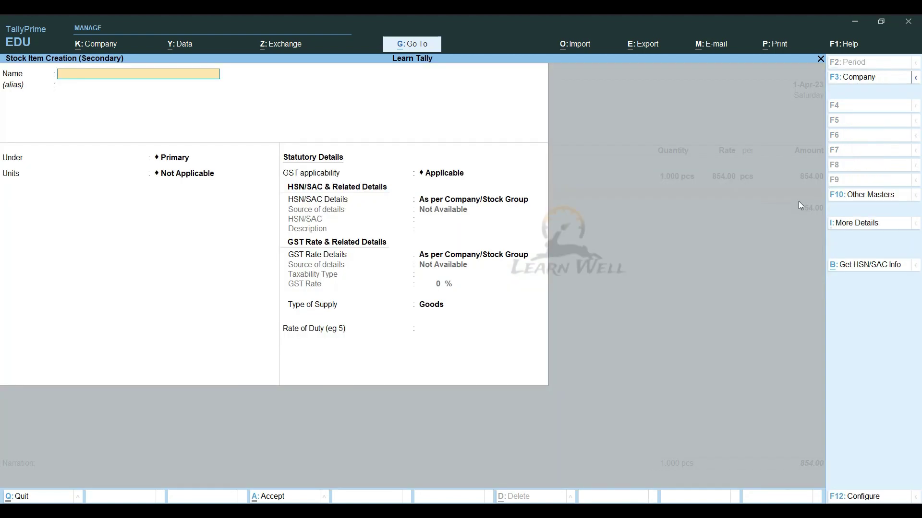
Name the new stock item Item 2 under Tyre, with pcs units and HSN/SAC 455565.
type("Item 2")
key("Return")
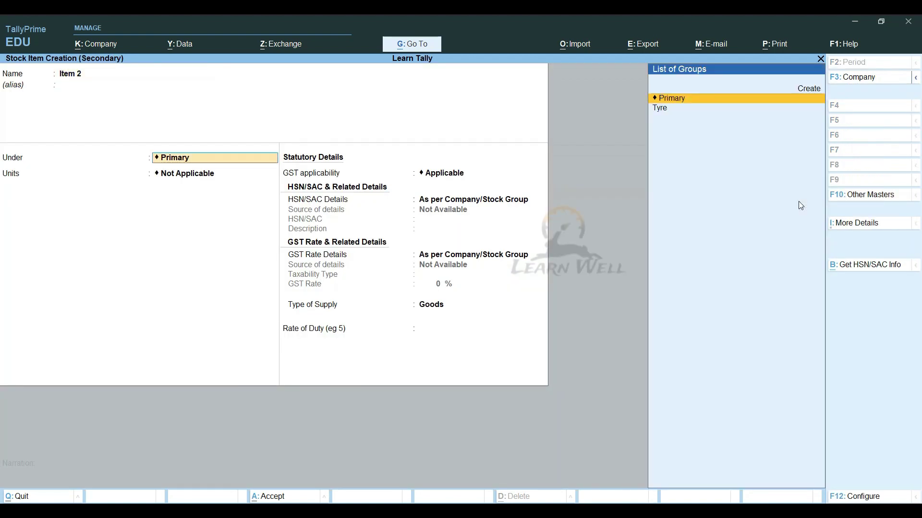
key("Down")
key("Return")
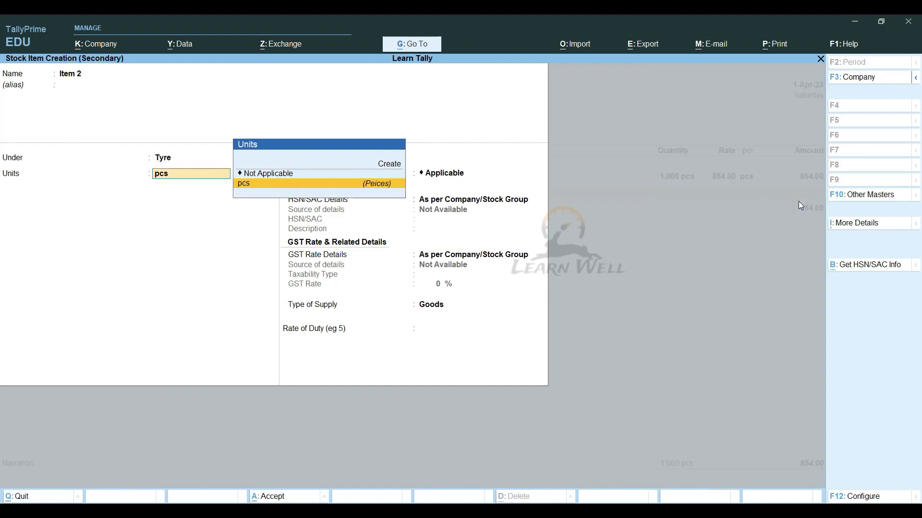
key("Return")
key("Return")
key("Down")
key("Return")
type("45")
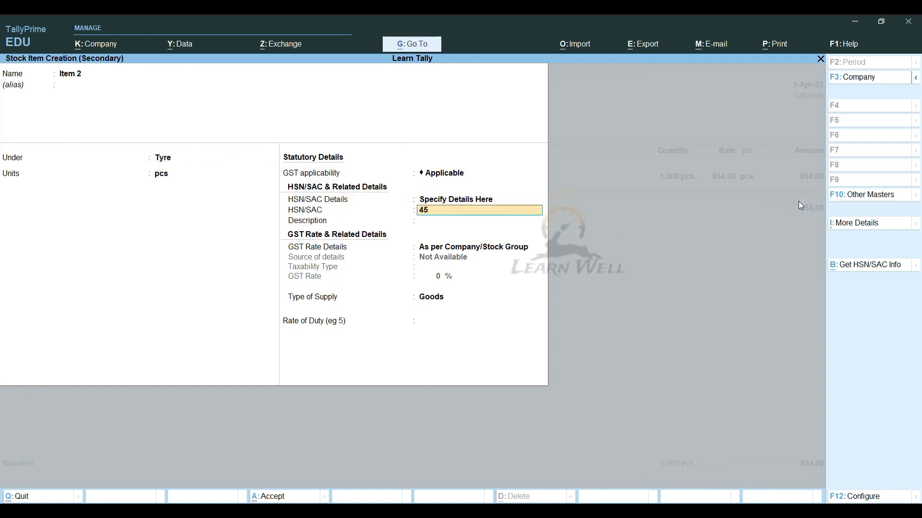
type("5565")
key("Return")
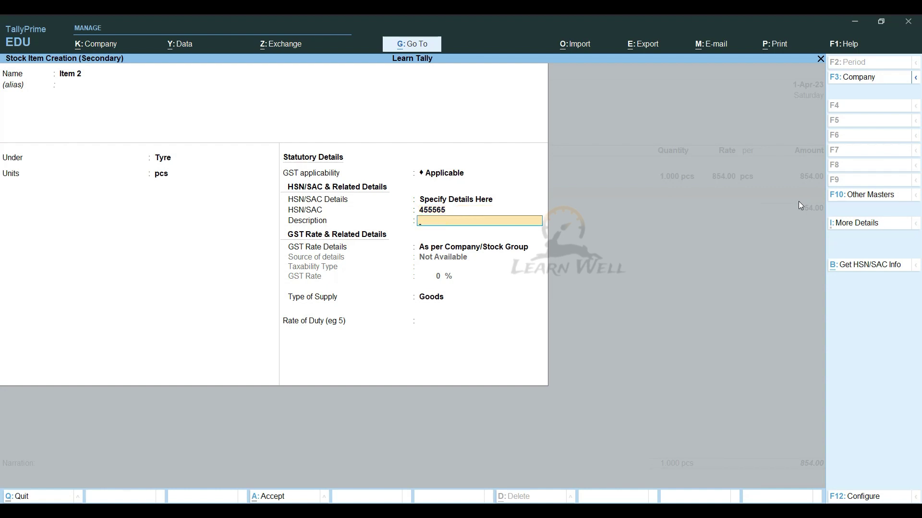
key("Return")
key("Return")
Specify Item 2's GST rate details here as Taxable, 18%, supply type Goods.
key("Up")
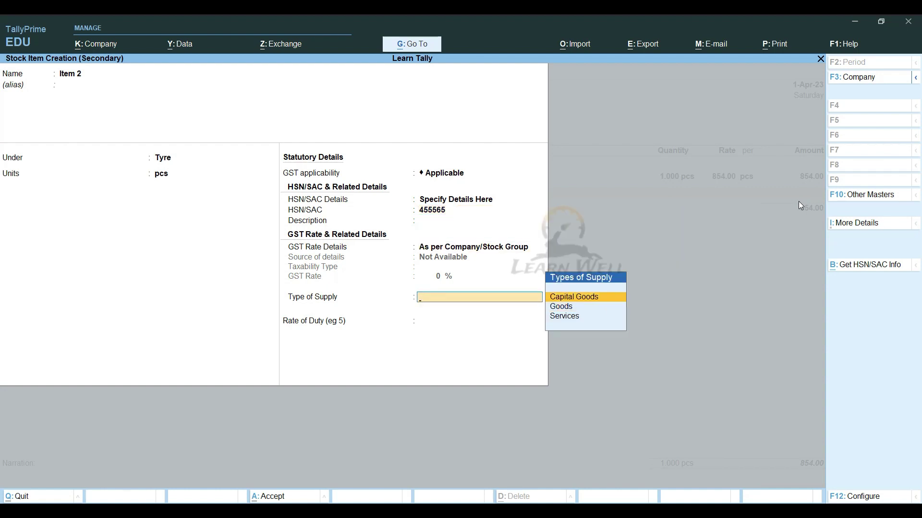
key("BackSpace")
key("Down")
key("Down")
key("Up")
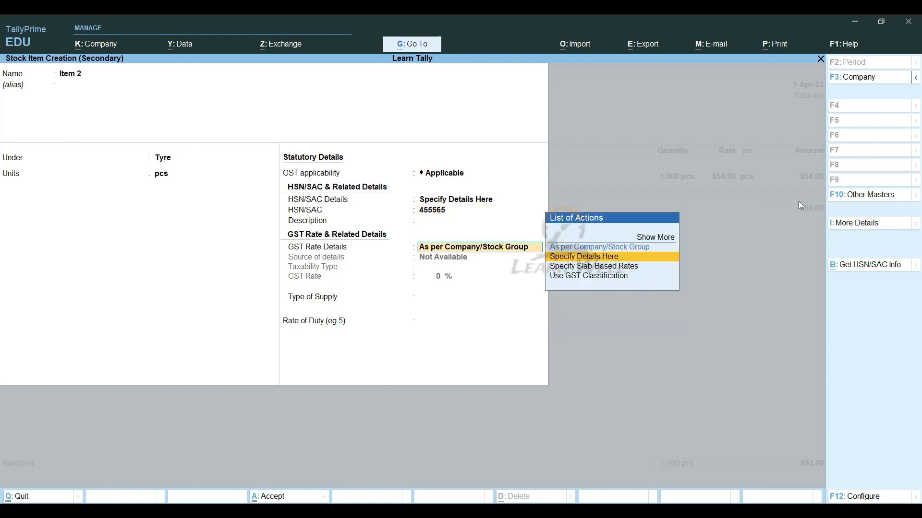
key("Return")
key("Return")
type("18")
key("Return")
key("Return")
key("Return")
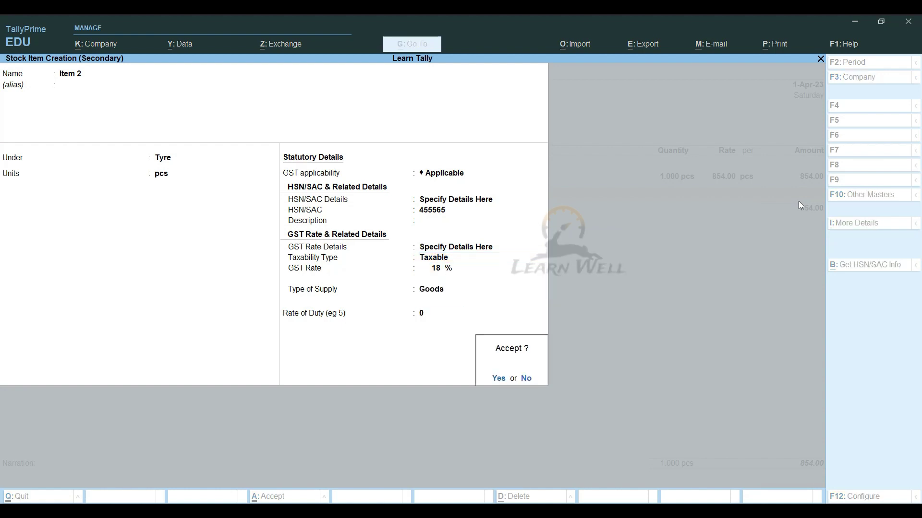
key("Return")
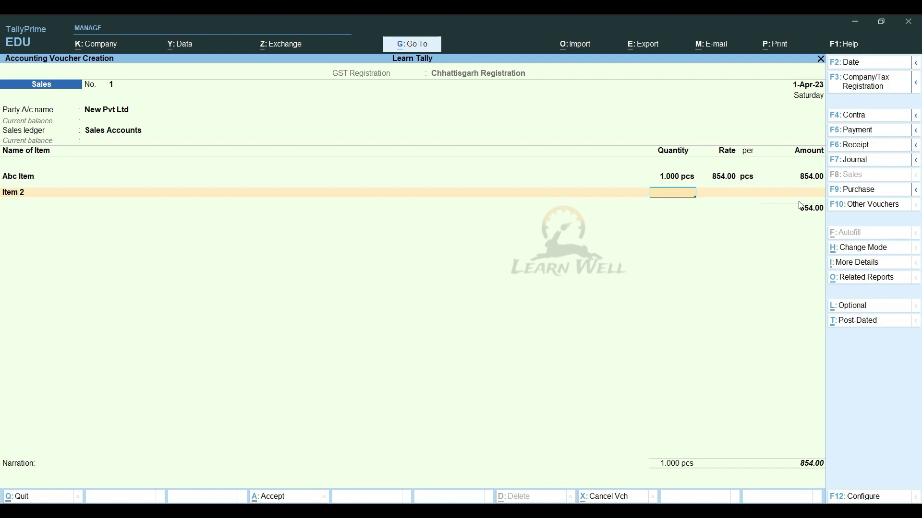
Bill 2 pcs of Item 2 at 455 for a 910.00 line, bringing the total to 1,764.00.
type("2")
key("Return")
key("Return")
type("455")
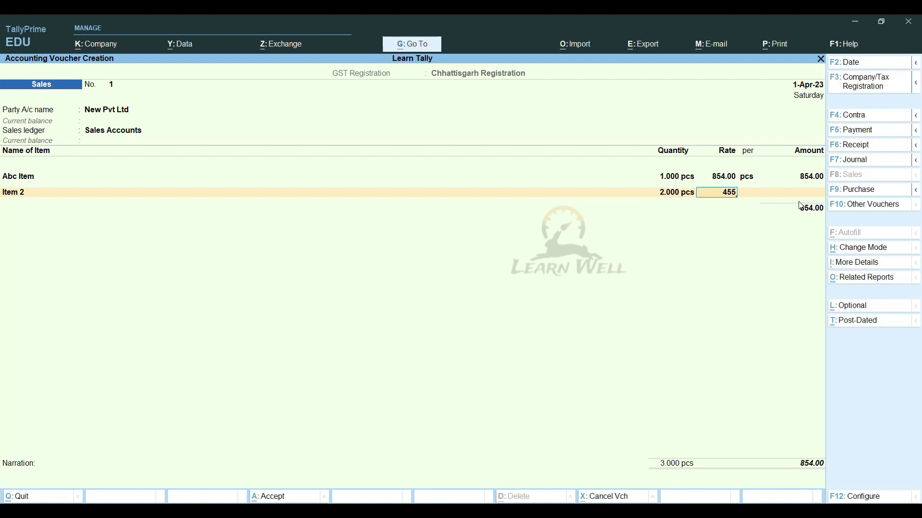
key("Return")
key("Return")
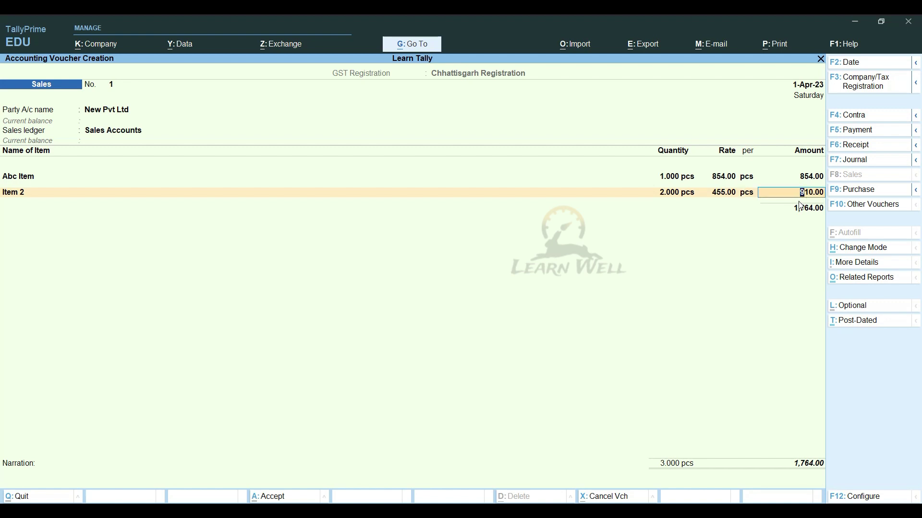
key("Return")
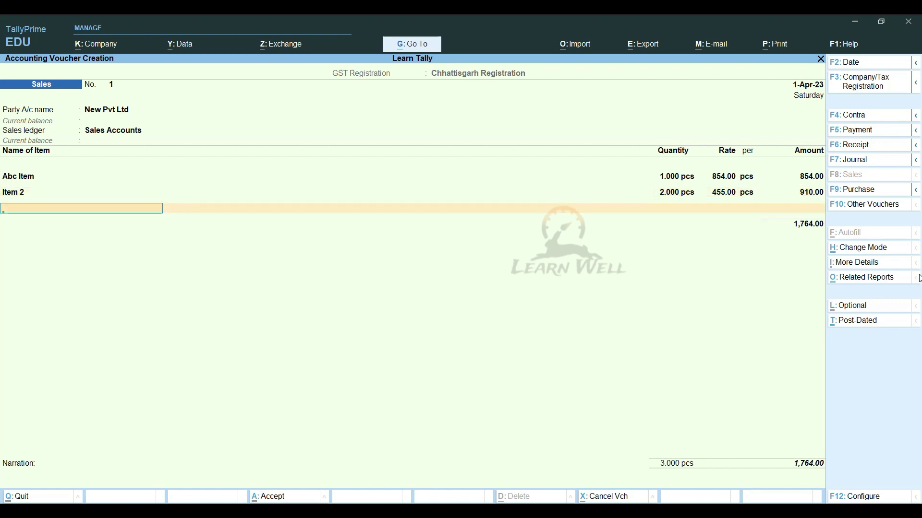
key("Return")
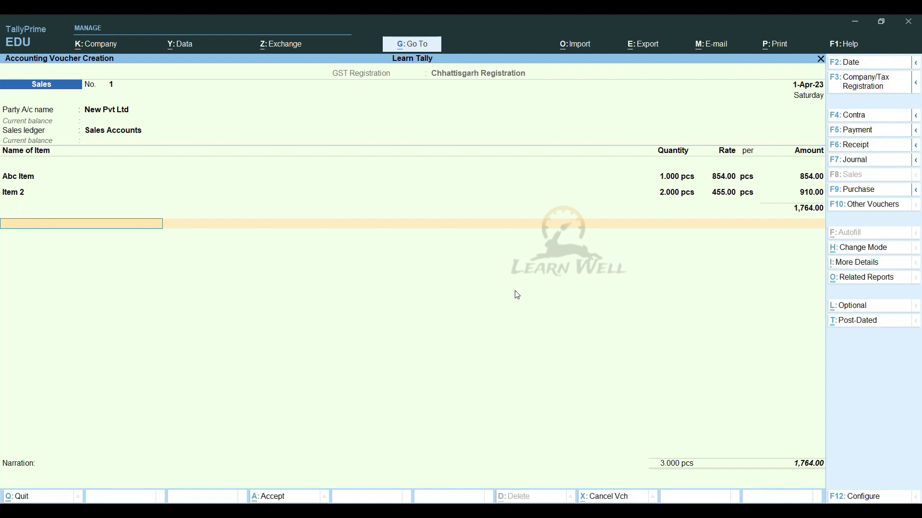
key("alt")
Create a new ledger named CGST under the Duties & Taxes group.
key("alt+c")
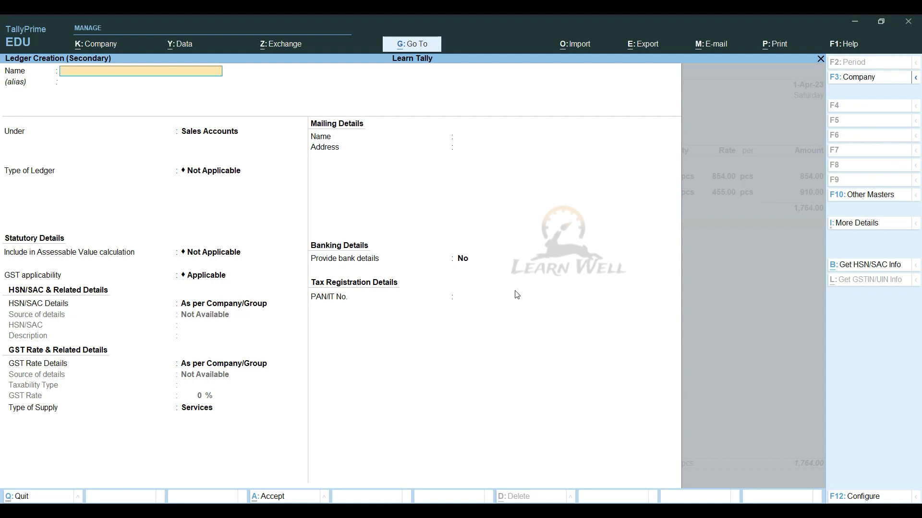
type("C")
key("BackSpace")
key("BackSpace")
key("Caps_Lock")
type("GST")
key("Return")
type("DU")
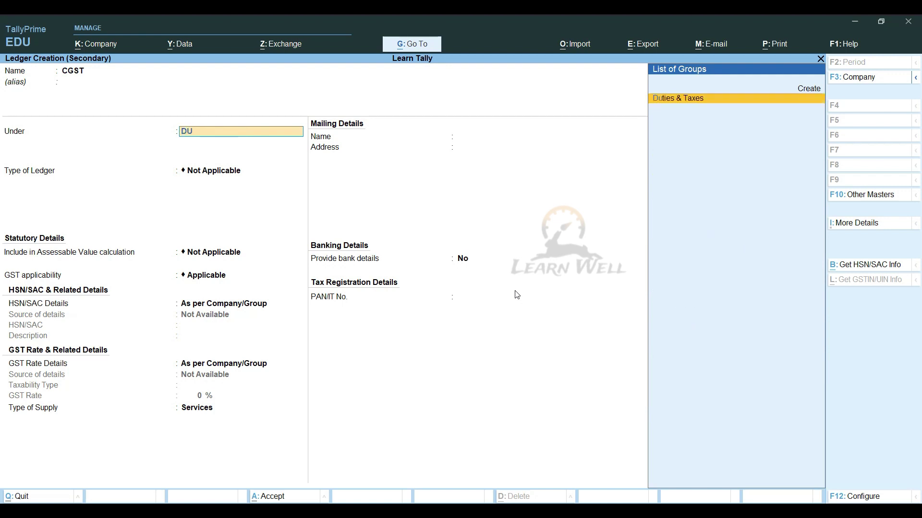
type("T")
key("Return")
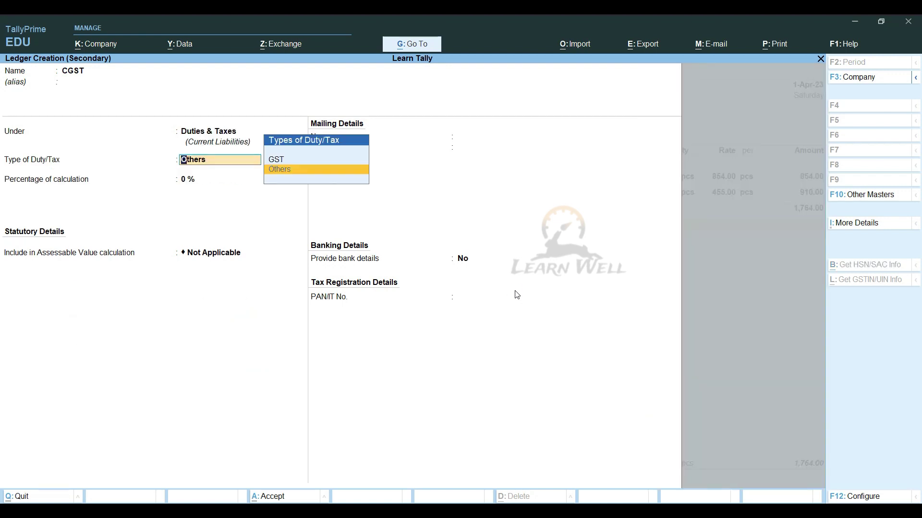
Set the CGST ledger's duty type to GST and tax type to CGST, then charge 158.76.
key("Up")
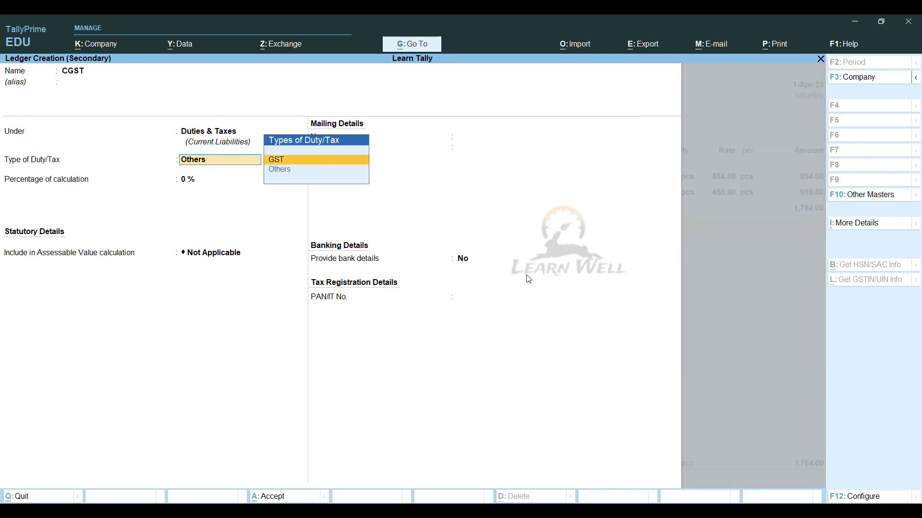
key("Return")
key("Down")
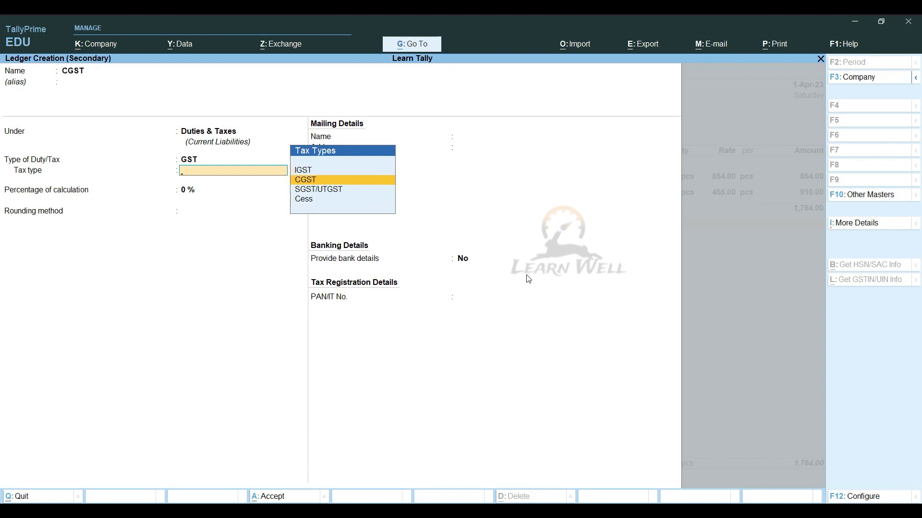
key("Return")
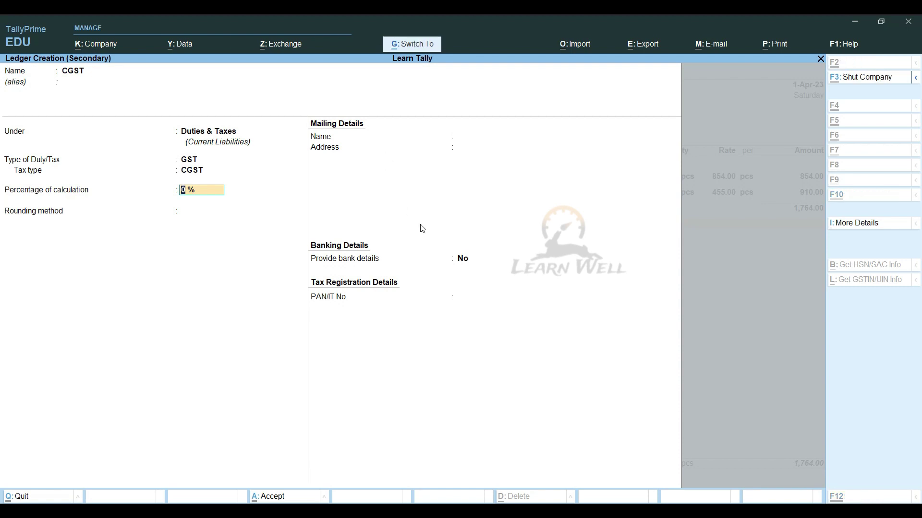
key("ctrl+a")
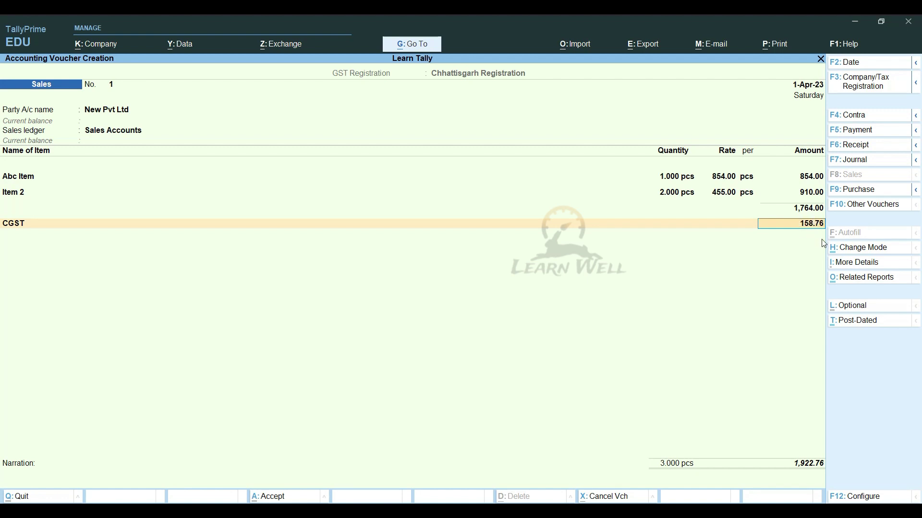
key("Return")
Create an SGST ledger under Duties & Taxes as GST type SGST/UTGST, charging 158.76.
key("alt+c")
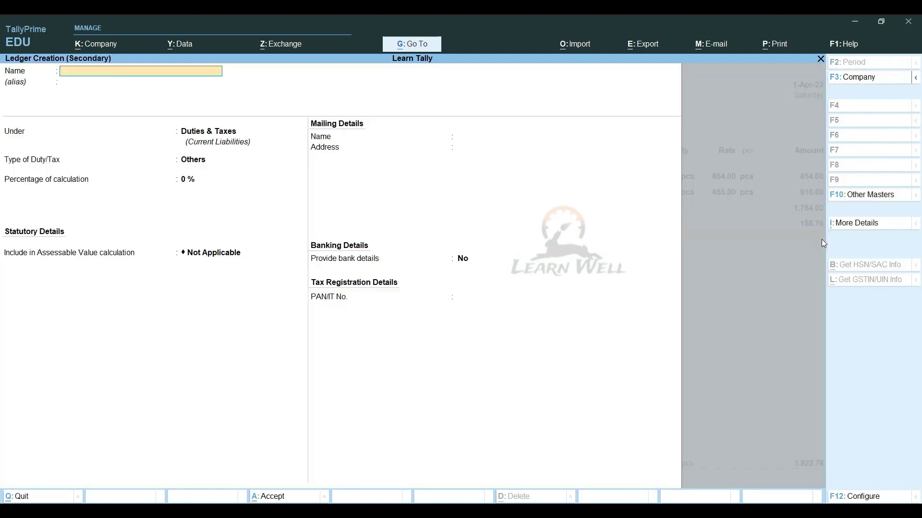
type("SGS")
key("Return")
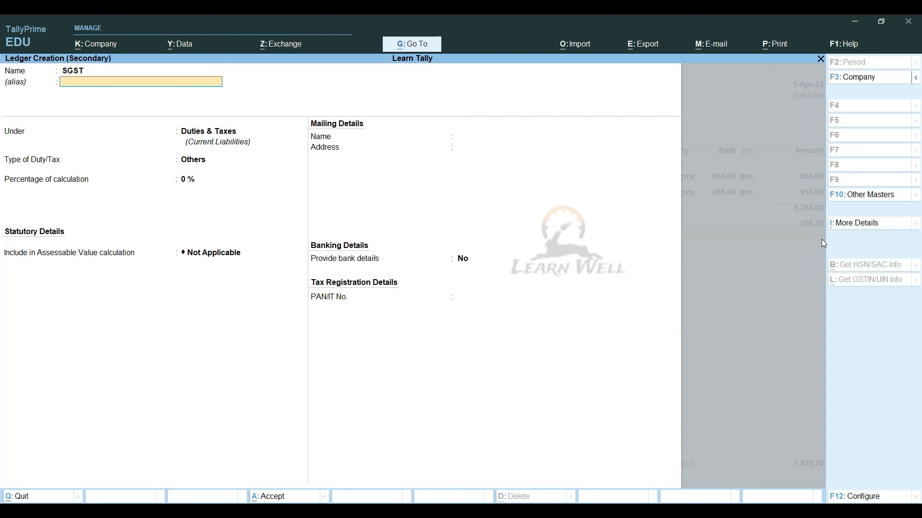
key("Return")
key("Return")
key("Up")
key("Return")
key("Down")
key("Down")
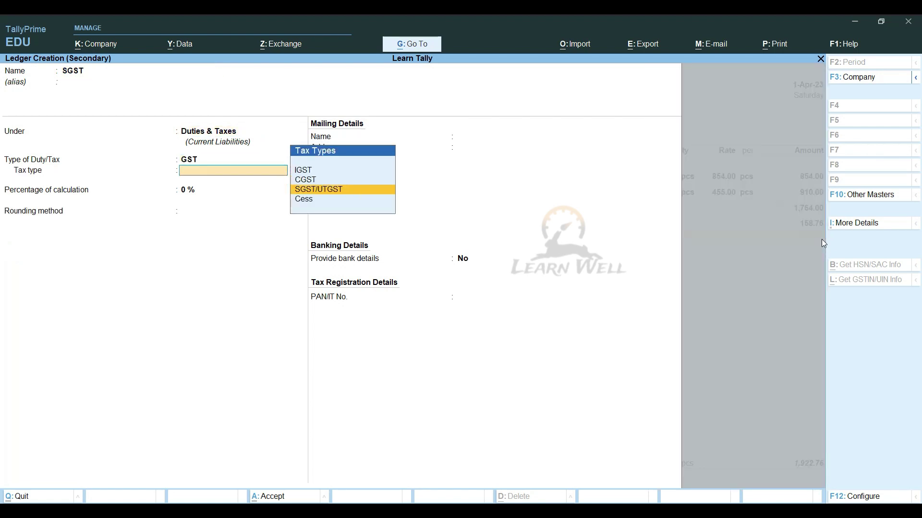
key("Return")
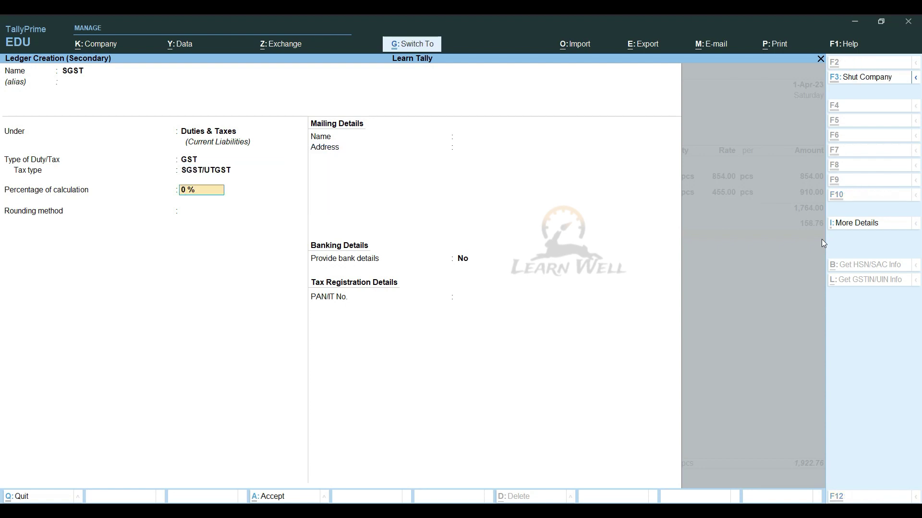
key("ctrl+a")
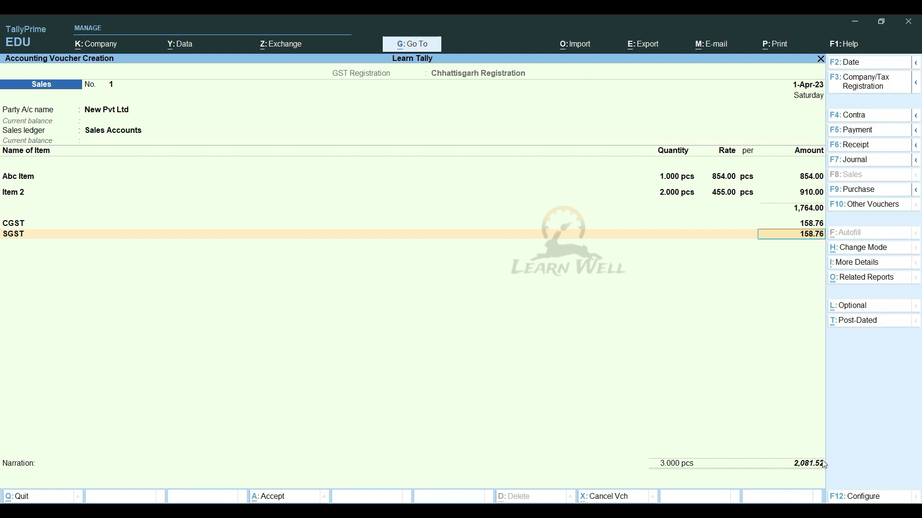
key("Return")
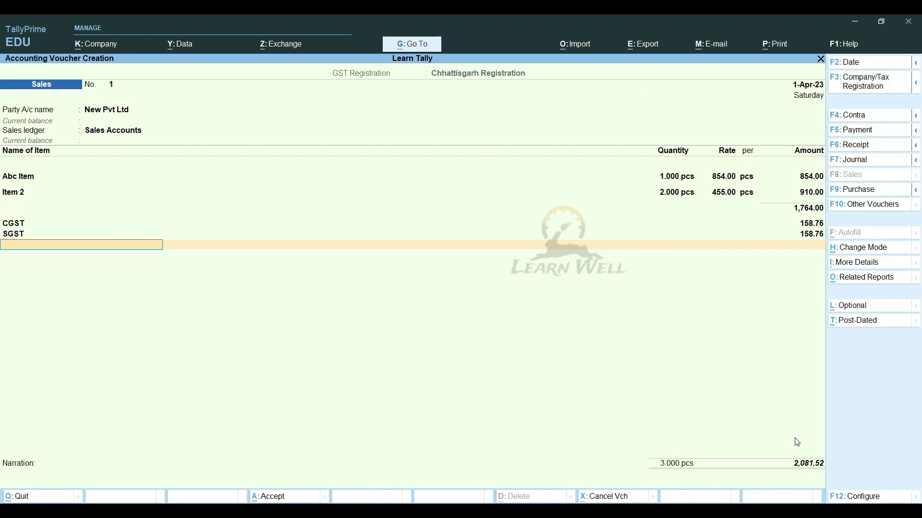
Create a ROUND OFF ledger under Indirect Expenses with Invoice Rounding, Normal Rounding and limit 1.
type("R")
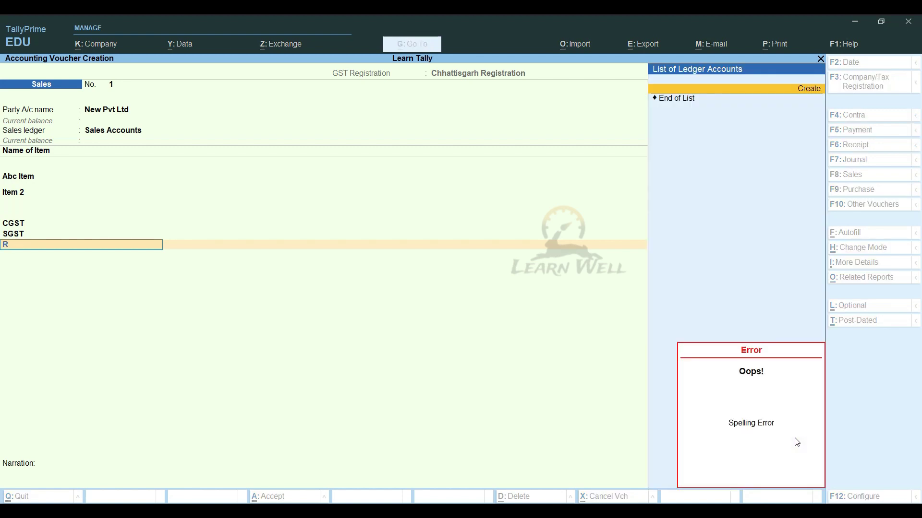
key("alt+c")
type("OUND OFF")
key("Return")
key("Return")
type("IND")
key("Down")
key("Down")
key("Return")
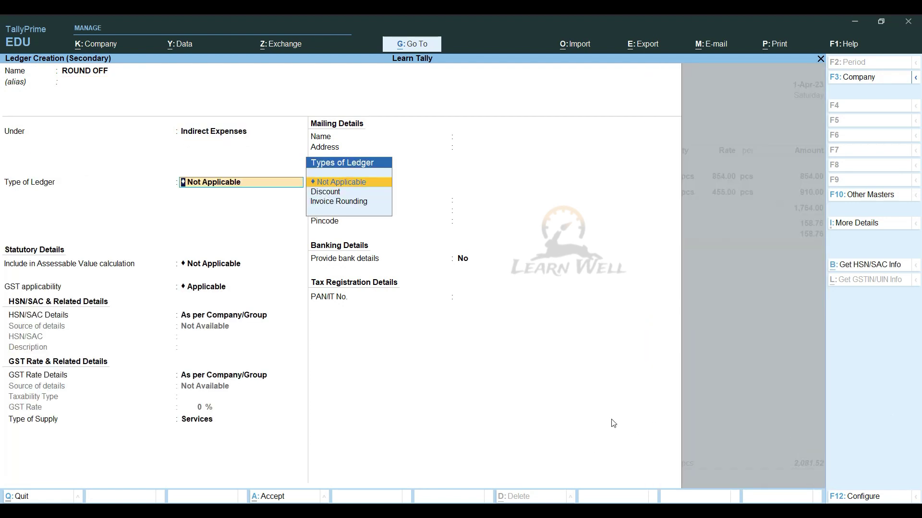
left_click(352, 203)
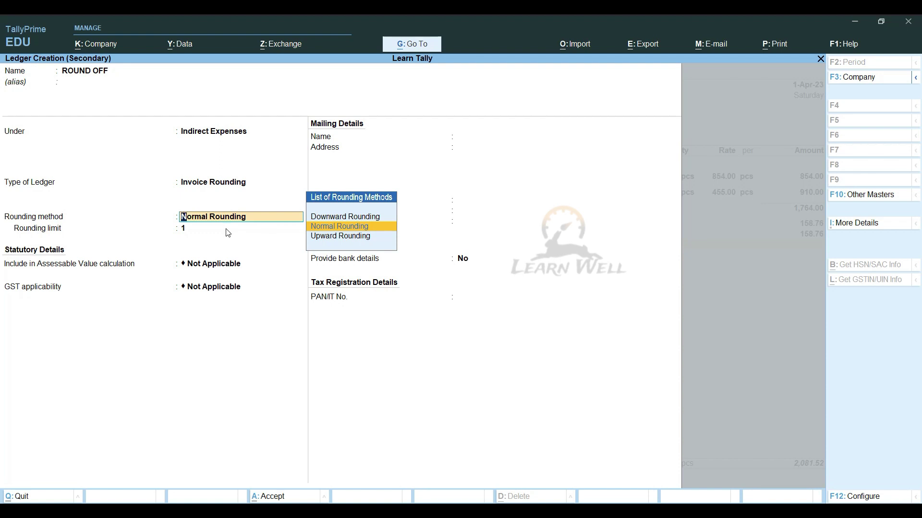
key("Return")
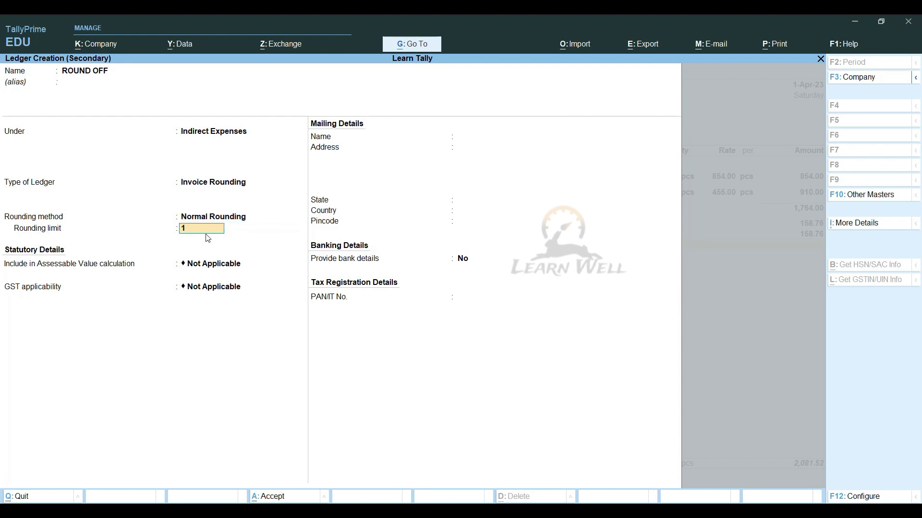
key("ctrl")
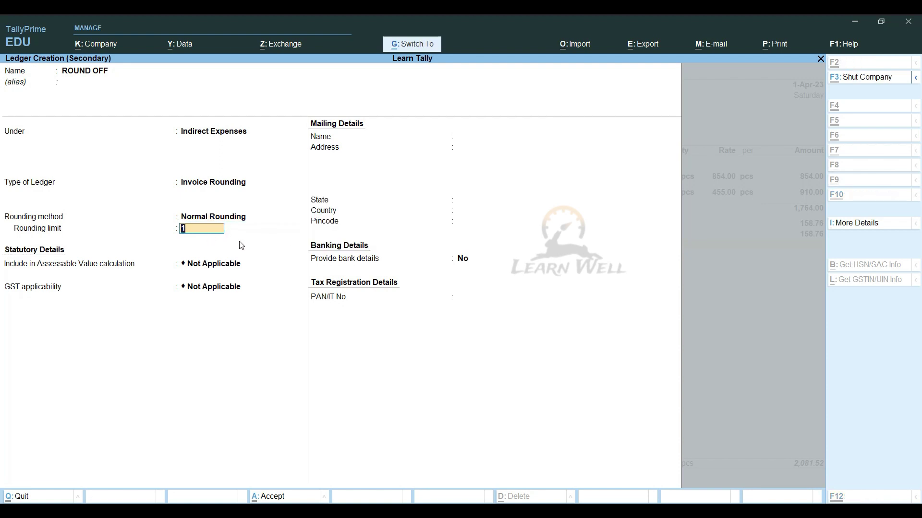
key("ctrl+a")
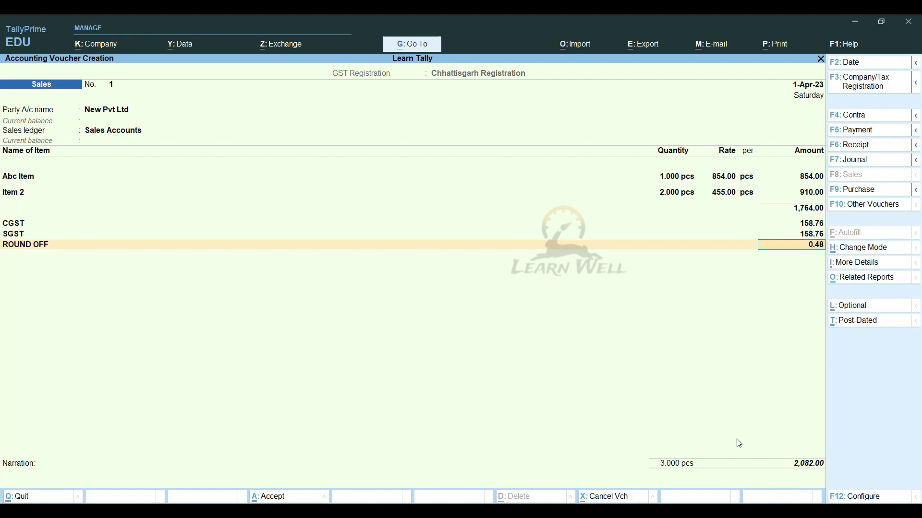
Accept the 0.48 round-off and allocate 2,082.00 Dr to New Ref bill 1.
key("ctrl")
key("ctrl")
key("Return")
key("Return")
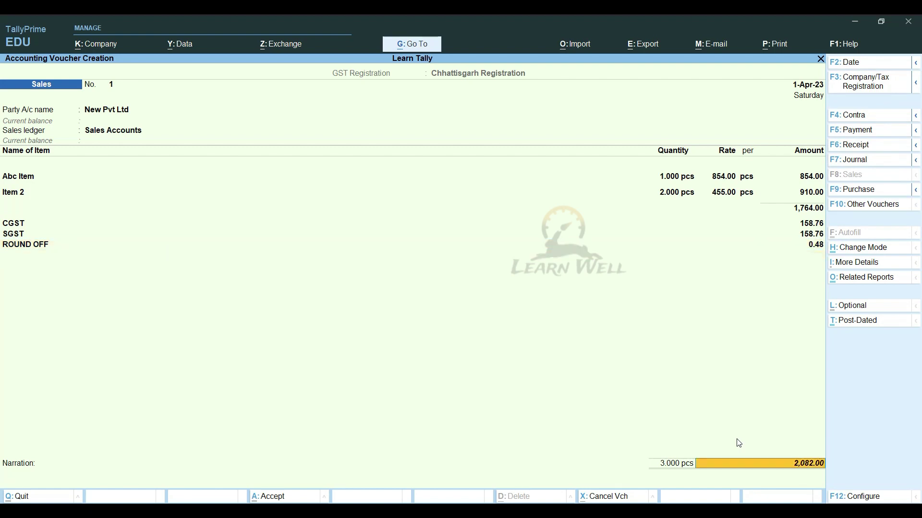
key("Return")
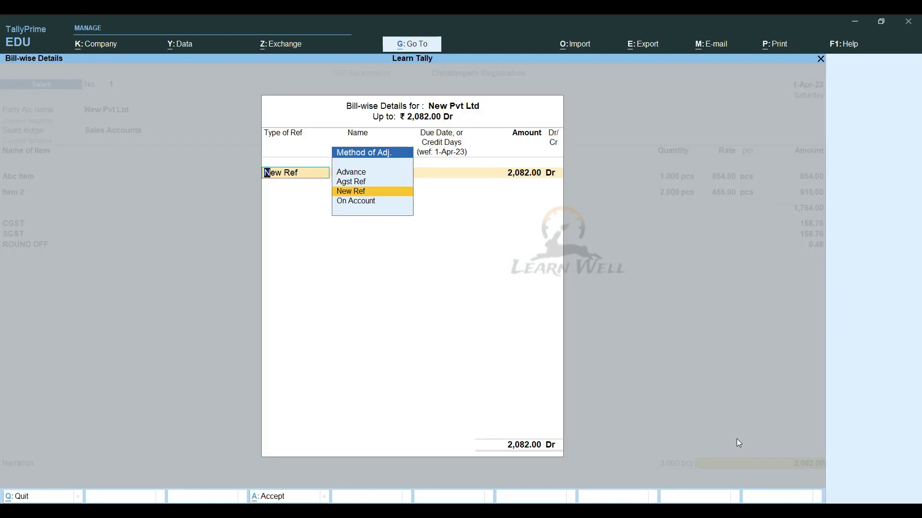
key("Return")
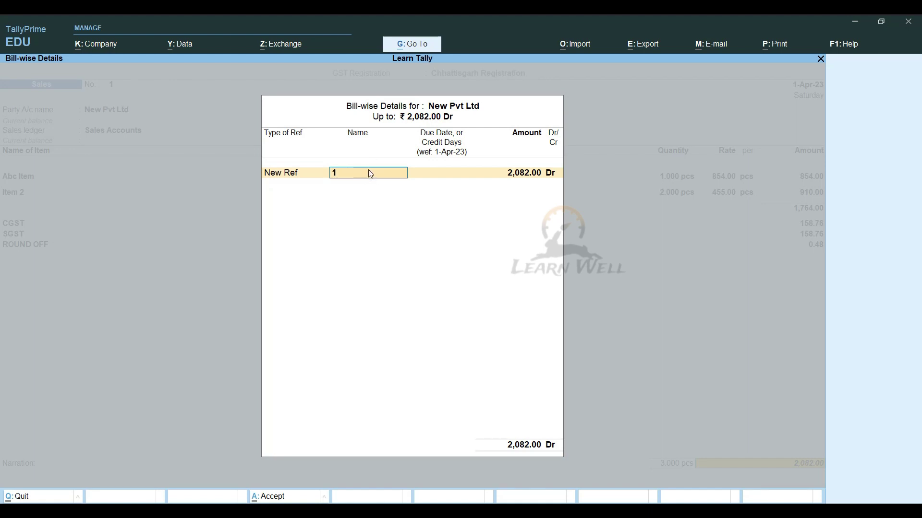
key("Return")
key("Return")
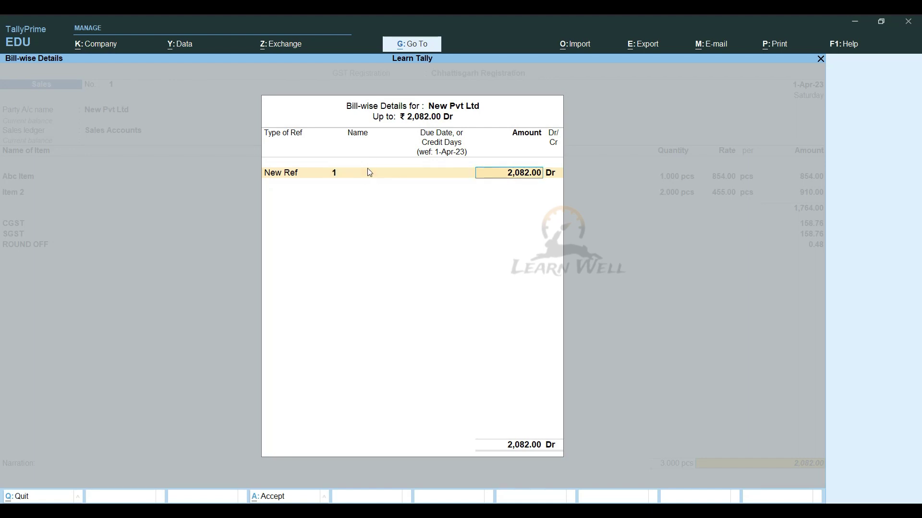
key("Return")
key("Return")
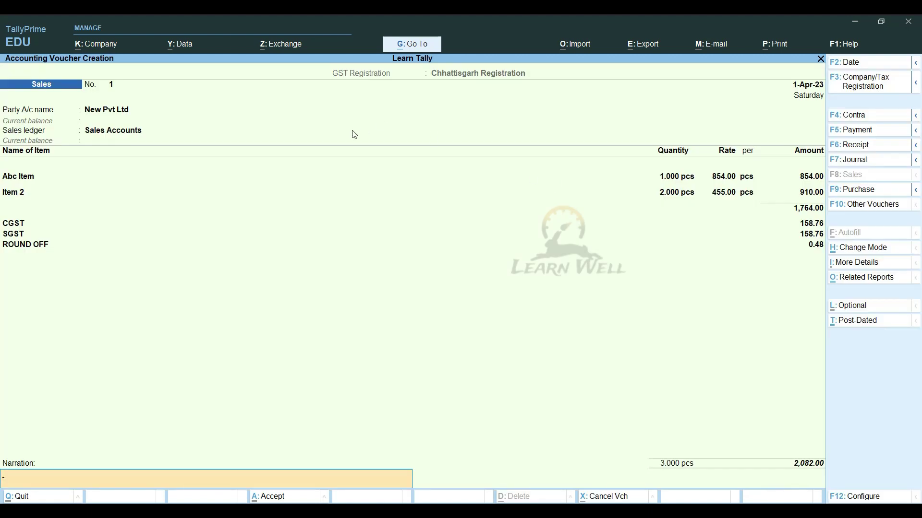
Enter narration ABC SALES and review the registrations list, keeping Chhattisgarh Registration.
type("ABC SALES")
left_click(916, 87)
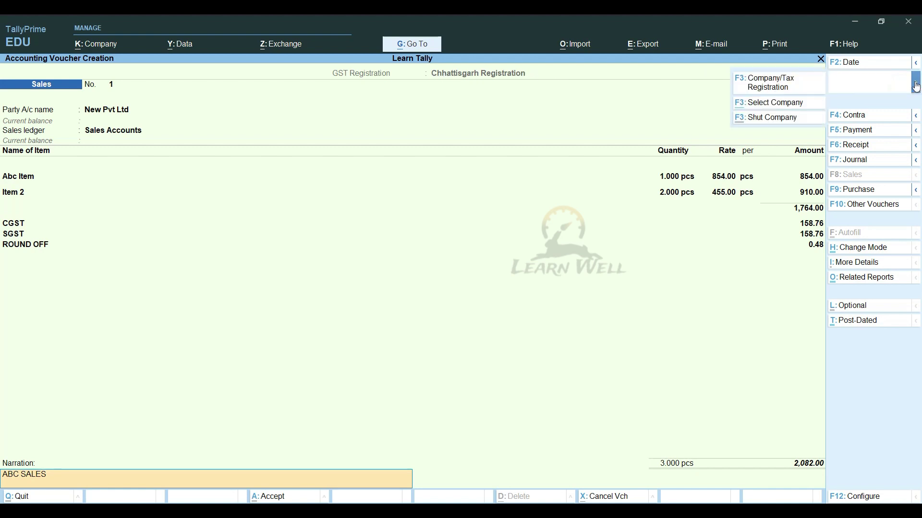
left_click(776, 84)
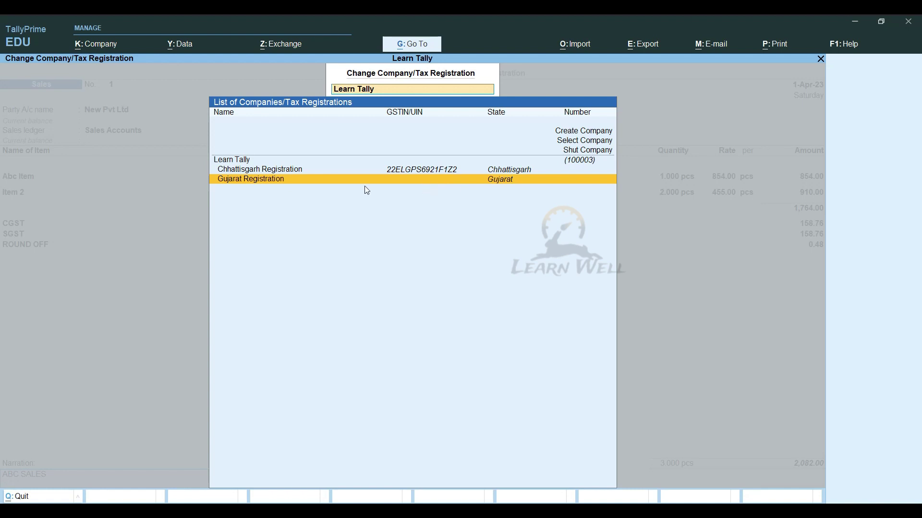
key("BackSpace")
key("Down")
key("Return")
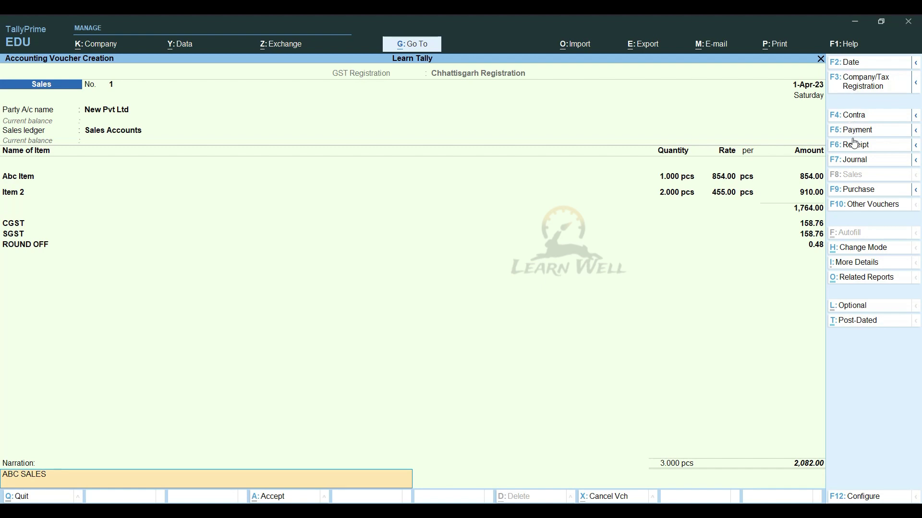
Keep the 1-Apr-23 date and Sales voucher type, then save the New Pvt Ltd voucher.
left_click(853, 63)
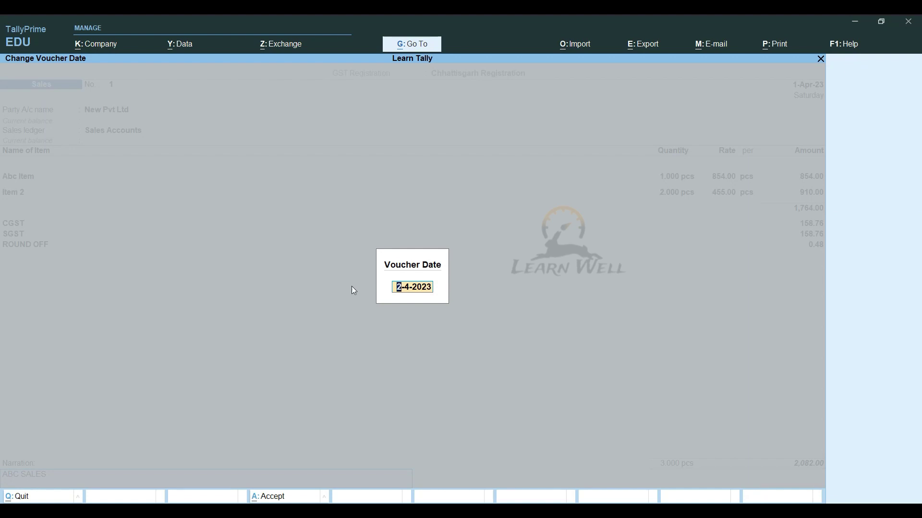
type("1")
key("Return")
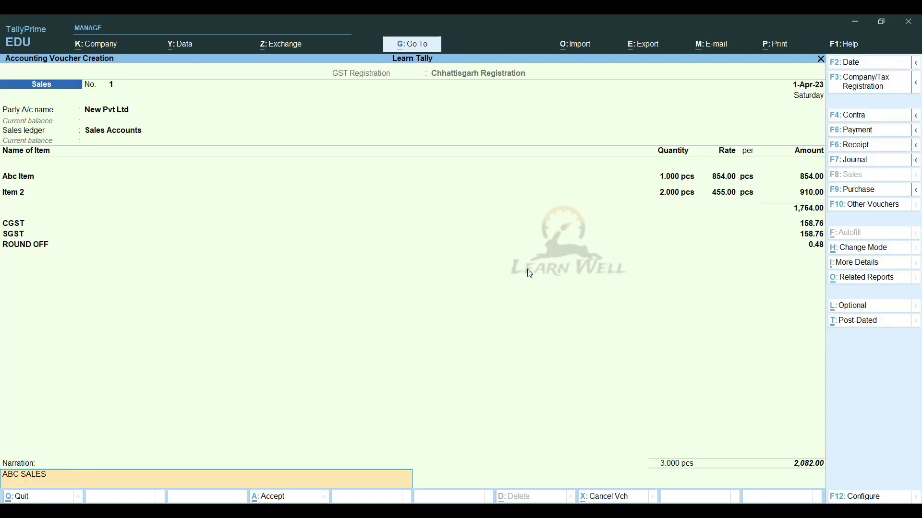
left_click(864, 206)
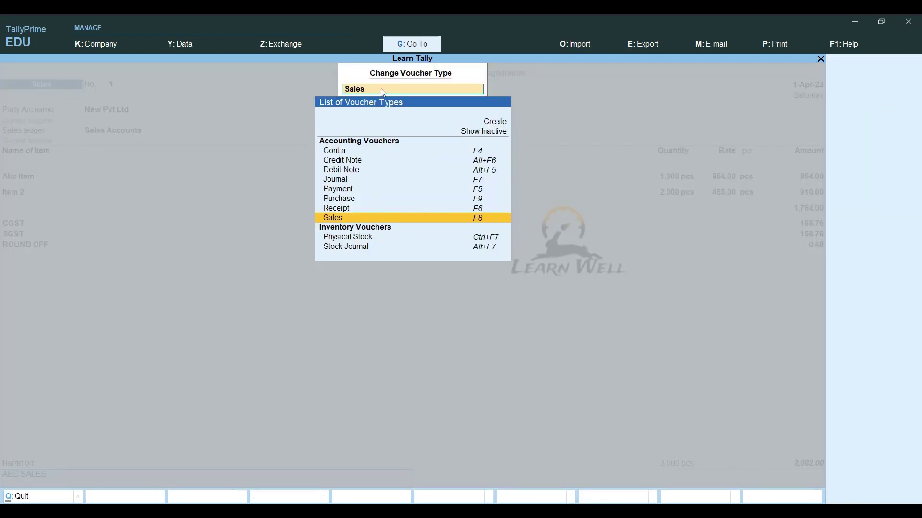
key("BackSpace")
key("BackSpace")
key("BackSpace")
key("BackSpace")
key("BackSpace")
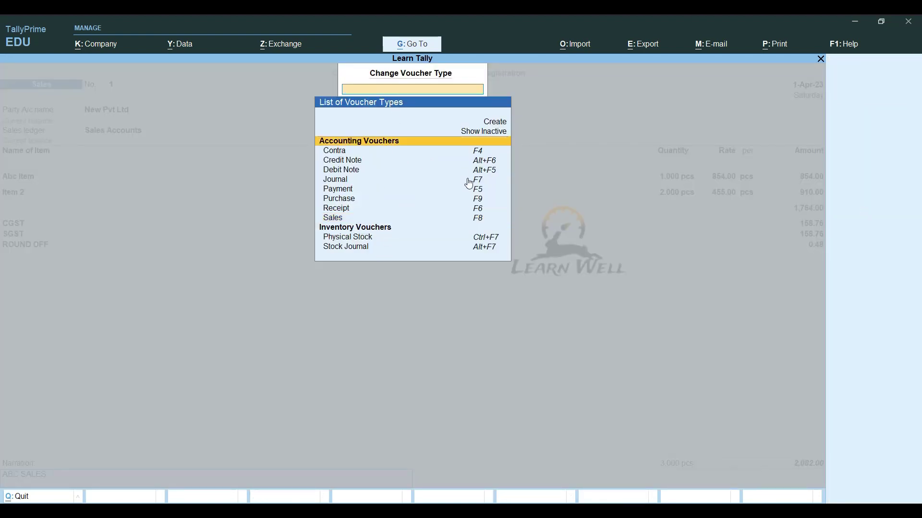
left_click(474, 136)
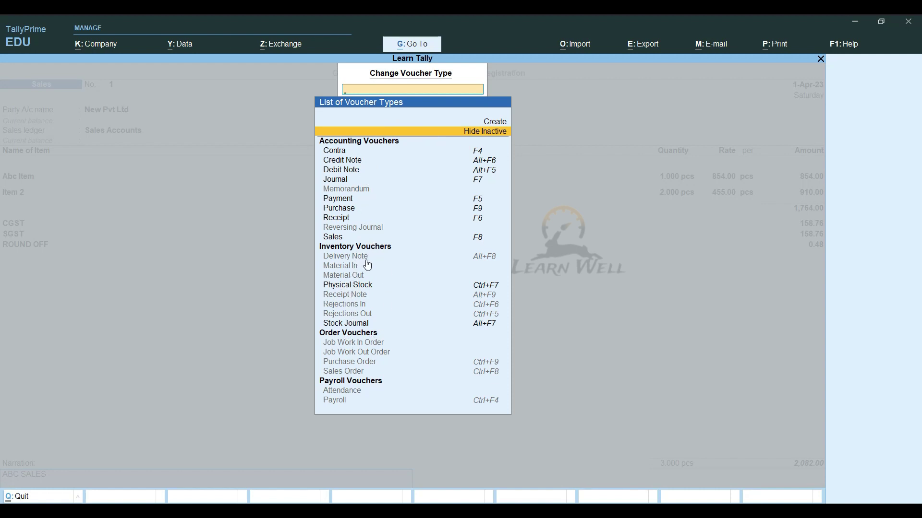
key("Escape")
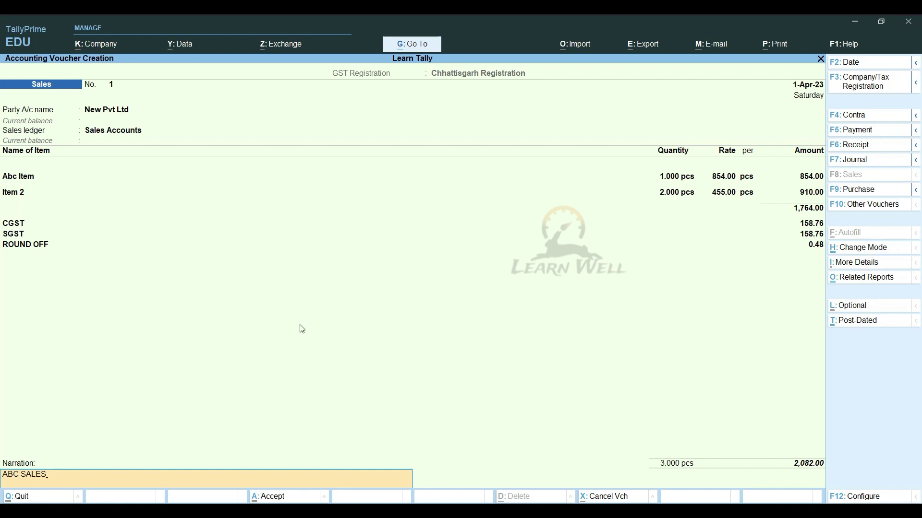
key("ctrl")
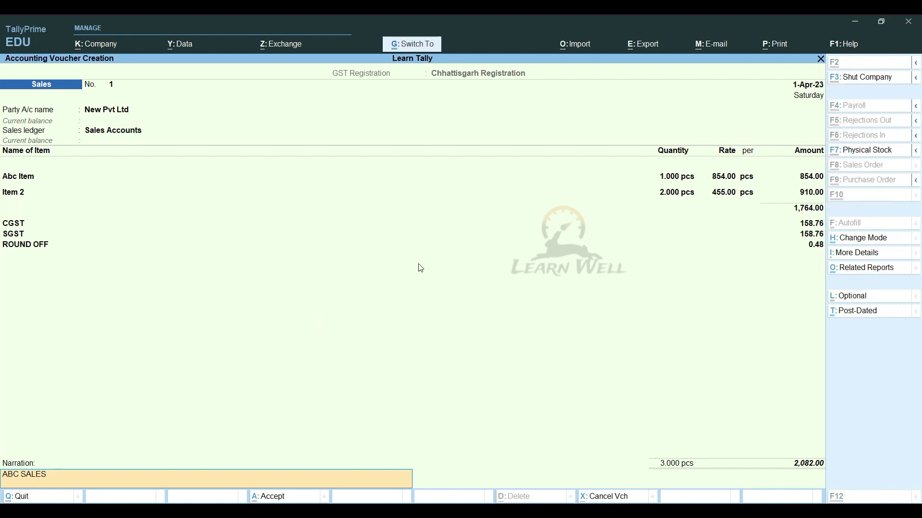
key("ctrl+a")
Open the saved New Pvt Ltd sales voucher from the Day Book.
key("Escape")
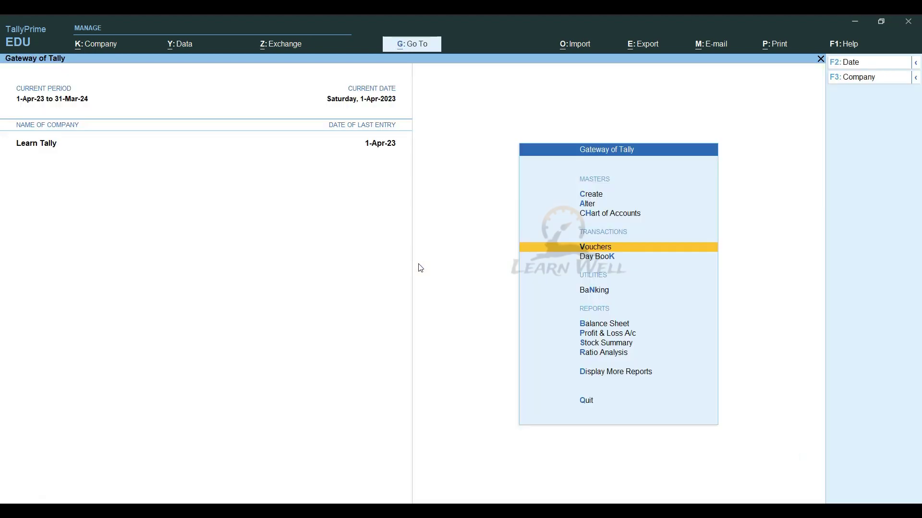
key("Escape")
key("n")
key("d")
key("s")
key("Escape")
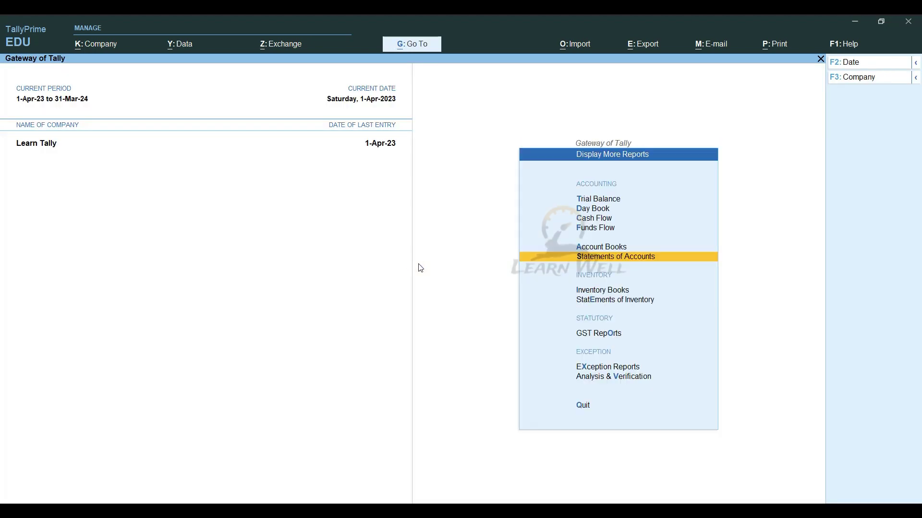
key("Escape")
key("Down")
key("Down")
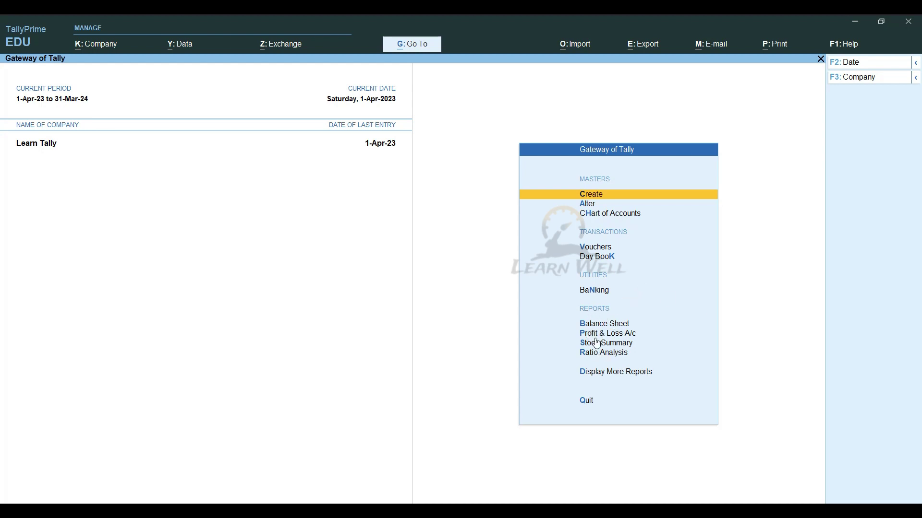
left_click(599, 259)
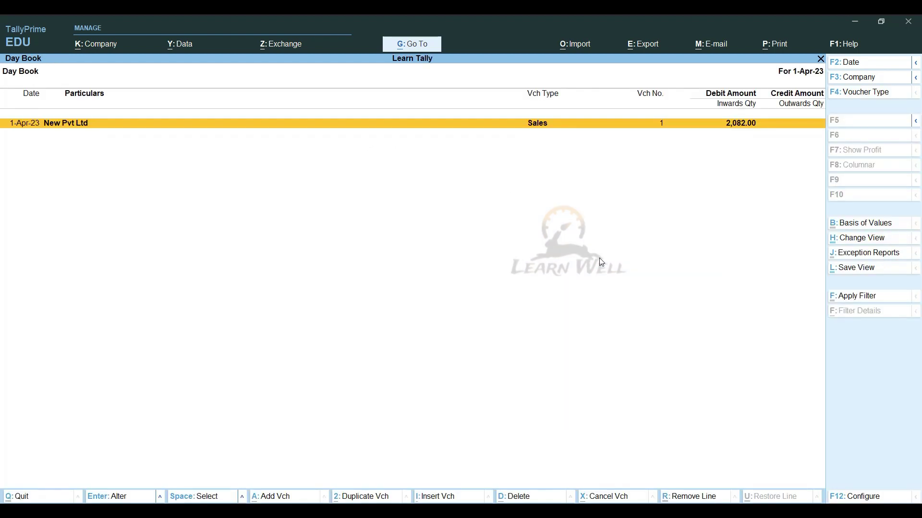
key("Return")
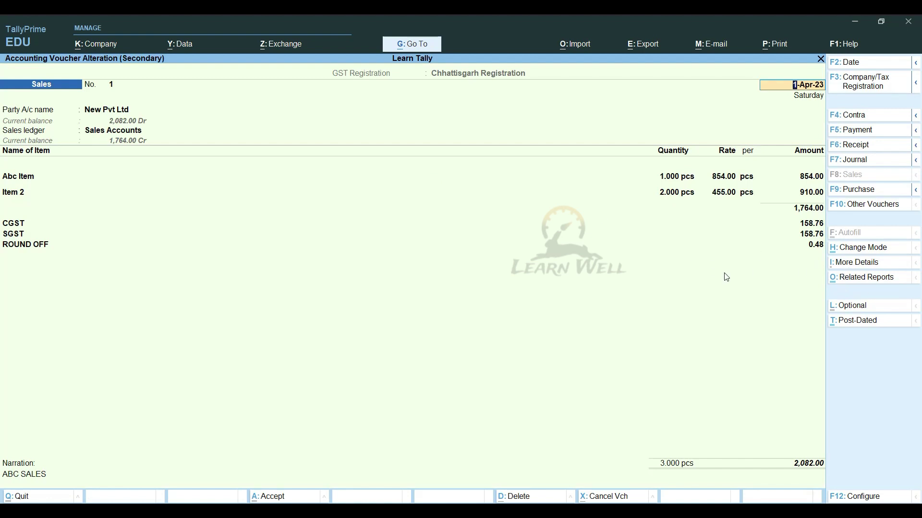
Switch the voucher to As Voucher mode to show By/To ledger rows.
left_click(866, 255)
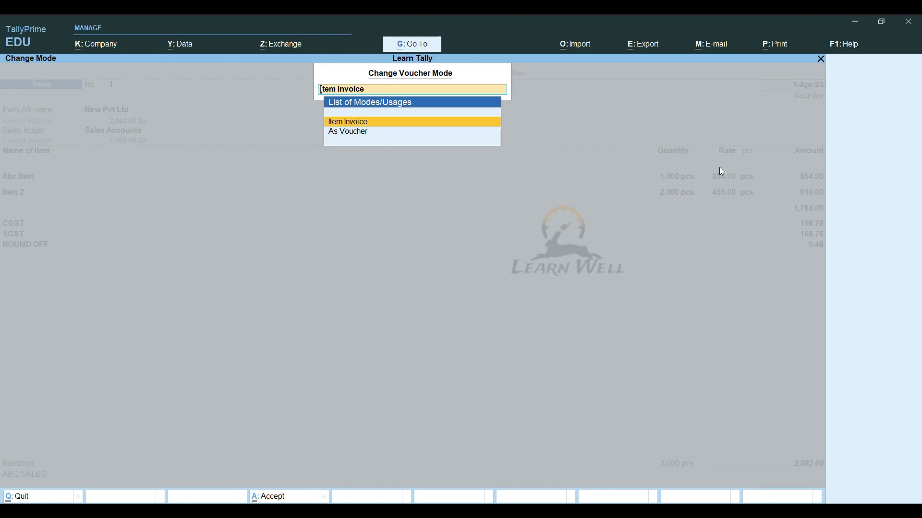
left_click(356, 132)
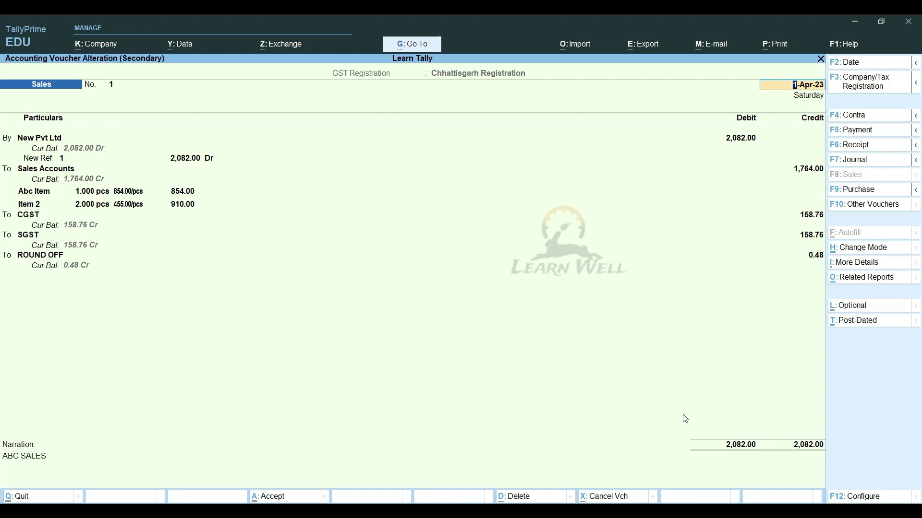
key("F12")
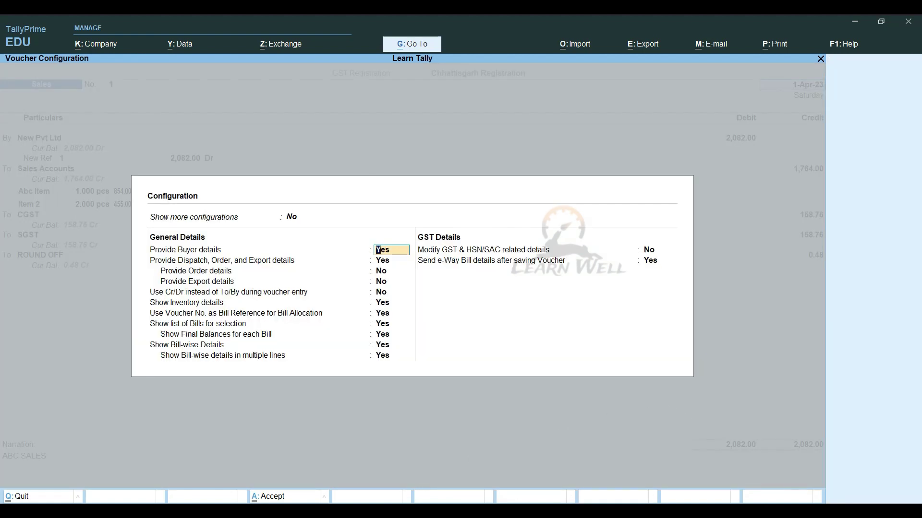
Enable Show more configurations and set Use Cr/Dr instead of To/By to Yes.
left_click(303, 218)
key("y")
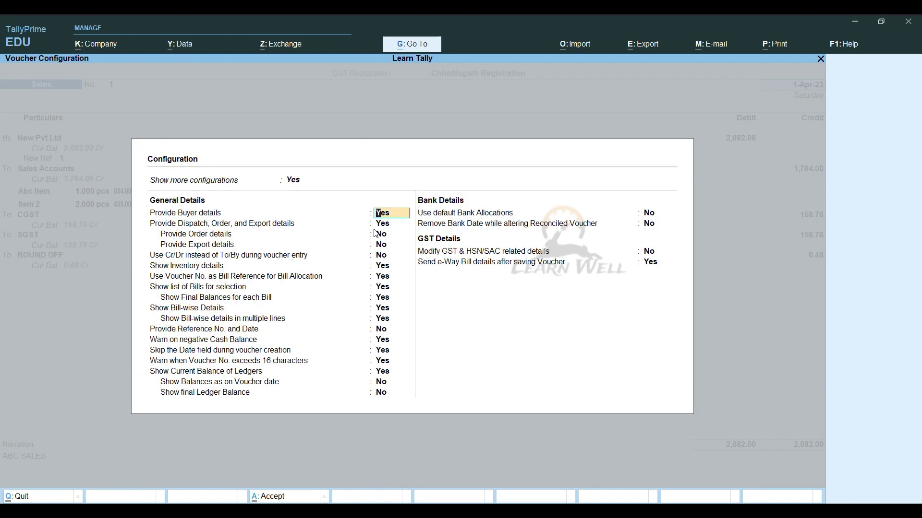
left_click(189, 258)
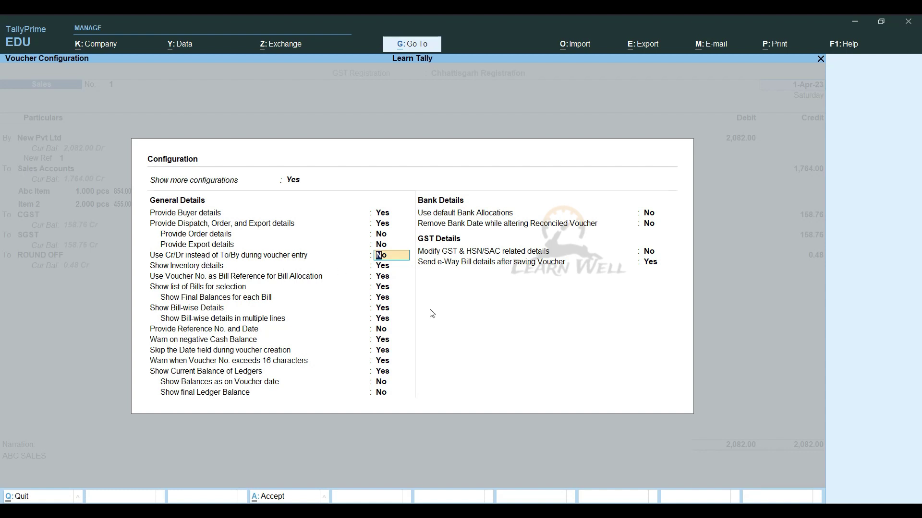
key("Return")
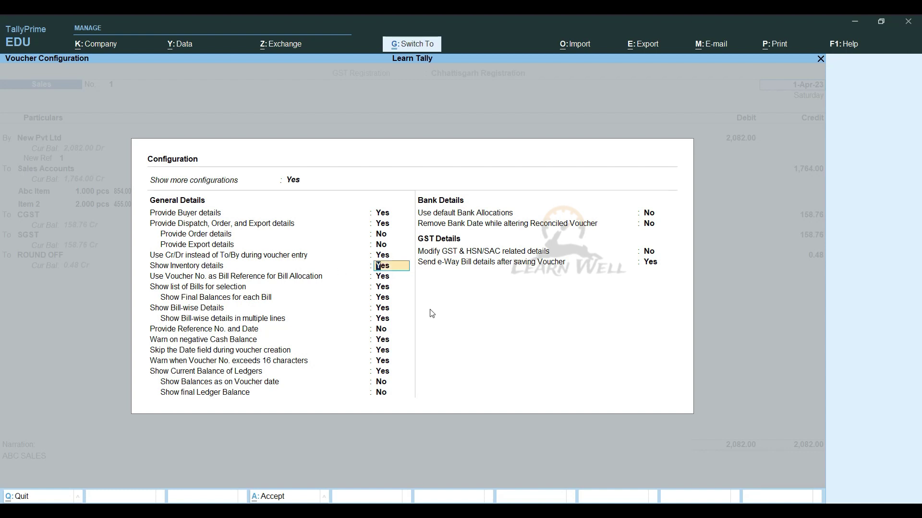
key("ctrl+a")
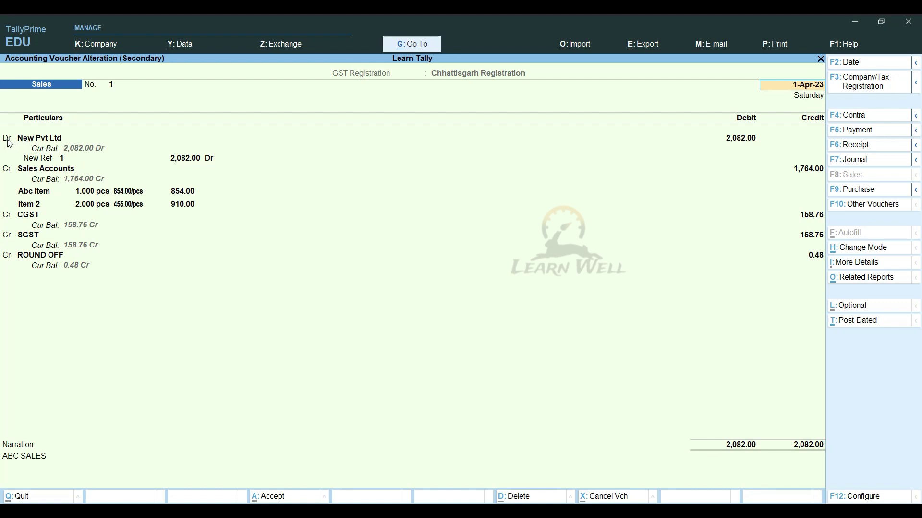
Step down the ledger lines to ROUND OFF, clear its 0.48 amount, and begin quitting.
left_click(47, 142)
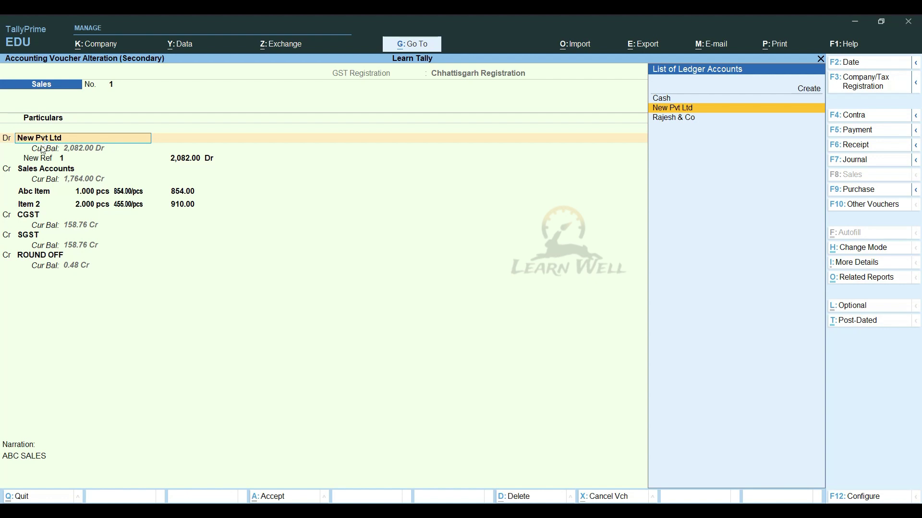
left_click(27, 174)
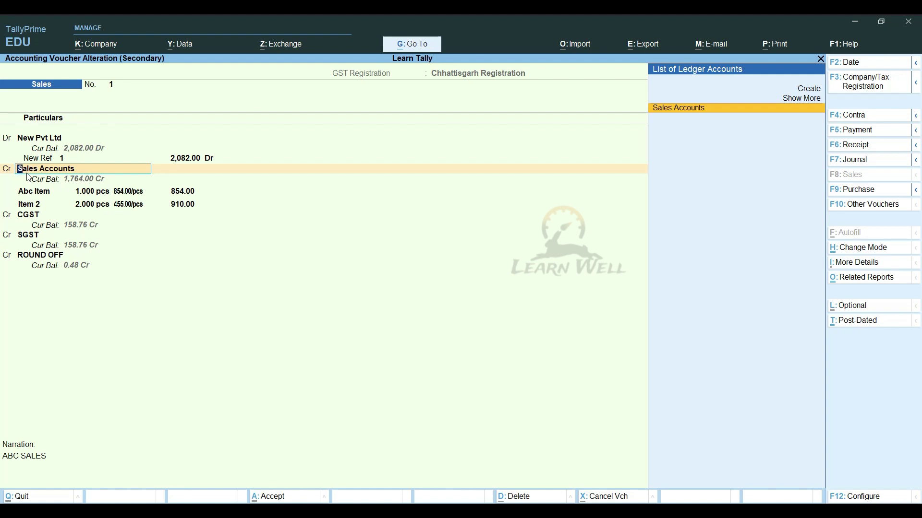
left_click(41, 194)
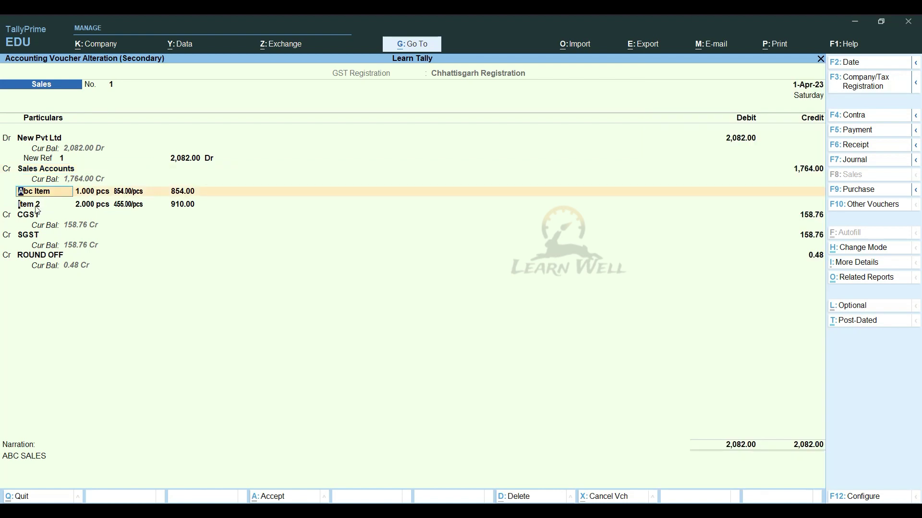
left_click(37, 207)
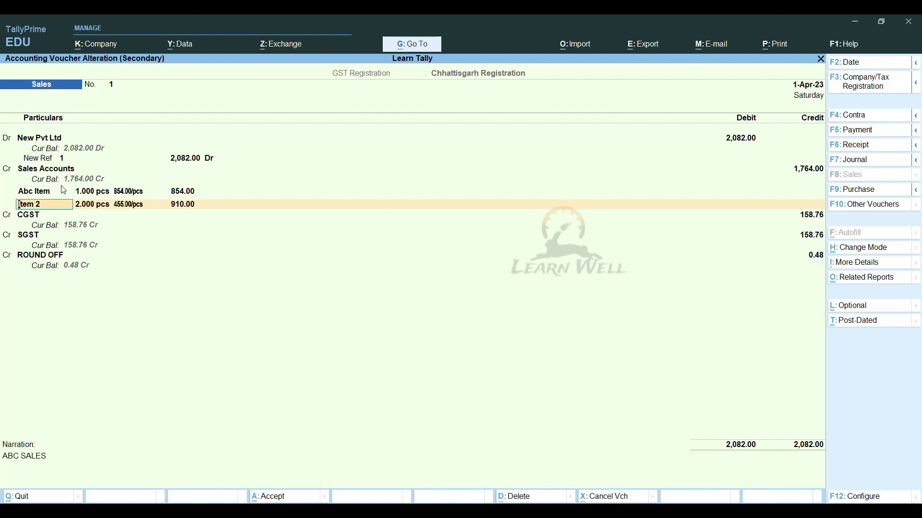
left_click(28, 216)
left_click(33, 237)
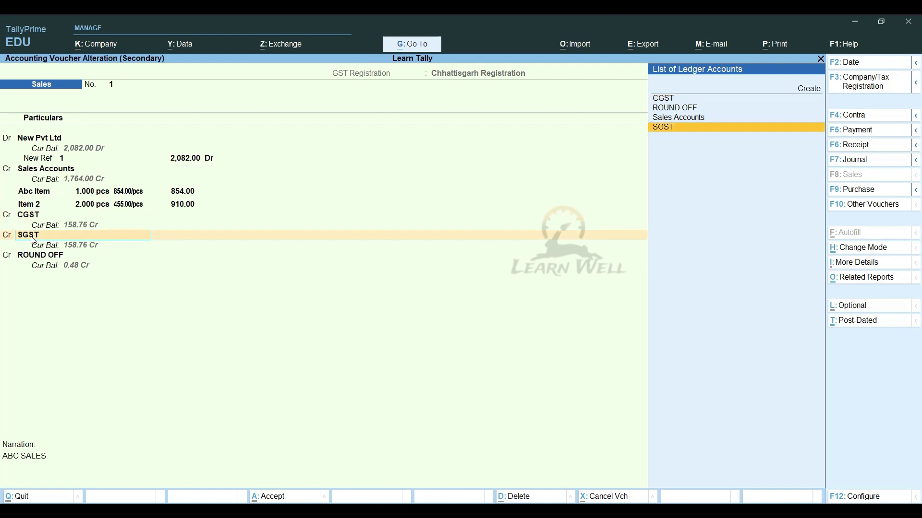
left_click(71, 257)
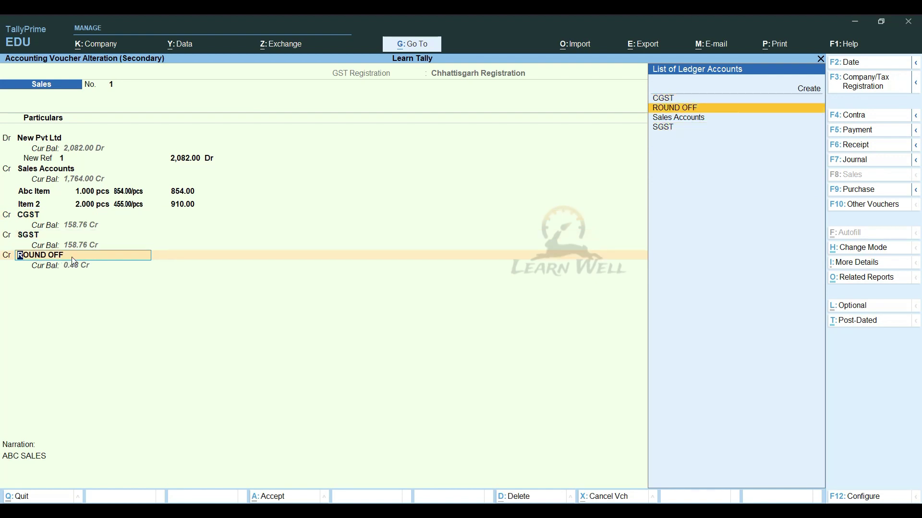
key("Return")
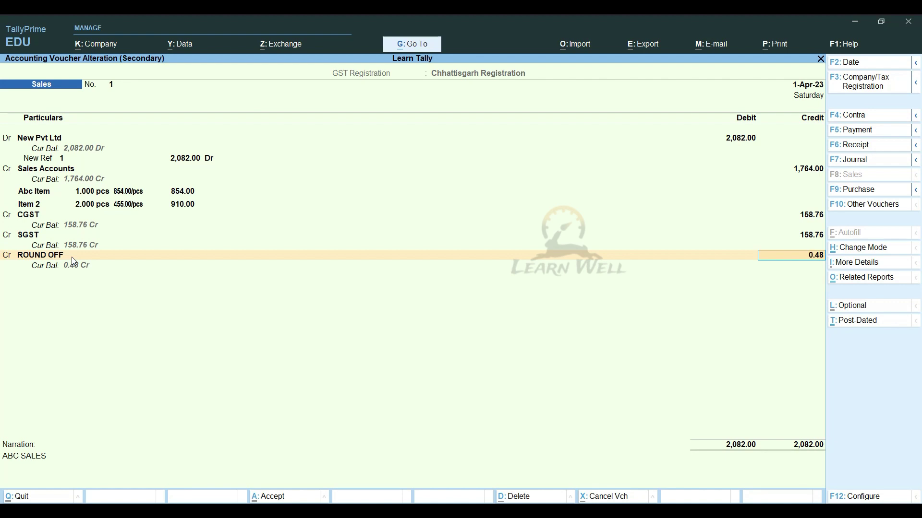
key("BackSpace")
key("Escape")
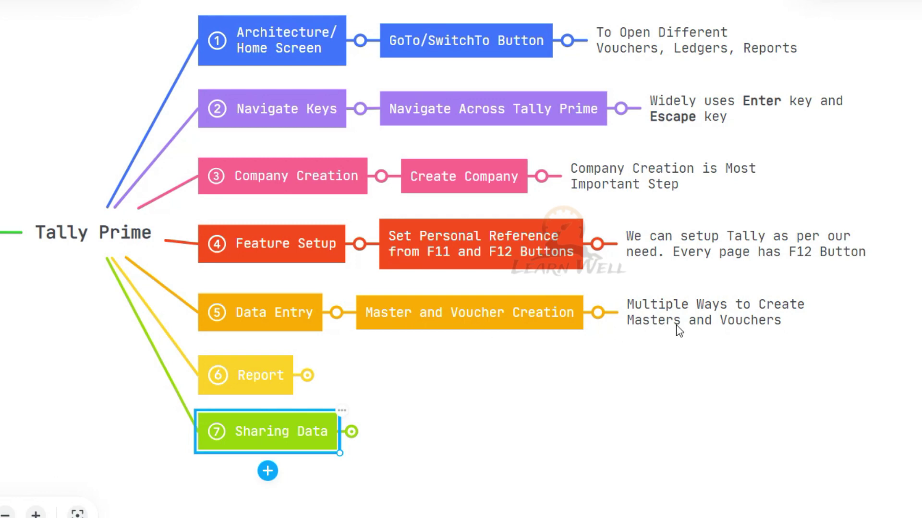
Expand the Report branch to show the Hierarchical Reports note and the MIS summary reports note.
left_click(301, 378)
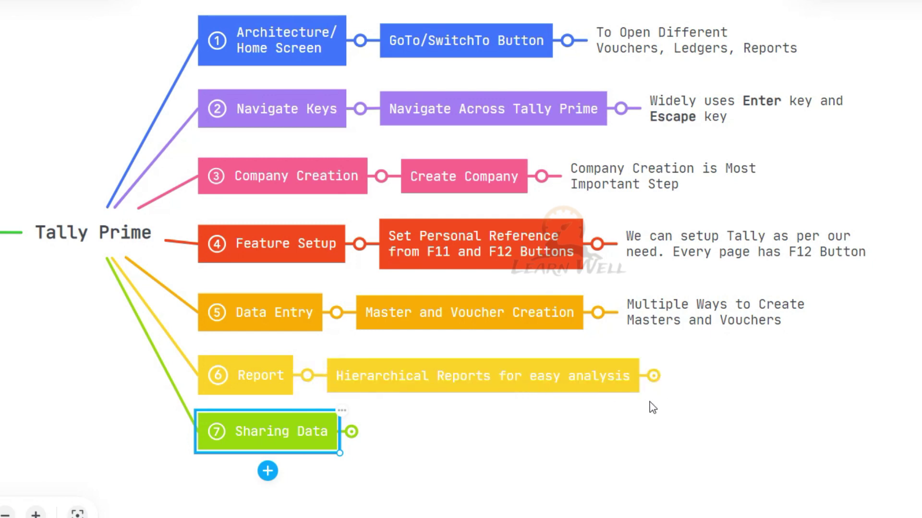
left_click(653, 376)
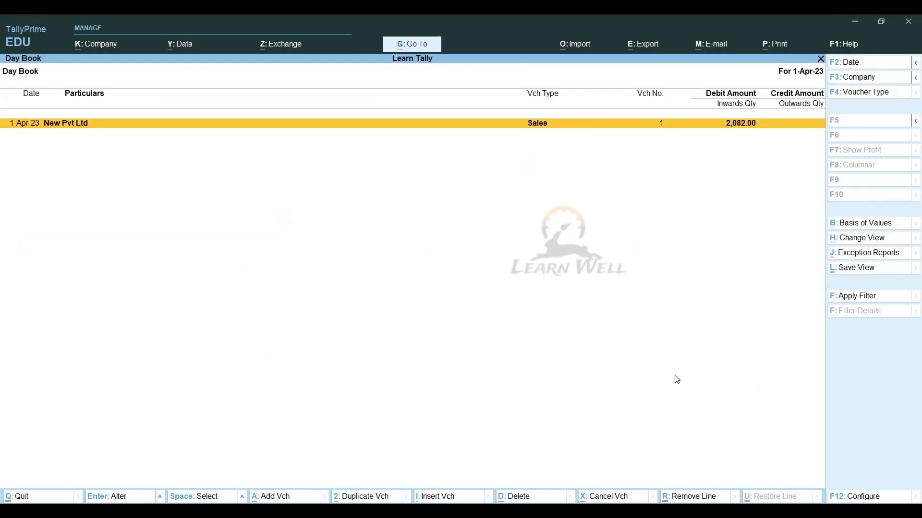
key("Escape")
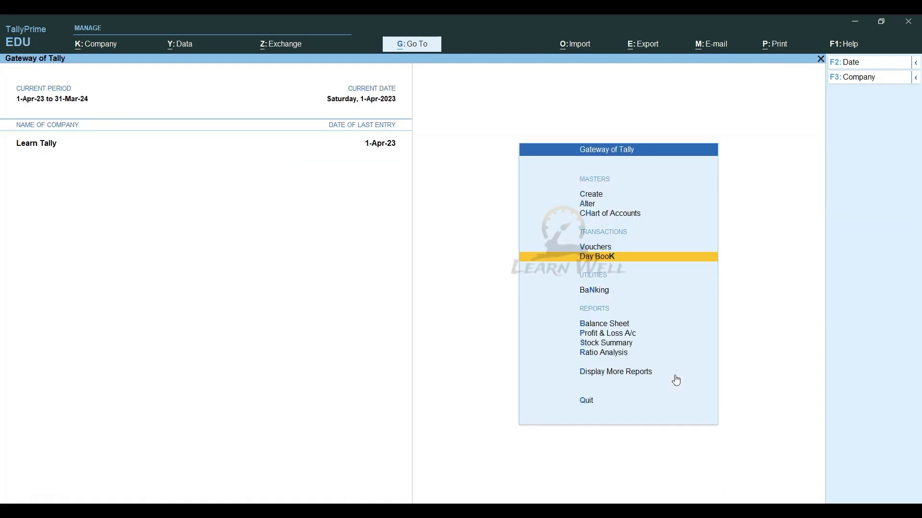
key("Home")
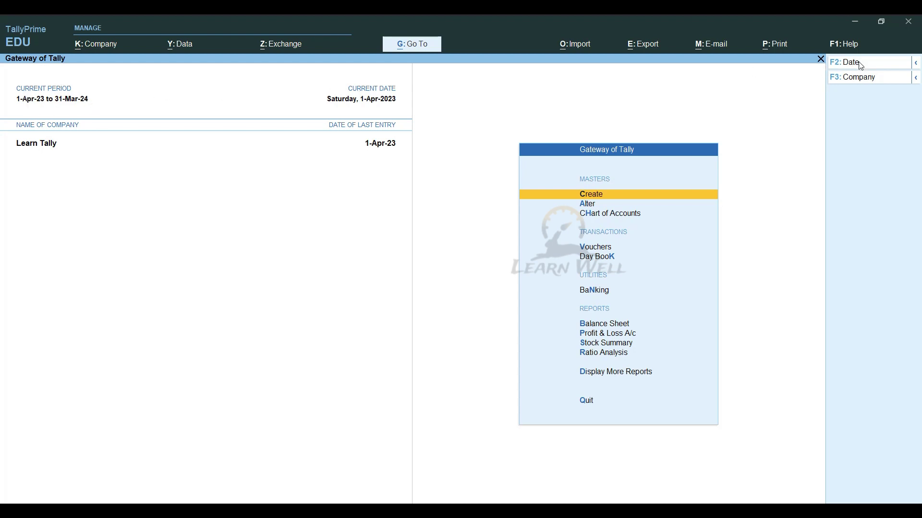
left_click(918, 69)
left_click(601, 327)
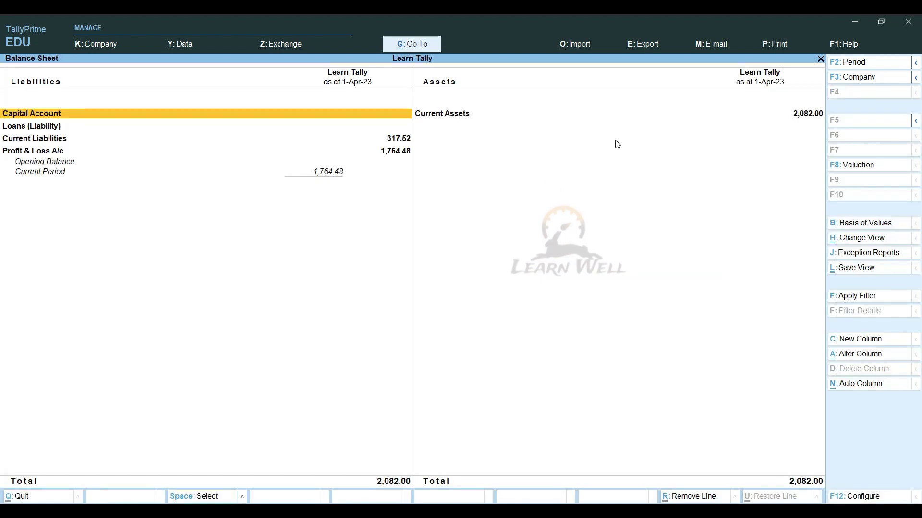
key("Right")
key("Return")
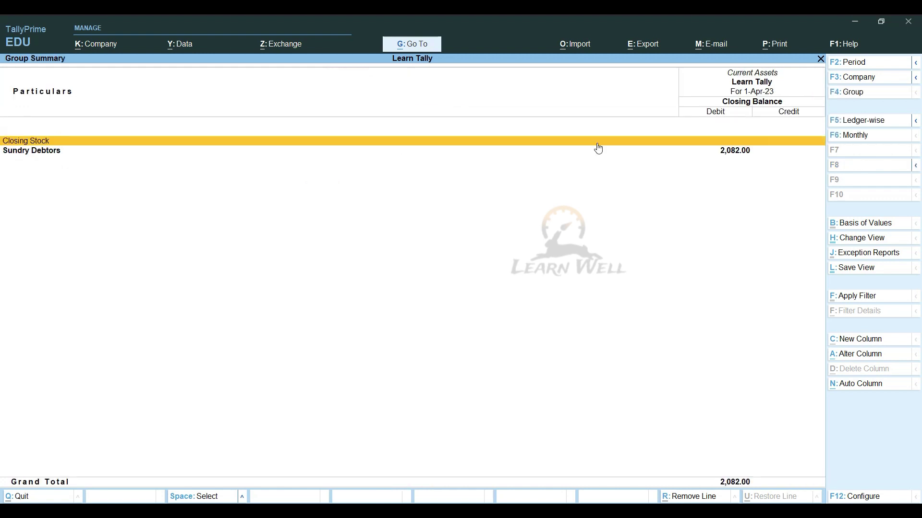
left_click(724, 153)
left_click(724, 152)
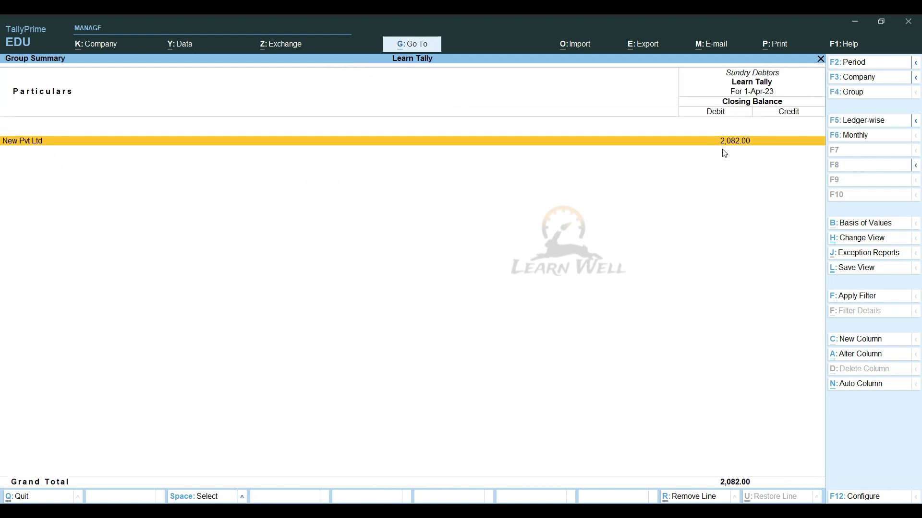
key("Return")
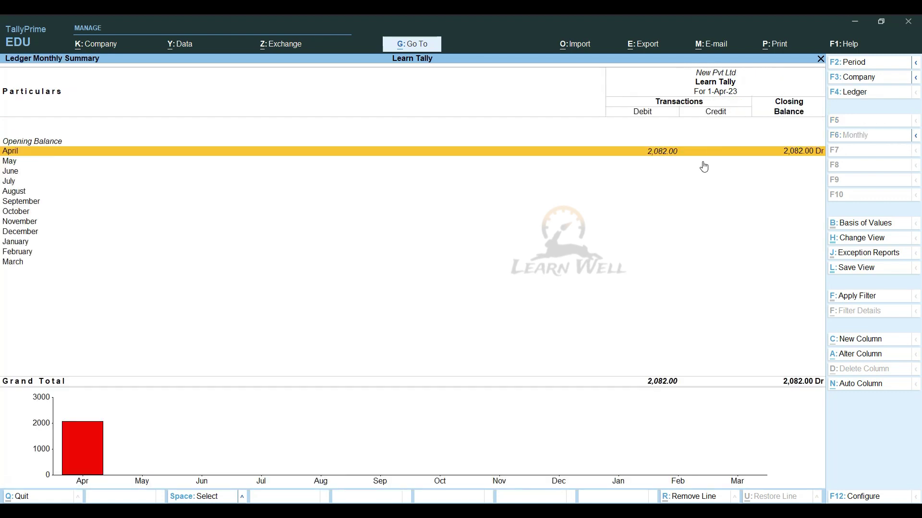
key("Return")
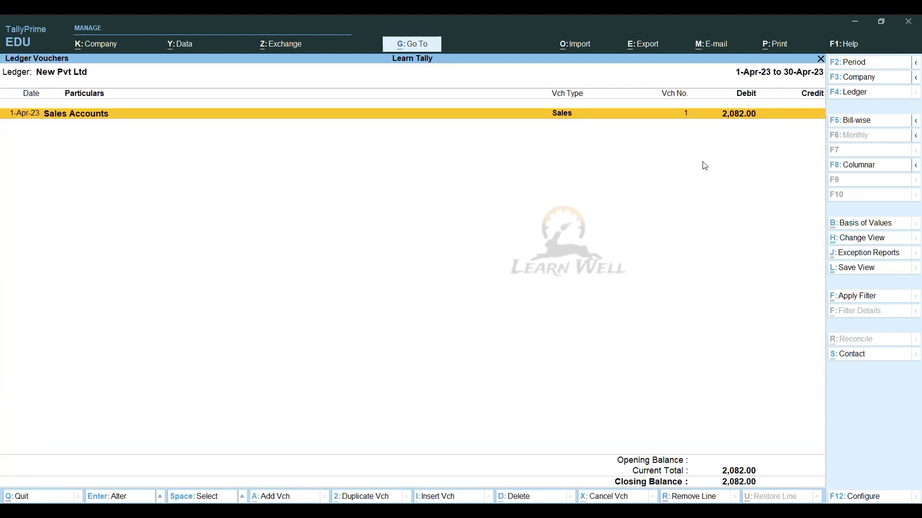
key("Return")
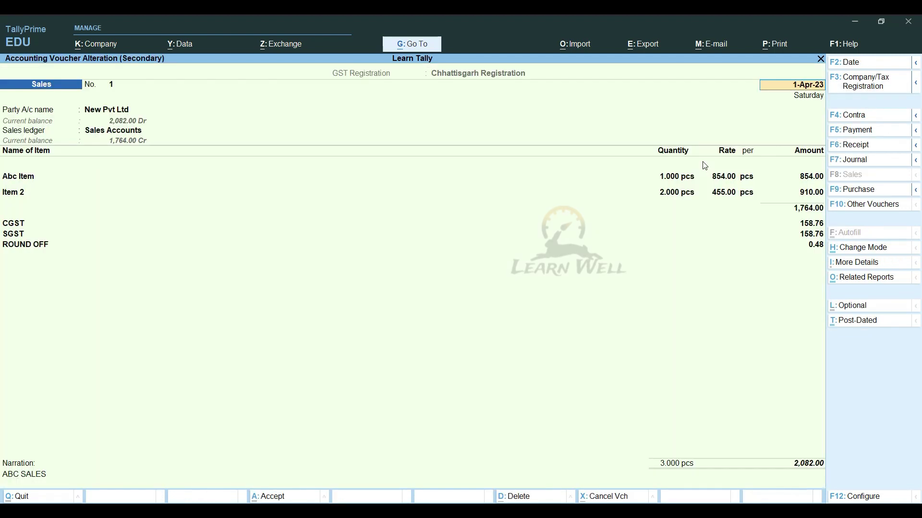
key("Escape")
key("Return")
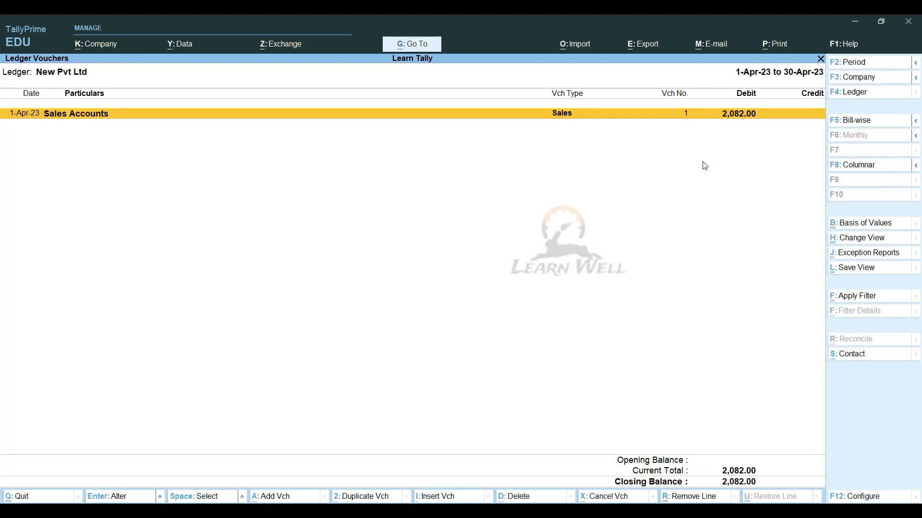
key("Escape")
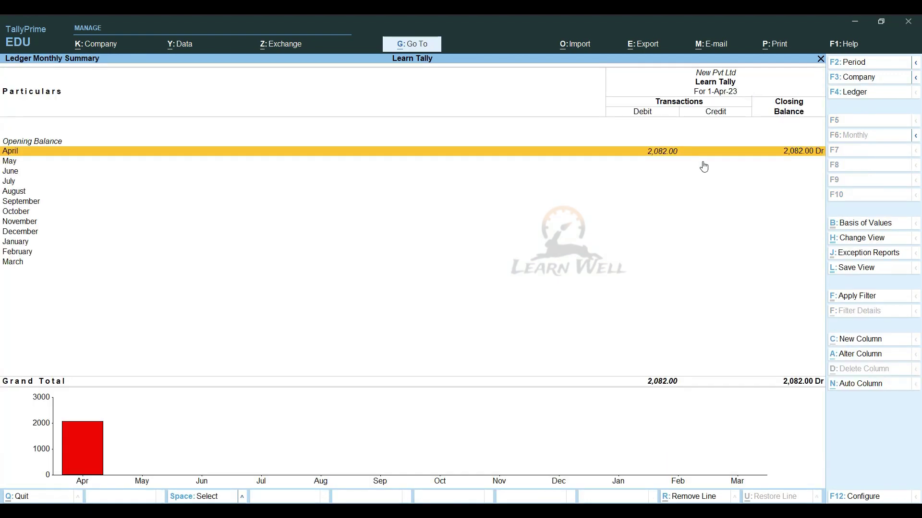
key("Escape")
key("Escape")
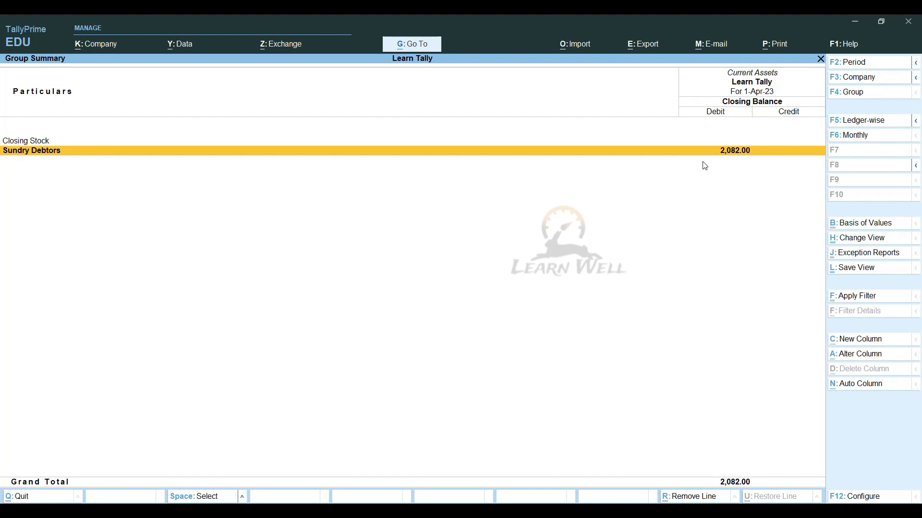
key("Escape")
key("Left")
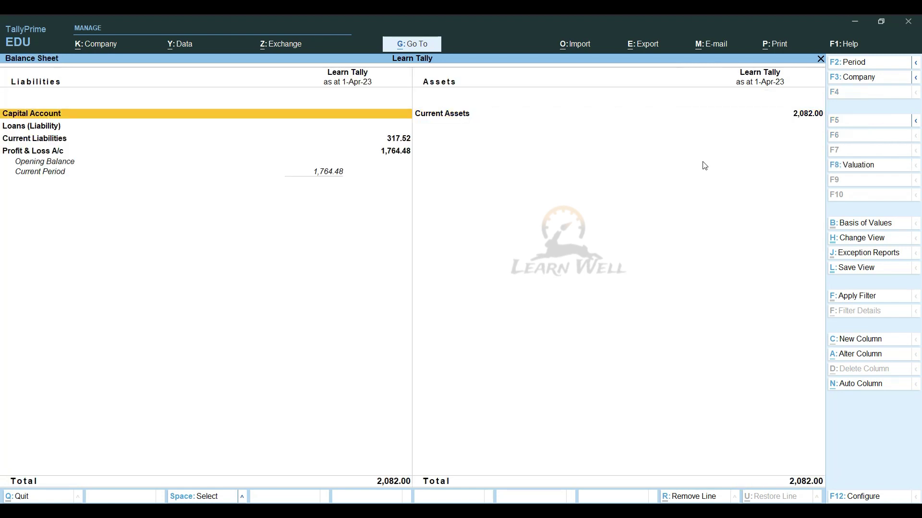
key("Down")
key("Down")
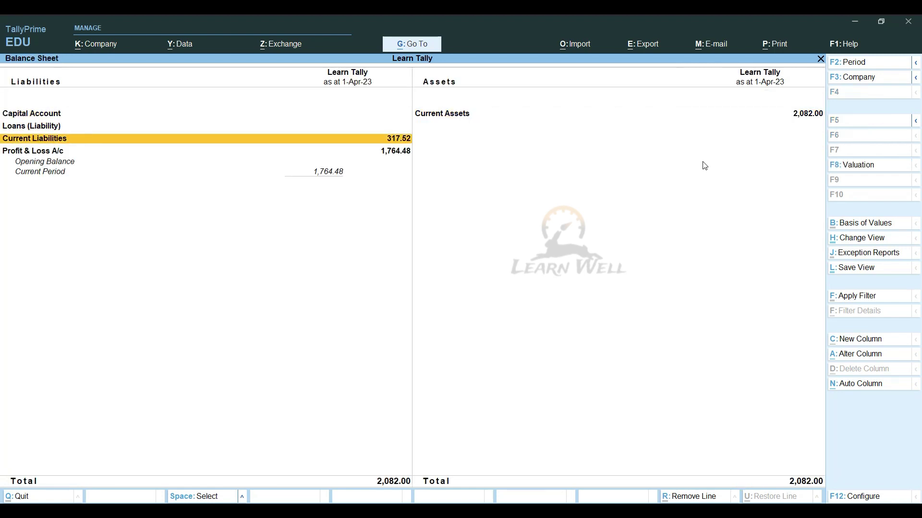
key("Return")
key("Return")
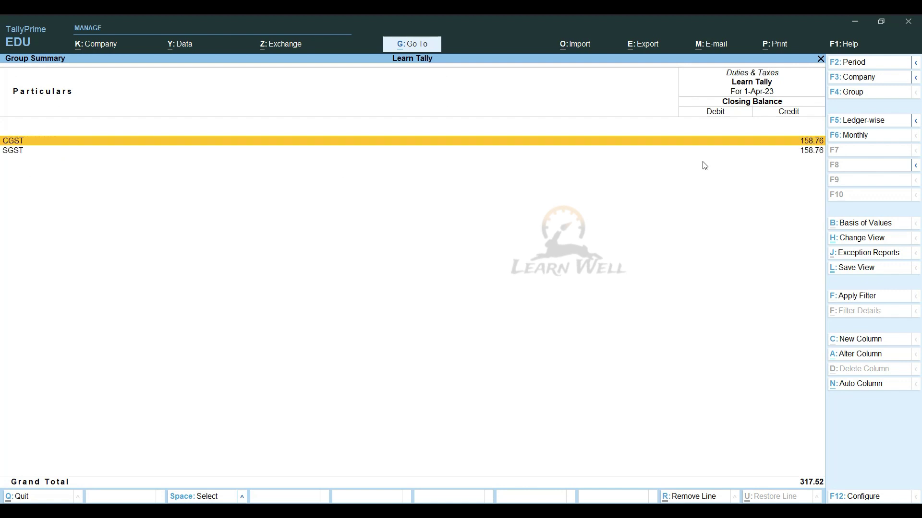
key("Escape")
key("Escape")
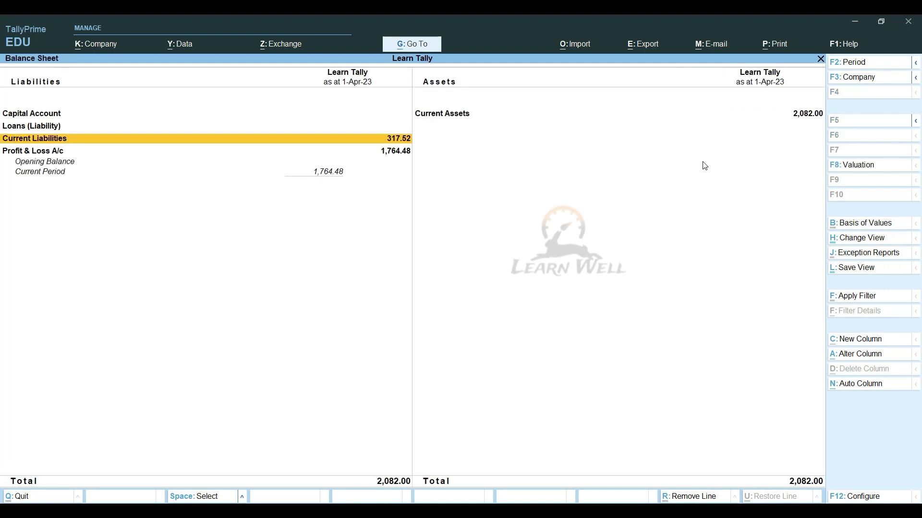
key("Down")
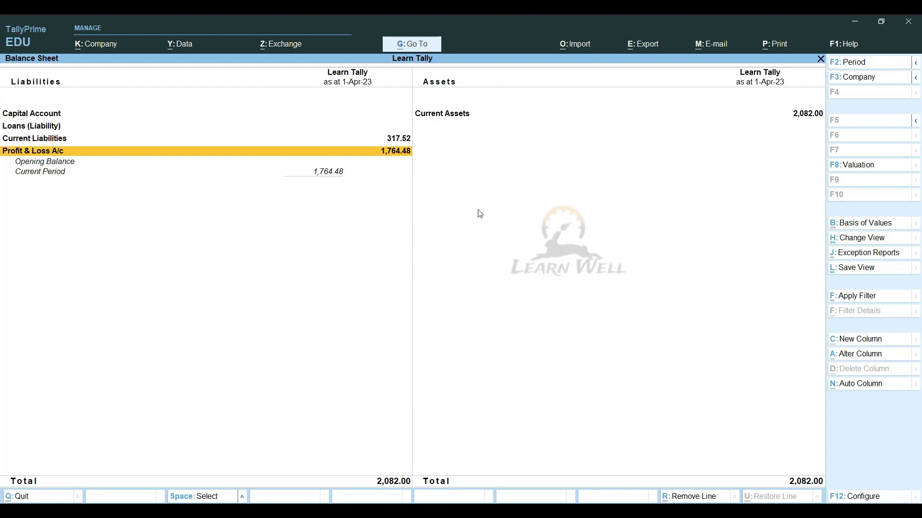
key("Escape")
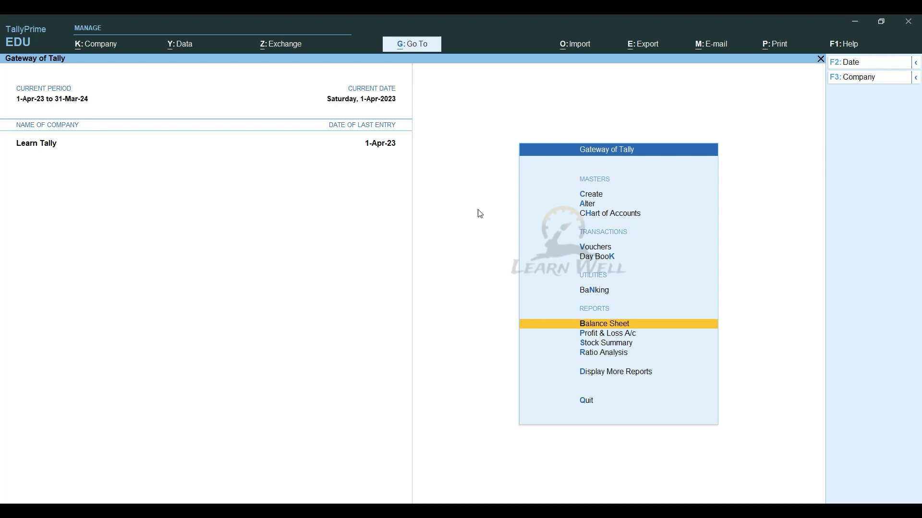
key("Down")
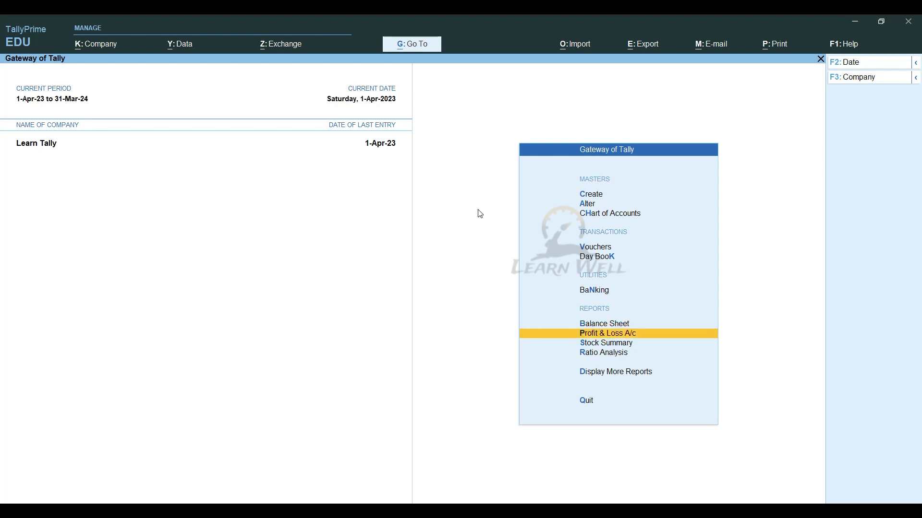
left_click(608, 335)
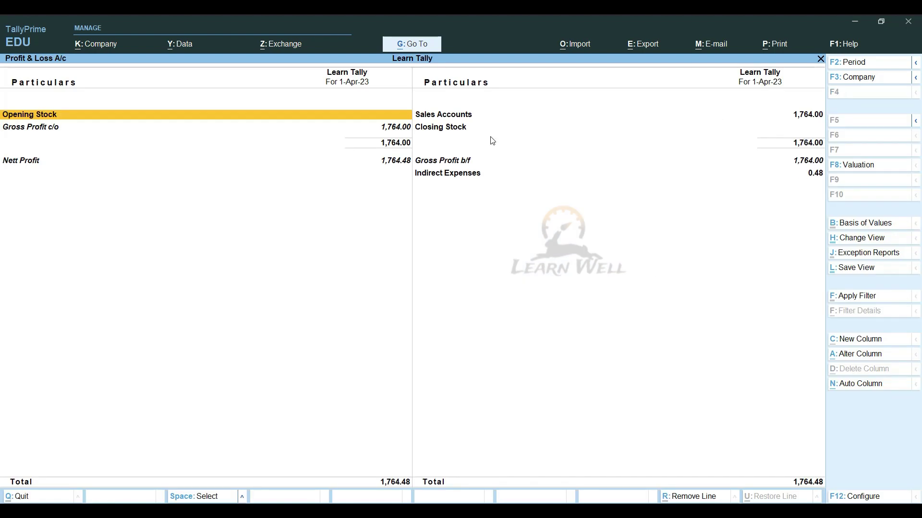
left_click(455, 120)
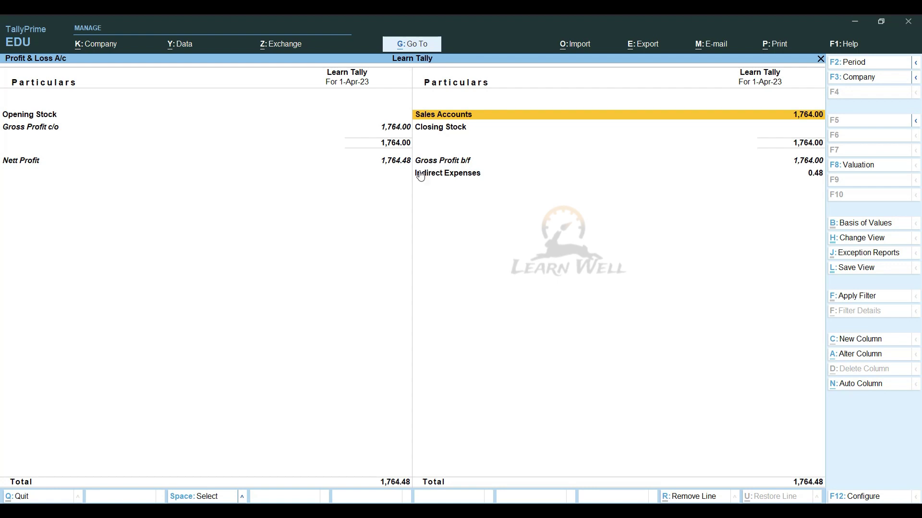
left_click(448, 181)
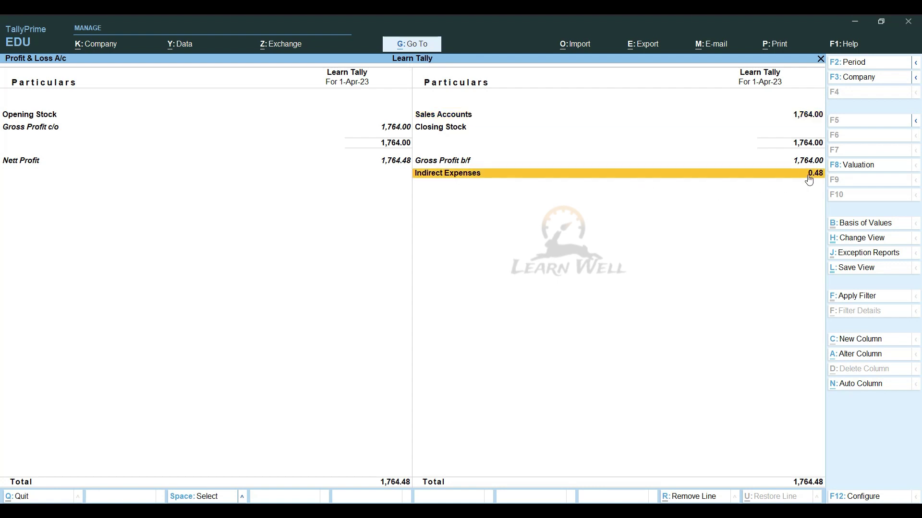
key("Escape")
Open the Stock Summary for the current period and list it item by item.
key("Down")
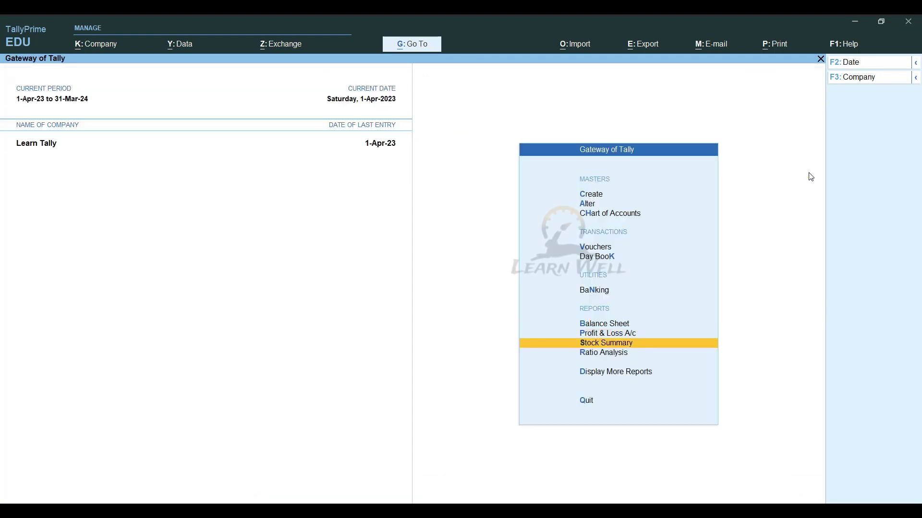
key("Return")
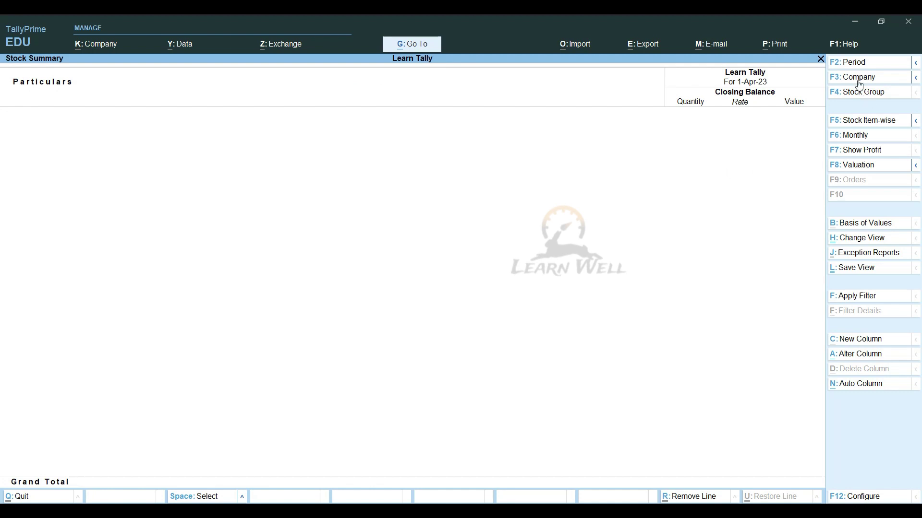
left_click(859, 63)
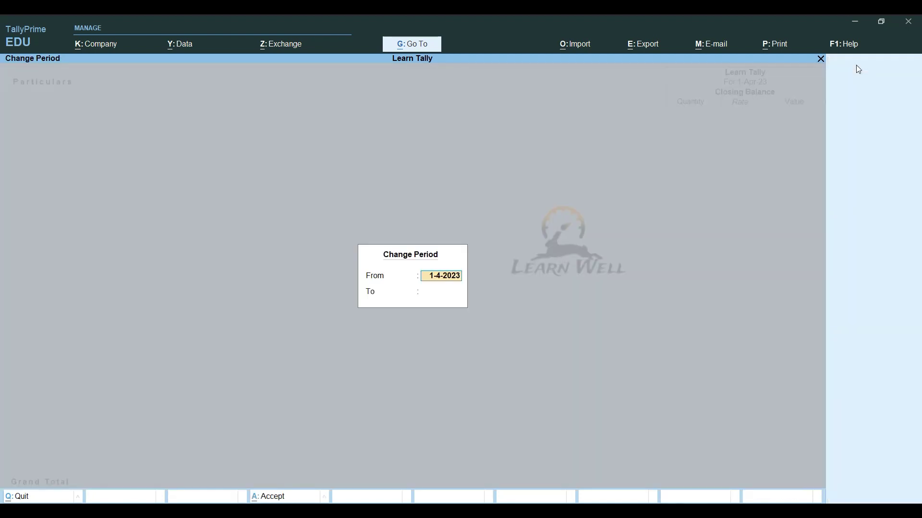
key("Return")
key("Return")
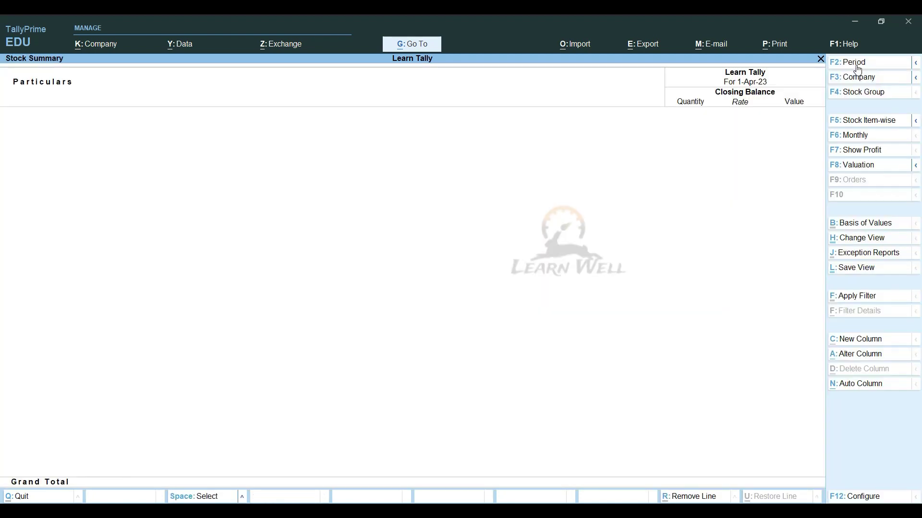
left_click(859, 122)
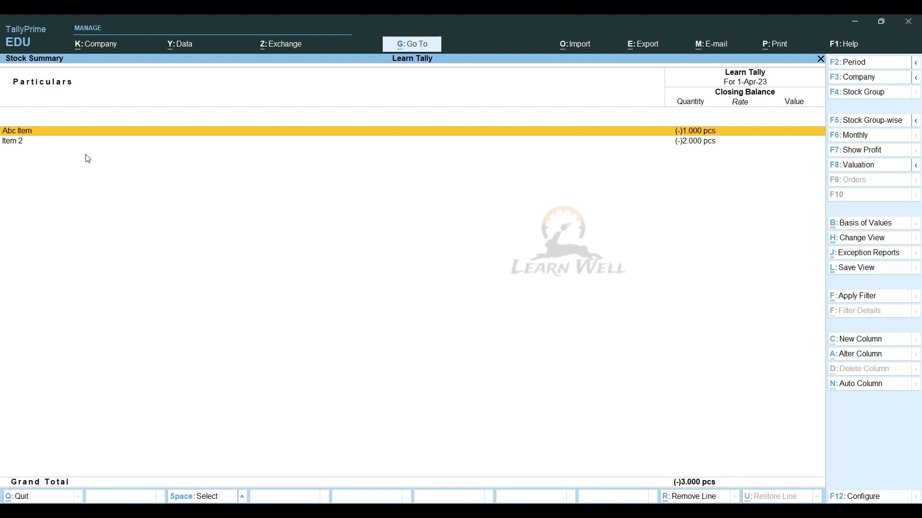
left_click(94, 44)
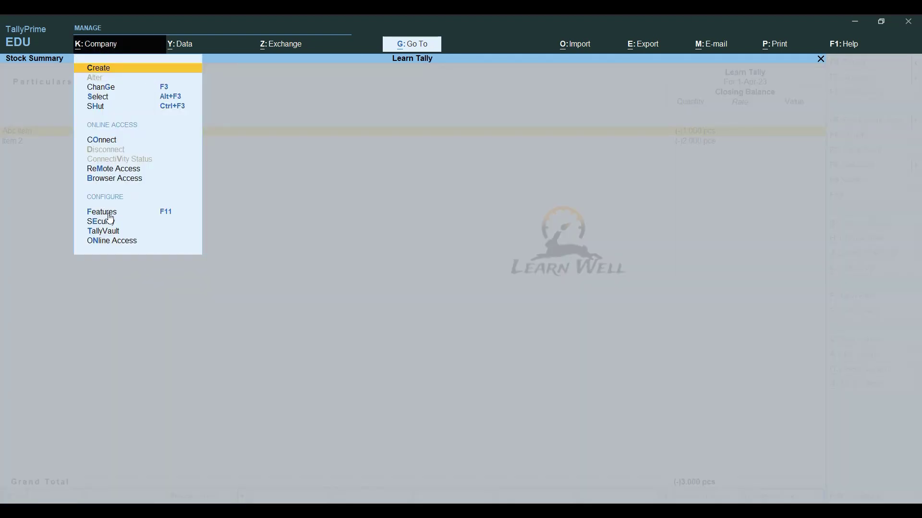
left_click(294, 213)
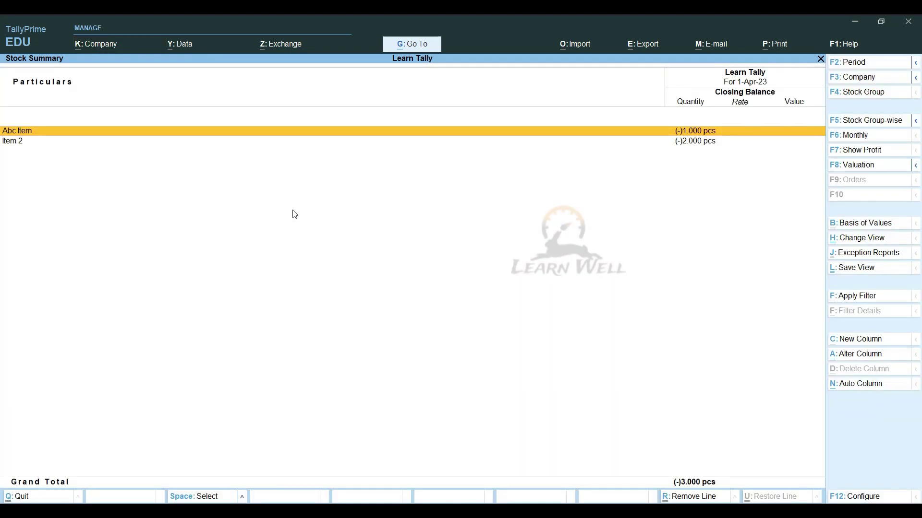
Drill into Item 2's April vouchers for the 2 pcs sale worth 910.00, then return to Gateway of Tally.
left_click(17, 146)
left_click(17, 146)
left_click(18, 149)
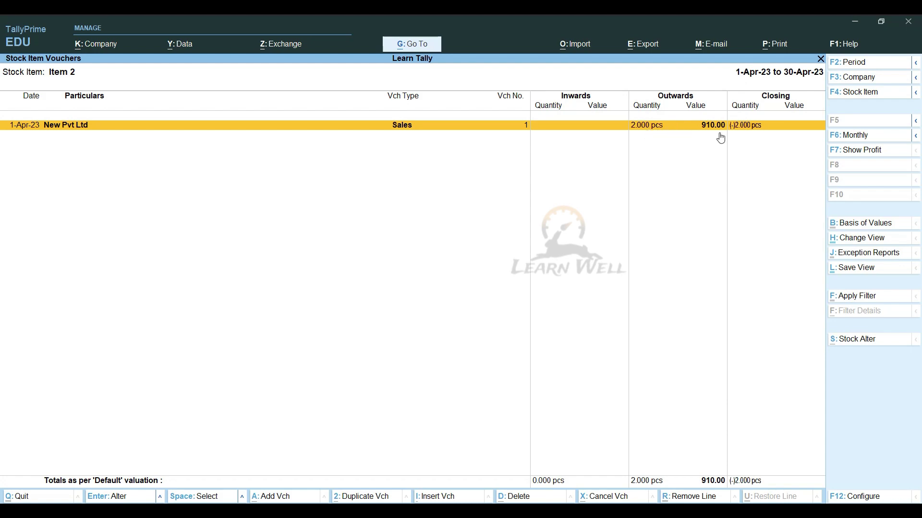
key("Escape")
key("Escape")
key("Escape")
key("Down")
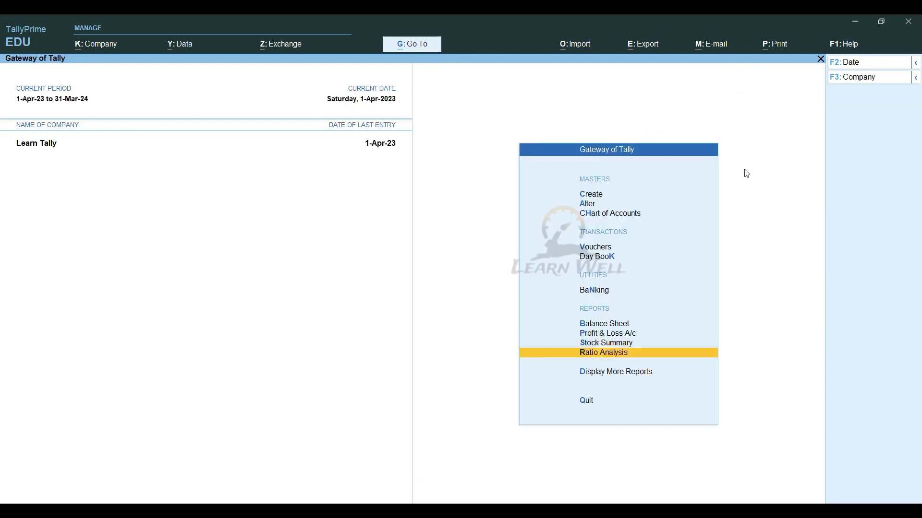
key("Return")
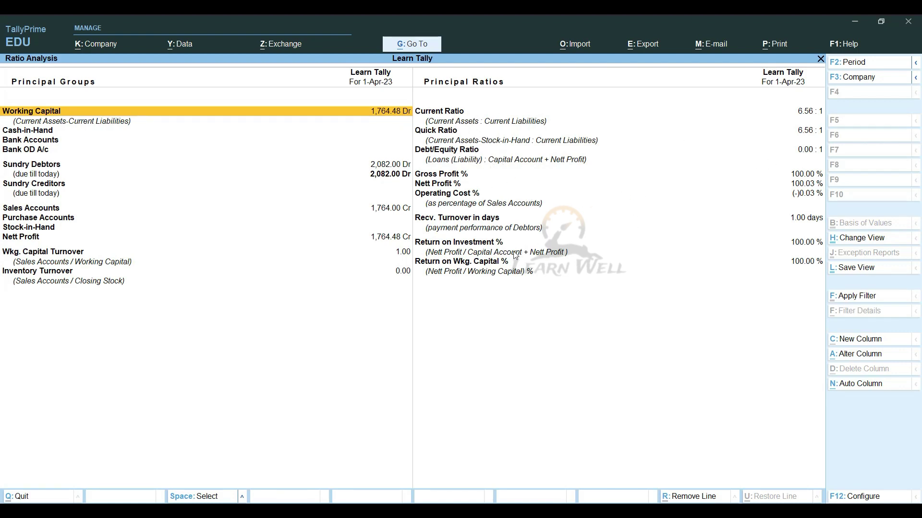
left_click(382, 165)
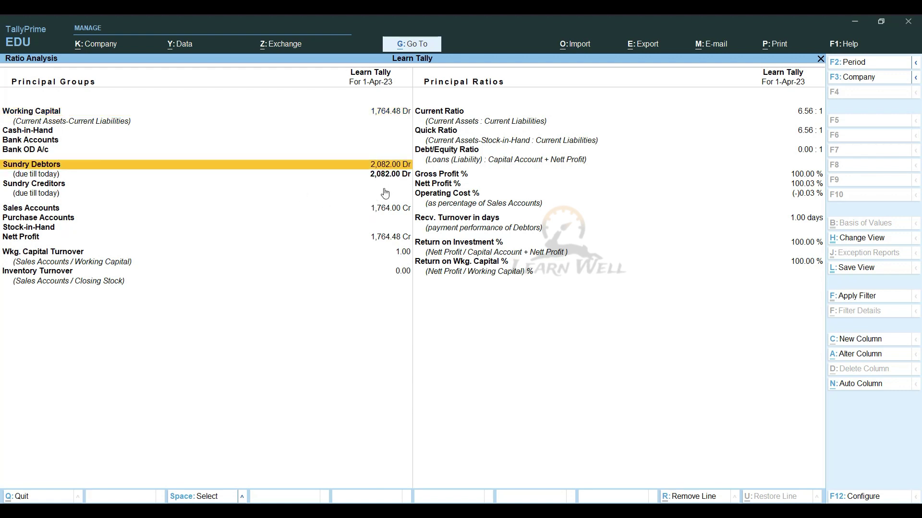
left_click(807, 188)
key("Up")
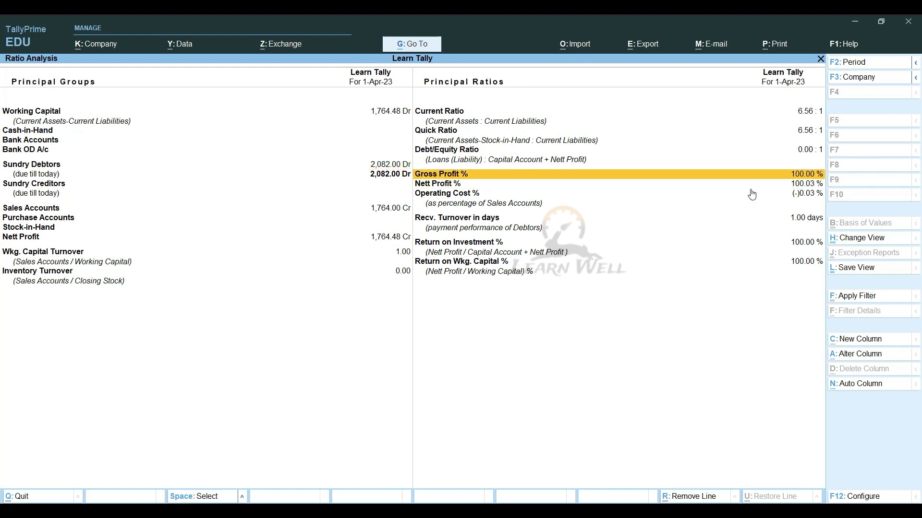
key("Escape")
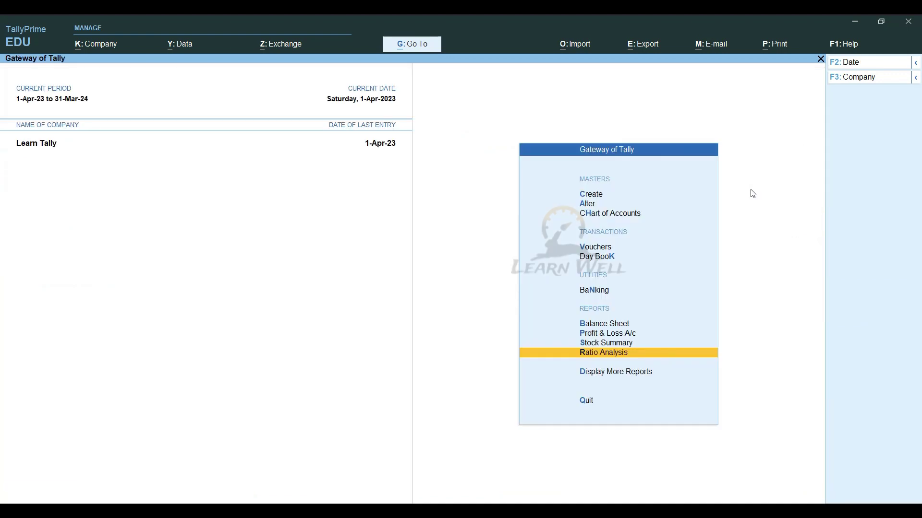
Set the Trial Balance to show opening balances and transaction columns, review the 2,082.00 totals, then close it.
left_click(617, 377)
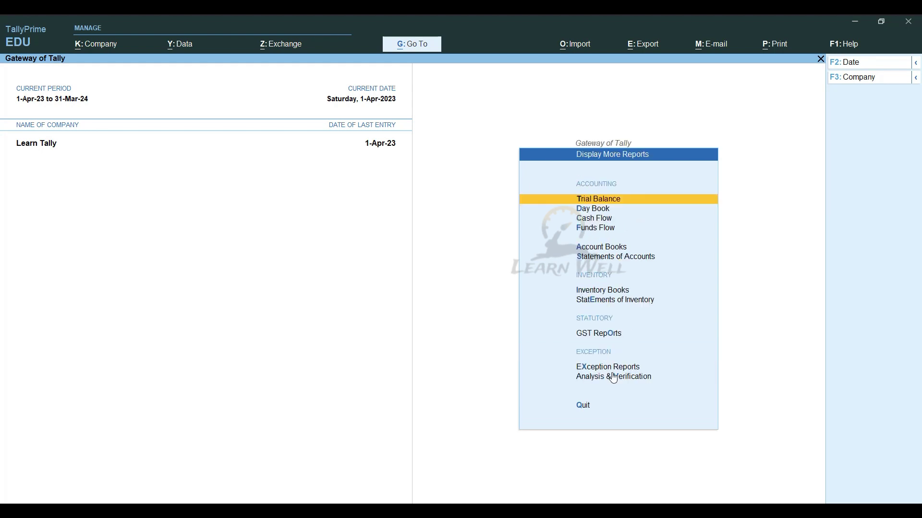
left_click(622, 202)
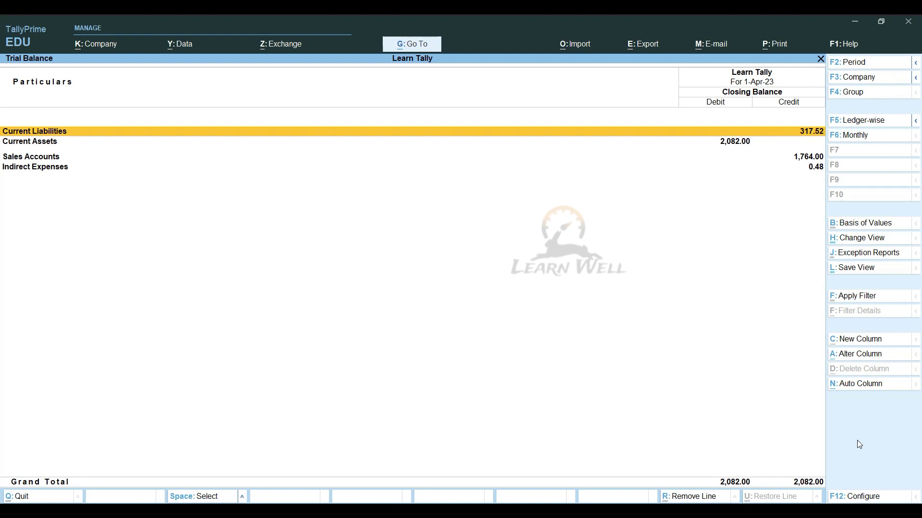
key("F12")
type("Y")
key("Return")
type("Y")
key("Return")
type("No")
key("ctrl+a")
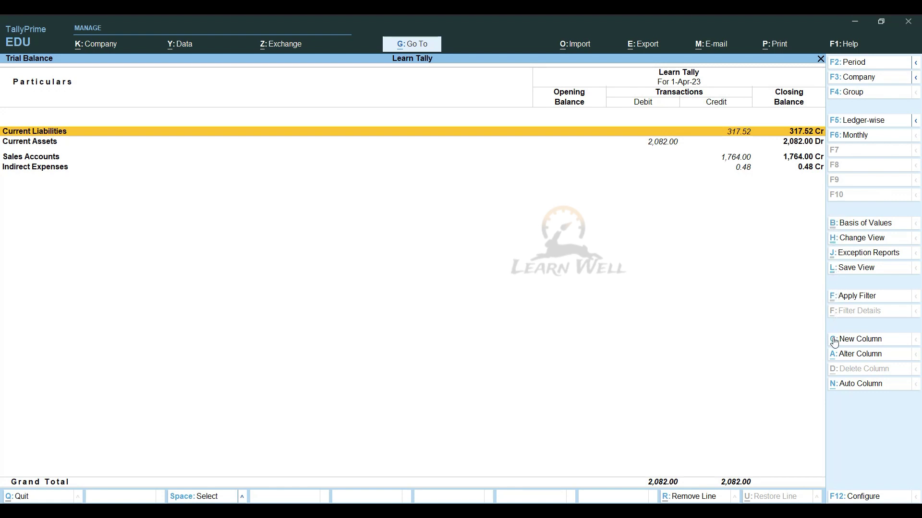
key("Escape")
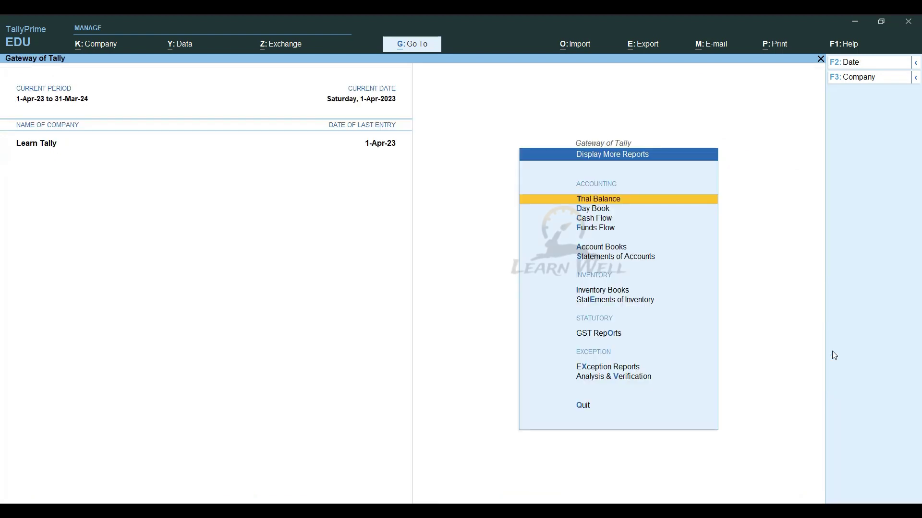
Go to Account Books > Ledger to list ledgers such as Cash, CGST and New Pvt Ltd.
key("Down")
key("Down")
key("Down")
key("Down")
key("Down")
key("Down")
key("Down")
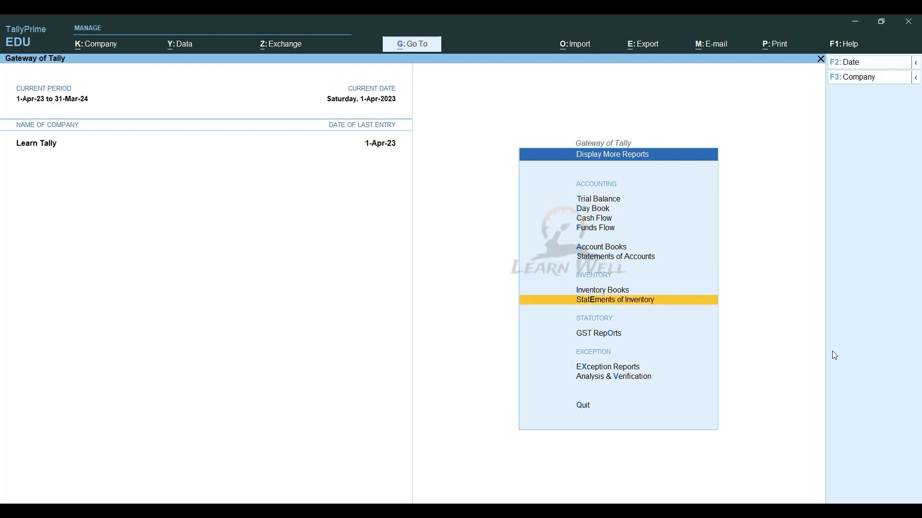
key("Up")
key("Up")
key("Up")
key("Up")
key("Up")
key("Up")
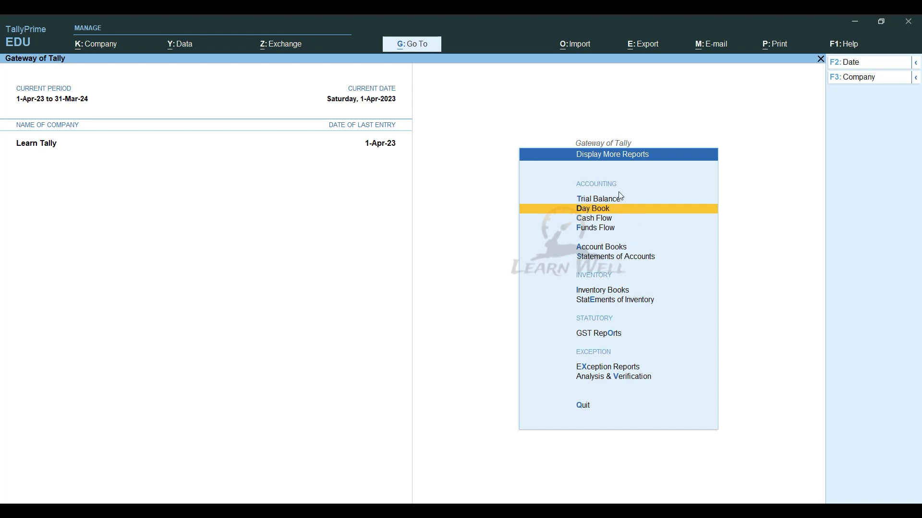
left_click(598, 248)
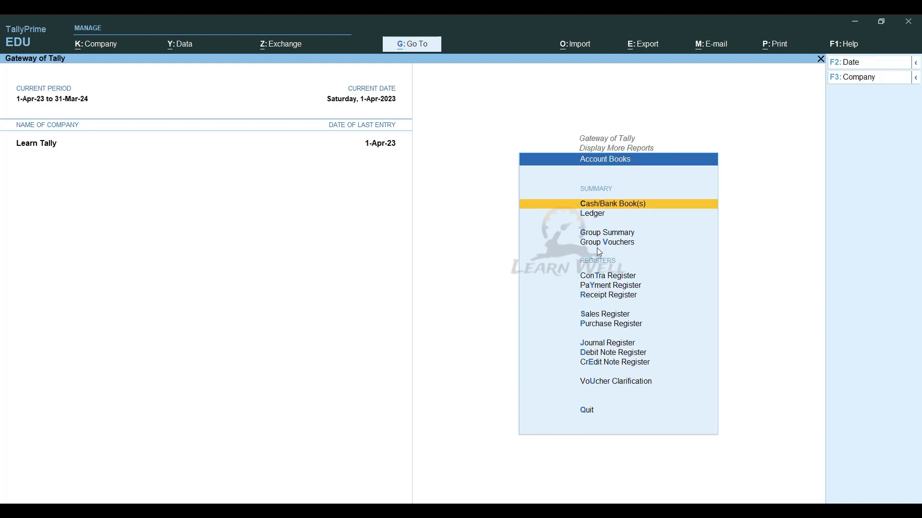
left_click(593, 215)
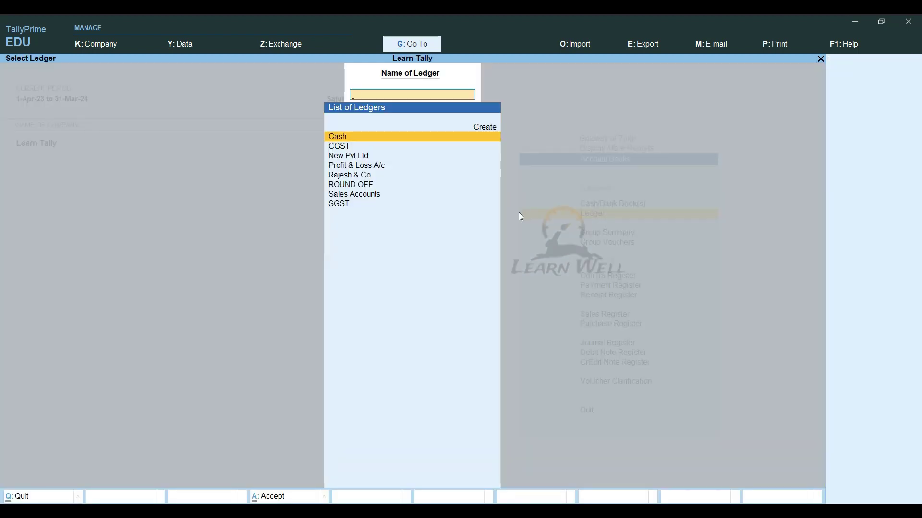
Open New Pvt Ltd's ledger vouchers showing the 2,082.00 debit sale, then back out to Account Books.
key("Down")
key("Down")
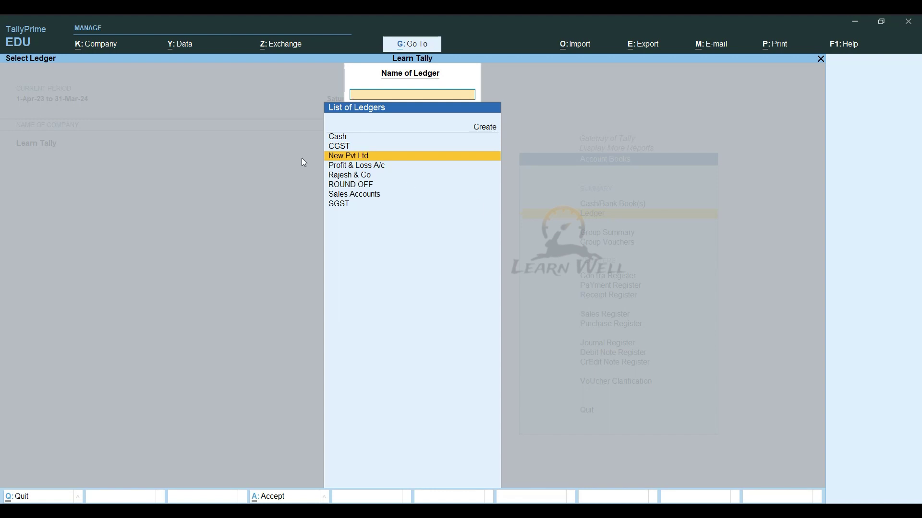
left_click(335, 159)
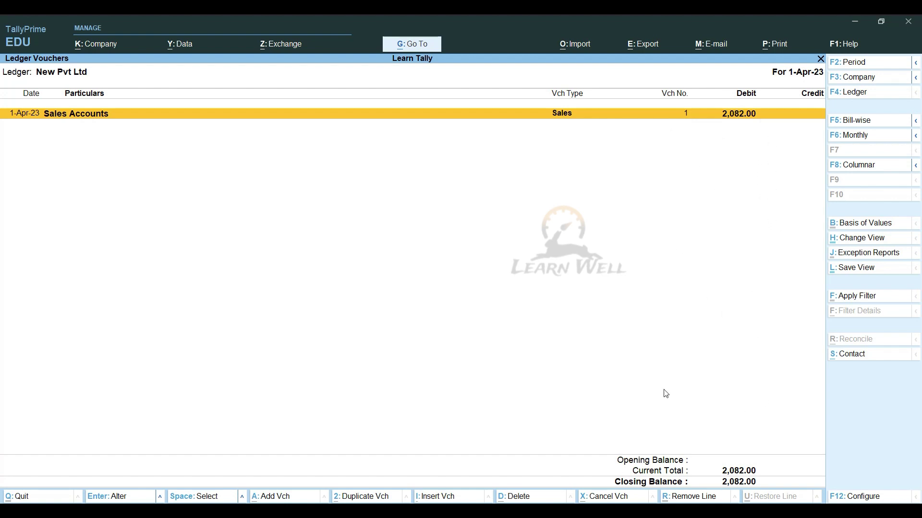
key("Escape")
key("Escape")
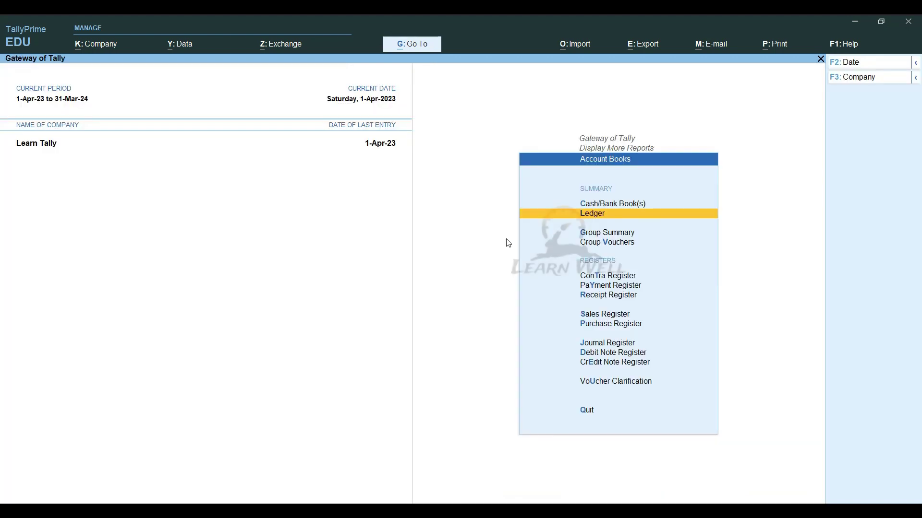
key("Escape")
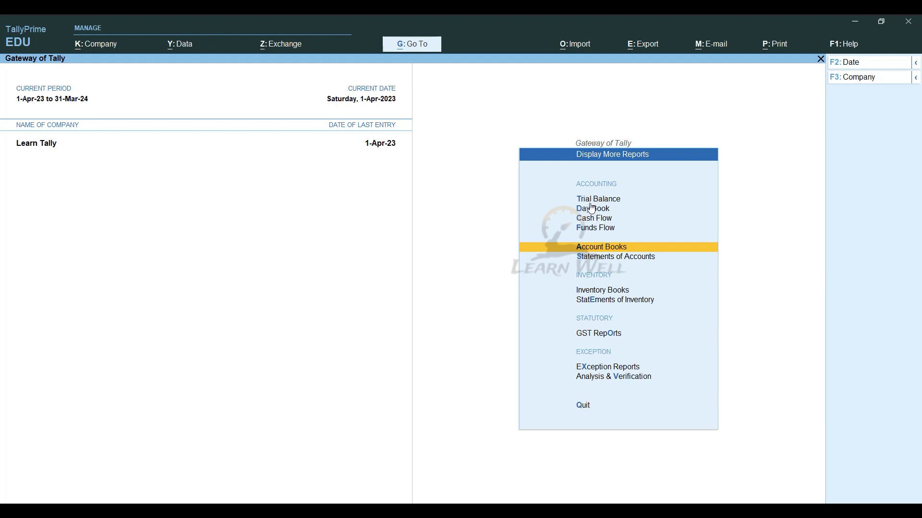
Glance at the Trial Balance and the Day Book, closing each.
key("t")
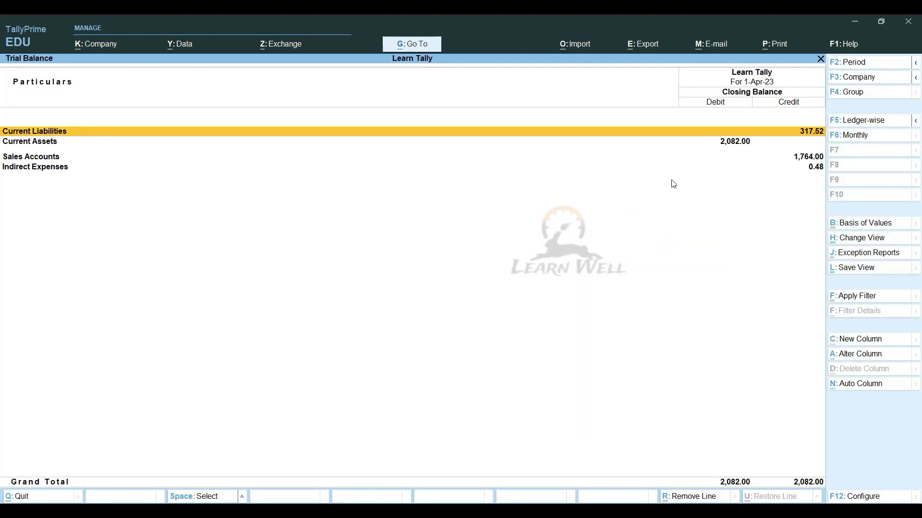
key("Escape")
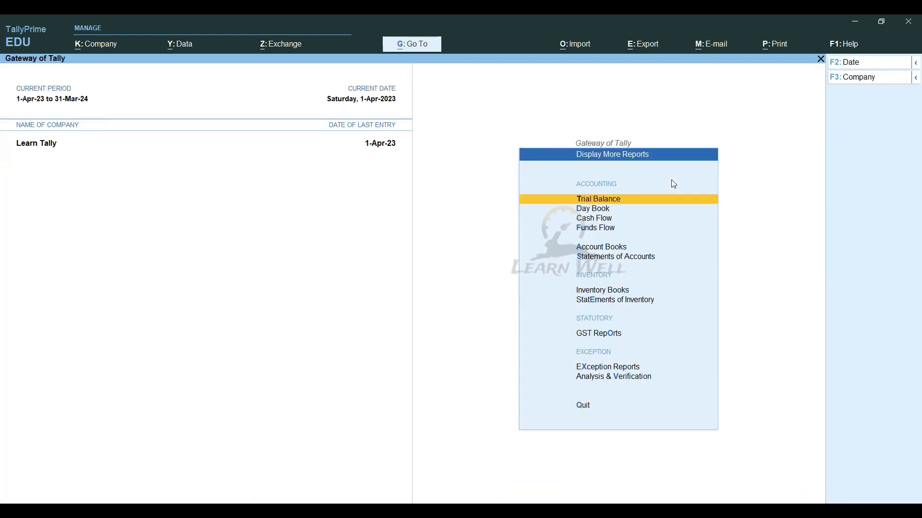
left_click(600, 215)
key("Escape")
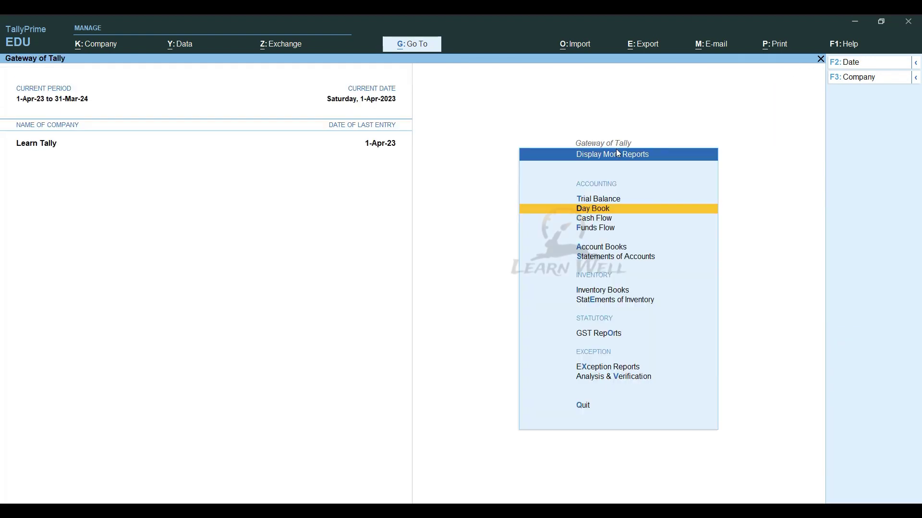
Open Account Books, briefly view the ledger list, and move to Sales Register.
left_click(604, 248)
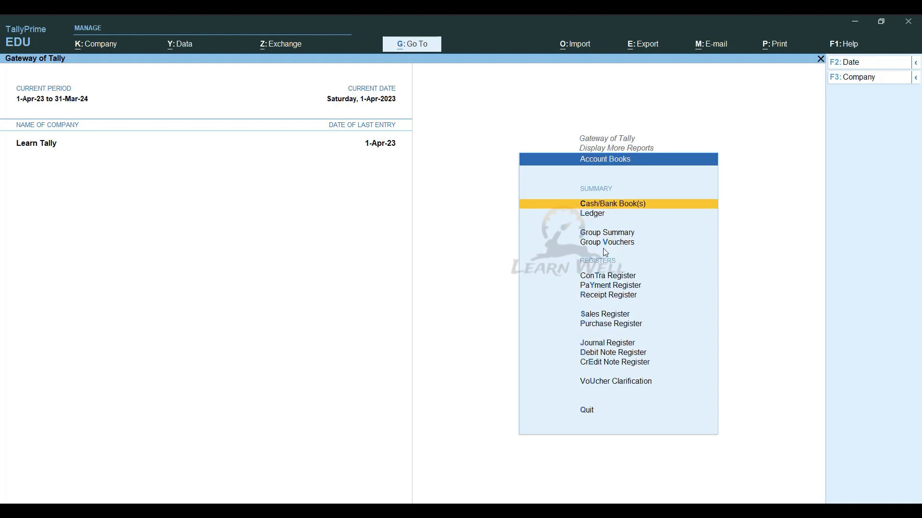
left_click(596, 216)
key("Escape")
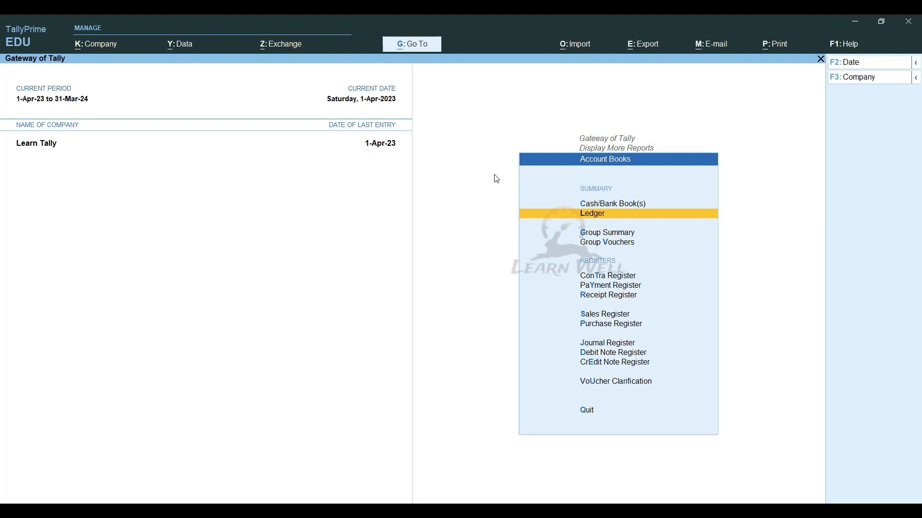
key("Down")
key("Down")
key("Down")
key("Down")
key("Down")
key("Down")
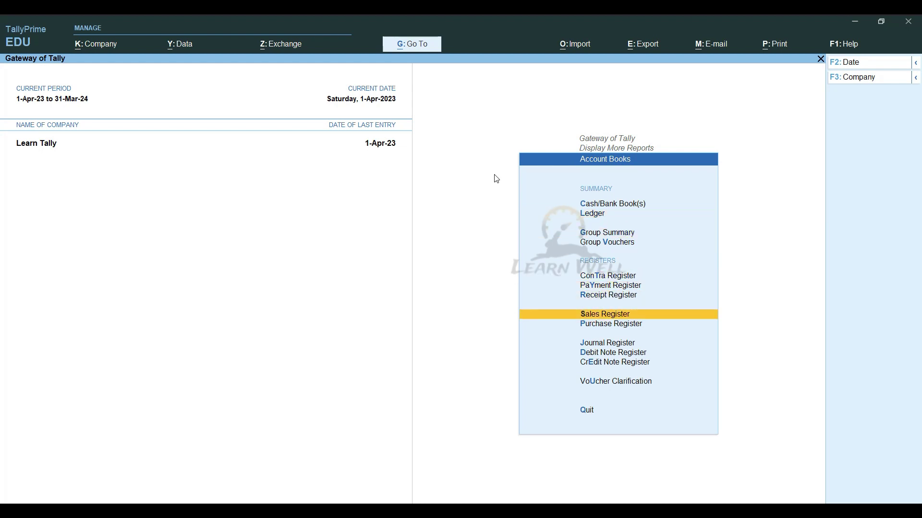
View the Sales Register in columnar layout with the 2,082.00 sale and 158.76 CGST/SGST, then close it.
key("Return")
key("Return")
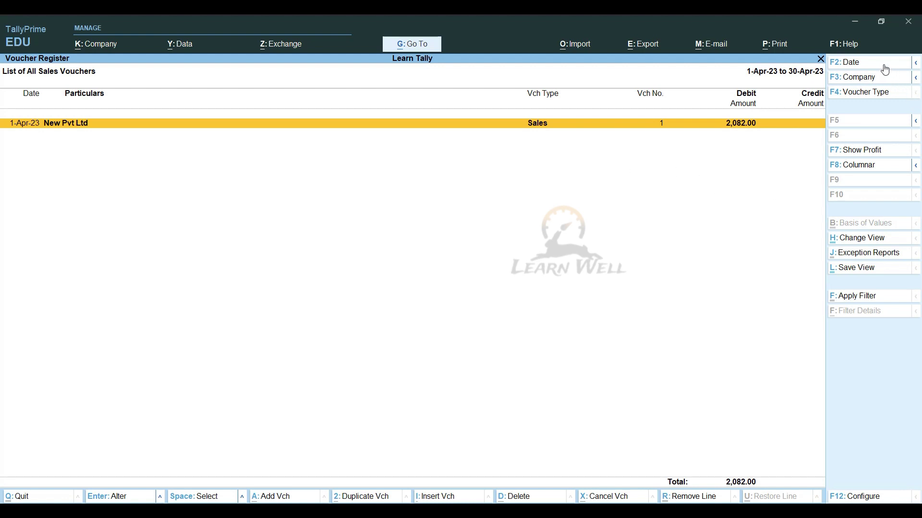
left_click(859, 166)
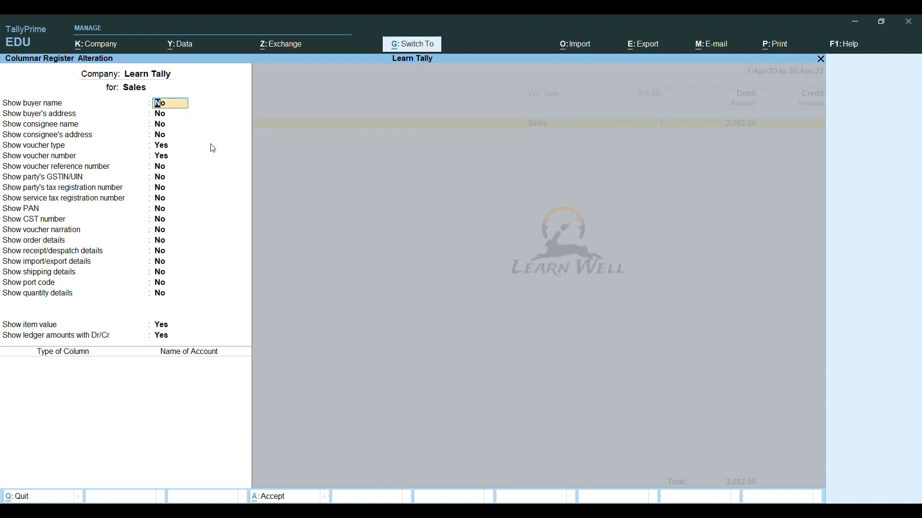
key("ctrl+a")
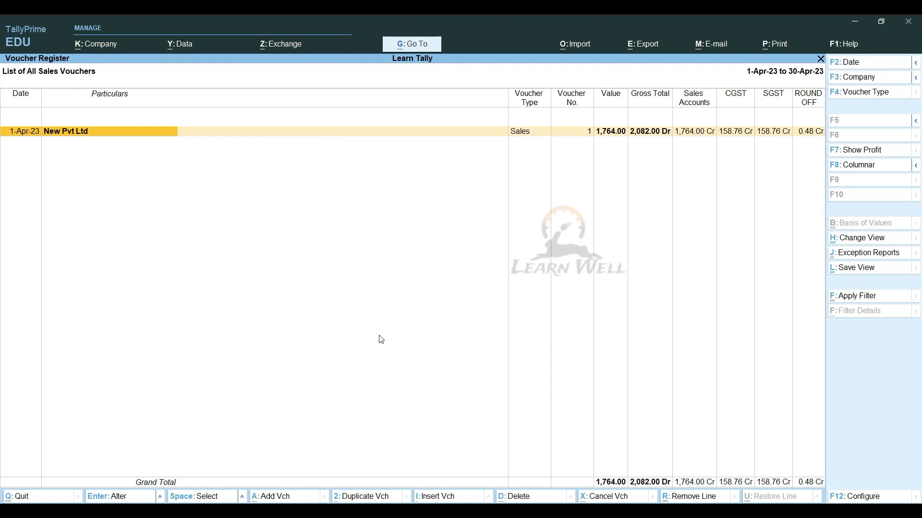
key("Escape")
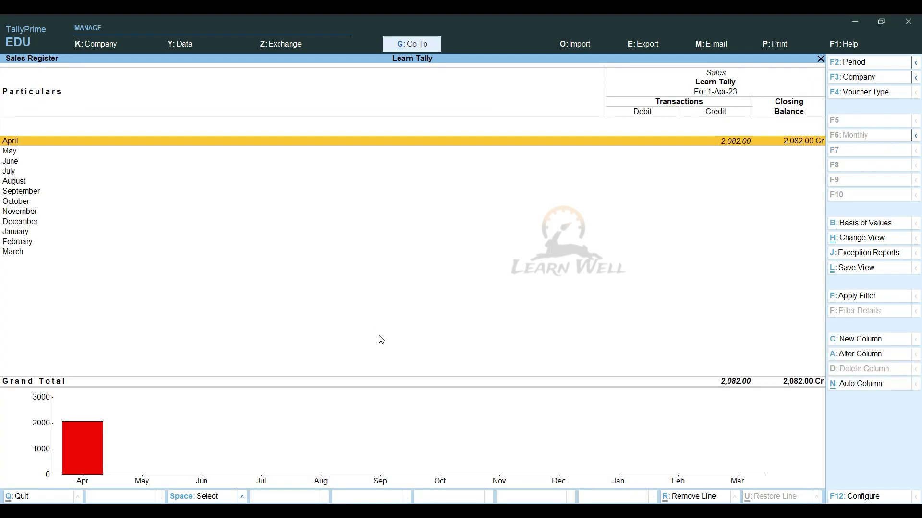
key("Escape")
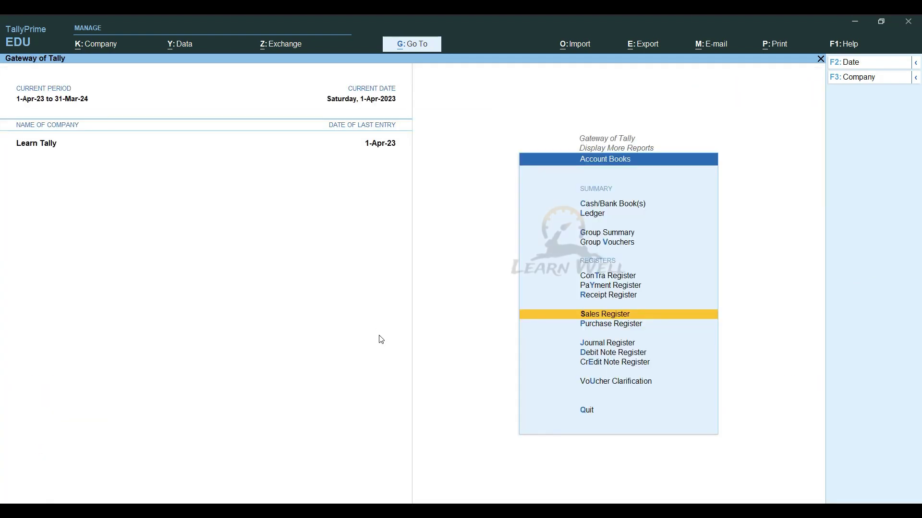
Return to Display More Reports and glance at the Inventory Books list.
key("Down")
key("Down")
key("Down")
key("Down")
key("Down")
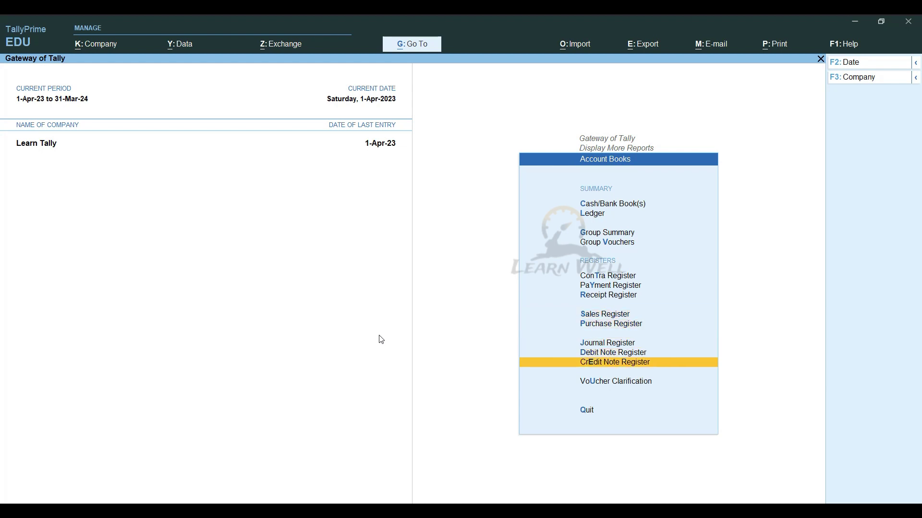
key("Escape")
key("Down")
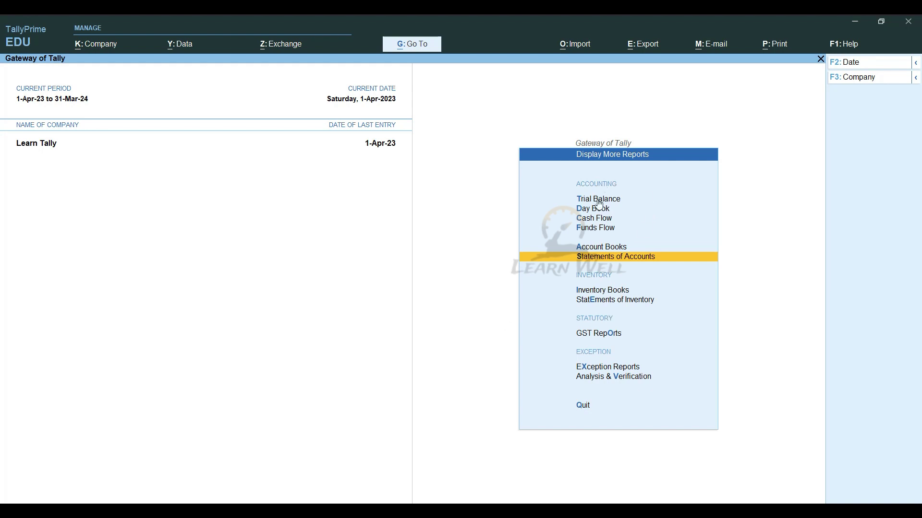
left_click(603, 292)
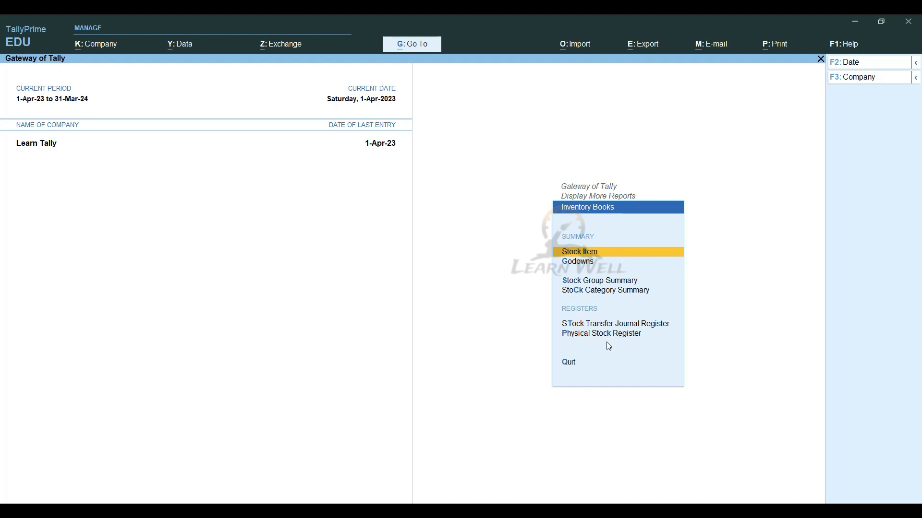
key("Escape")
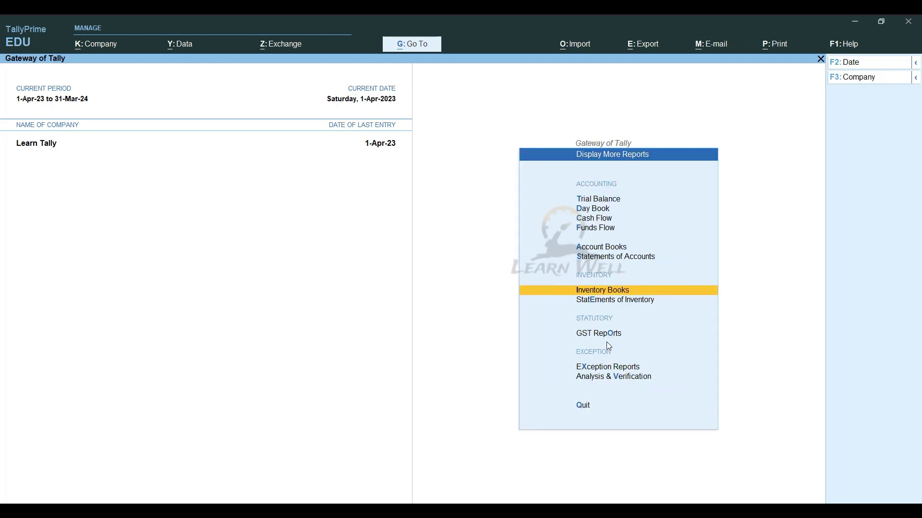
Open and close the Statements of Inventory list.
key("Down")
key("Return")
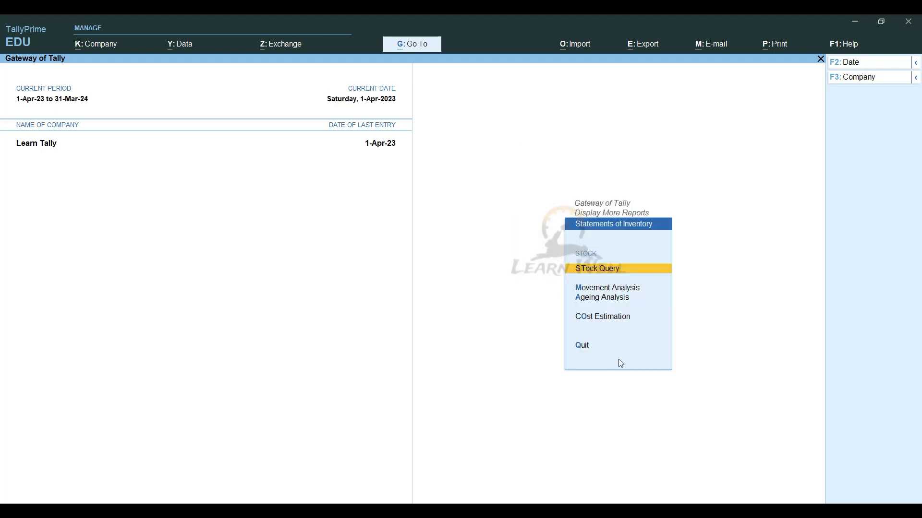
key("Escape")
key("Down")
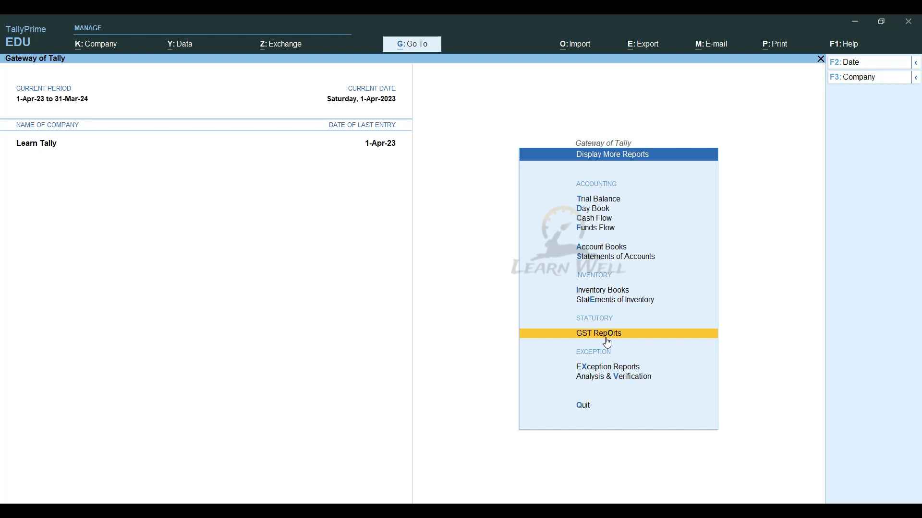
In GSTR-1, drill into the uncertain New Pvt Ltd voucher with invalid party GST registration, then back out.
left_click(607, 343)
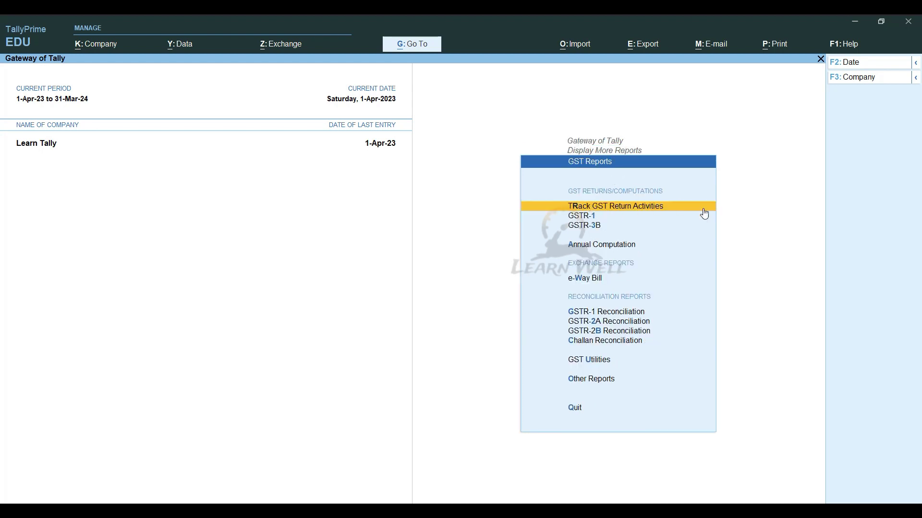
left_click(579, 219)
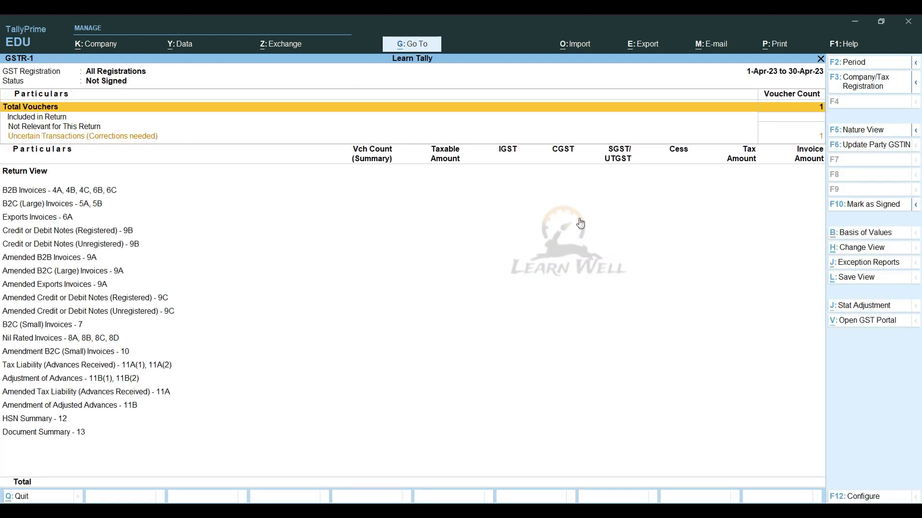
left_click(810, 139)
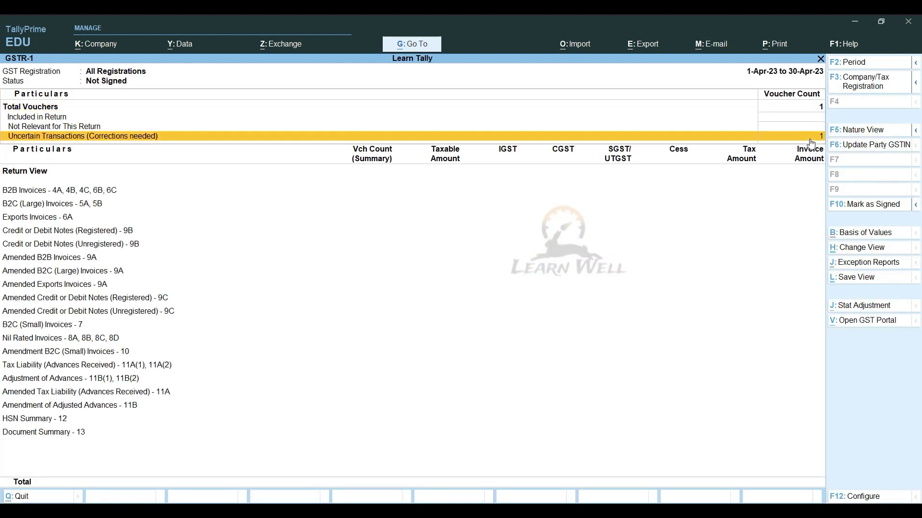
left_click(810, 140)
key("Down")
key("Down")
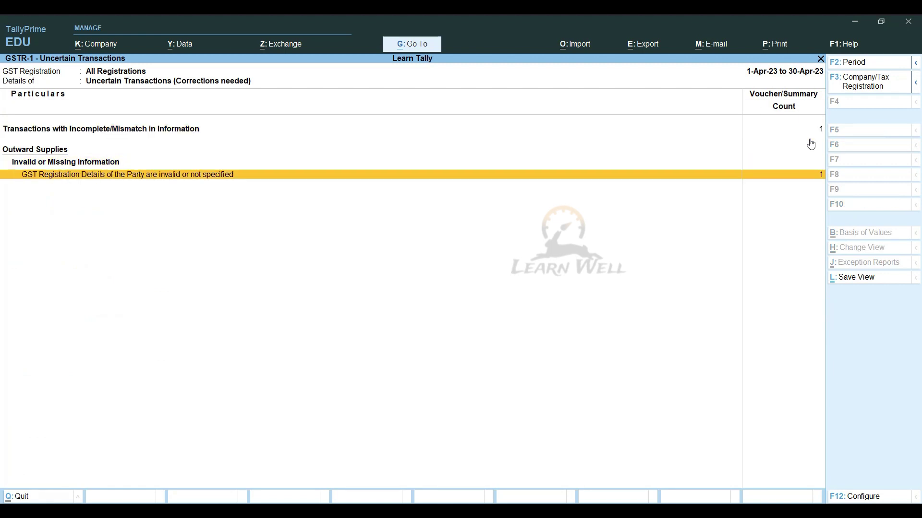
left_click(716, 172)
key("Escape")
key("Escape")
key("Escape")
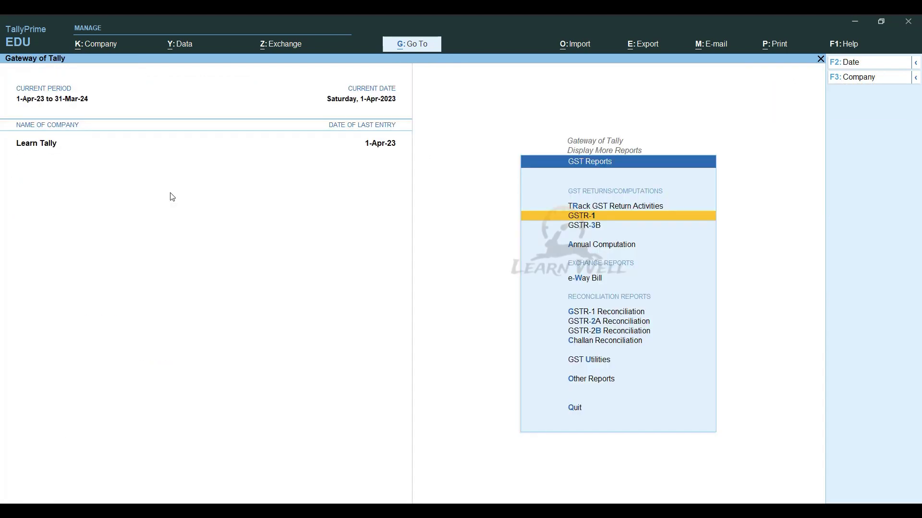
Browse the GST Reports options, then open the Exception Reports list.
key("Down")
key("Down")
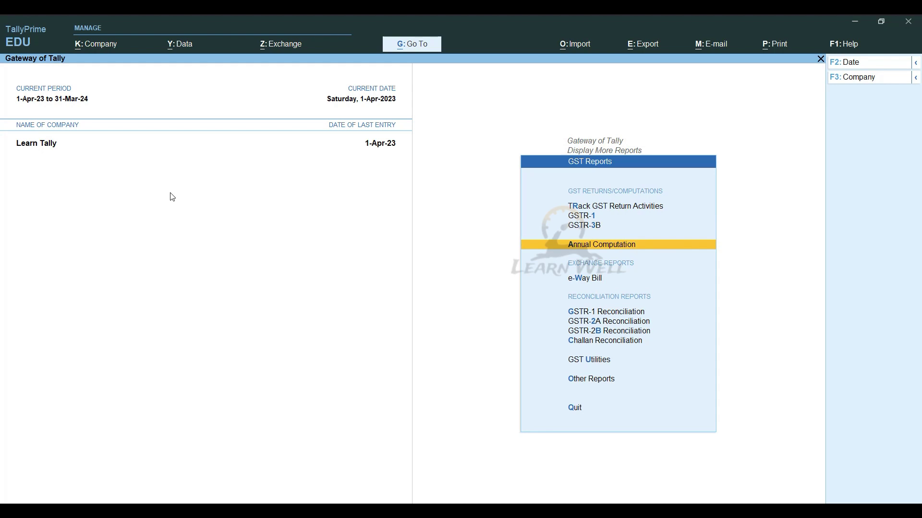
key("Down")
key("Down")
key("Down")
key("Down")
key("Down")
key("Down")
key("Down")
key("Down")
key("Up")
key("Up")
key("Up")
key("Up")
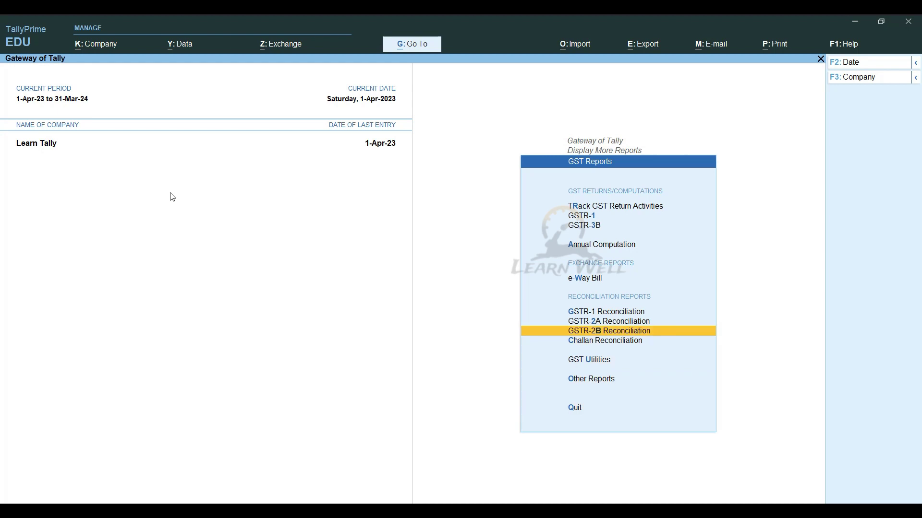
key("Escape")
key("Down")
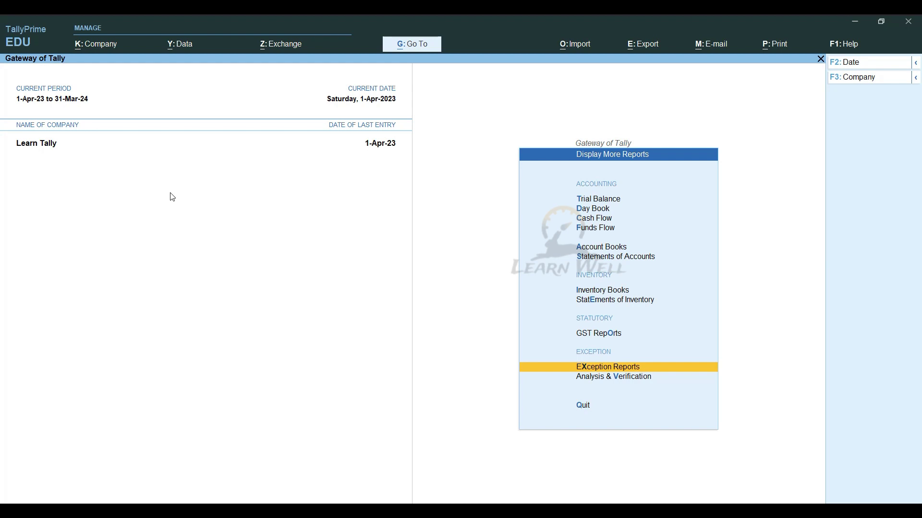
key("Return")
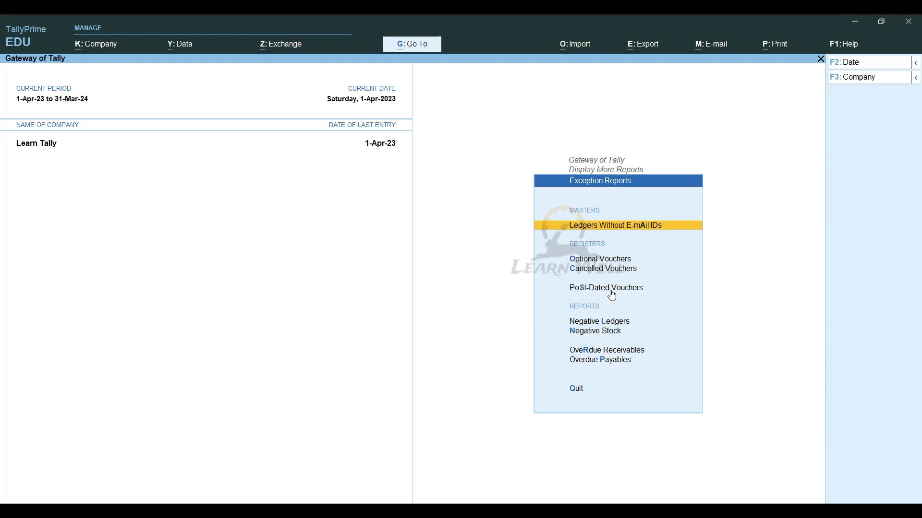
View the Optional and Post-Dated Voucher registers, leaving the empty Post-Dated register open.
left_click(593, 263)
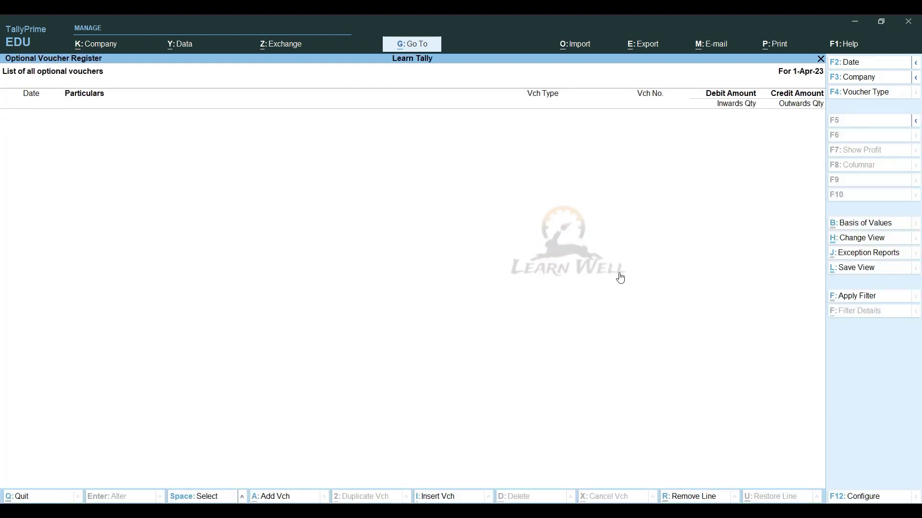
key("Escape")
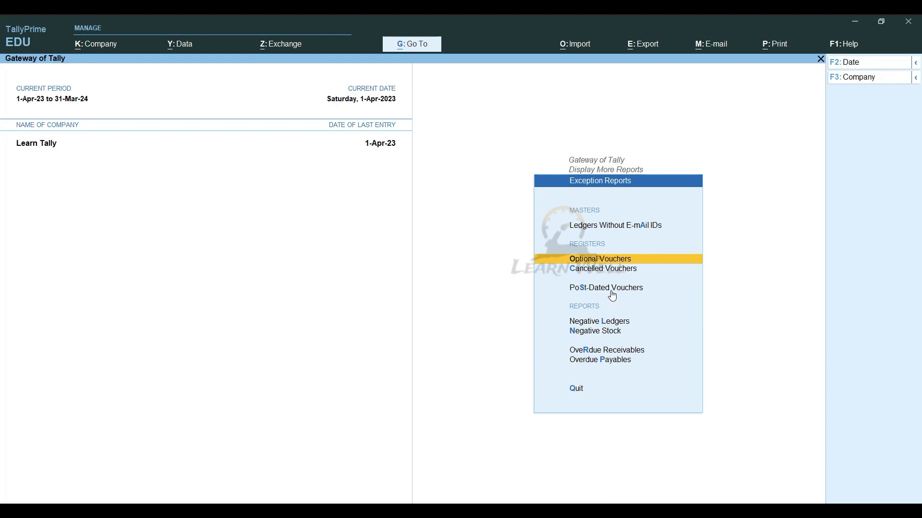
left_click(610, 288)
key("Escape")
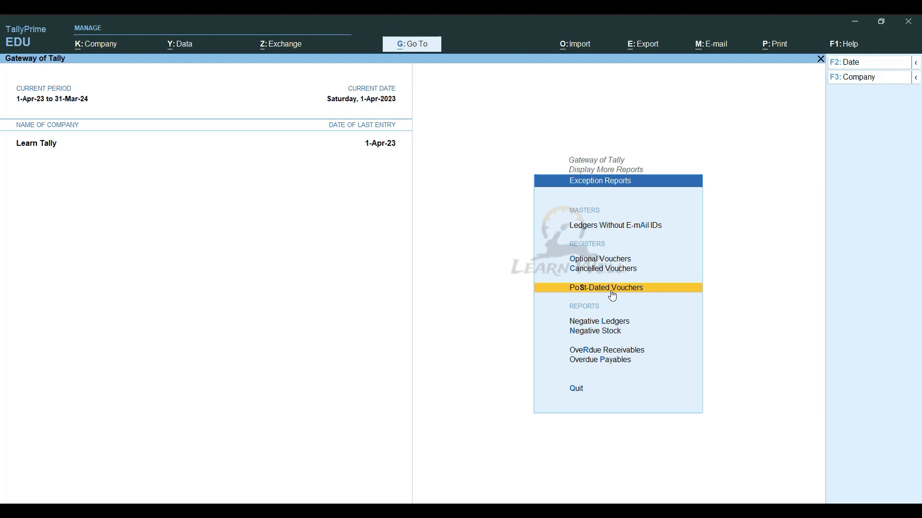
left_click(613, 296)
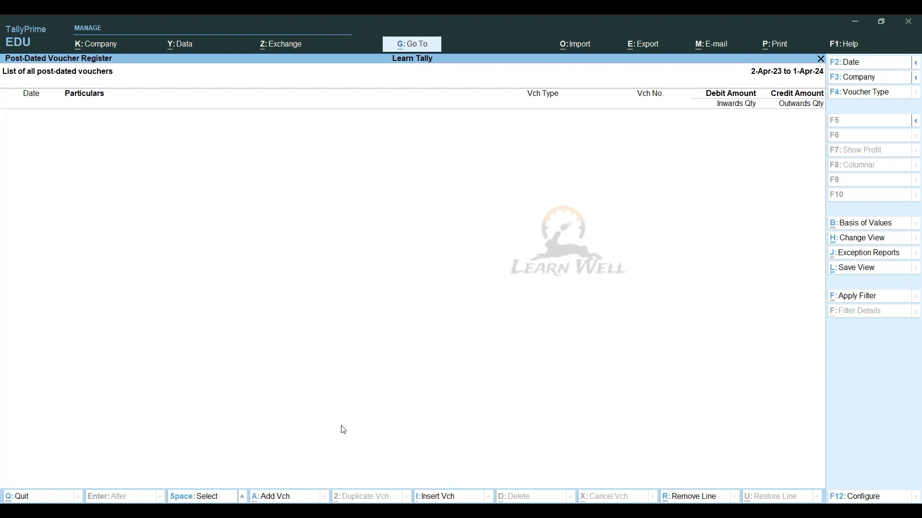
key("alt")
Start a new sales voucher, mark it post-dated, then discard it.
key("alt+a")
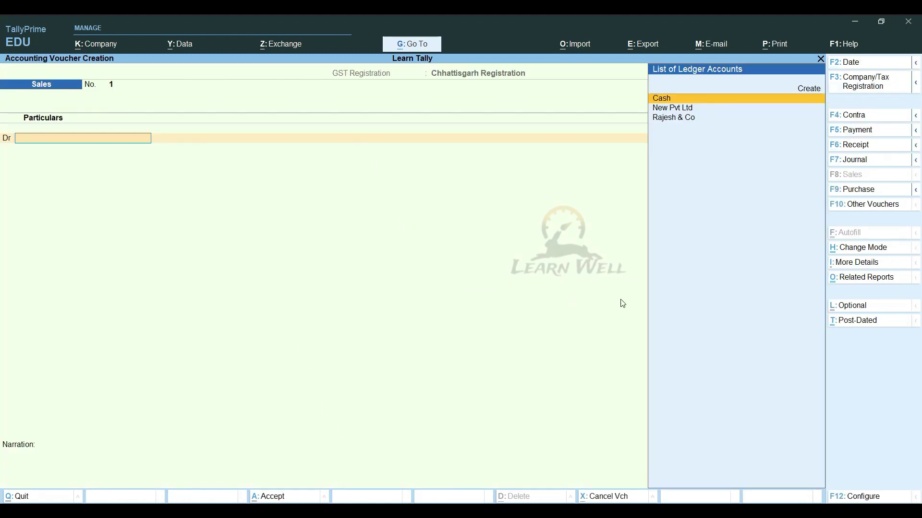
key("ctrl+t")
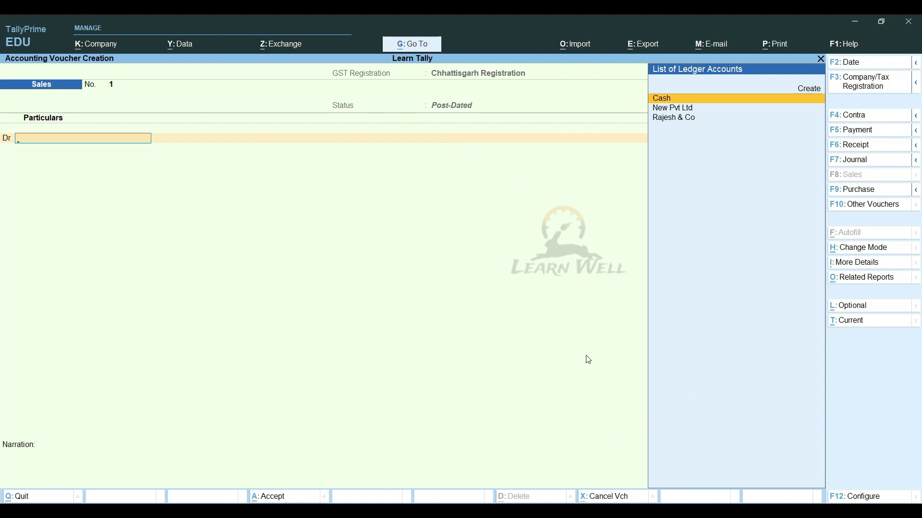
key("Escape")
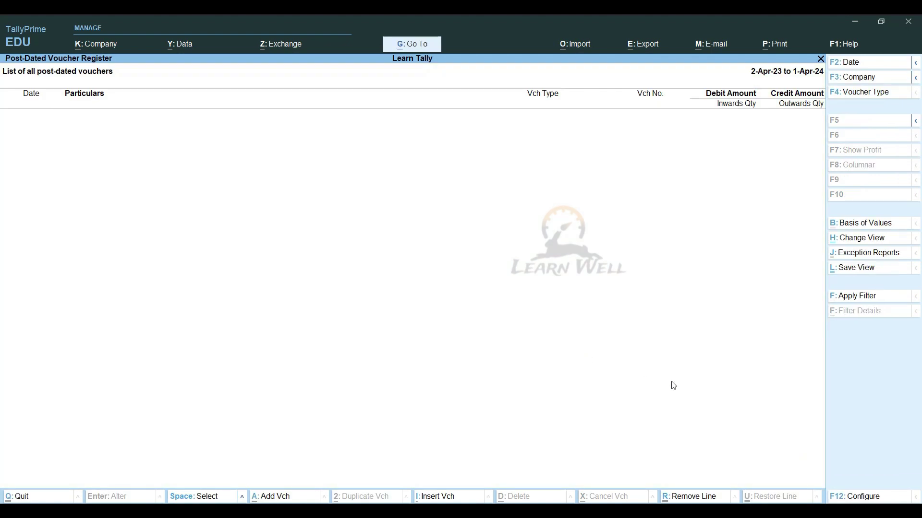
Start another sales voucher, mark it optional, discard it, and return to Exception Reports at Negative Ledgers.
key("alt+a")
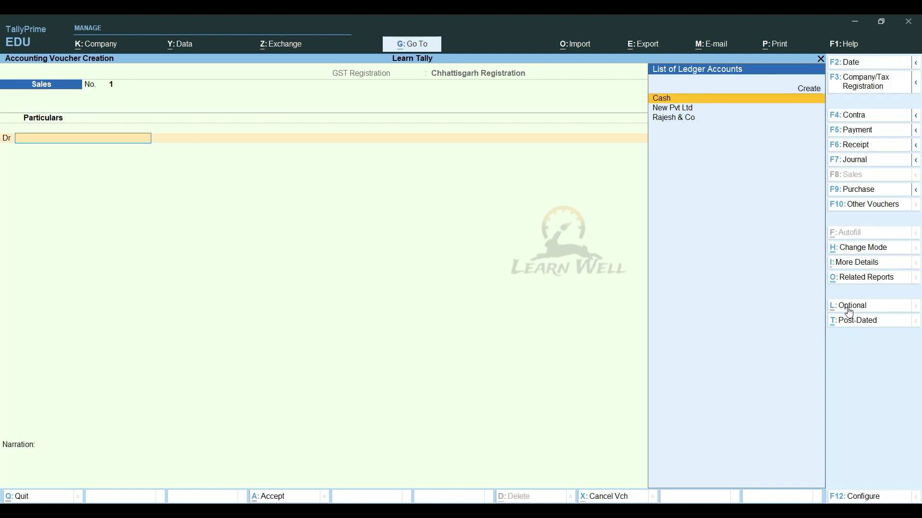
key("ctrl+l")
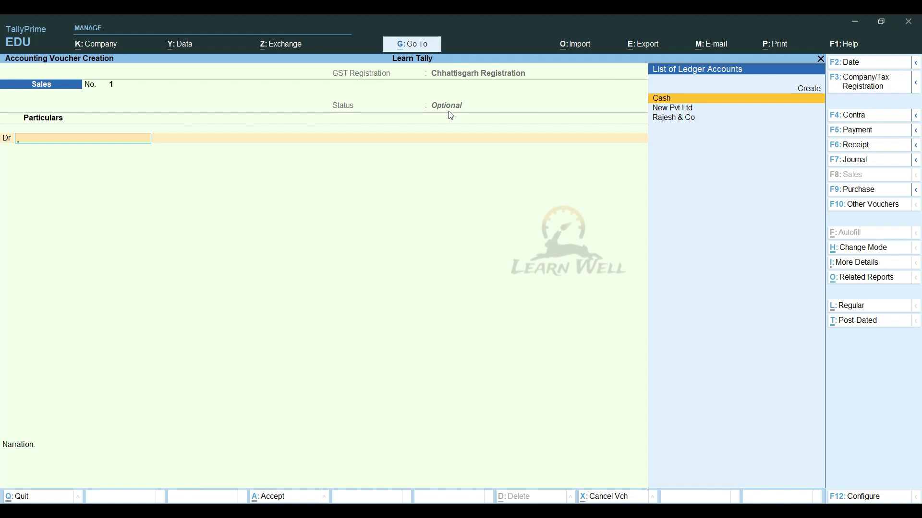
key("ctrl+t")
key("Escape")
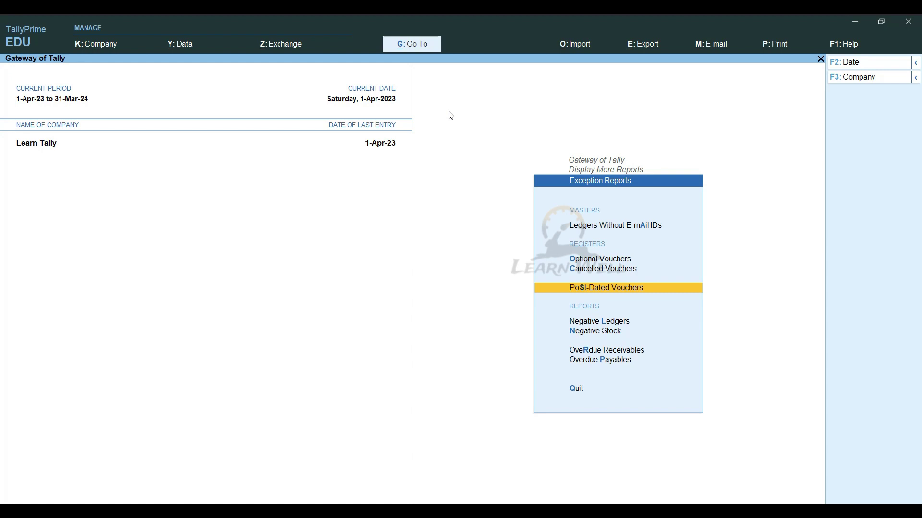
key("Down")
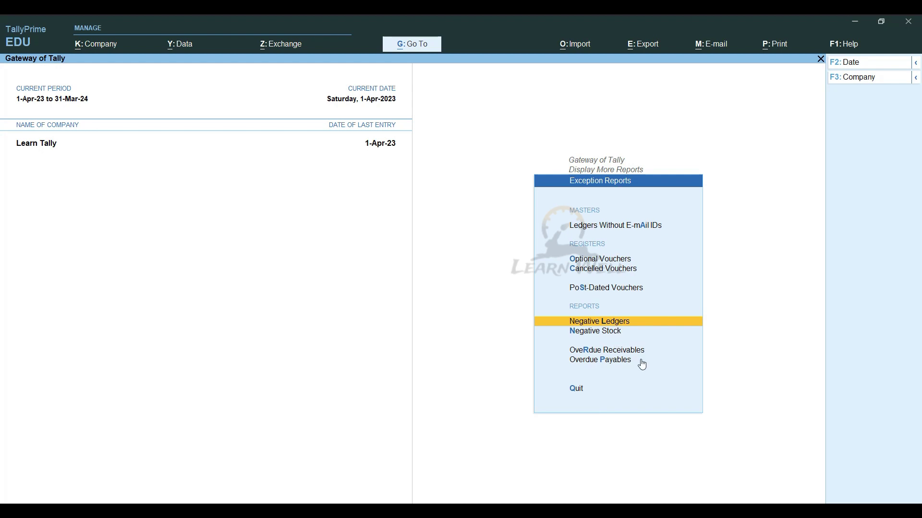
Review the Overdue Payables and Overdue Receivables exception reports, then return to Display More Reports.
key("Down")
key("Down")
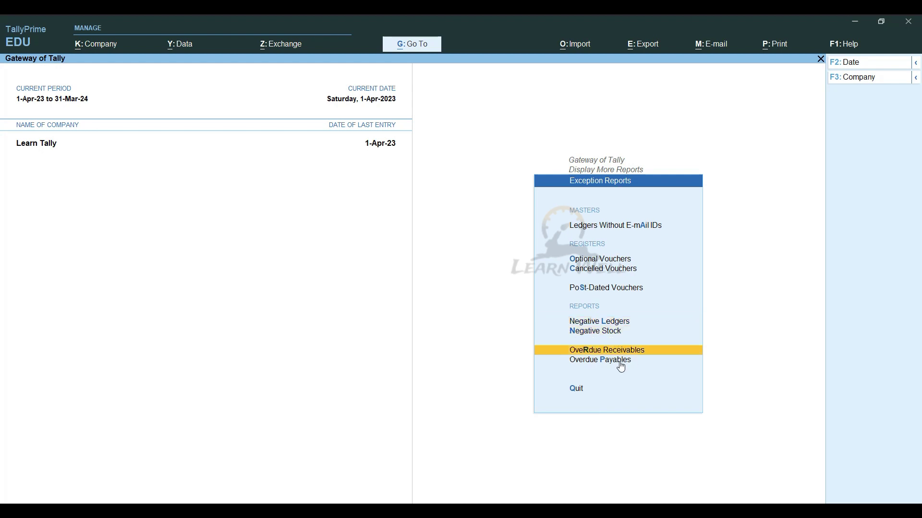
left_click(622, 366)
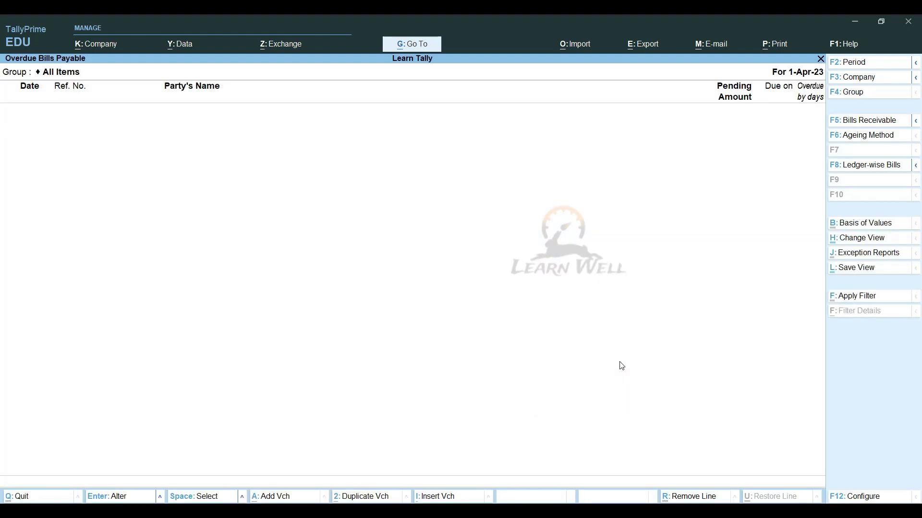
key("Escape")
key("Down")
key("Up")
key("Up")
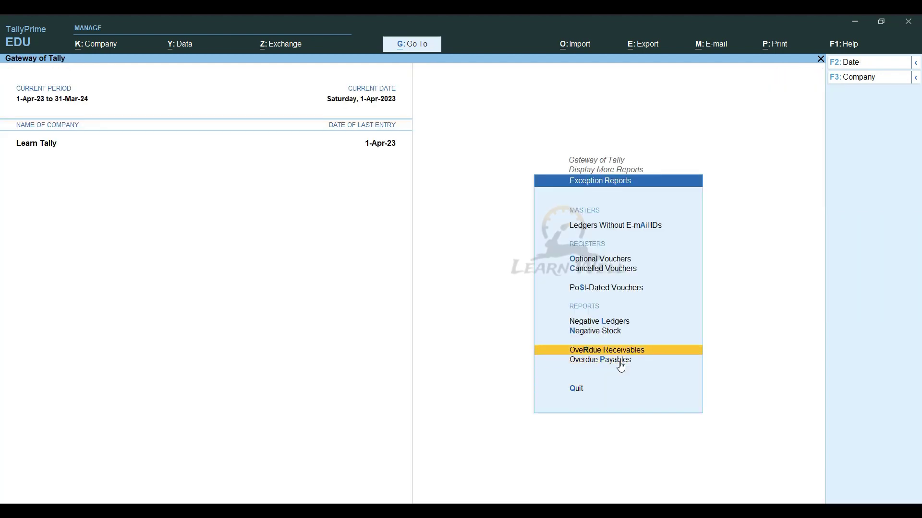
key("Return")
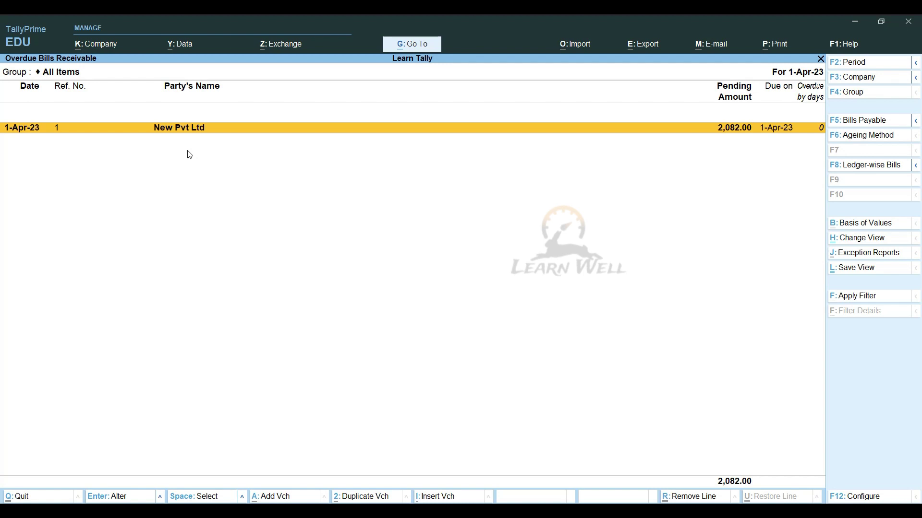
key("Escape")
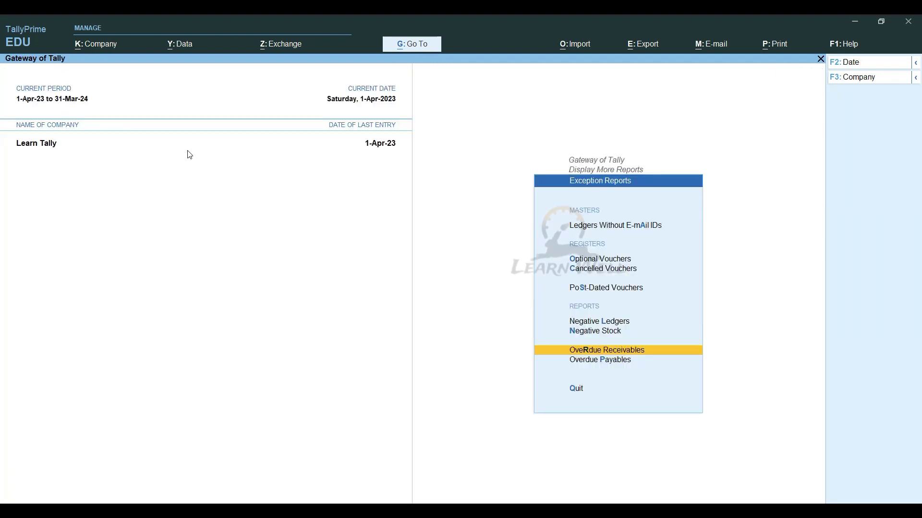
key("Escape")
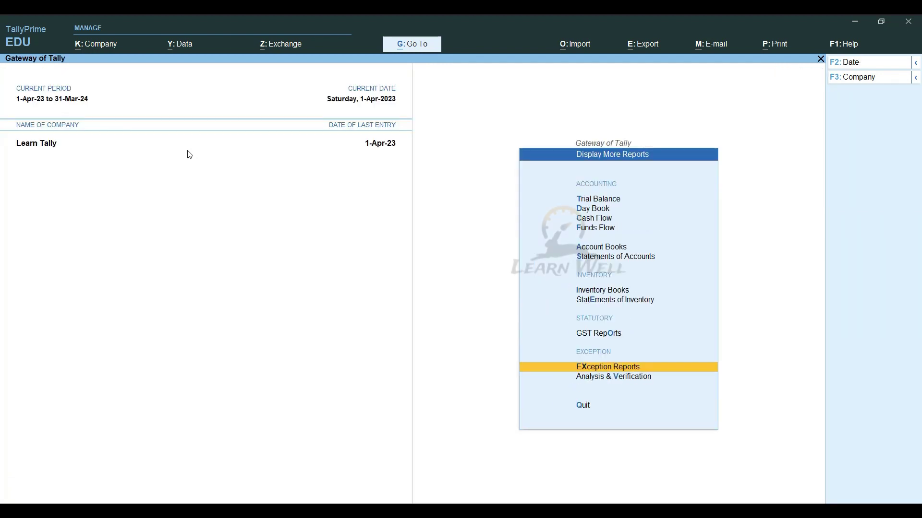
Open the Analysis & Verification reports and view Voucher Verification.
key("Down")
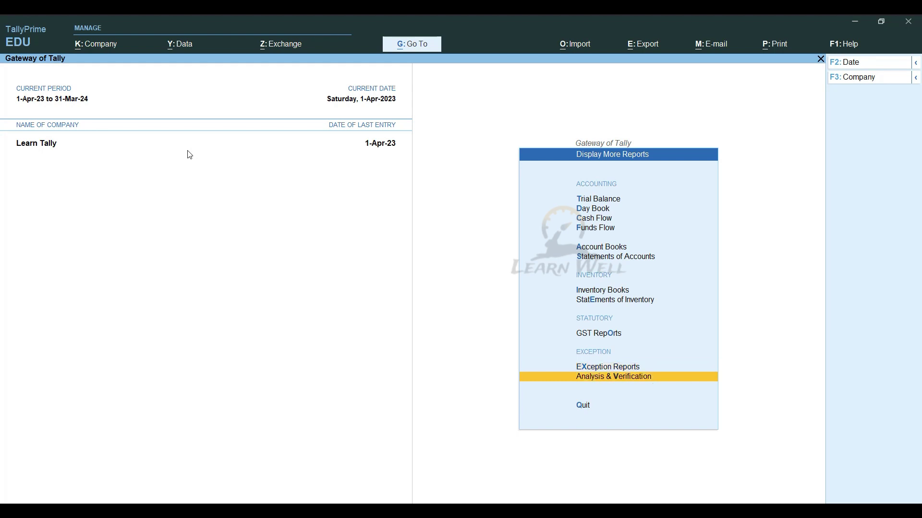
key("Return")
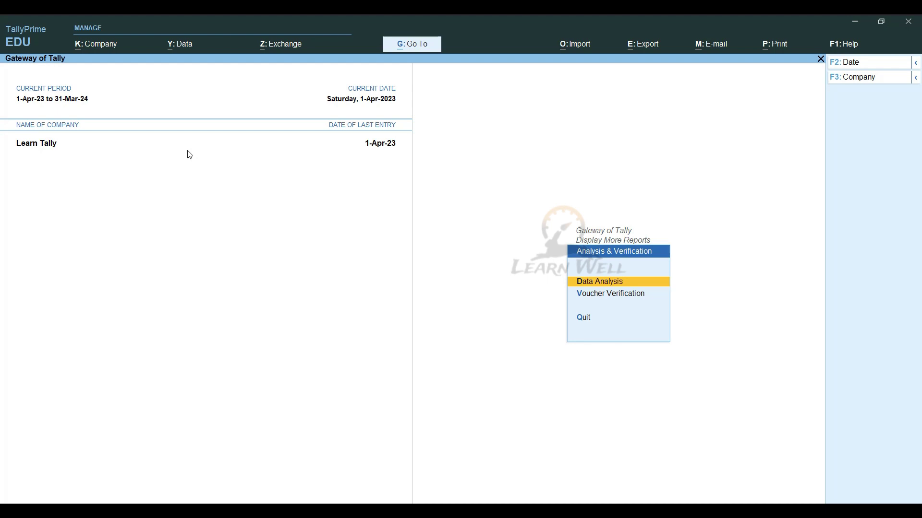
key("Down")
key("Up")
key("Down")
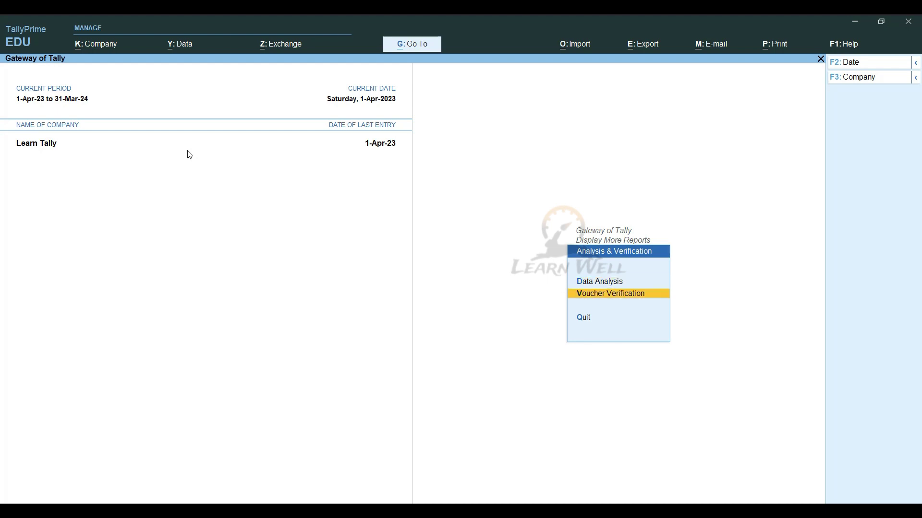
key("Return")
key("Escape")
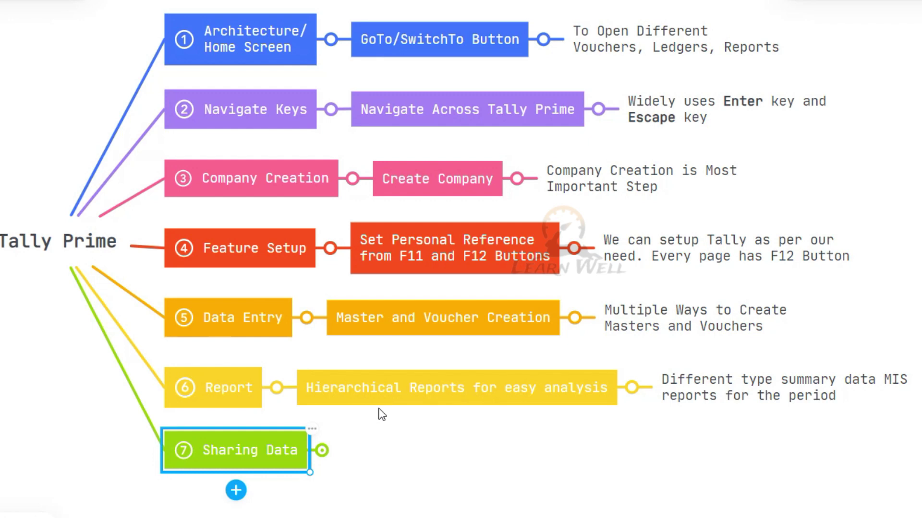
Expand Sharing Data to show its invoice node and the 'We can print, Email, Save PDF' note.
mouse_move(682, 517)
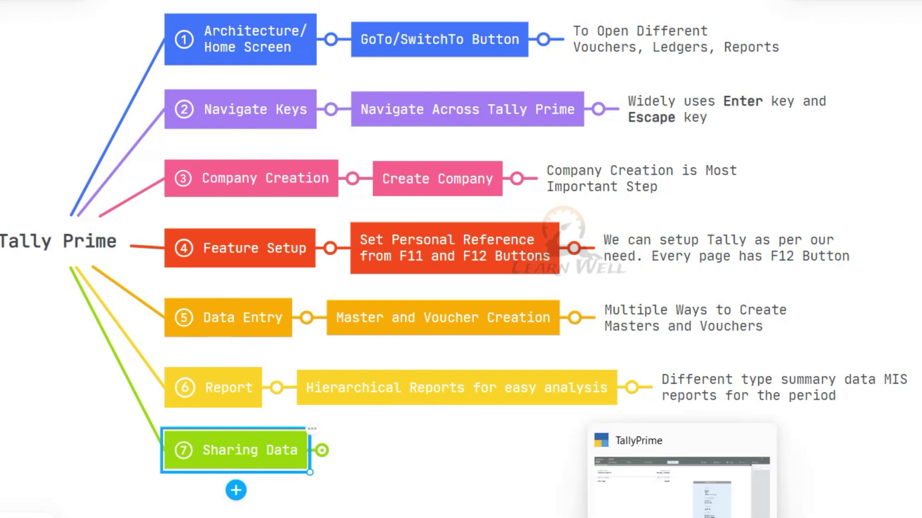
left_click(321, 450)
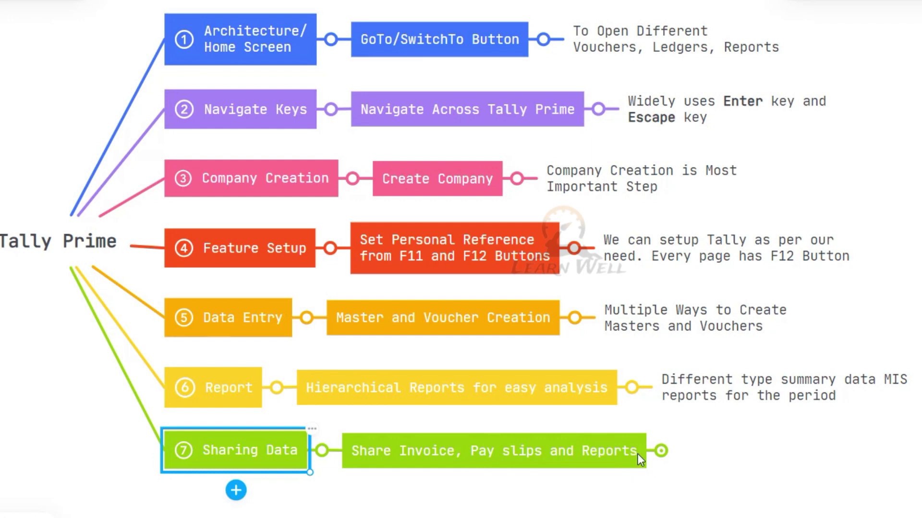
left_click(661, 452)
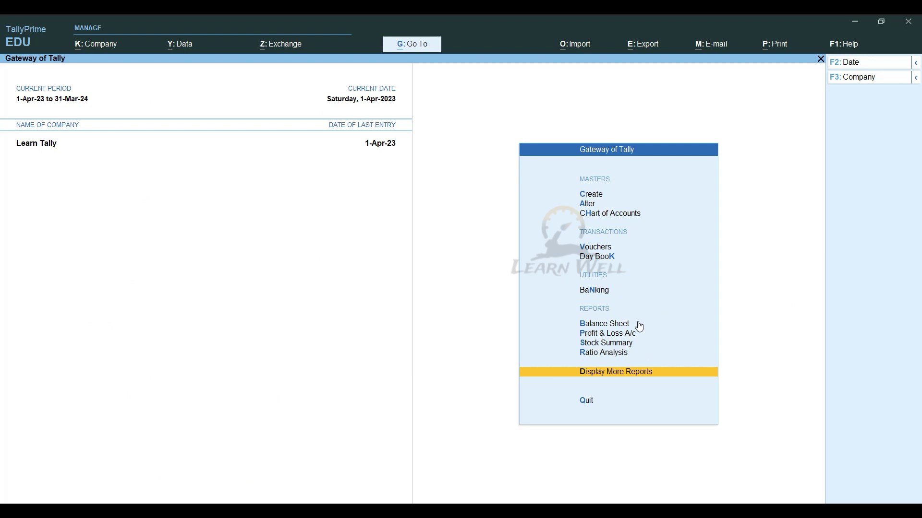
Open the New Pvt Ltd sales voucher from the Day Book and inspect its print configuration.
key("k")
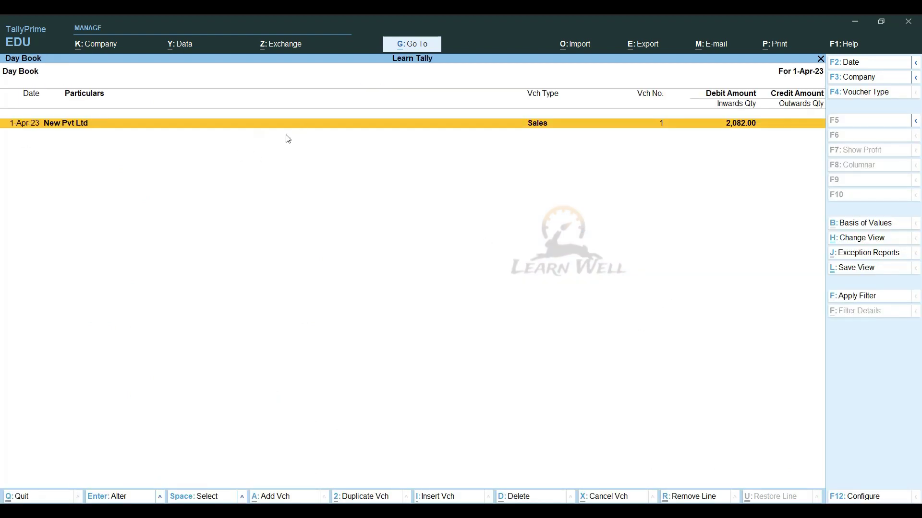
key("Return")
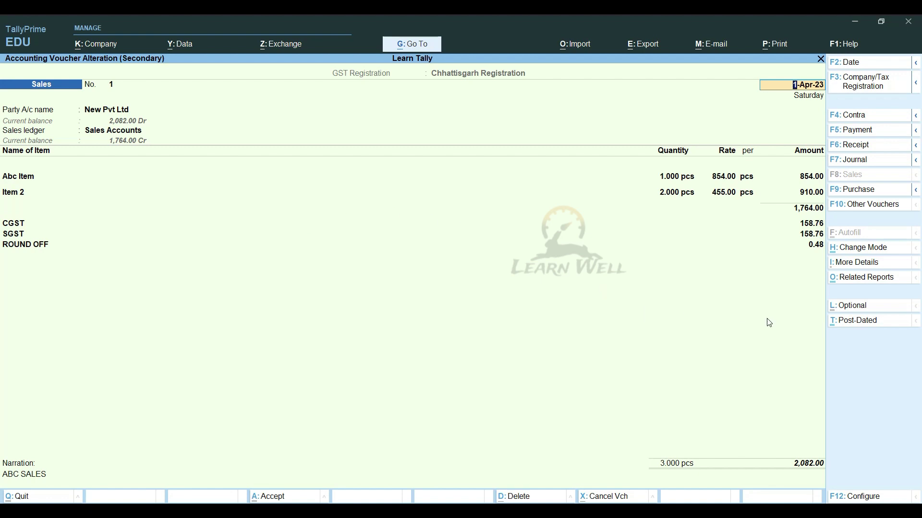
key("ctrl")
key("ctrl+p")
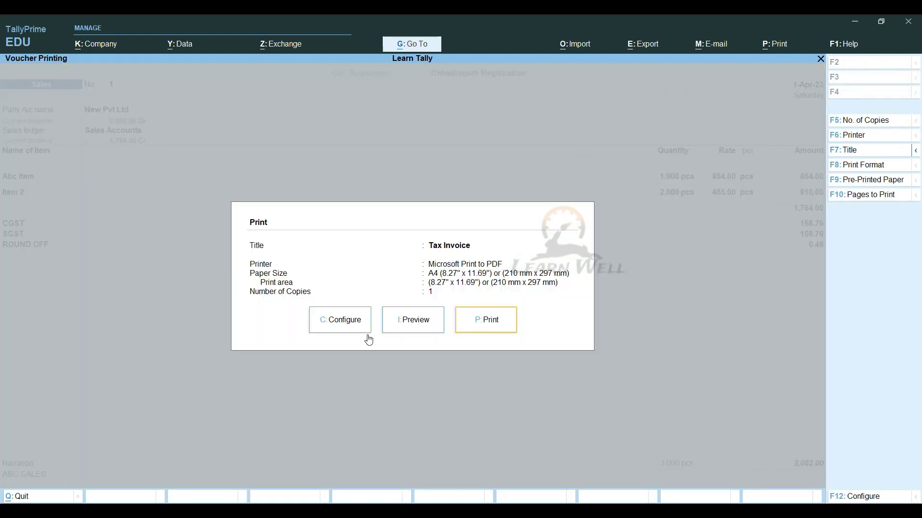
key("Escape")
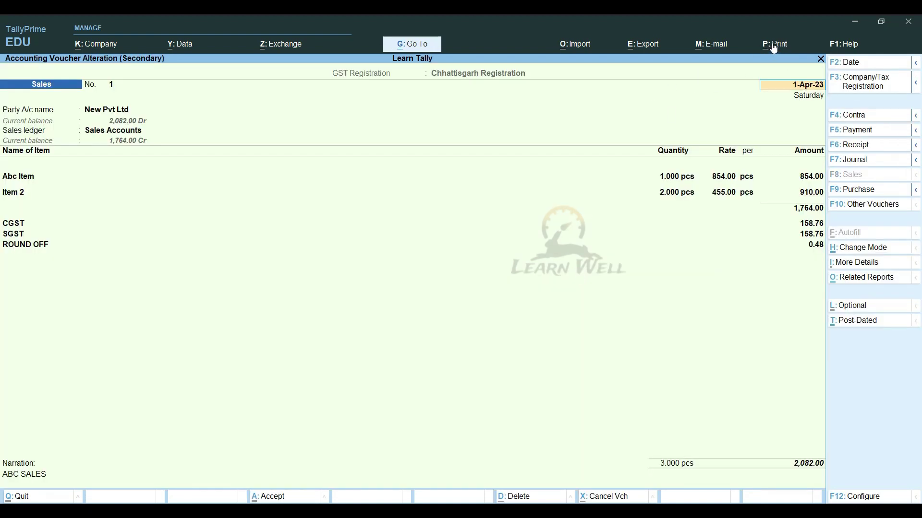
key("alt+p")
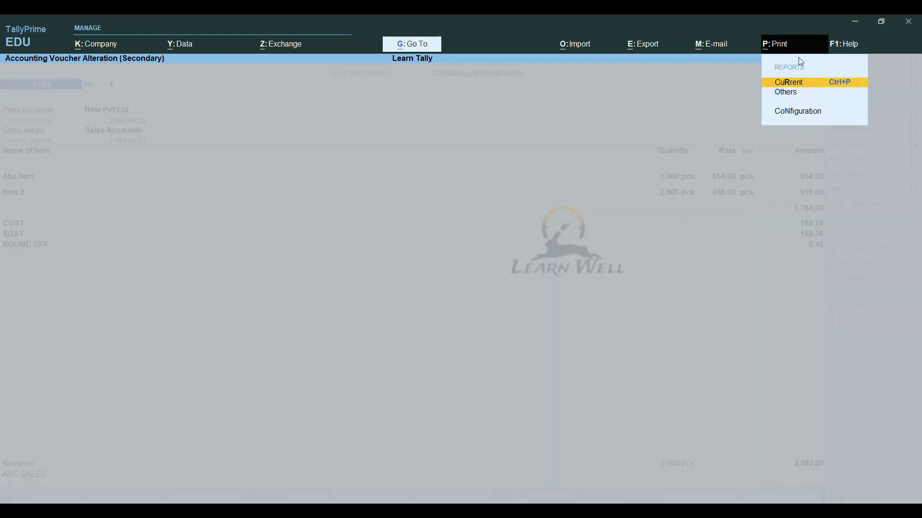
left_click(789, 113)
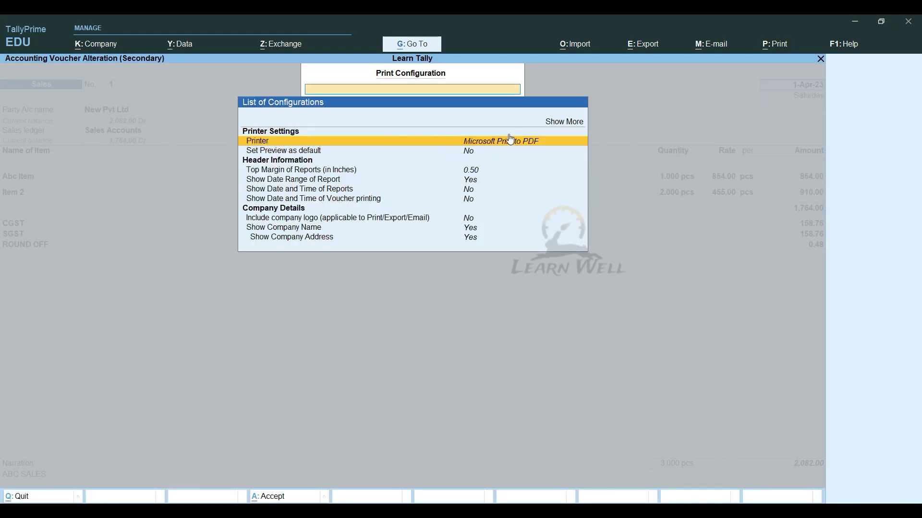
key("Escape")
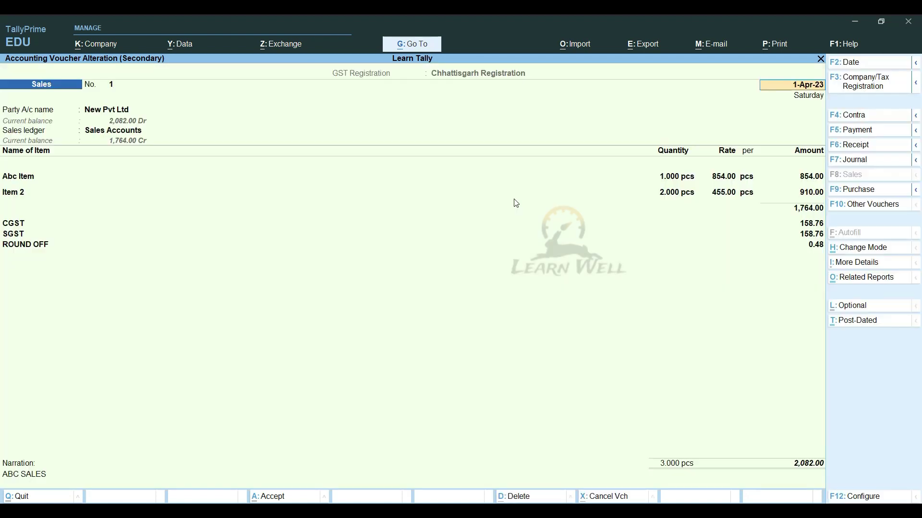
Preview the voucher's tax invoice at full size, then close the preview.
left_click(777, 46)
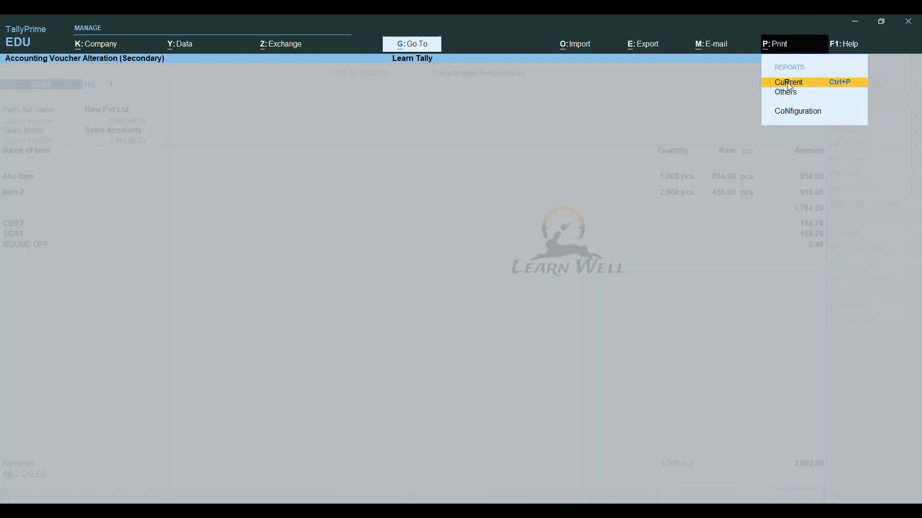
left_click(788, 82)
left_click(407, 330)
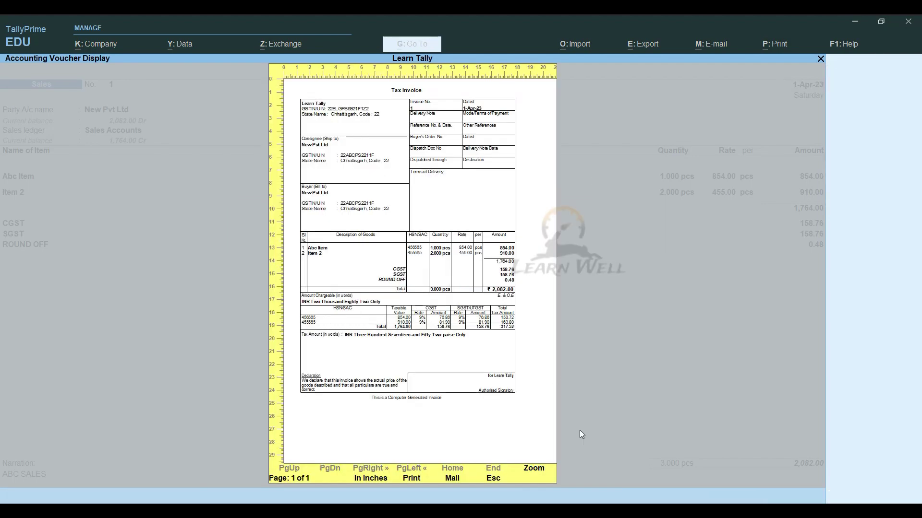
left_click(540, 471)
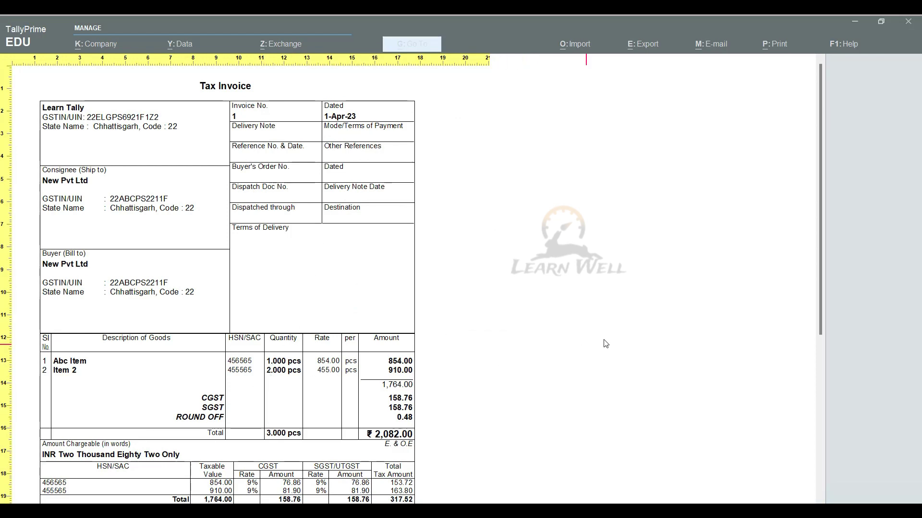
key("alt+z")
key("Escape")
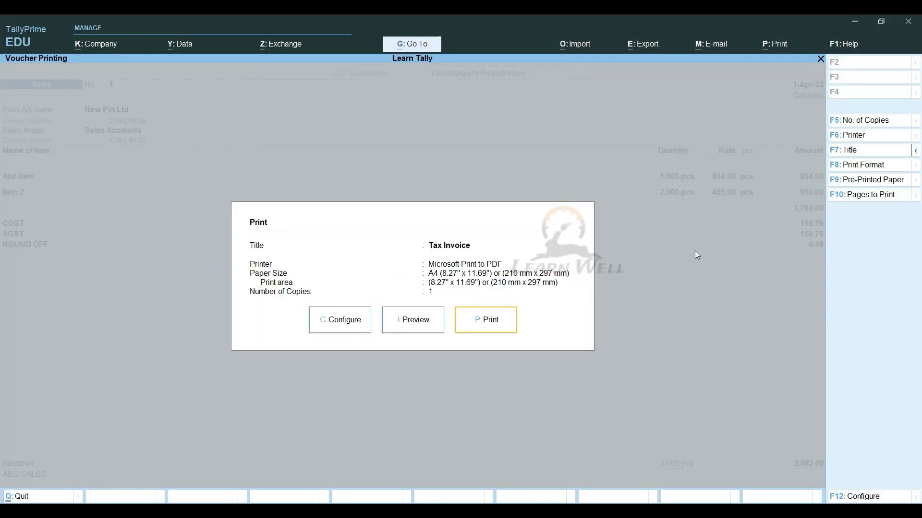
Check the full print configuration settings without changes and return to the voucher.
left_click(339, 326)
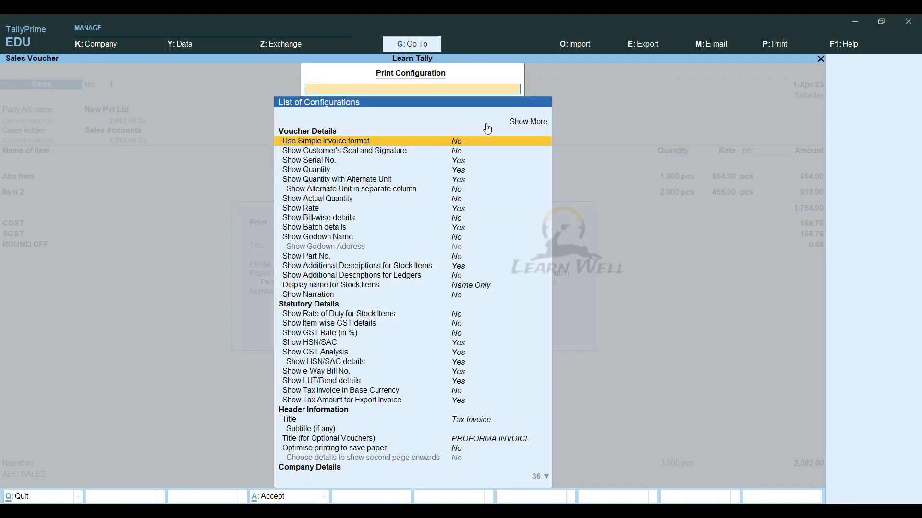
left_click(527, 123)
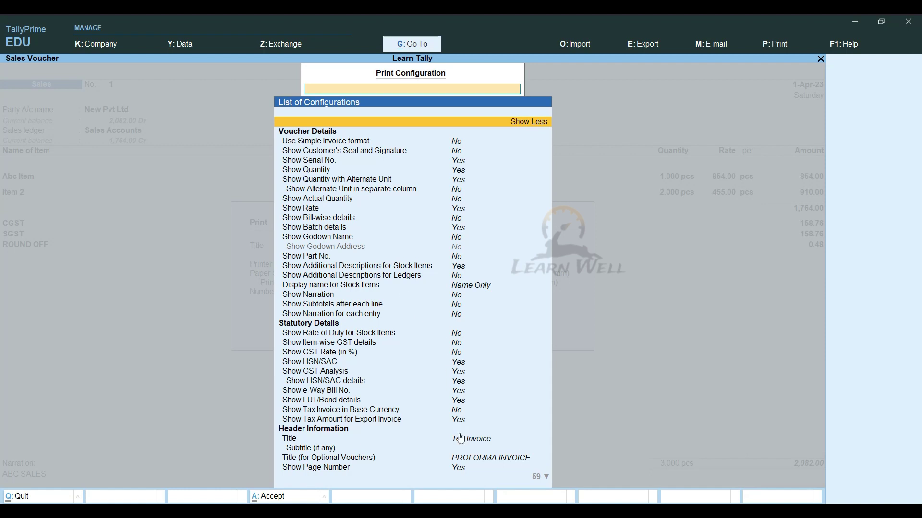
key("Escape")
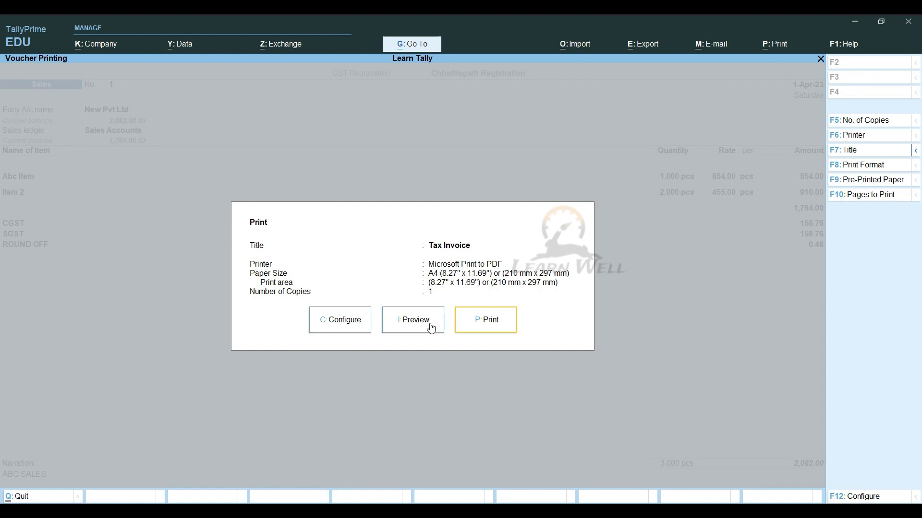
key("Escape")
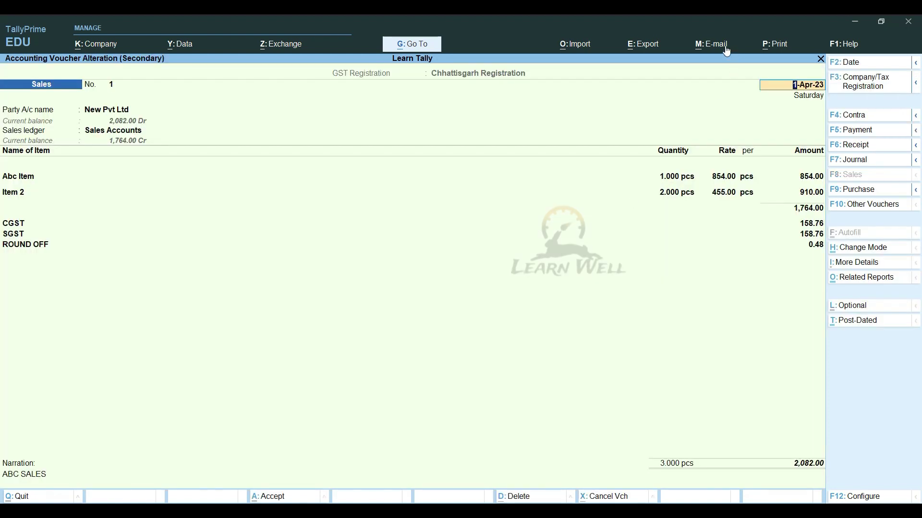
left_click(719, 48)
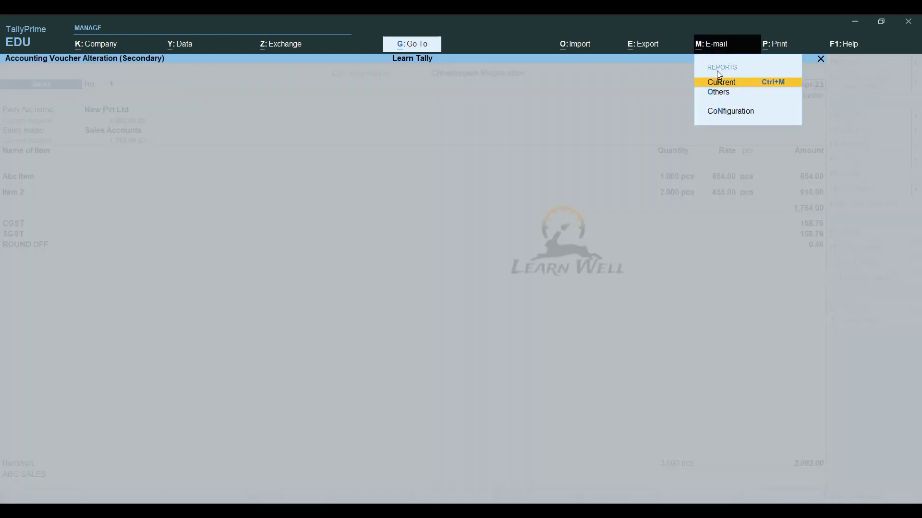
left_click(724, 88)
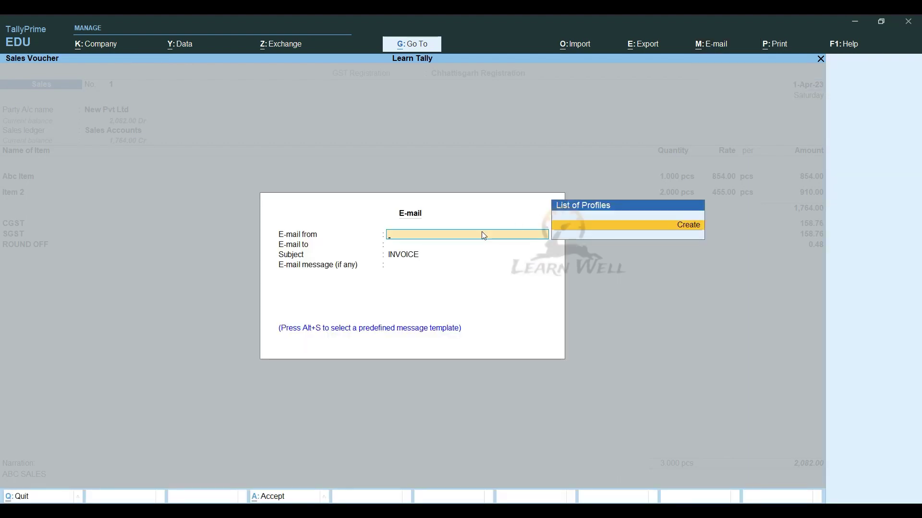
left_click(687, 226)
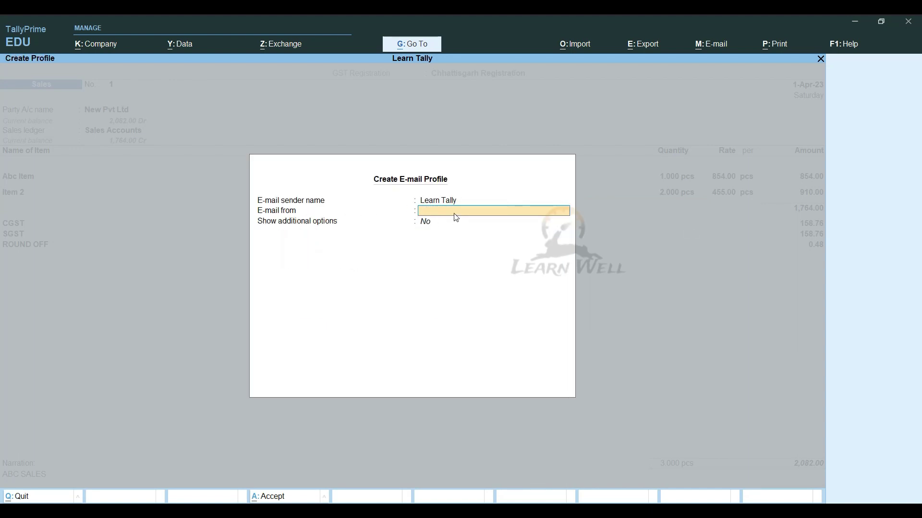
key("Escape")
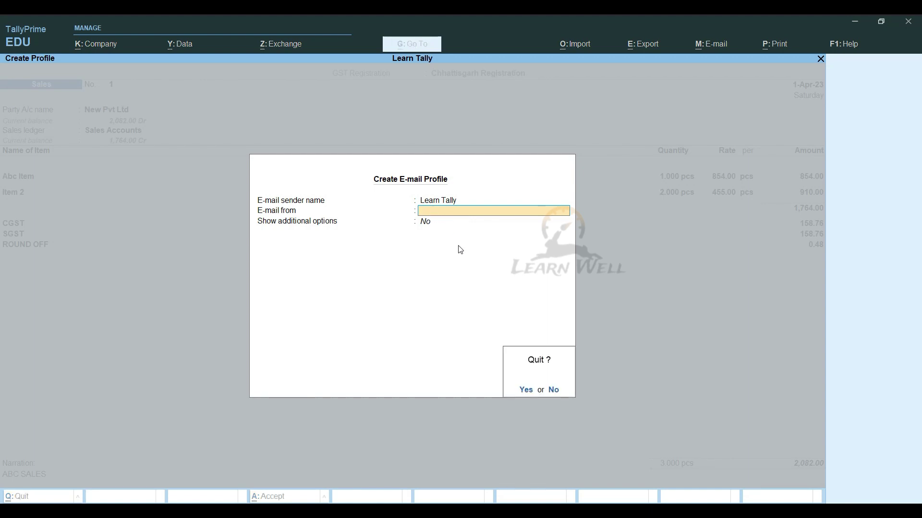
key("y")
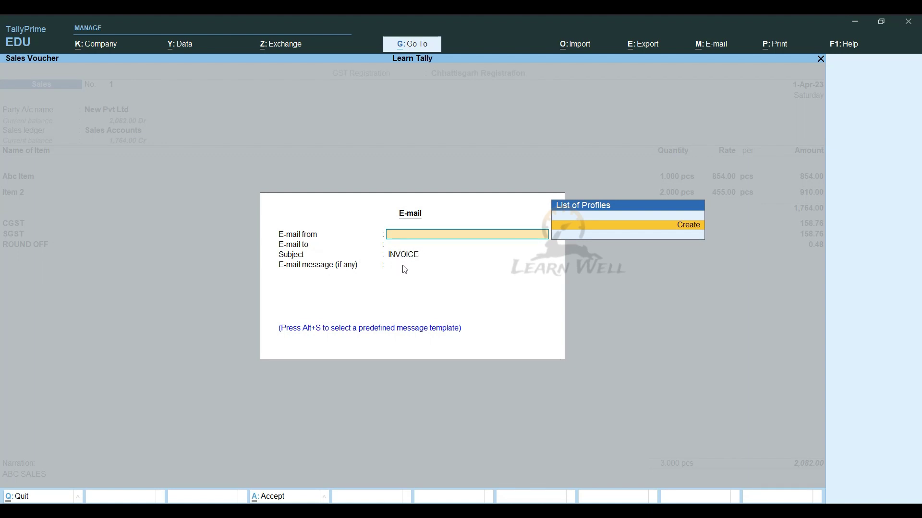
key("Escape")
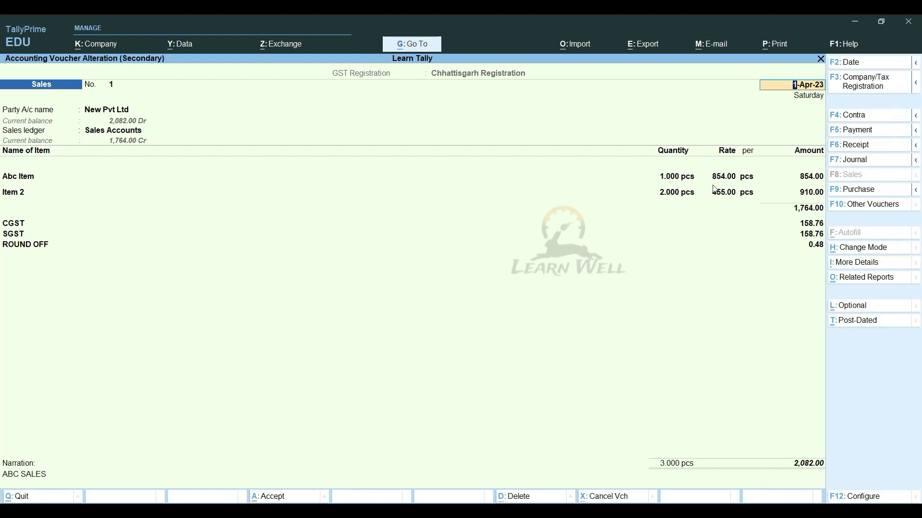
Set the current voucher's export file format to PDF (Read-only document), with no digital signature.
left_click(645, 44)
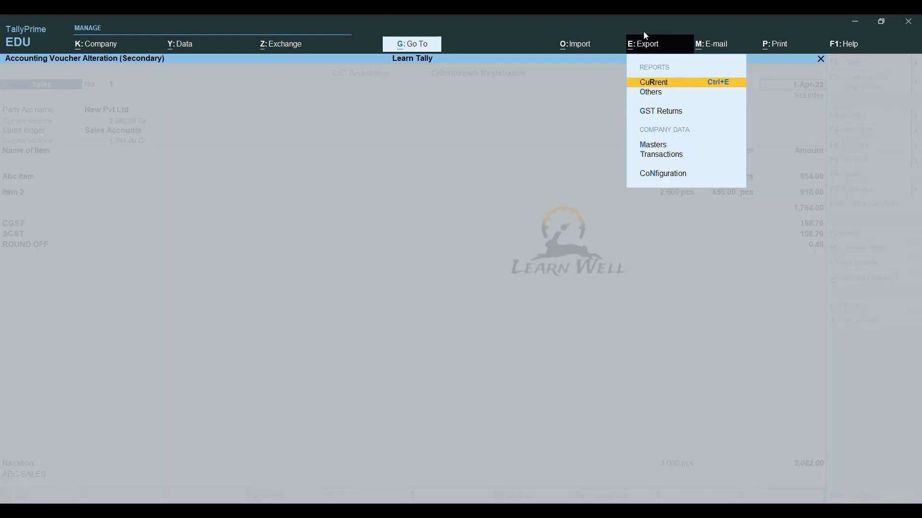
left_click(654, 85)
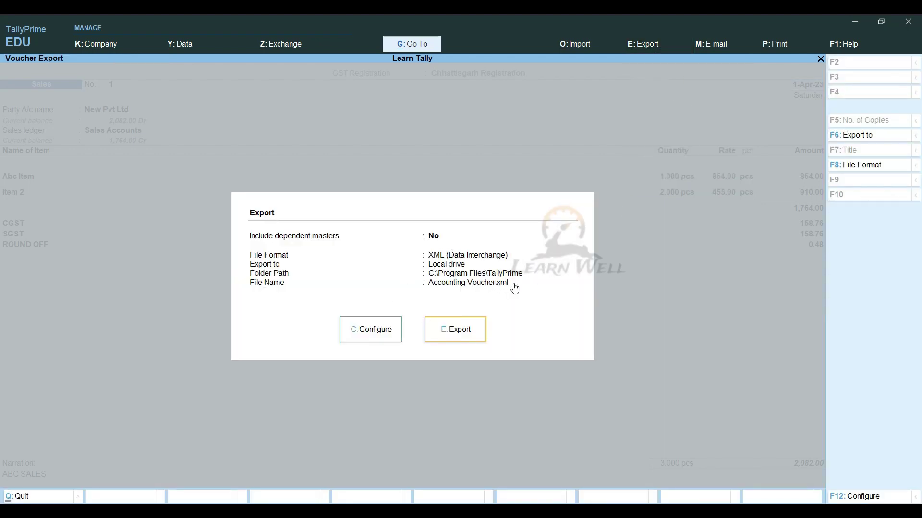
left_click(371, 334)
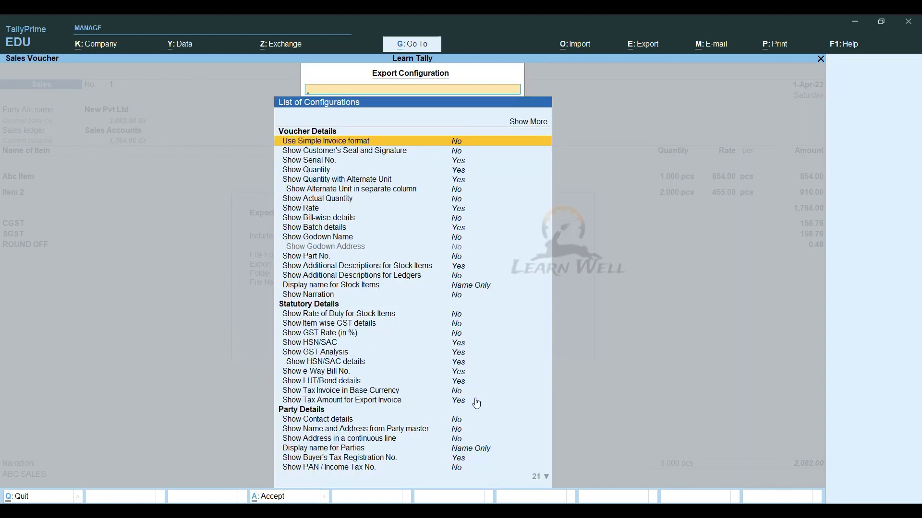
key("Down")
key("Down")
key("Down")
key("Down")
key("Down")
key("Down")
key("Down")
key("Down")
key("Down")
key("Down")
key("Down")
key("Down")
key("Down")
key("Down")
key("Down")
key("Down")
key("Down")
key("Down")
key("Down")
key("Down")
key("Down")
key("Down")
key("Down")
key("Down")
key("Down")
key("Down")
left_click(480, 411)
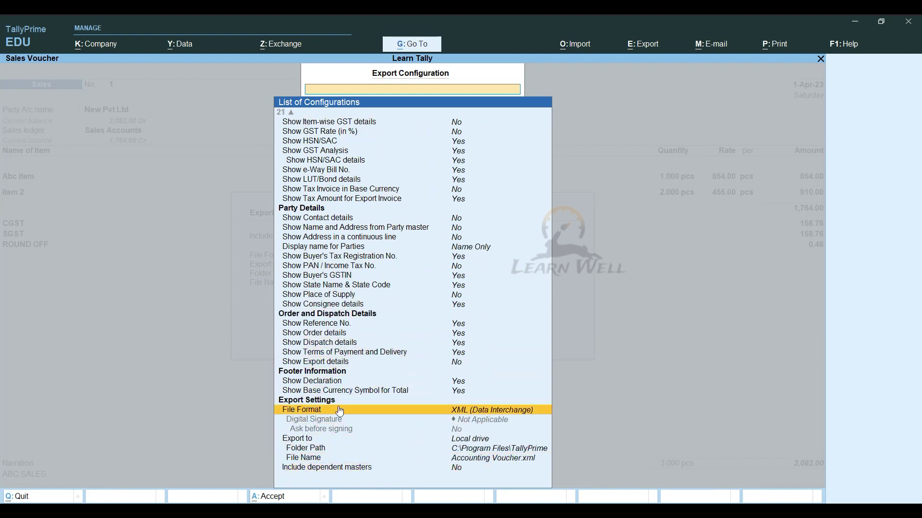
key("Return")
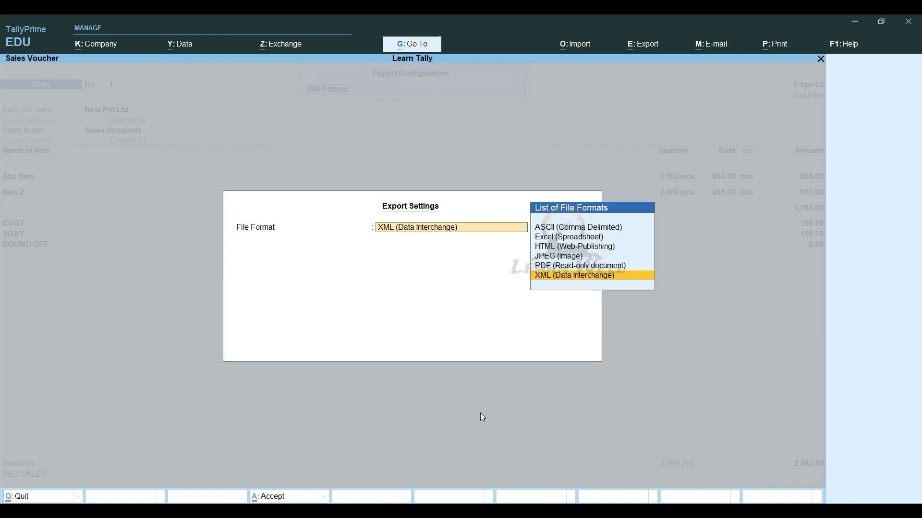
left_click(566, 266)
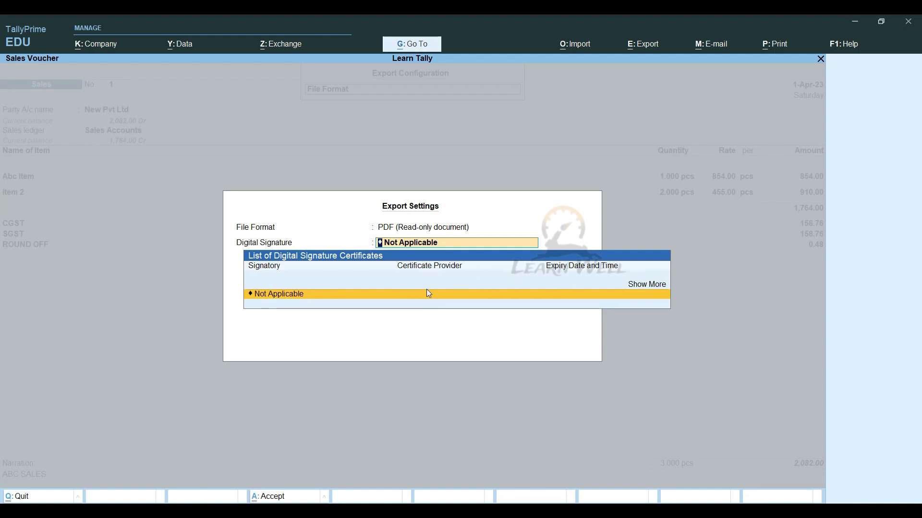
key("BackSpace")
key("Escape")
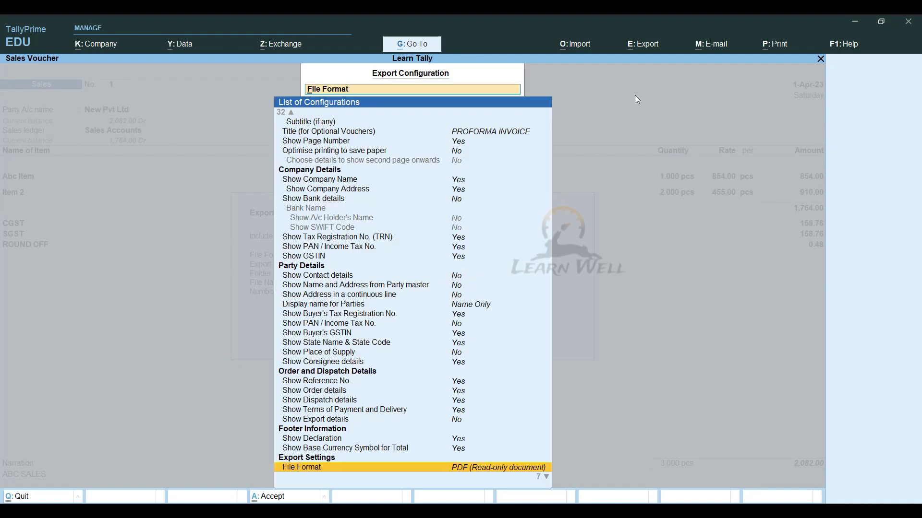
key("ctrl+a")
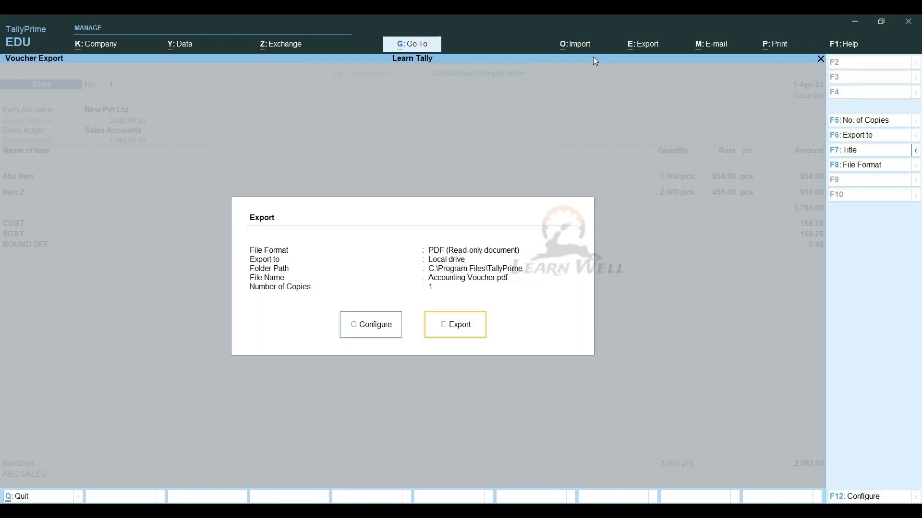
left_click(581, 48)
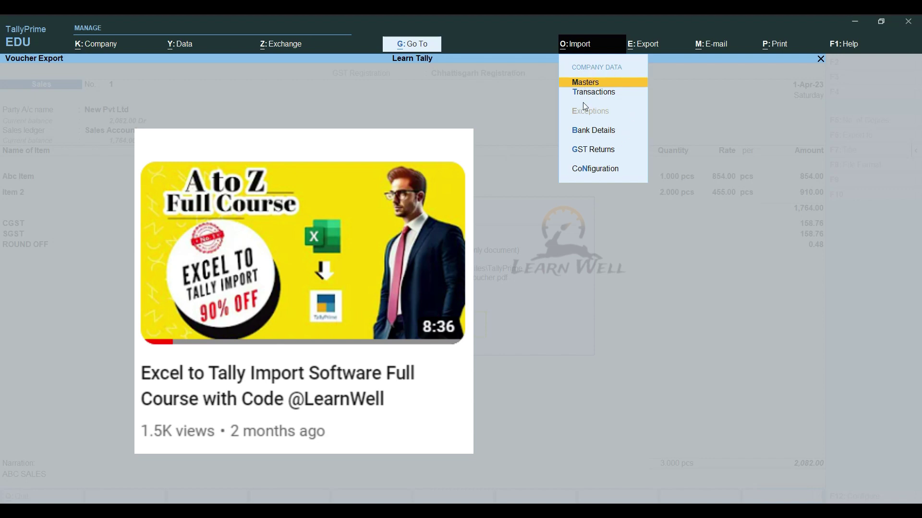
Close the import options, quit the sales voucher with Y, and leave the Day Book.
key("Escape")
key("Escape")
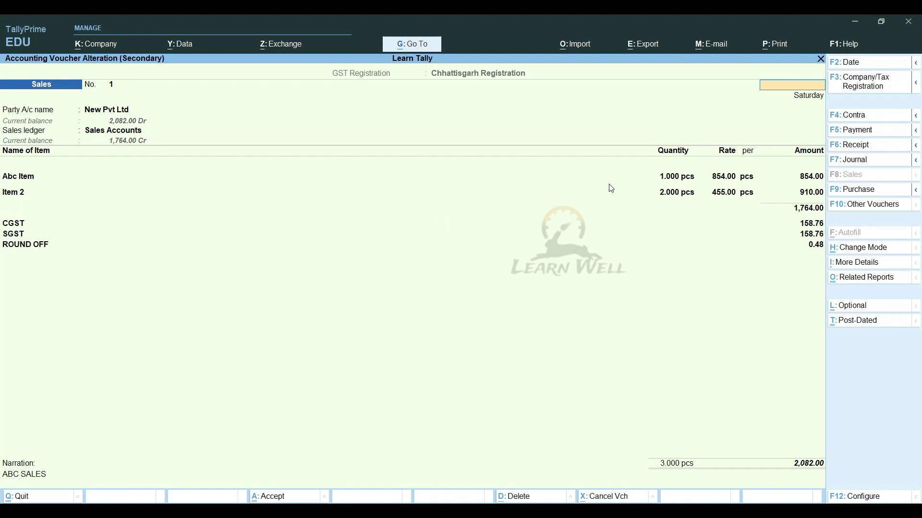
key("Escape")
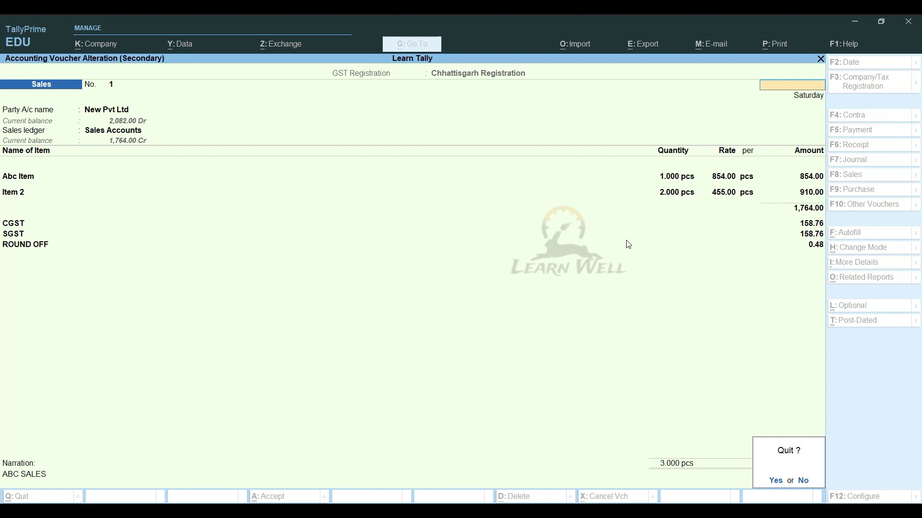
key("y")
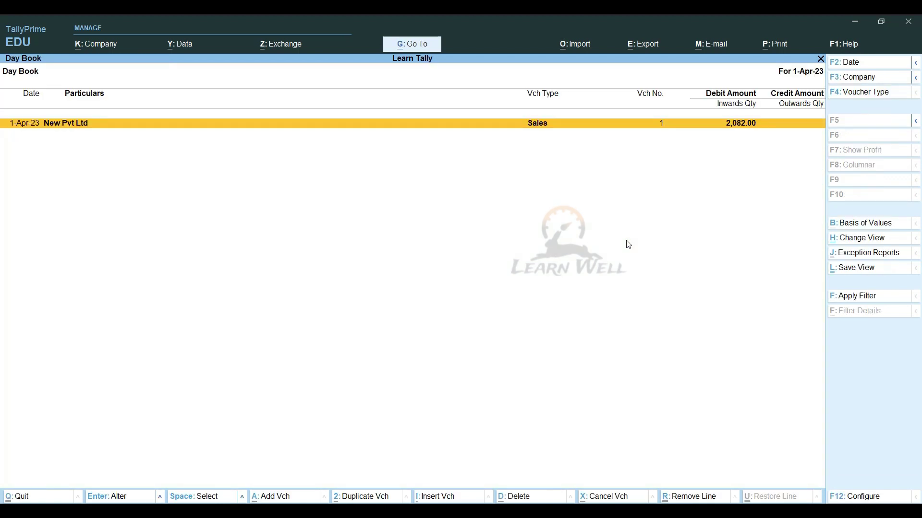
key("Escape")
key("Escape")
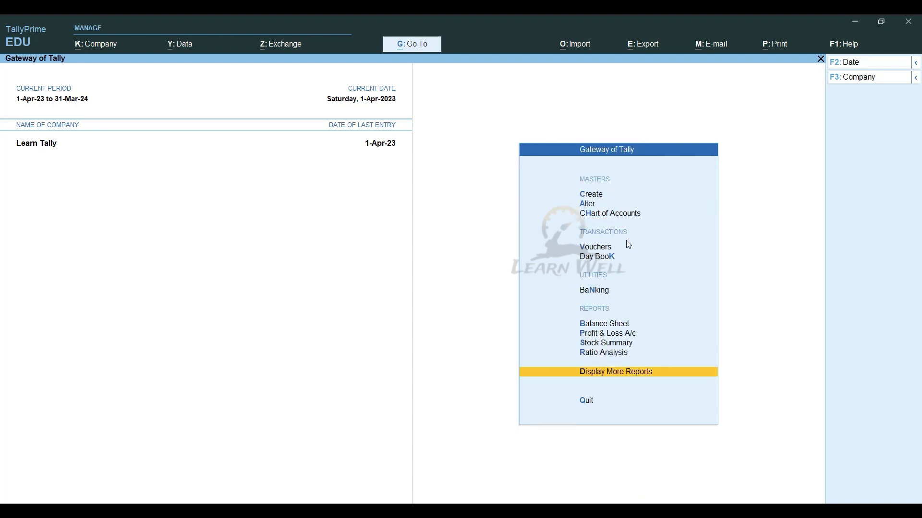